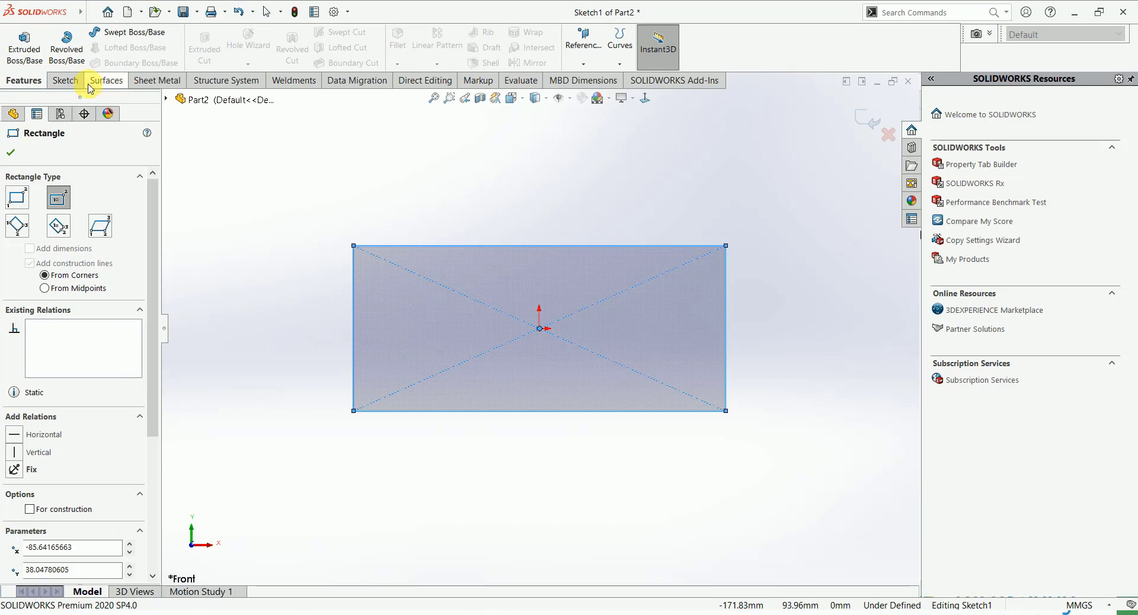
# - Dimension the rectangle's vertical side to 50 mm
pyautogui.click(53, 45)
pyautogui.click(354, 305)
pyautogui.click(307, 335)
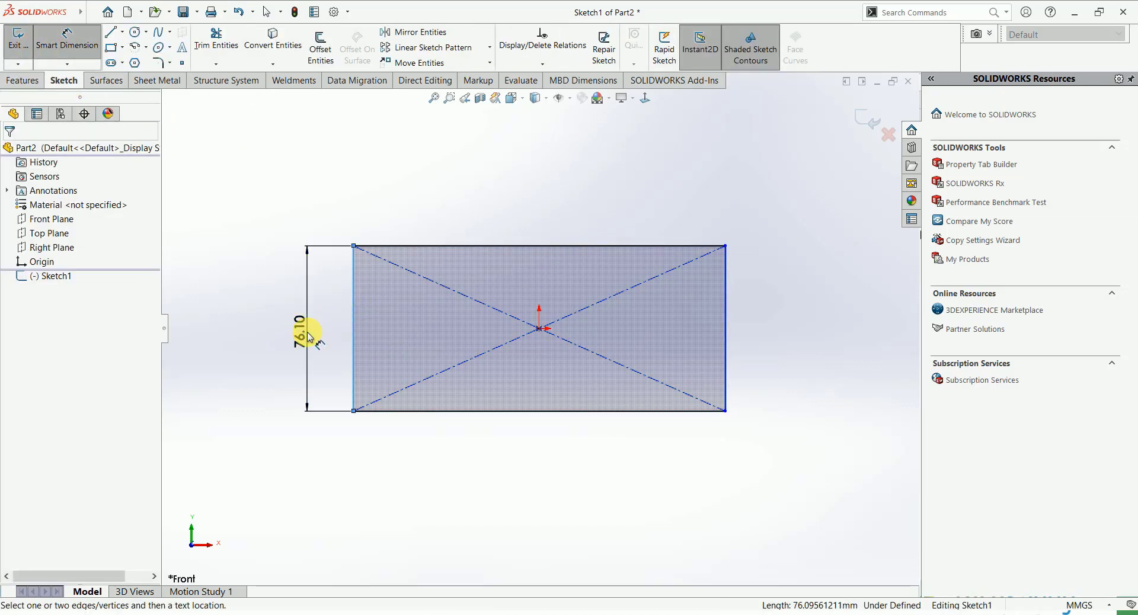
pyautogui.click(308, 336)
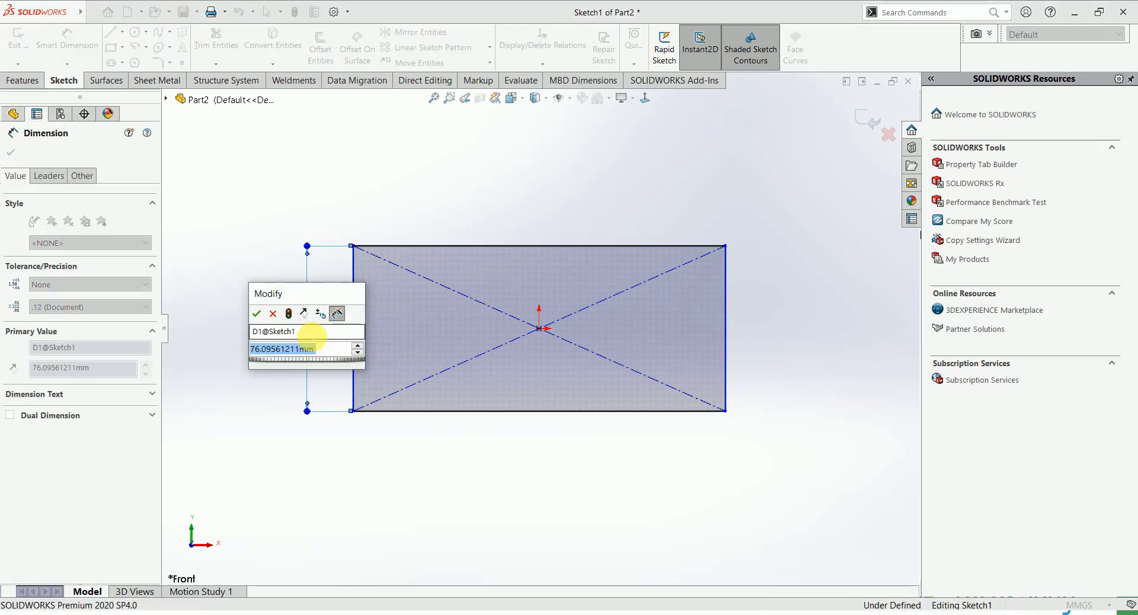
pyautogui.write('50')
pyautogui.press('Return')
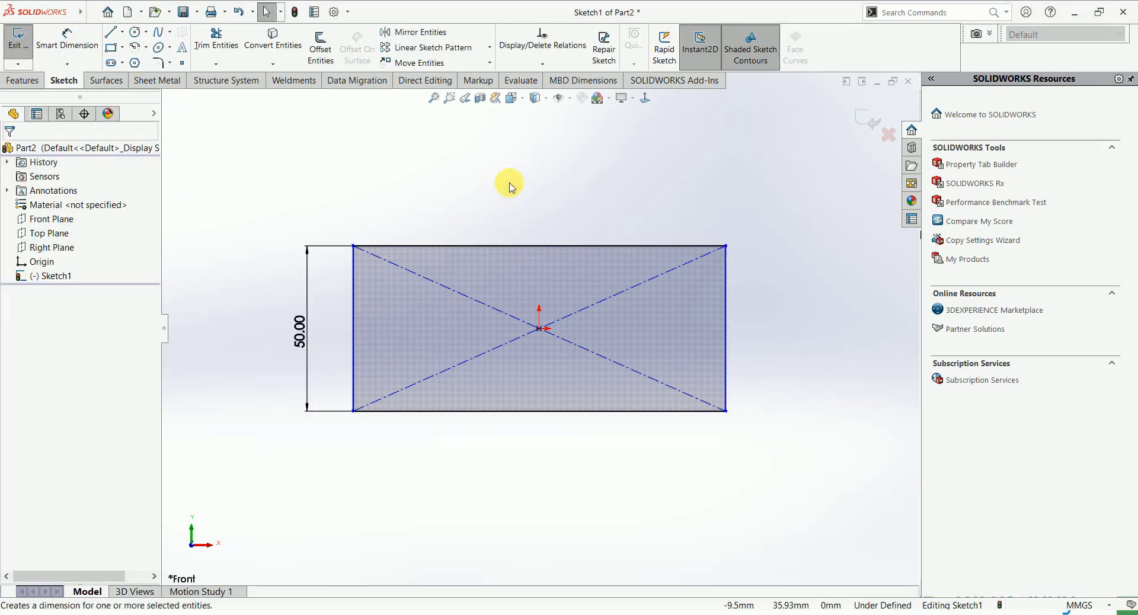
# - Dimension the rectangle's upper horizontal edge with the equation "D1@Sketch1"*2.5, referencing the vertical side's dimension
pyautogui.click(525, 248)
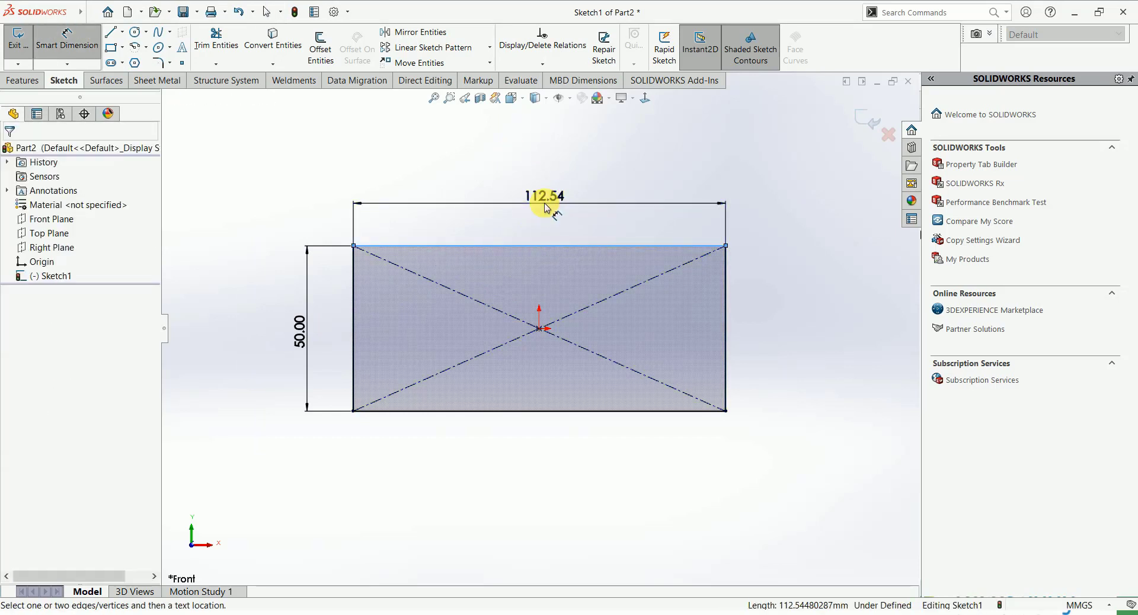
pyautogui.click(546, 204)
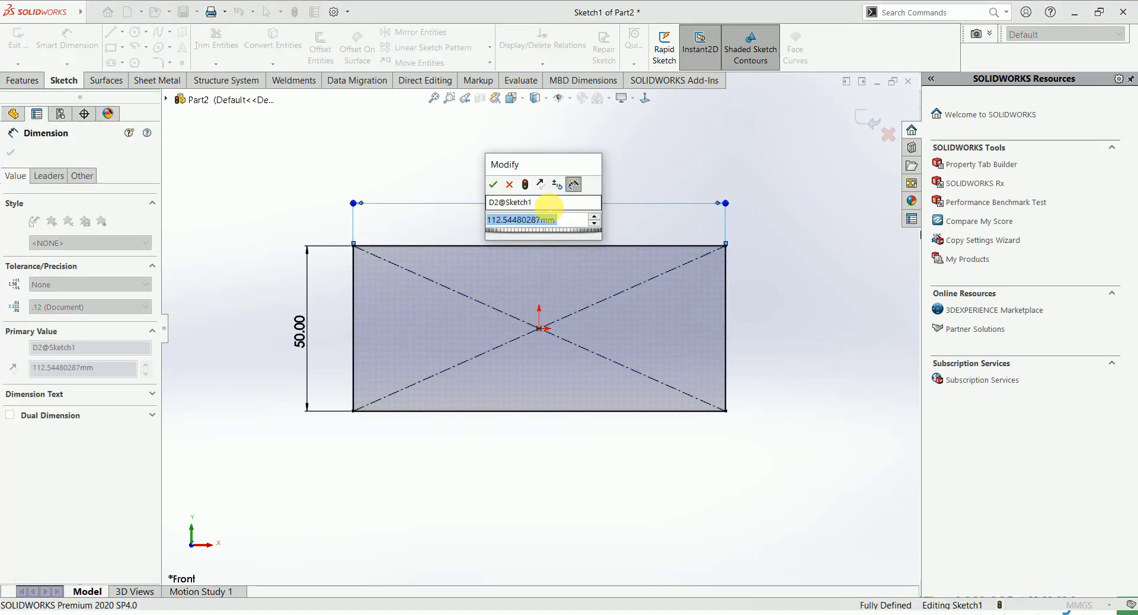
pyautogui.write('=')
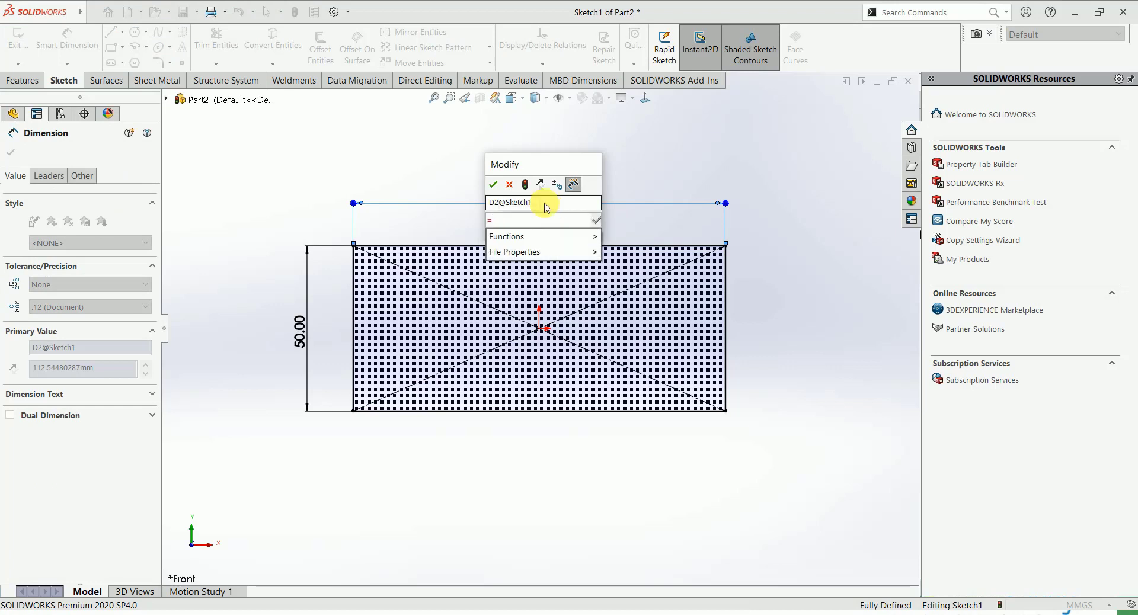
pyautogui.click(308, 288)
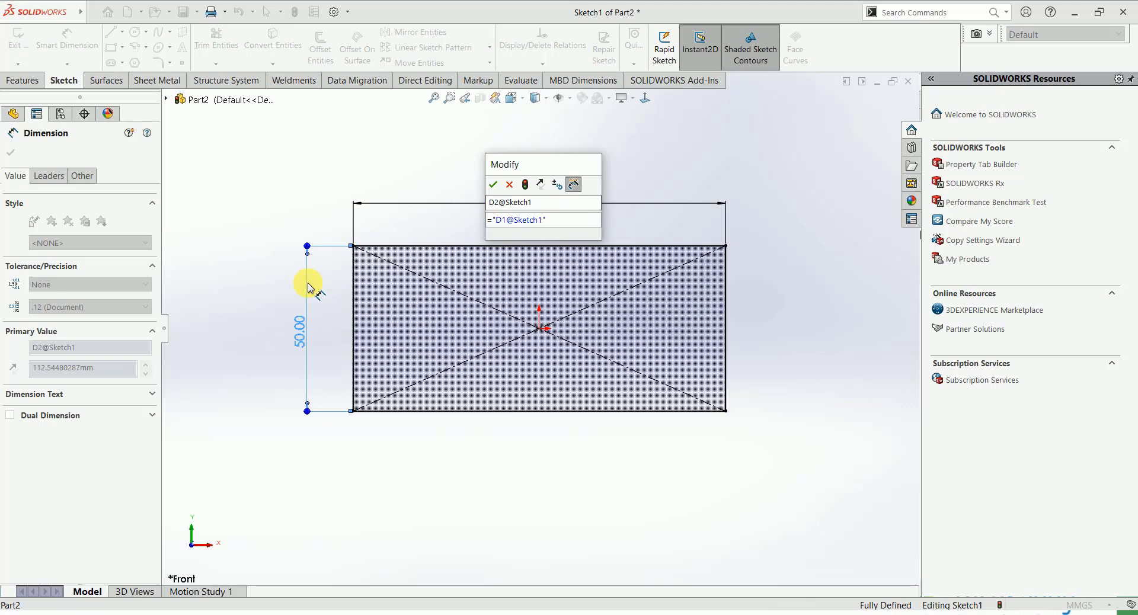
pyautogui.write('*')
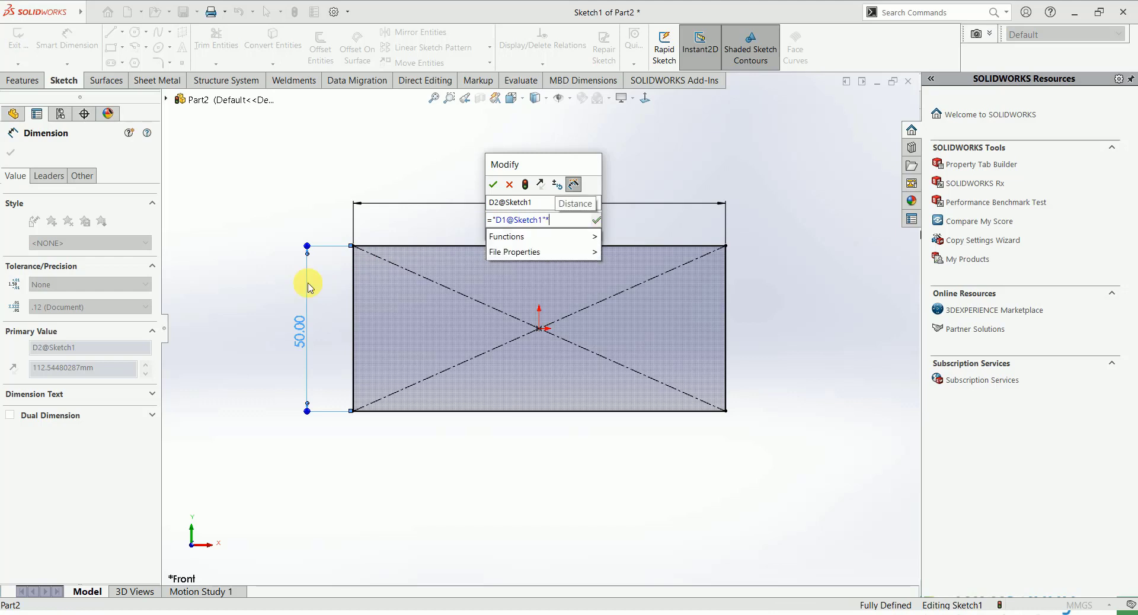
pyautogui.write('2.5')
pyautogui.press('Return')
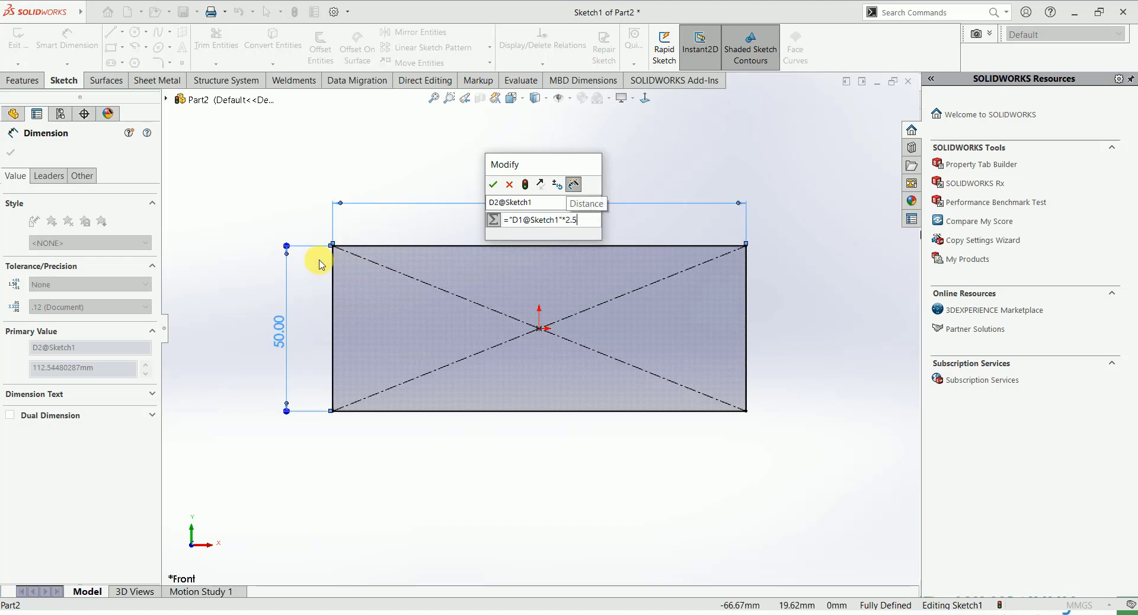
pyautogui.click(492, 184)
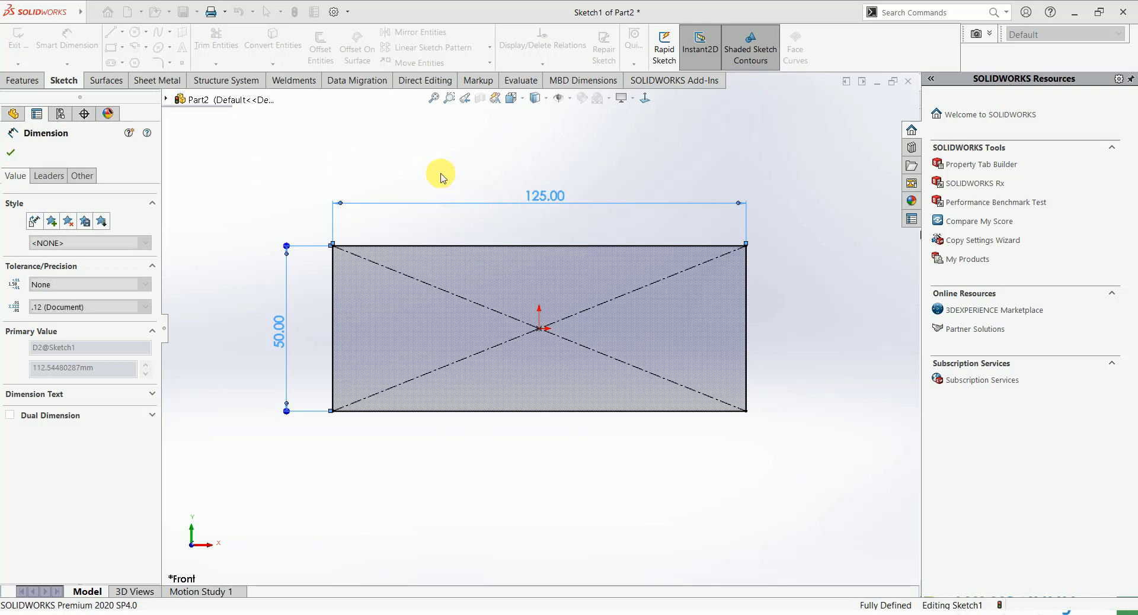
pyautogui.click(11, 152)
# - Extrude the rectangle as a blind boss with a depth of 50 mm
pyautogui.click(18, 81)
pyautogui.click(25, 47)
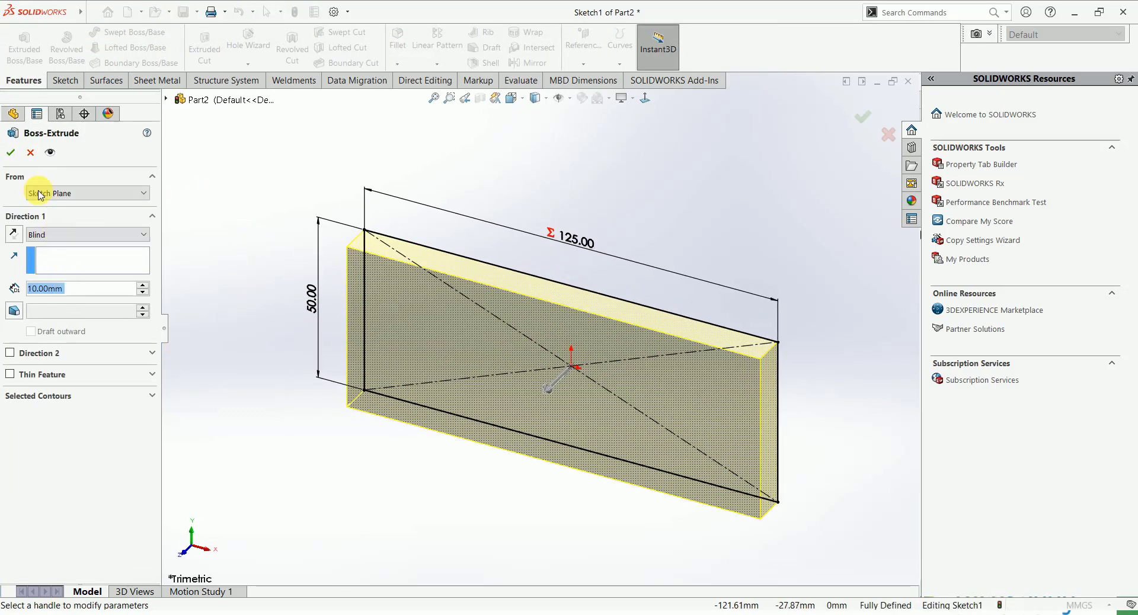
pyautogui.click(142, 285)
pyautogui.click(142, 285)
pyautogui.click(142, 285)
pyautogui.click(142, 285)
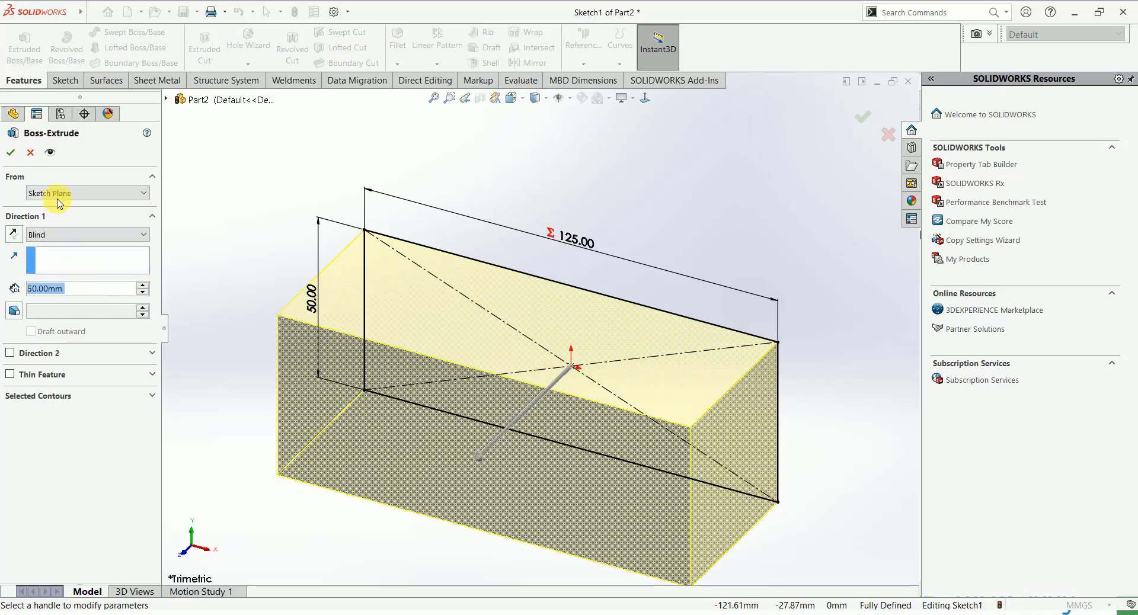
pyautogui.click(11, 153)
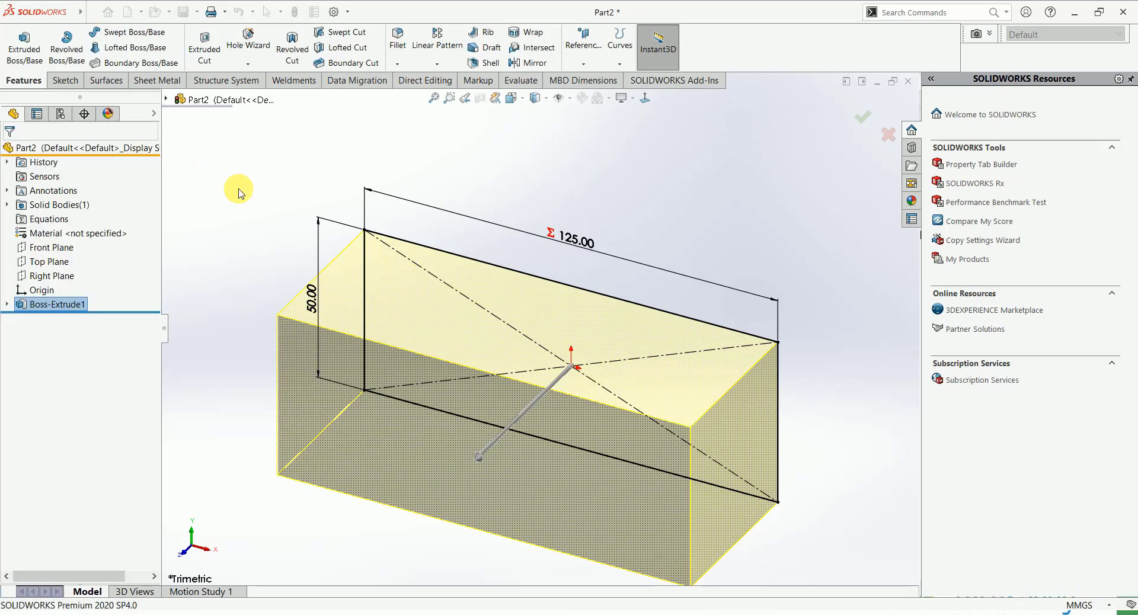
# - Edit the boss extrusion and set its depth by the equation ="D1@Sketch1", linking it to the rectangle's height
pyautogui.click(53, 304)
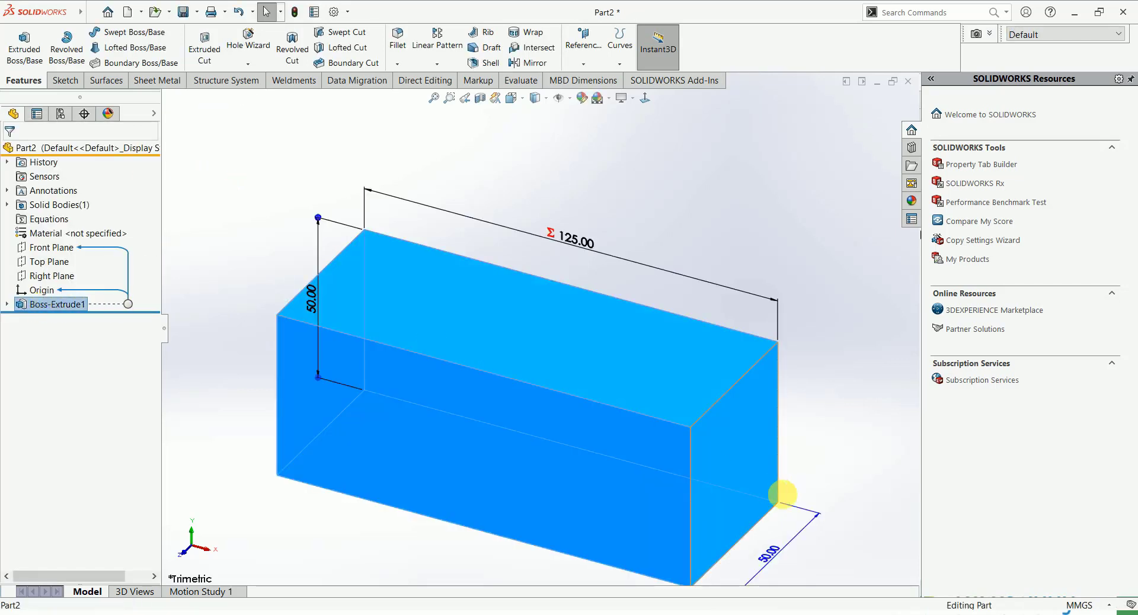
pyautogui.click(763, 550)
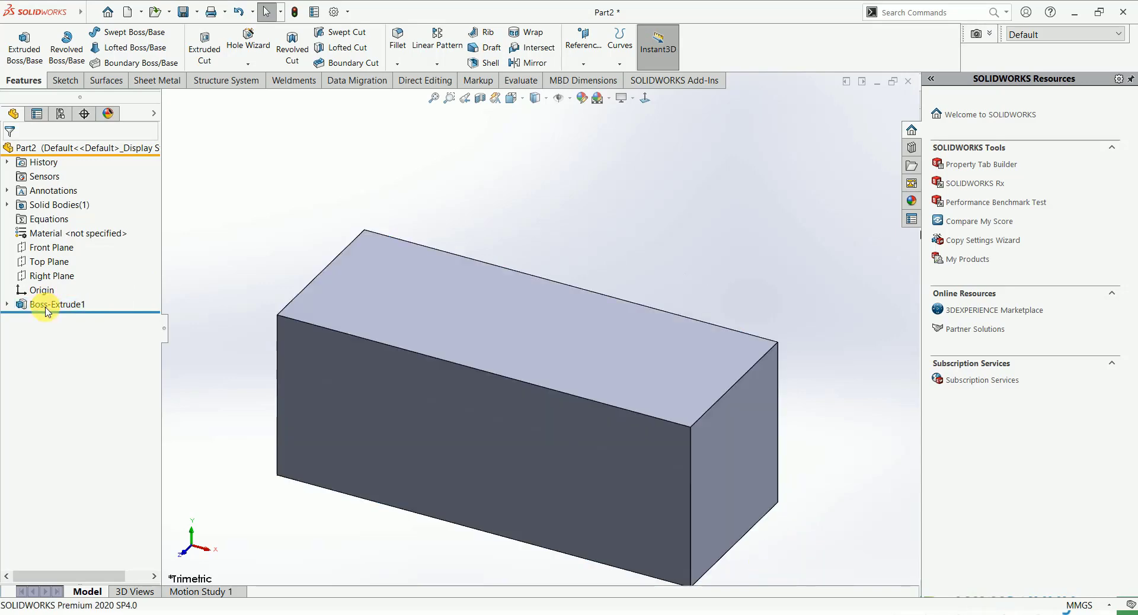
pyautogui.rightClick(52, 306)
pyautogui.click(73, 272)
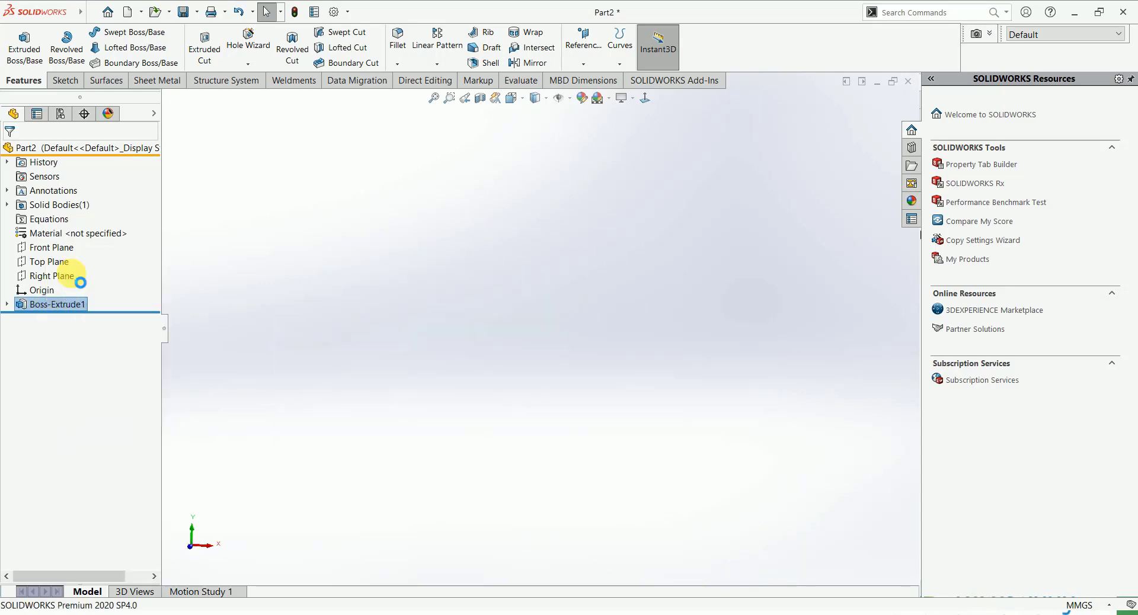
pyautogui.rightClick(54, 304)
pyautogui.click(61, 198)
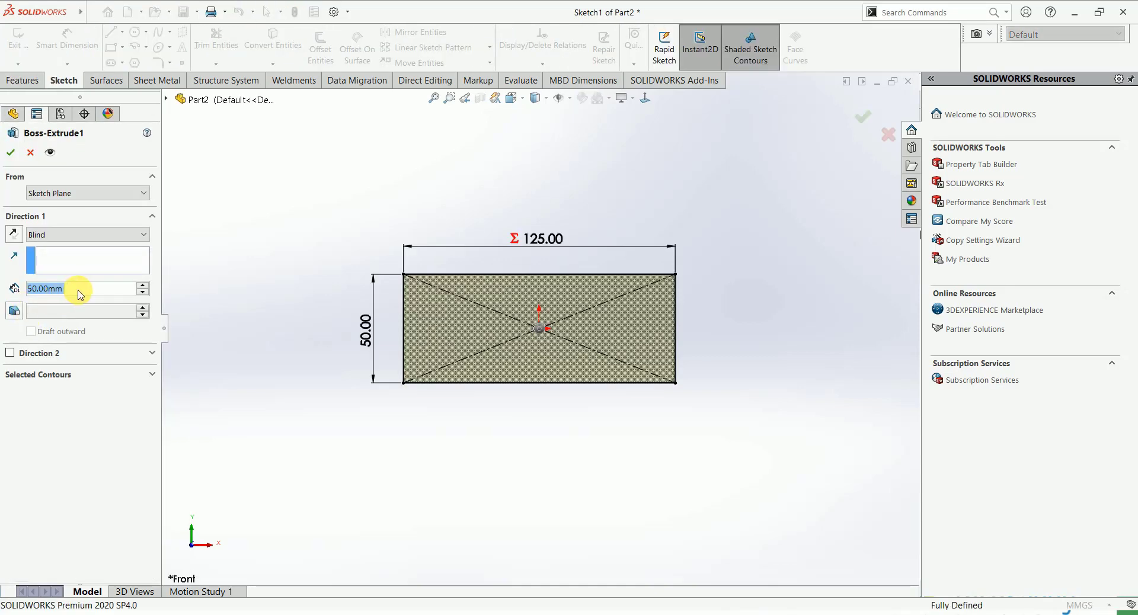
pyautogui.write('=')
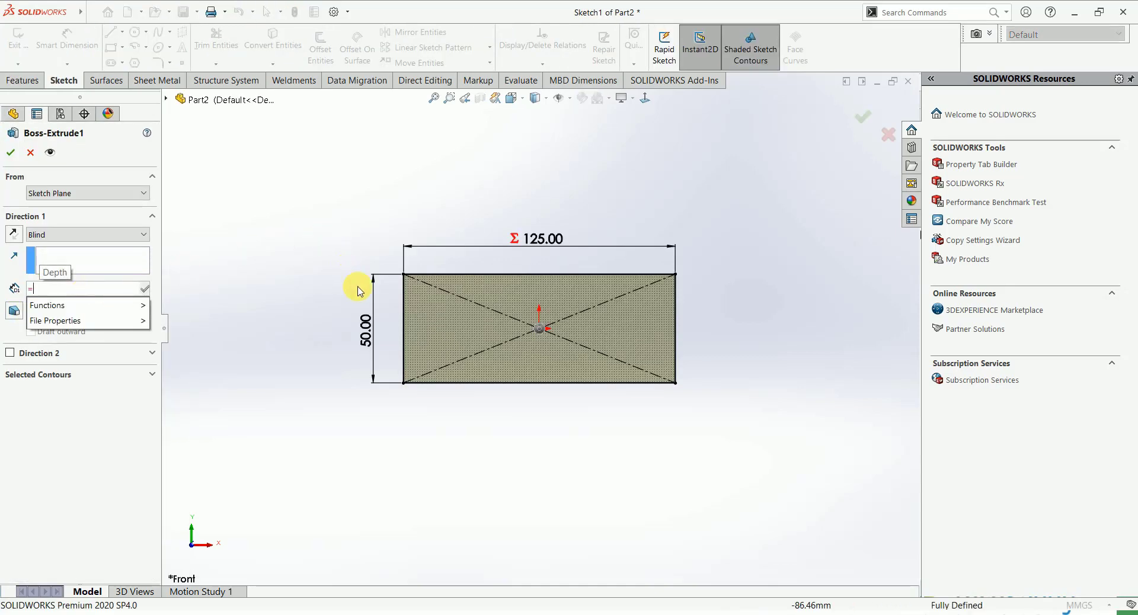
pyautogui.click(372, 305)
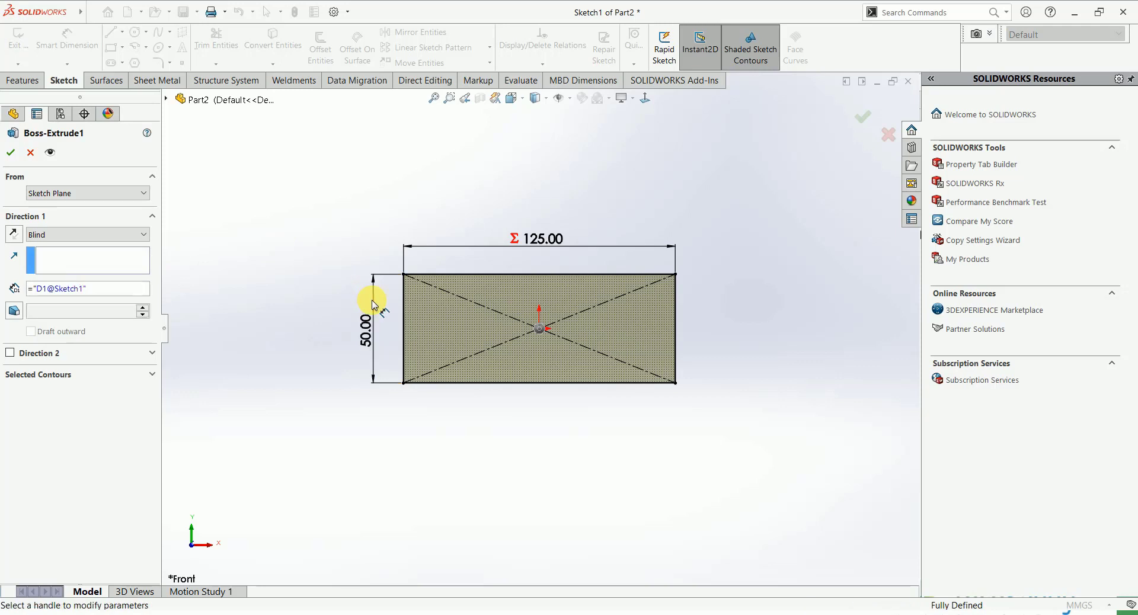
pyautogui.click(11, 154)
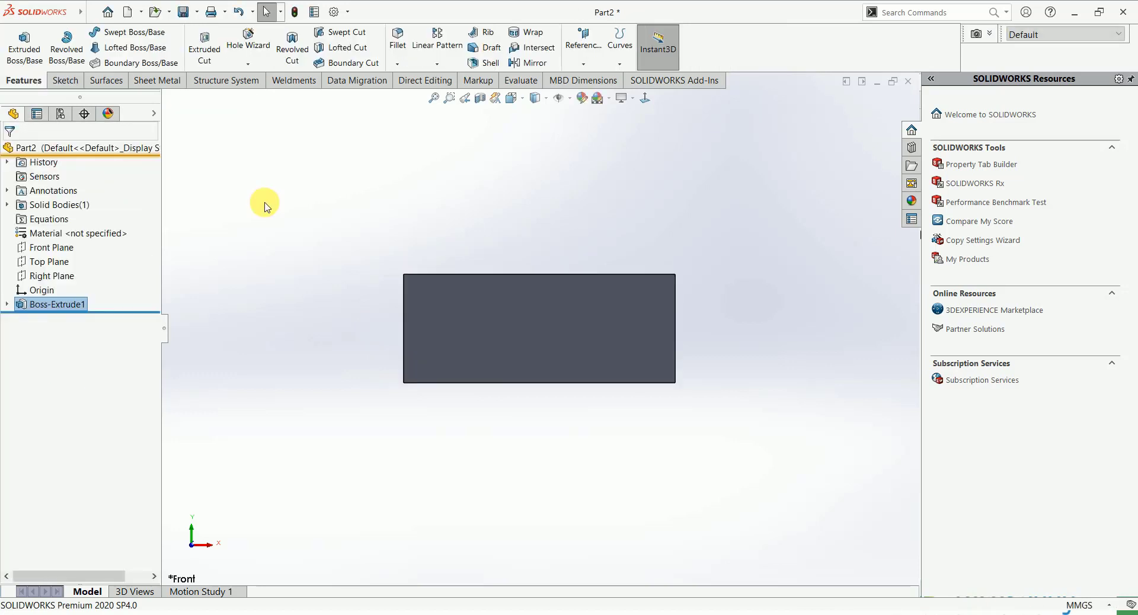
# - Examine the dimensions of the sketch beneath the boss extrusion
pyautogui.moveTo(447, 272); pyautogui.dragTo(416, 322, button='middle')
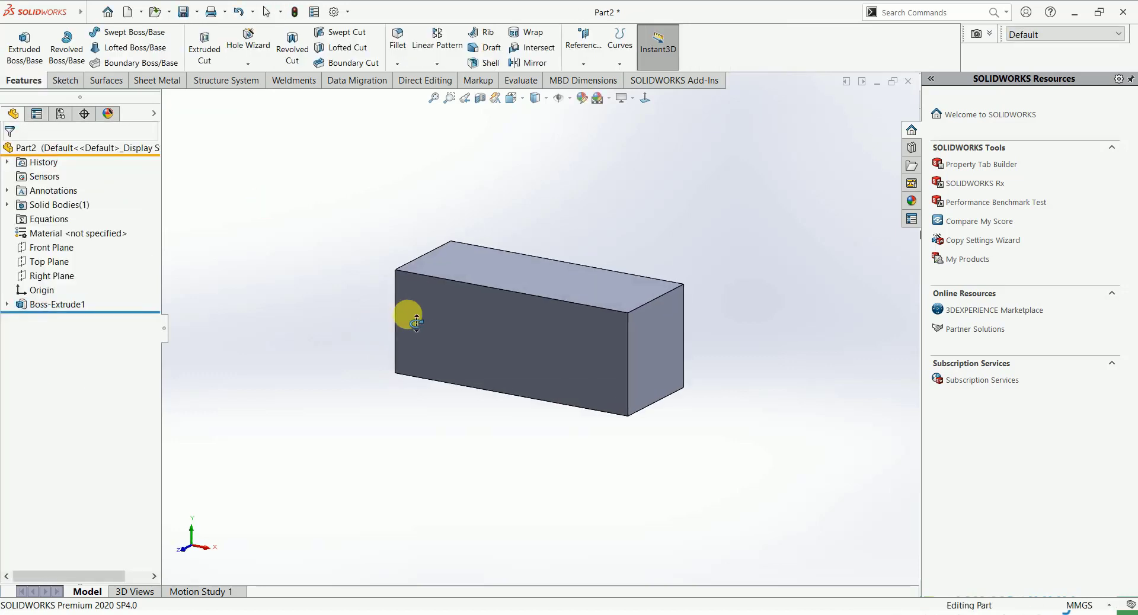
pyautogui.click(7, 304)
pyautogui.click(50, 319)
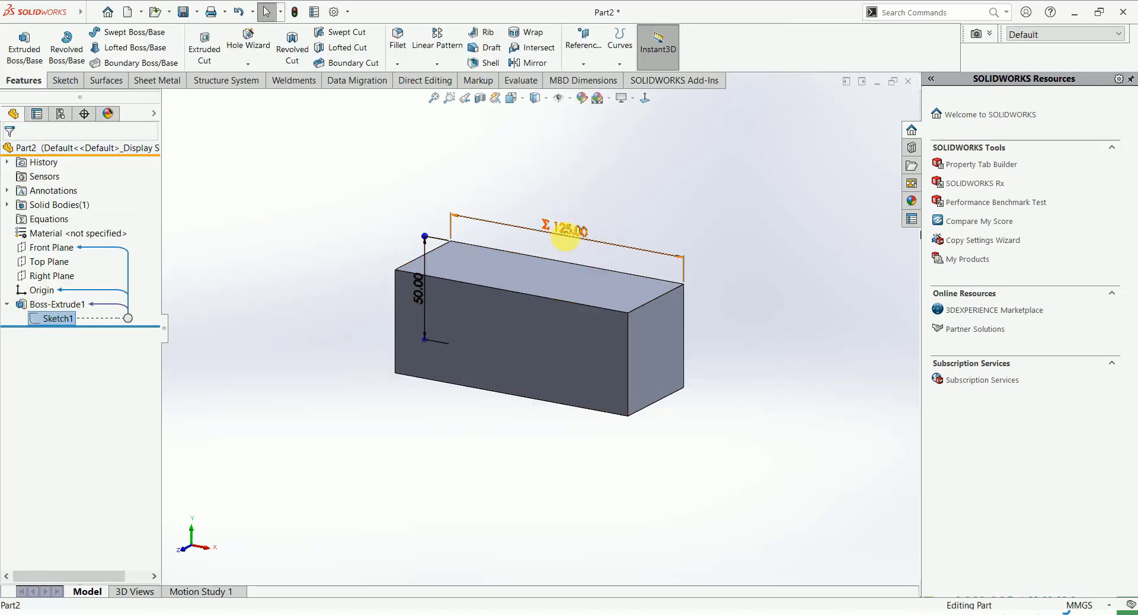
pyautogui.click(347, 198)
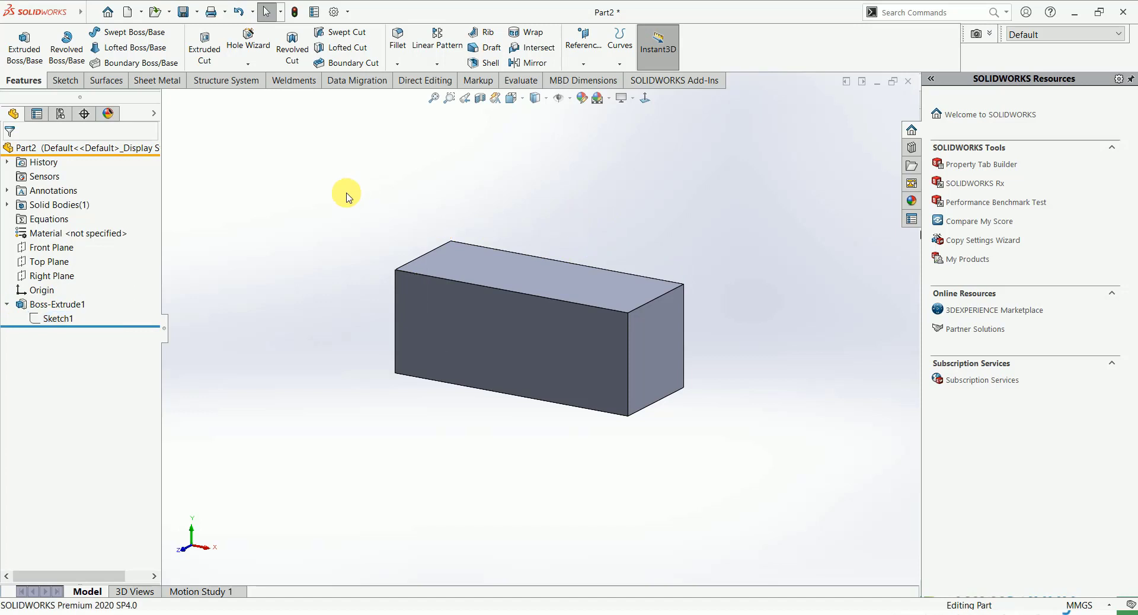
pyautogui.click(7, 306)
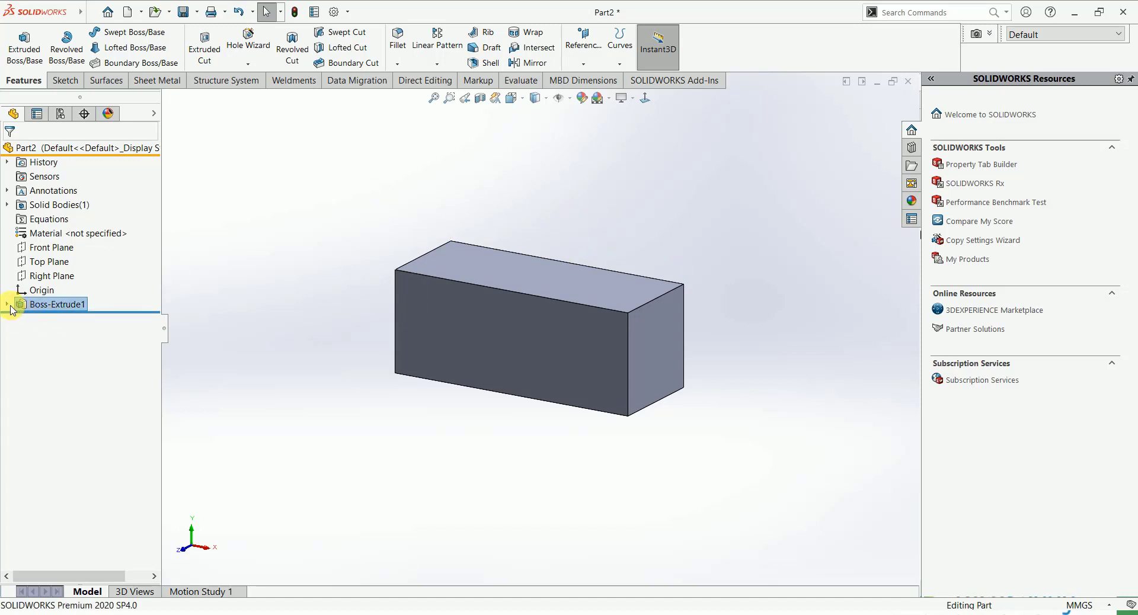
pyautogui.click(7, 304)
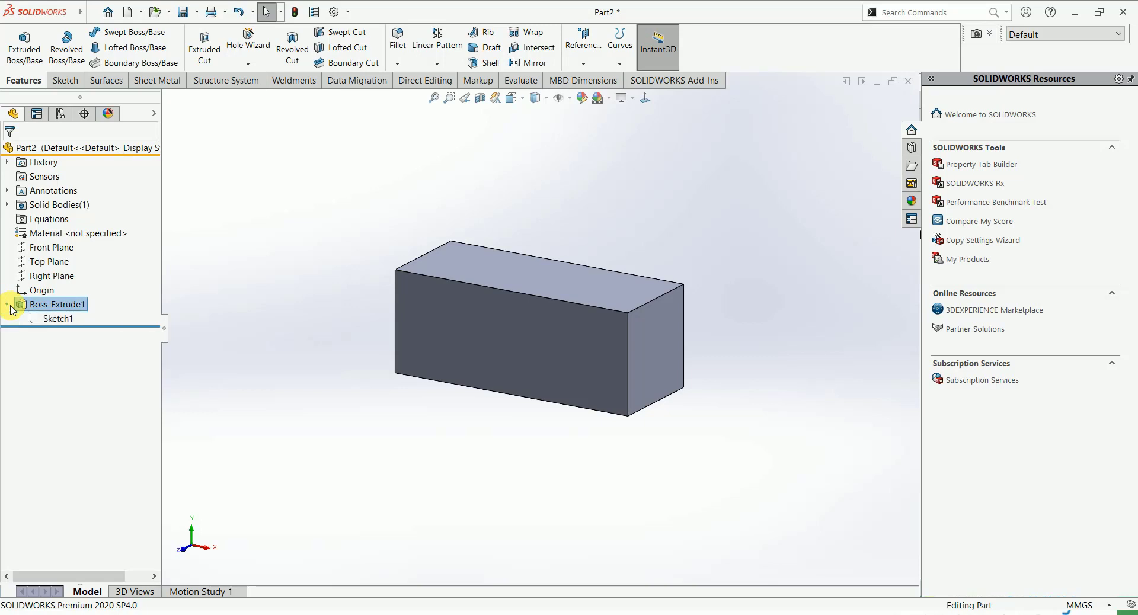
# - Delete the sketch width and extrusion depth equations in the equation manager and rebuild the part
pyautogui.rightClick(33, 222)
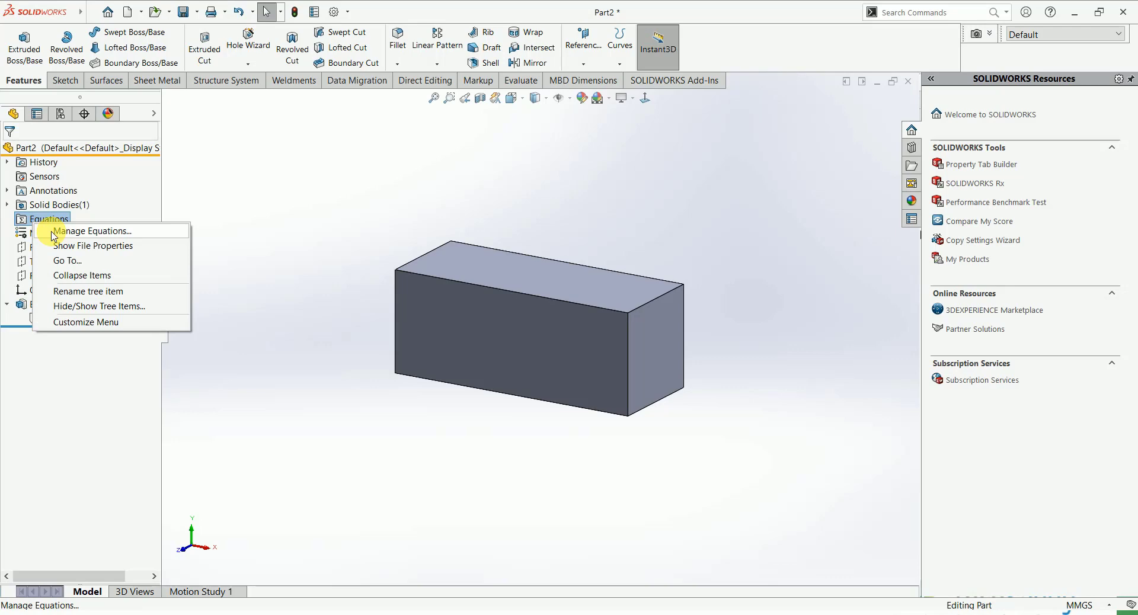
pyautogui.click(89, 231)
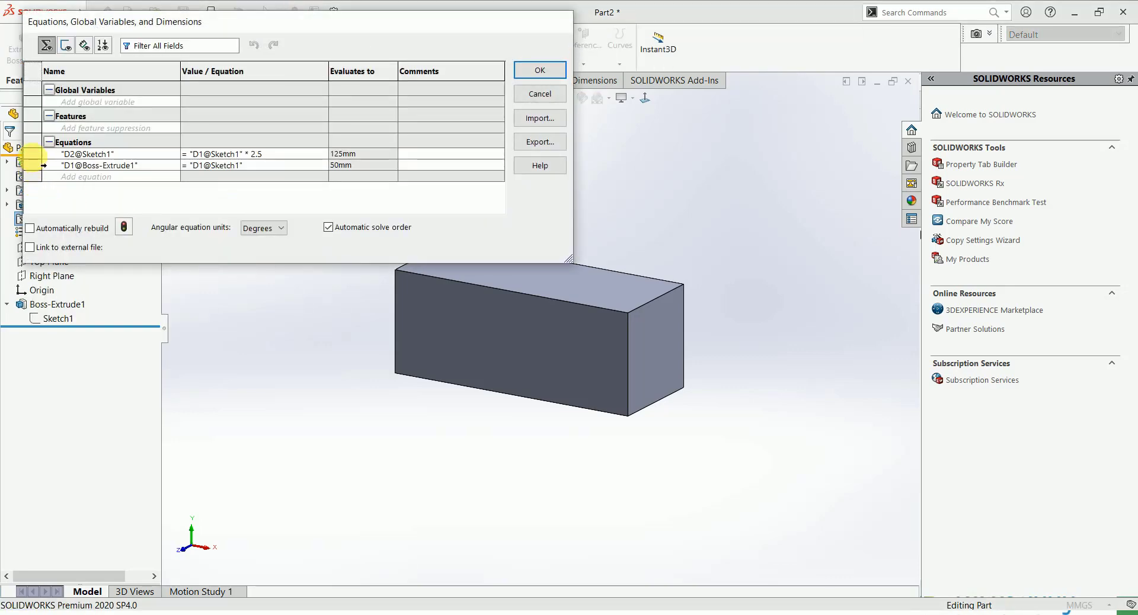
pyautogui.click(32, 155)
pyautogui.keyDown('shift'); pyautogui.click(32, 165); pyautogui.keyUp('shift')
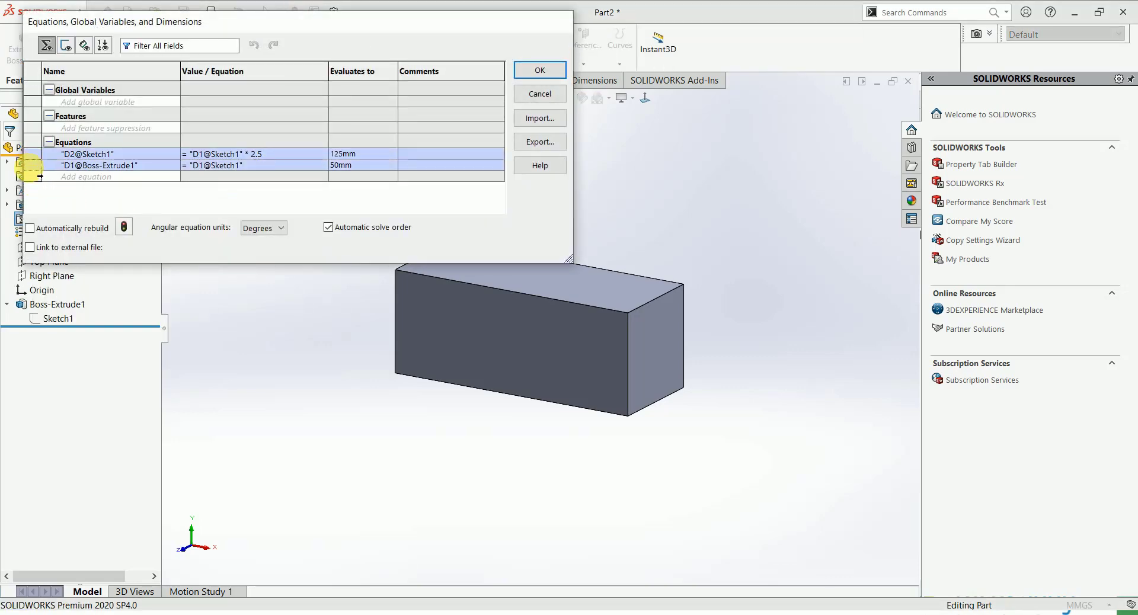
pyautogui.press('Delete')
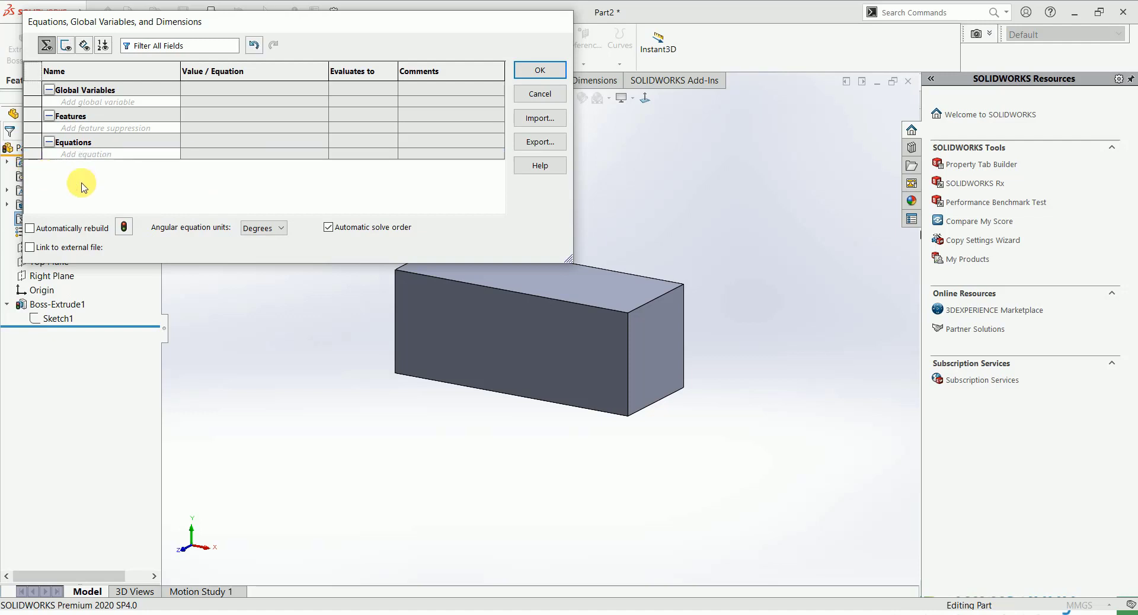
pyautogui.click(123, 227)
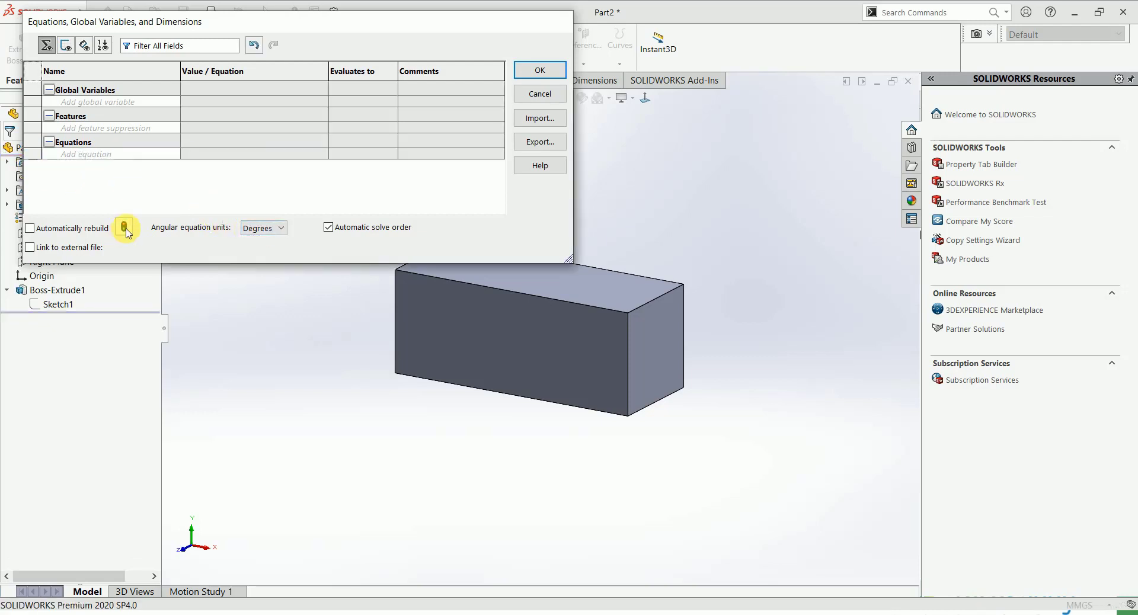
pyautogui.click(525, 73)
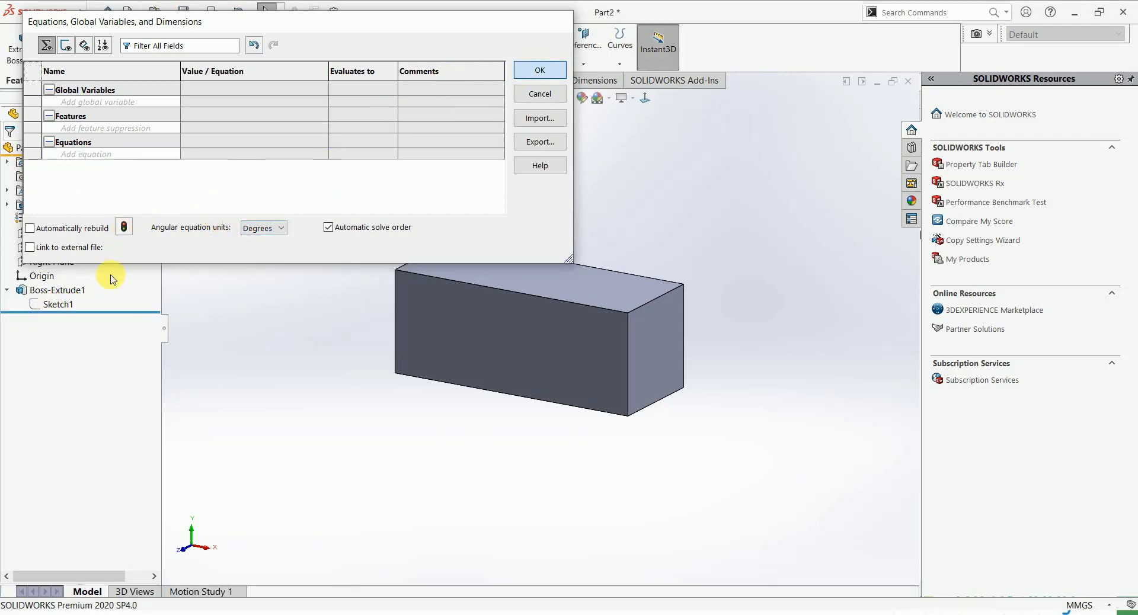
# - Check the sketch's dimensions on the block with the equations removed
pyautogui.click(58, 304)
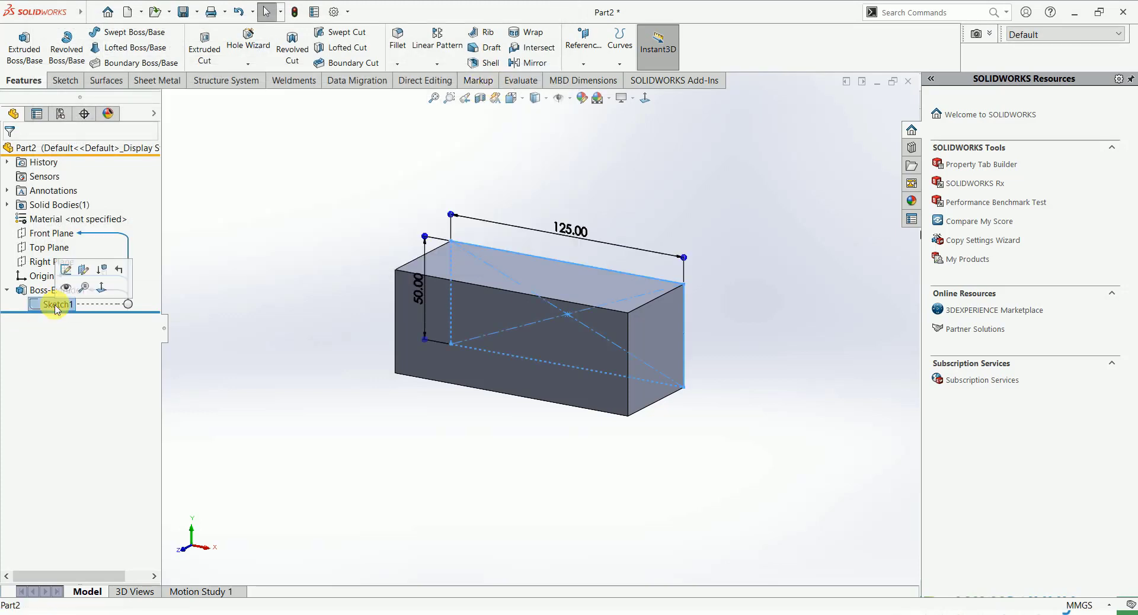
pyautogui.moveTo(359, 219); pyautogui.dragTo(375, 244, button='middle')
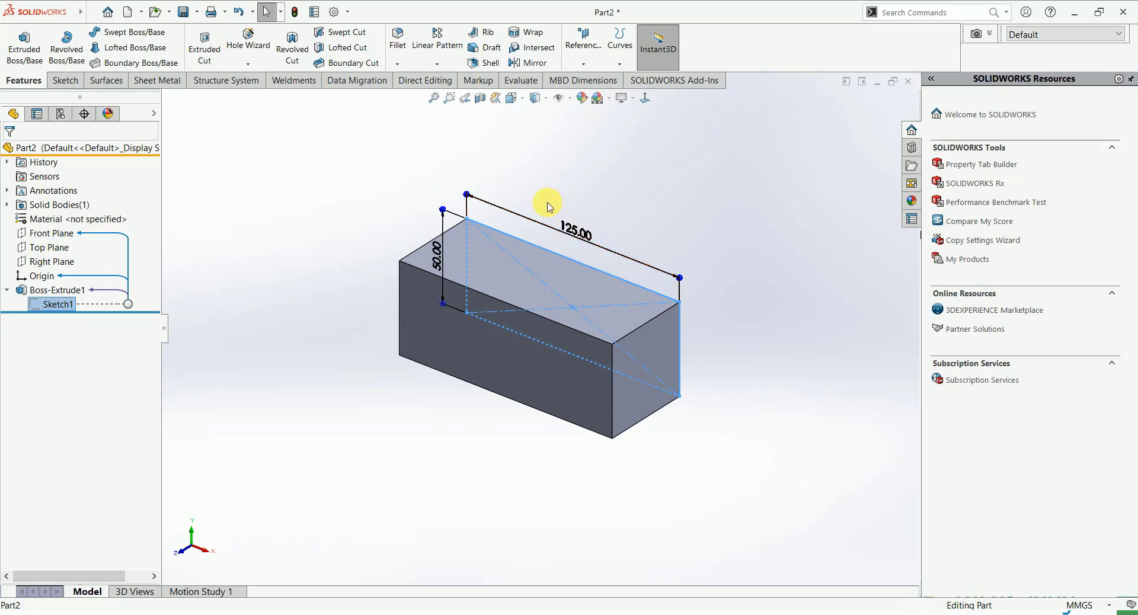
pyautogui.click(706, 183)
# - Add a global variable named X with the value 50 in the equation manager
pyautogui.click(901, 22)
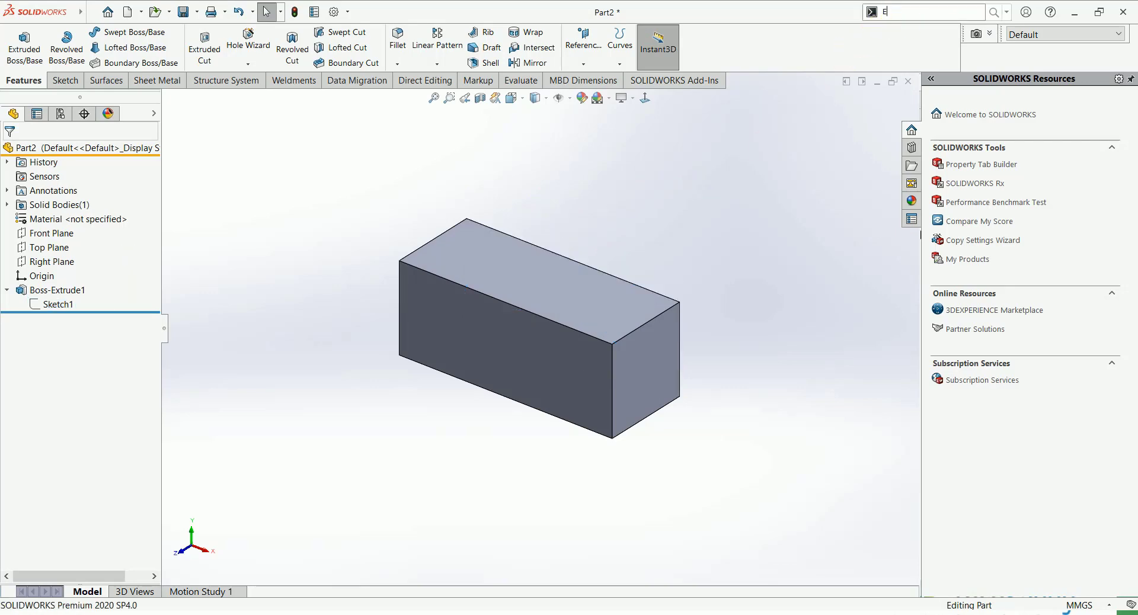
pyautogui.write('Equal')
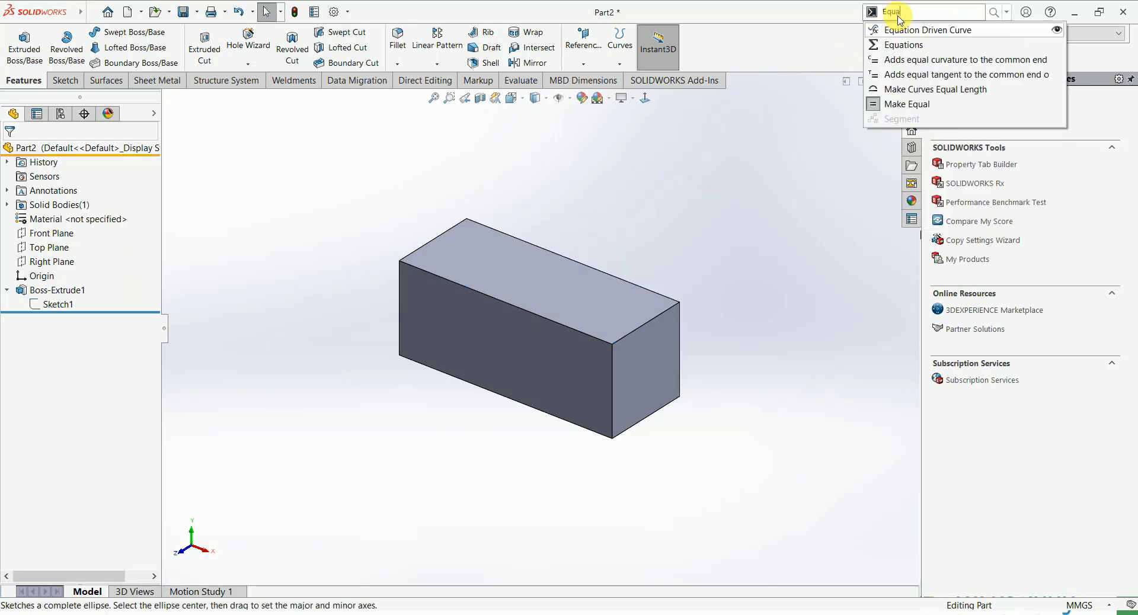
pyautogui.click(918, 45)
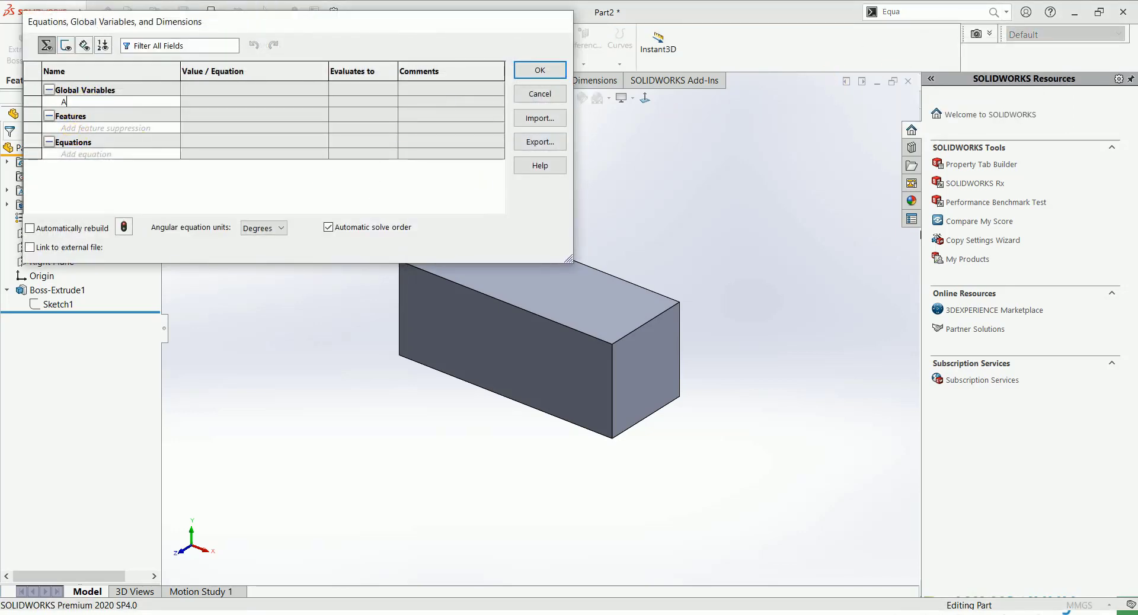
pyautogui.click(92, 106)
pyautogui.write('X')
pyautogui.press('Tab')
pyautogui.write('5')
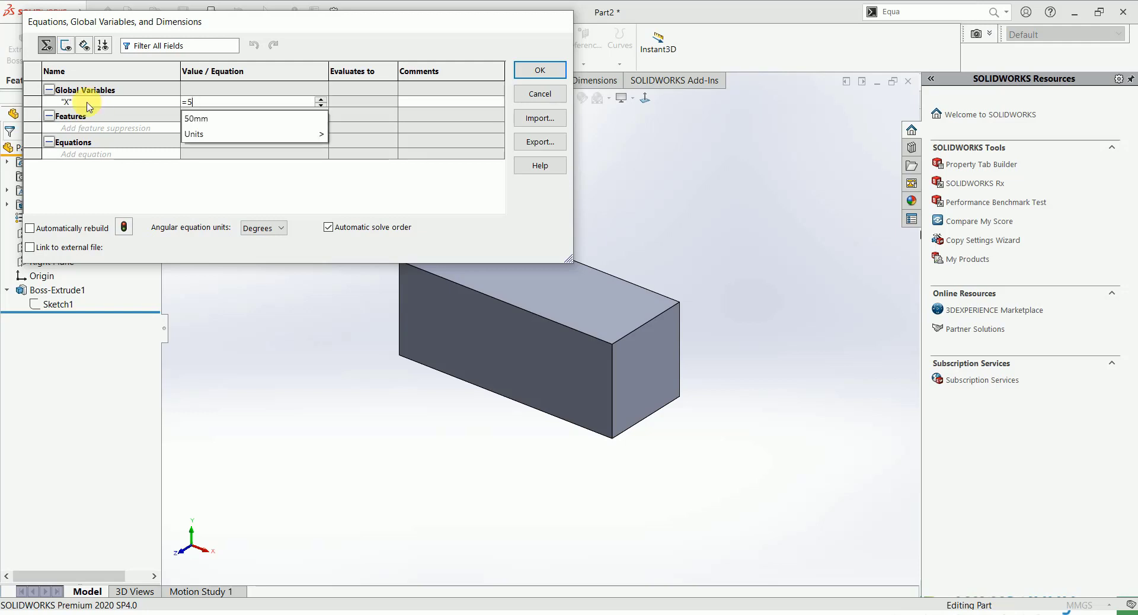
pyautogui.press('Return')
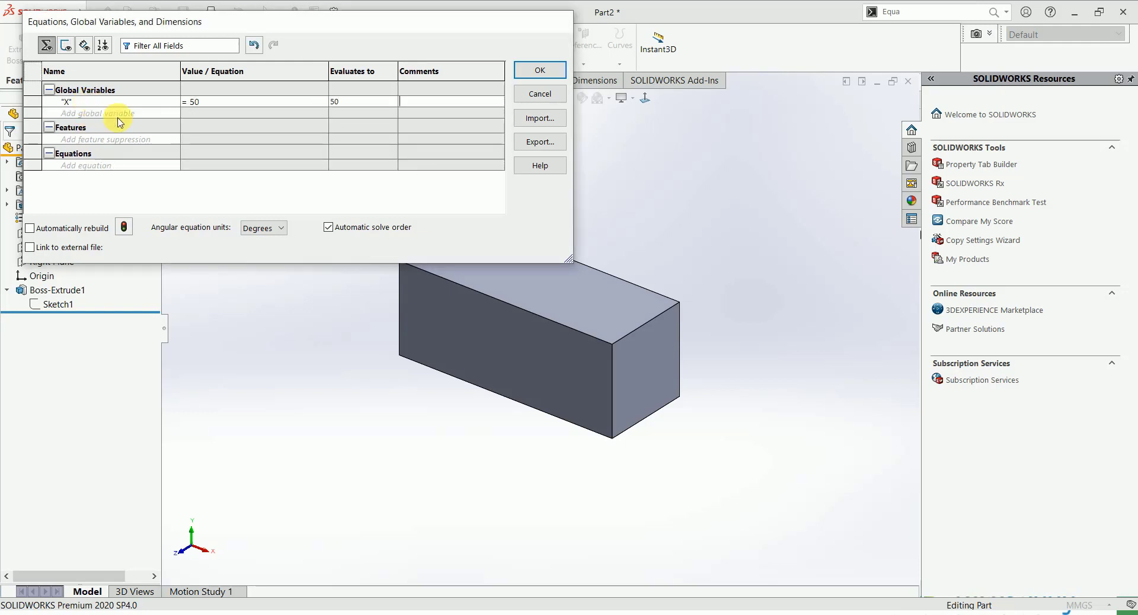
pyautogui.click(537, 70)
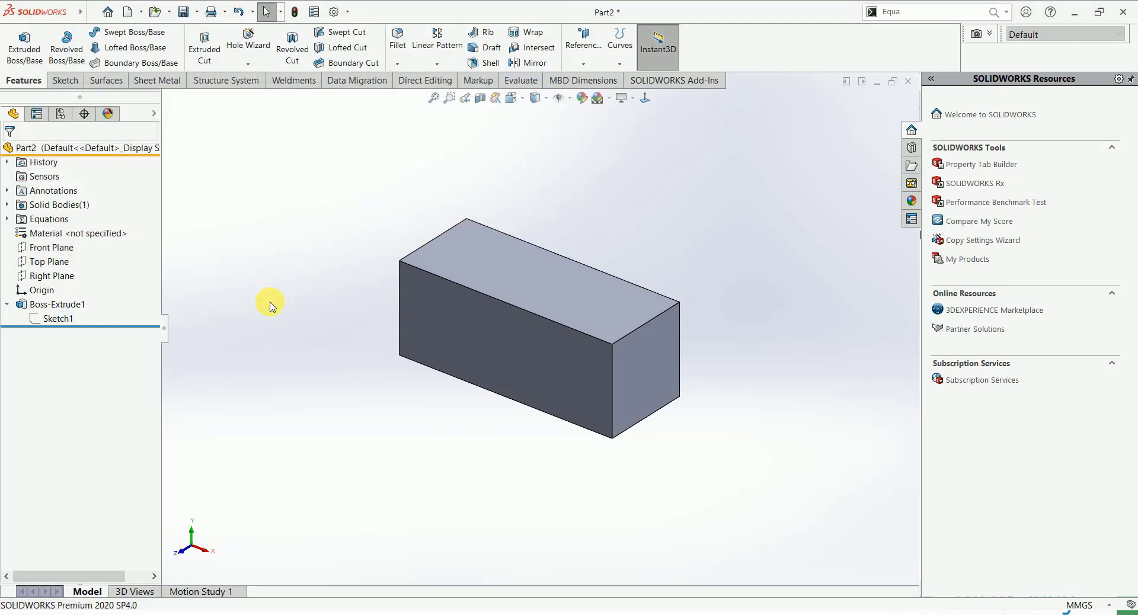
pyautogui.click(58, 319)
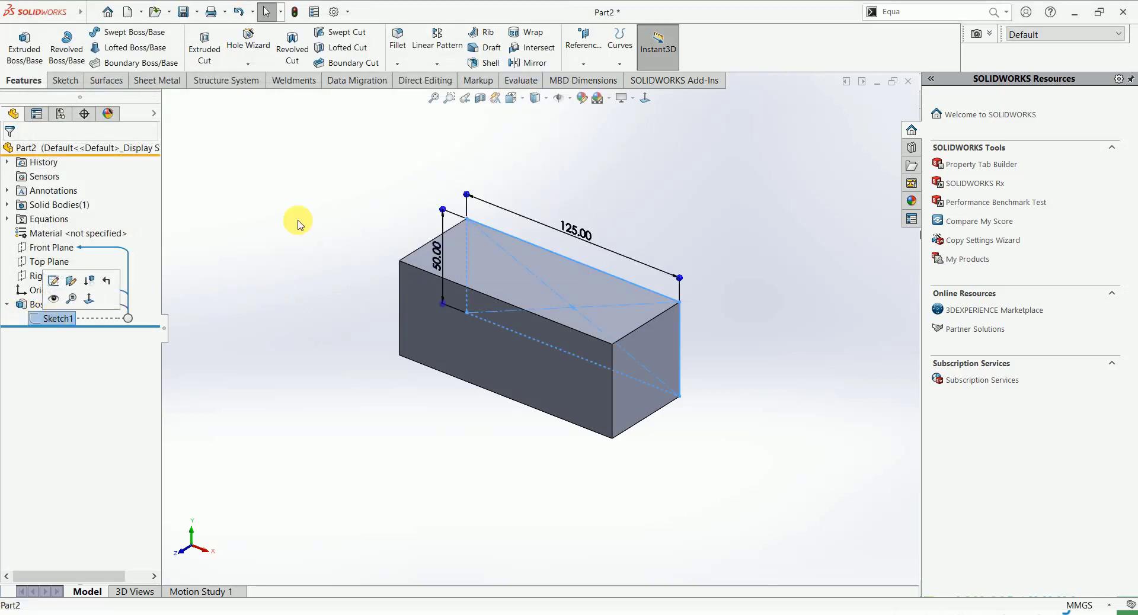
pyautogui.doubleClick(571, 233)
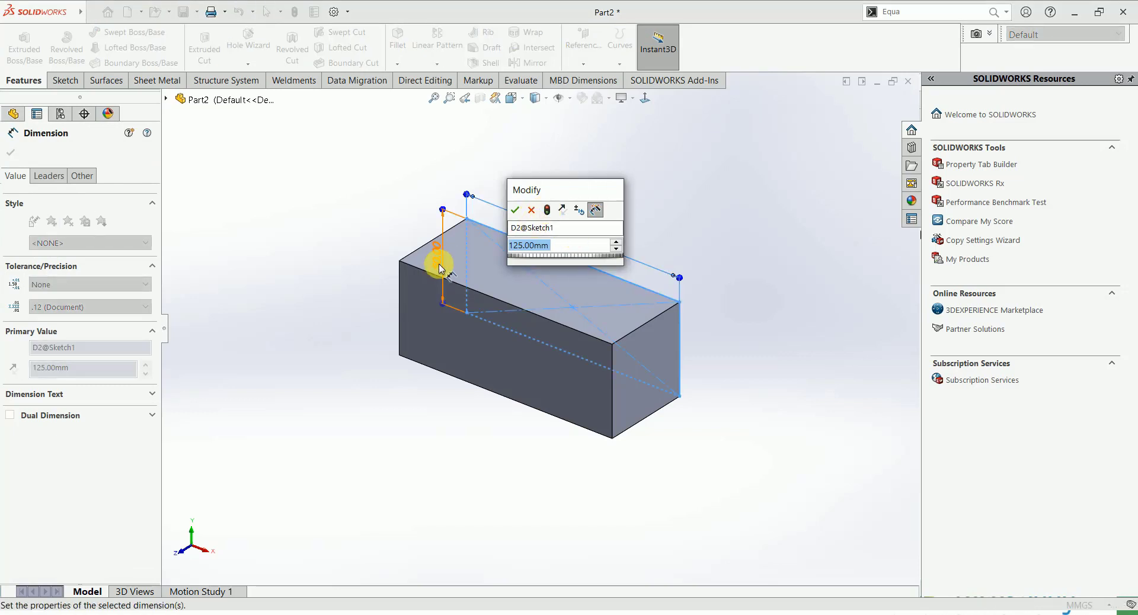
pyautogui.click(515, 211)
pyautogui.click(378, 240)
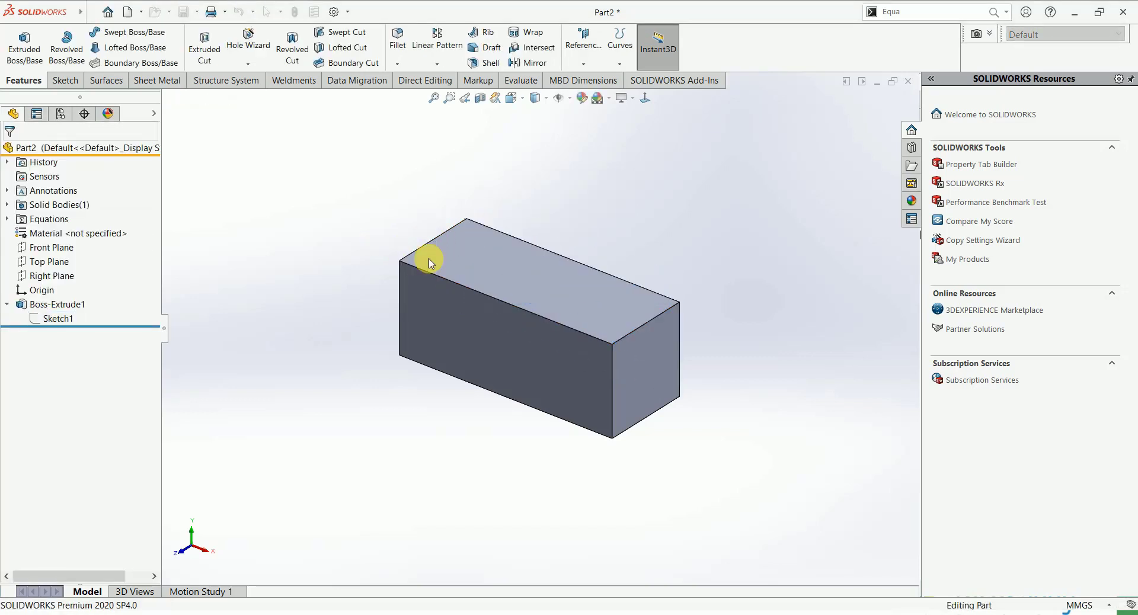
# - Link the sketch's height dimension to the global variable with the equation ="X" and rebuild
pyautogui.click(65, 318)
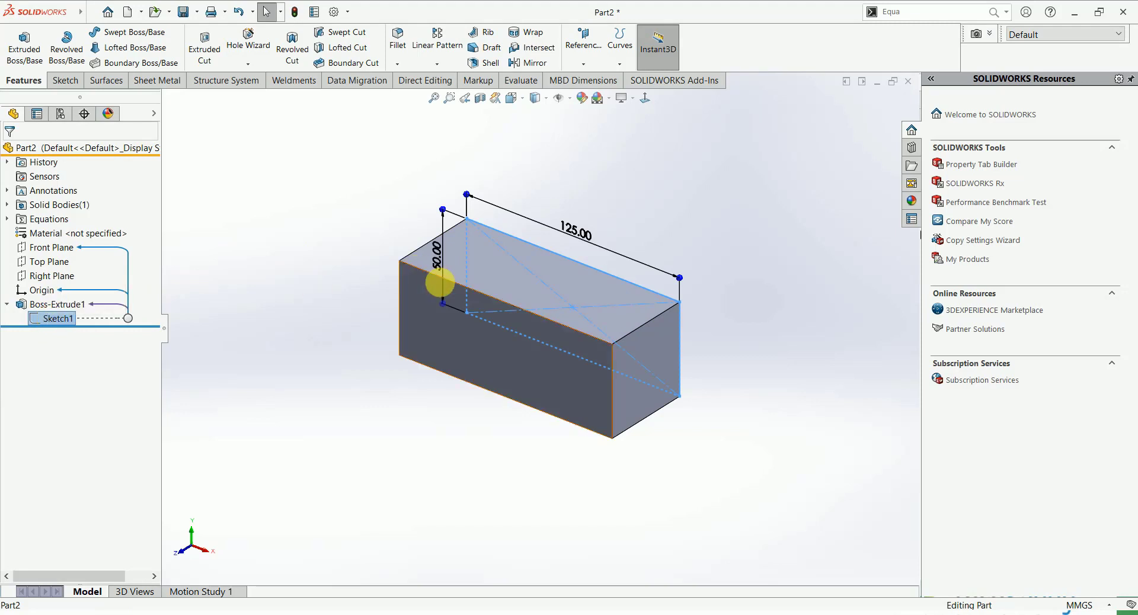
pyautogui.doubleClick(439, 258)
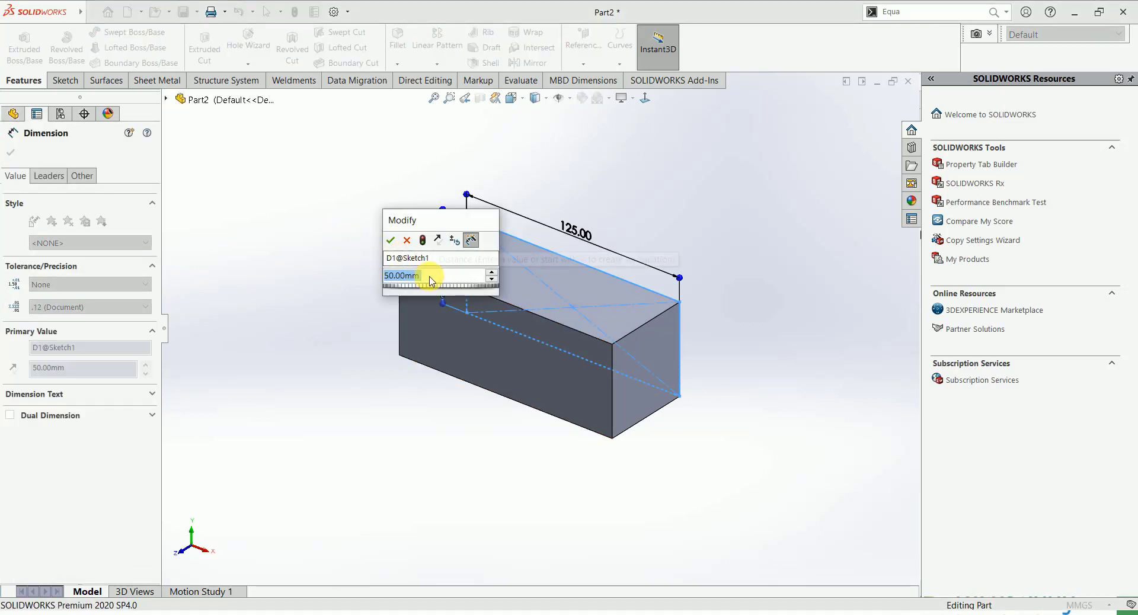
pyautogui.write('=')
pyautogui.moveTo(432, 293)
pyautogui.click(518, 292)
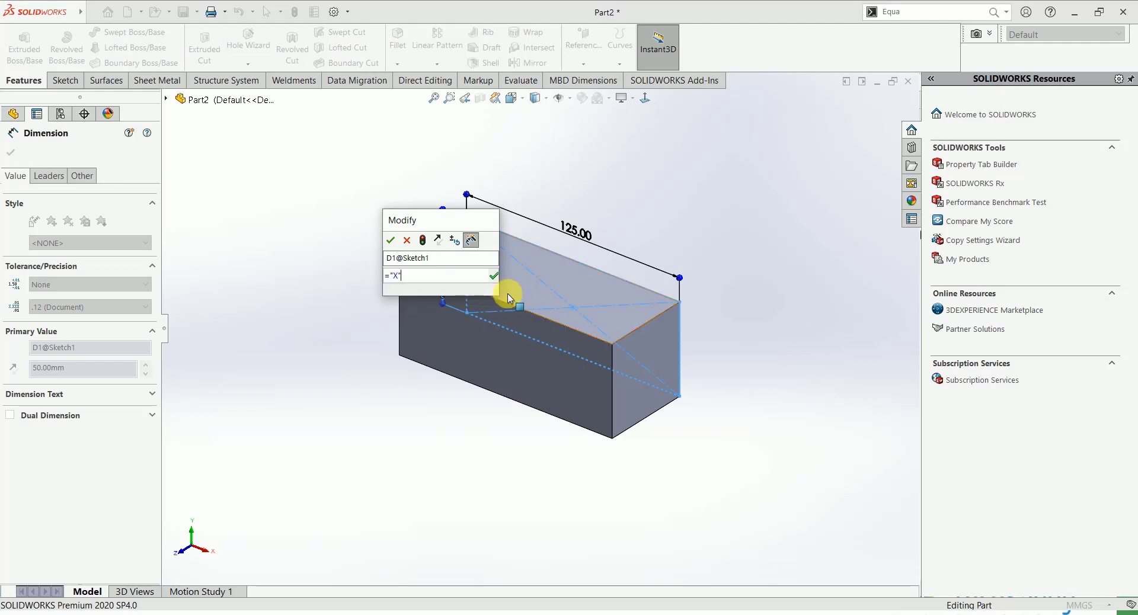
pyautogui.click(422, 240)
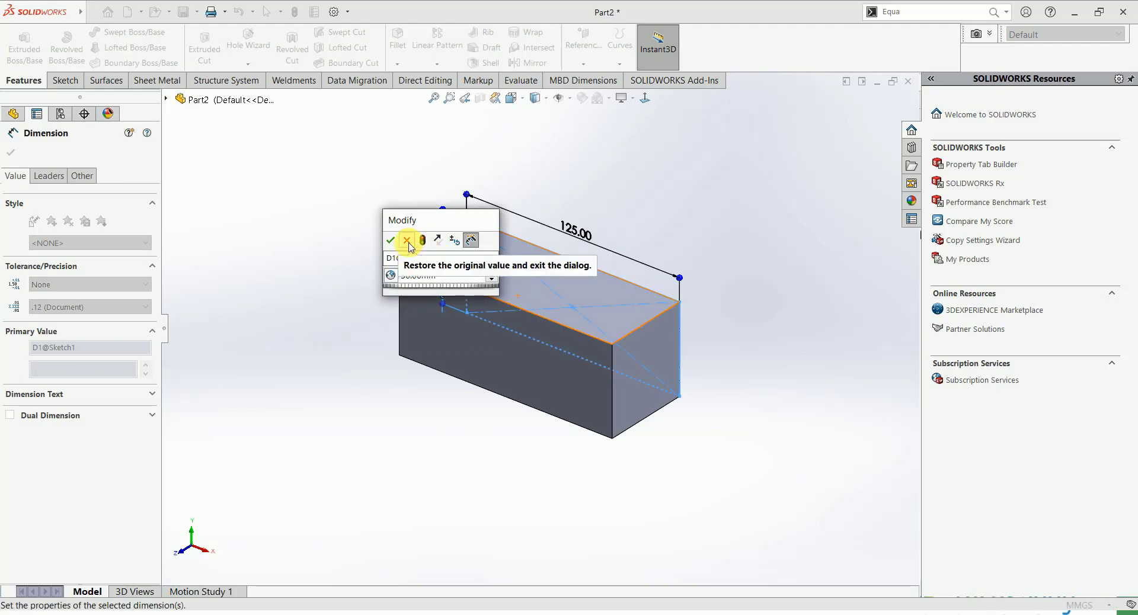
pyautogui.click(390, 240)
pyautogui.click(330, 236)
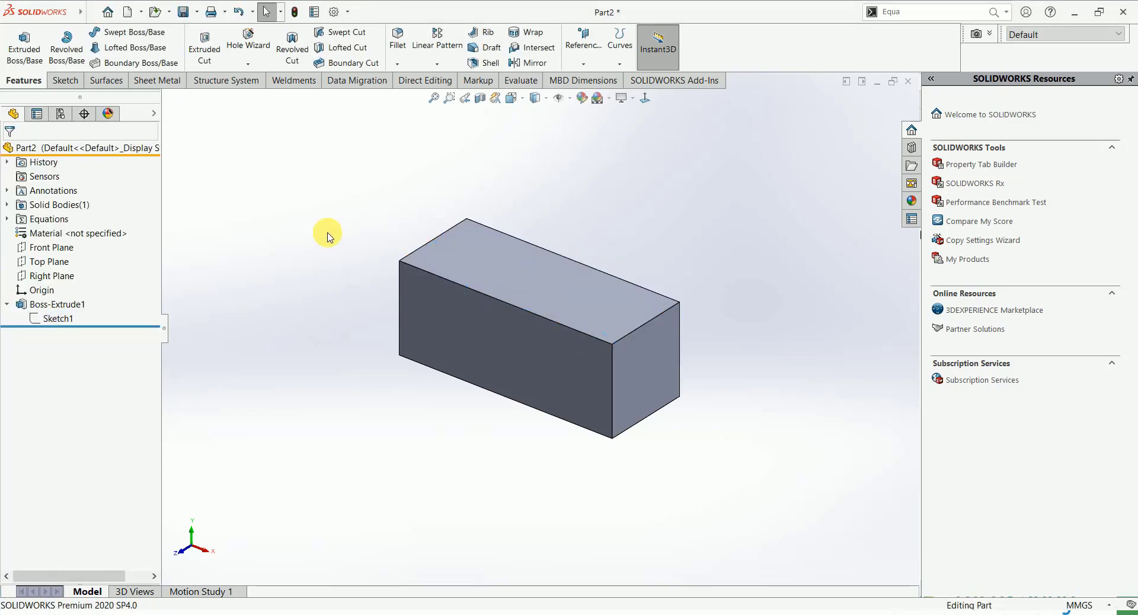
# - Inspect the dimensions of the sketch beneath the boss extrusion from a rotated view
pyautogui.click(67, 318)
pyautogui.moveTo(338, 292); pyautogui.dragTo(376, 297, button='middle')
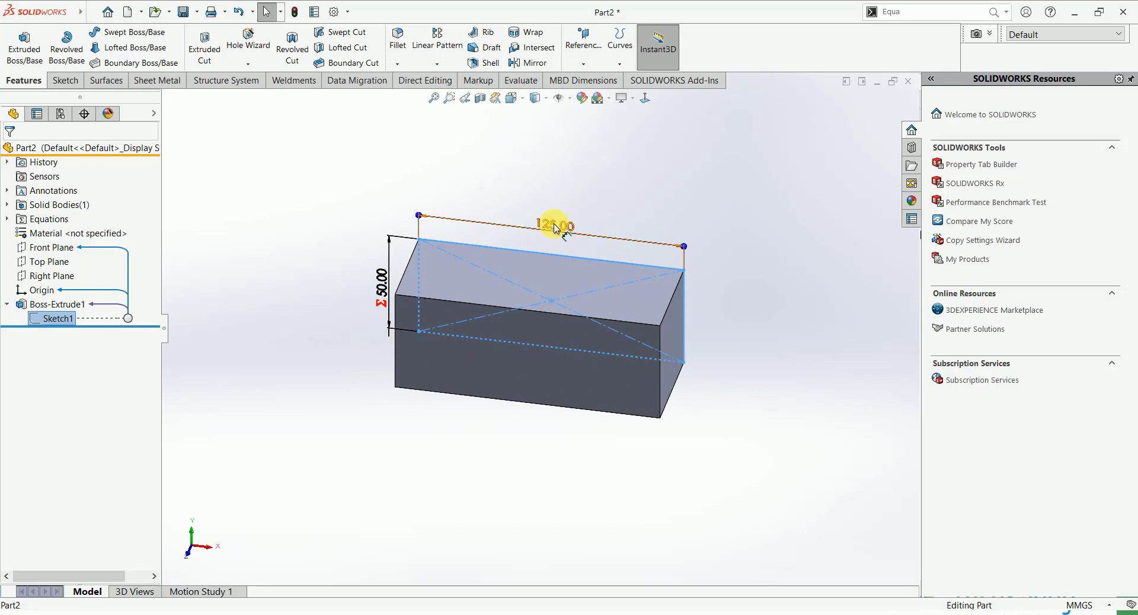
pyautogui.click(306, 226)
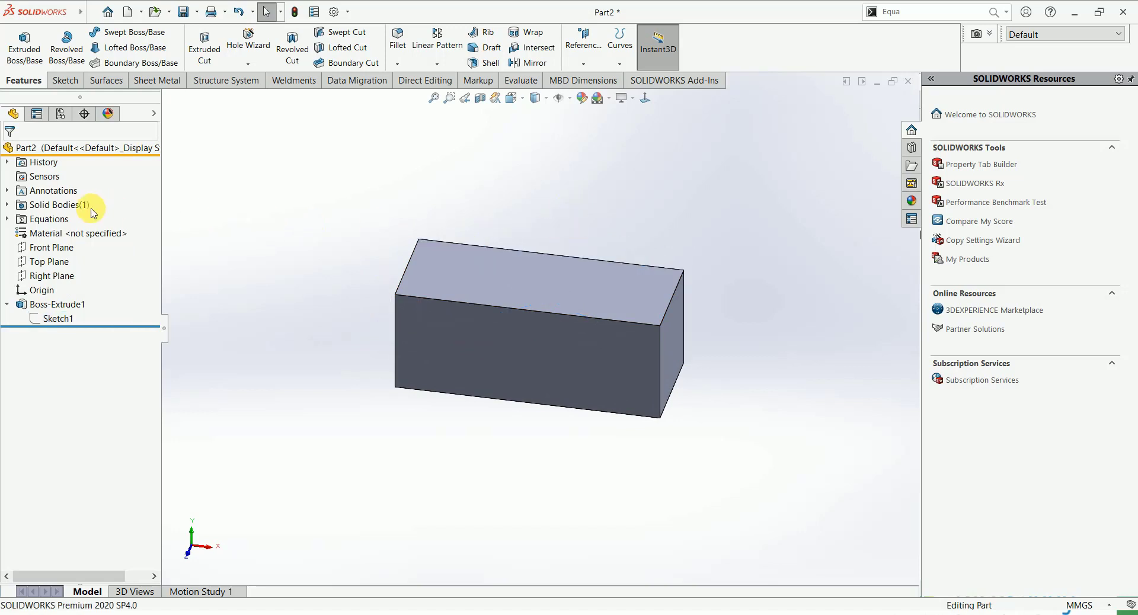
# - Set the global variable X to 75 in the equation manager and rebuild the block
pyautogui.click(6, 219)
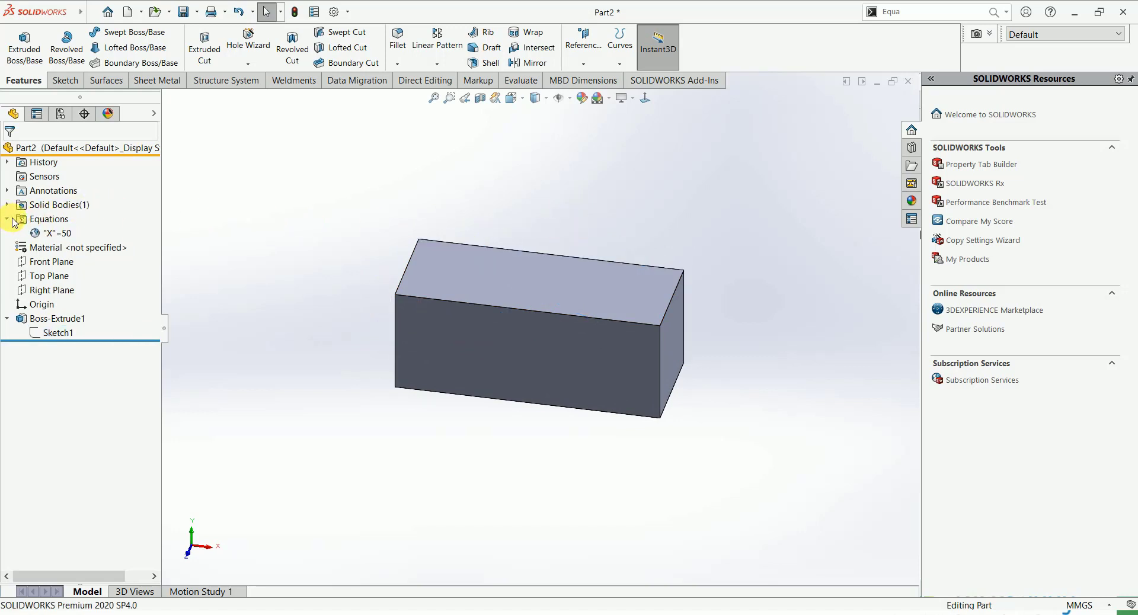
pyautogui.rightClick(50, 225)
pyautogui.click(66, 228)
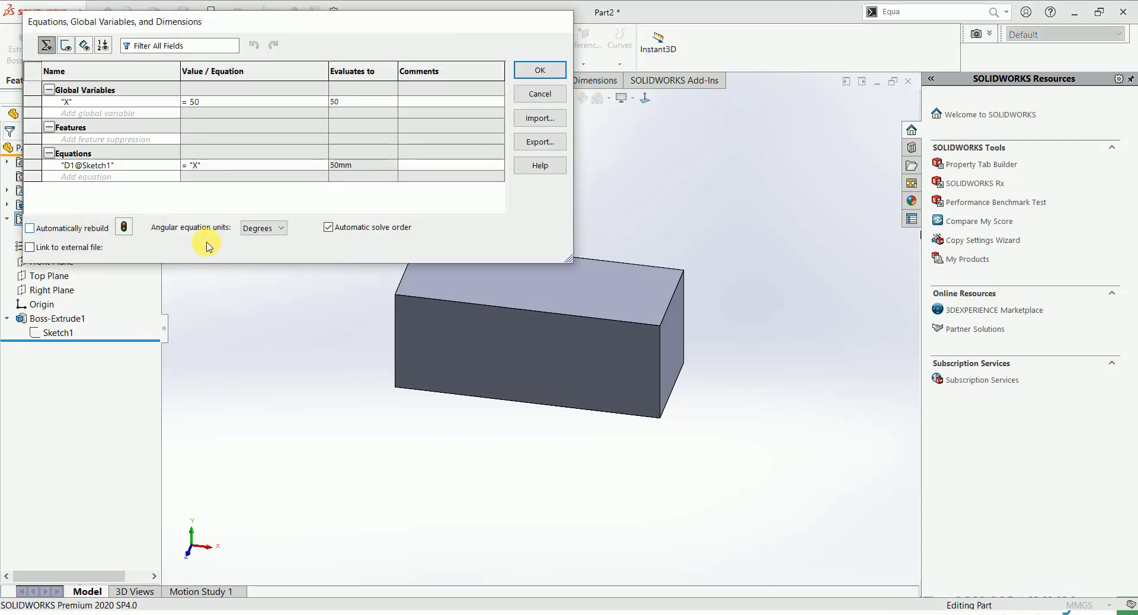
pyautogui.moveTo(516, 364); pyautogui.dragTo(531, 339, button='middle')
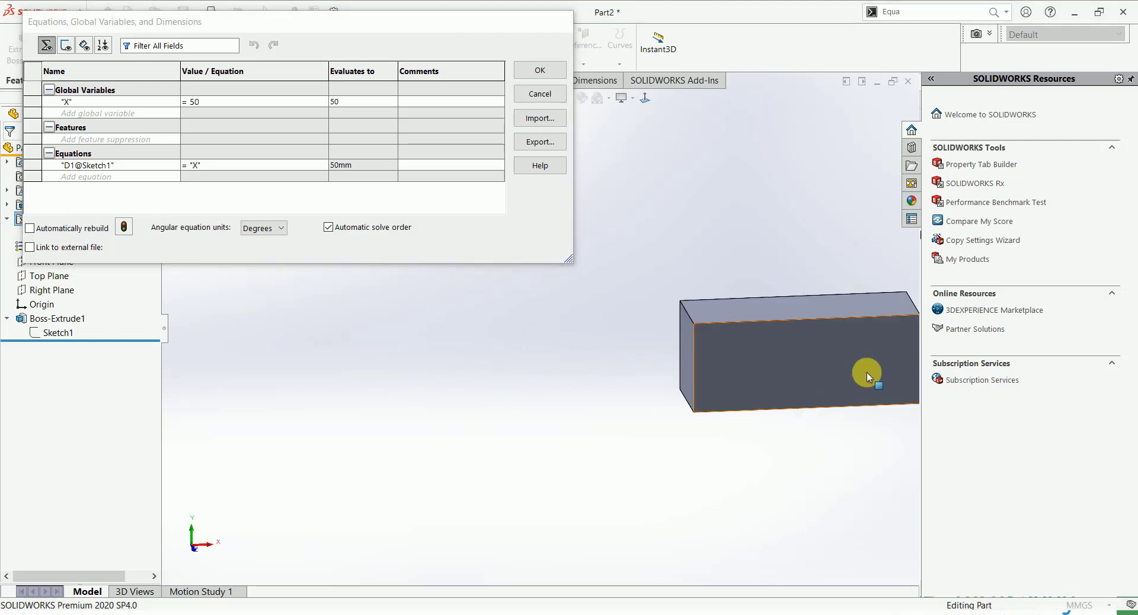
pyautogui.scroll(2, 856, 374)
pyautogui.scroll(-1, 865, 378)
pyautogui.scroll(1, 519, 305)
pyautogui.scroll(-2, 503, 297)
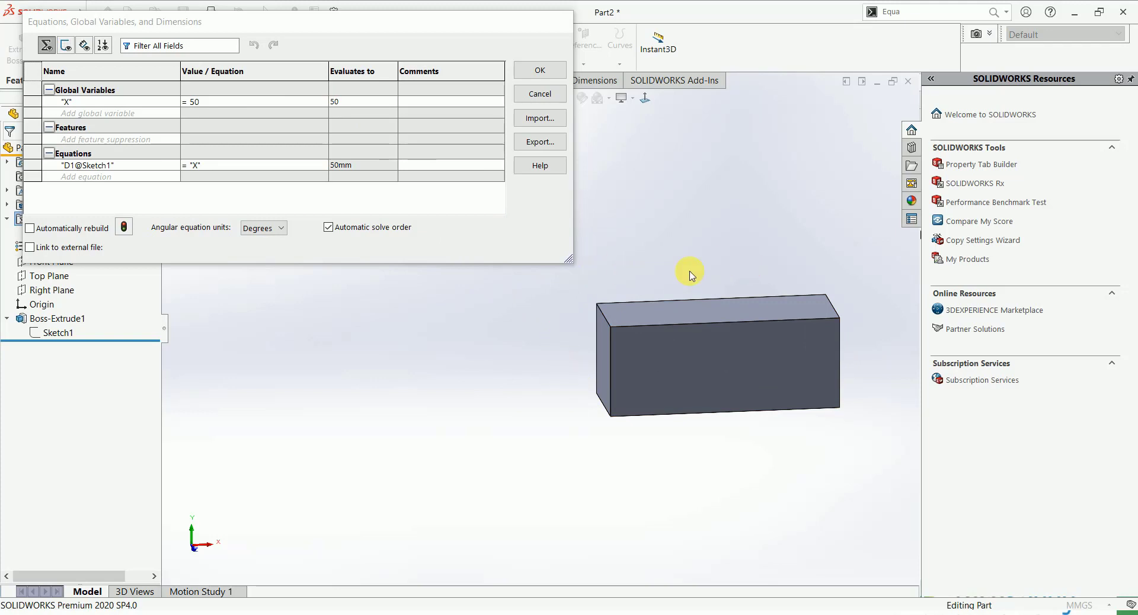
pyautogui.click(231, 104)
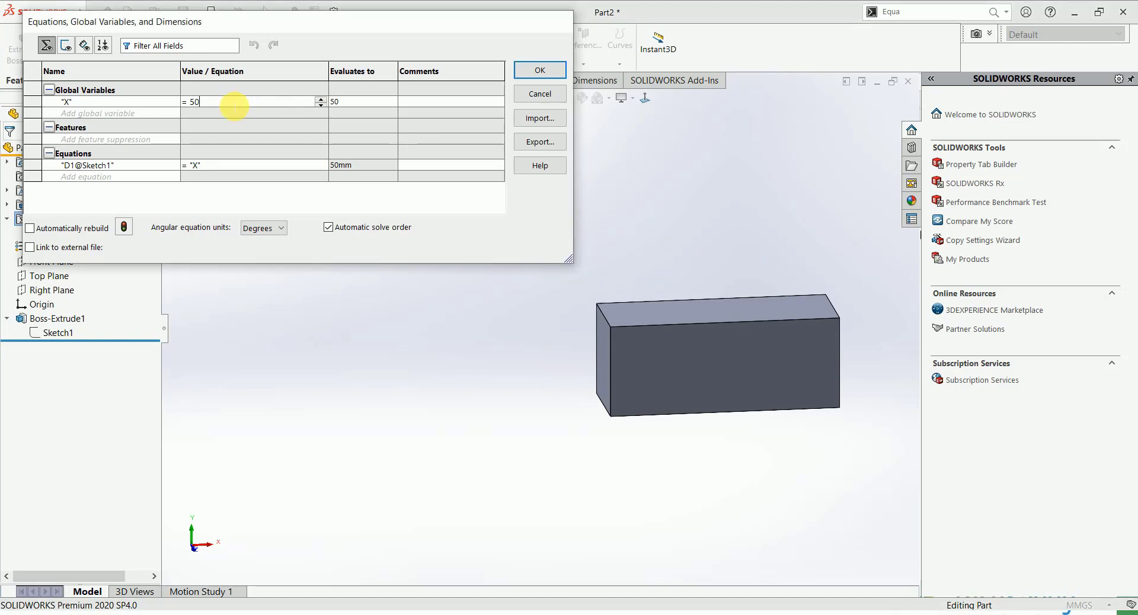
pyautogui.press('BackSpace')
pyautogui.press('BackSpace')
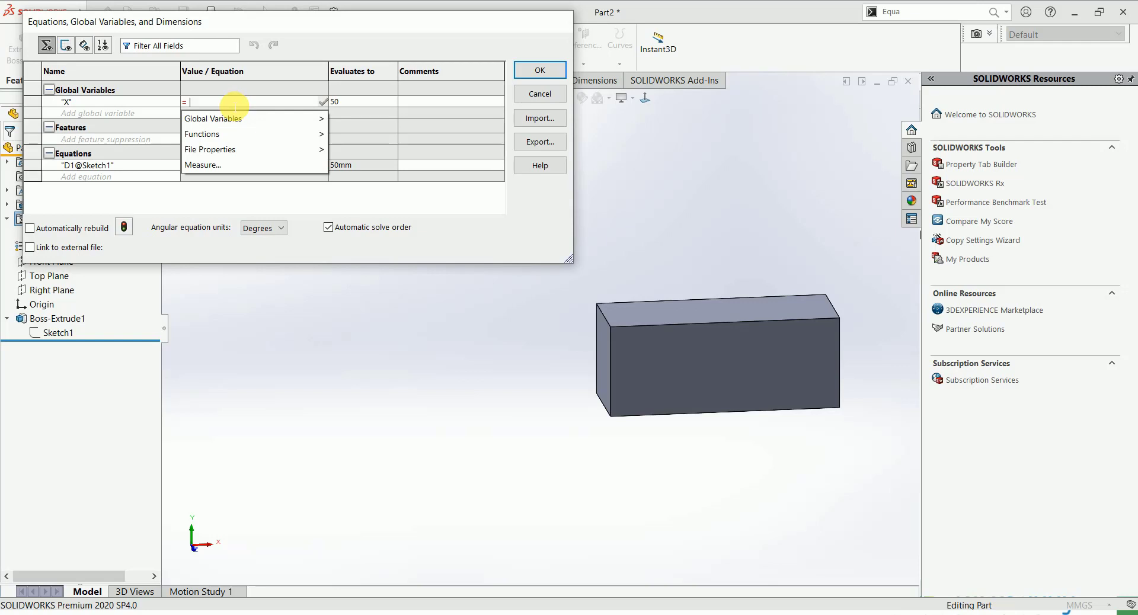
pyautogui.write('75')
pyautogui.press('Return')
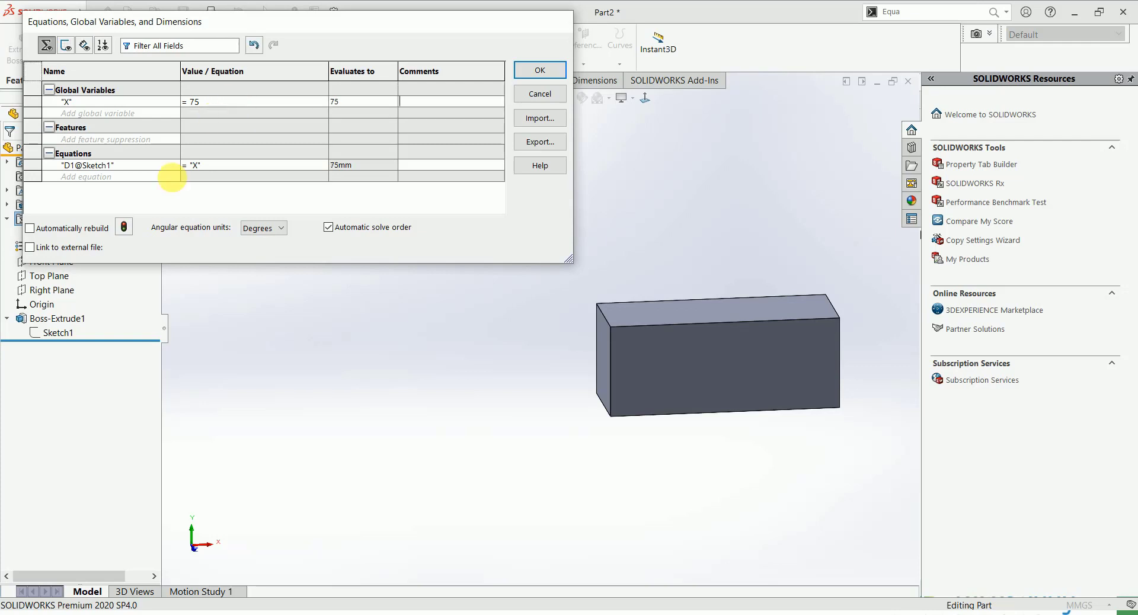
pyautogui.click(123, 226)
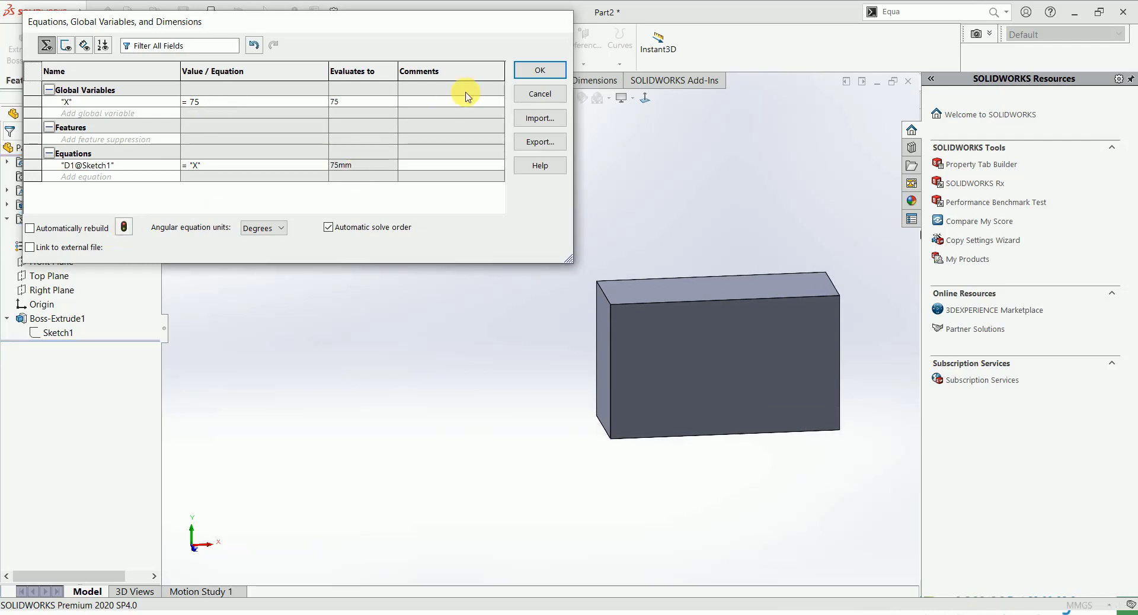
pyautogui.click(540, 69)
# - Drive the sketch's width dimension from its height with the equation ="D1@Sketch1"*1.5 and rebuild
pyautogui.click(57, 332)
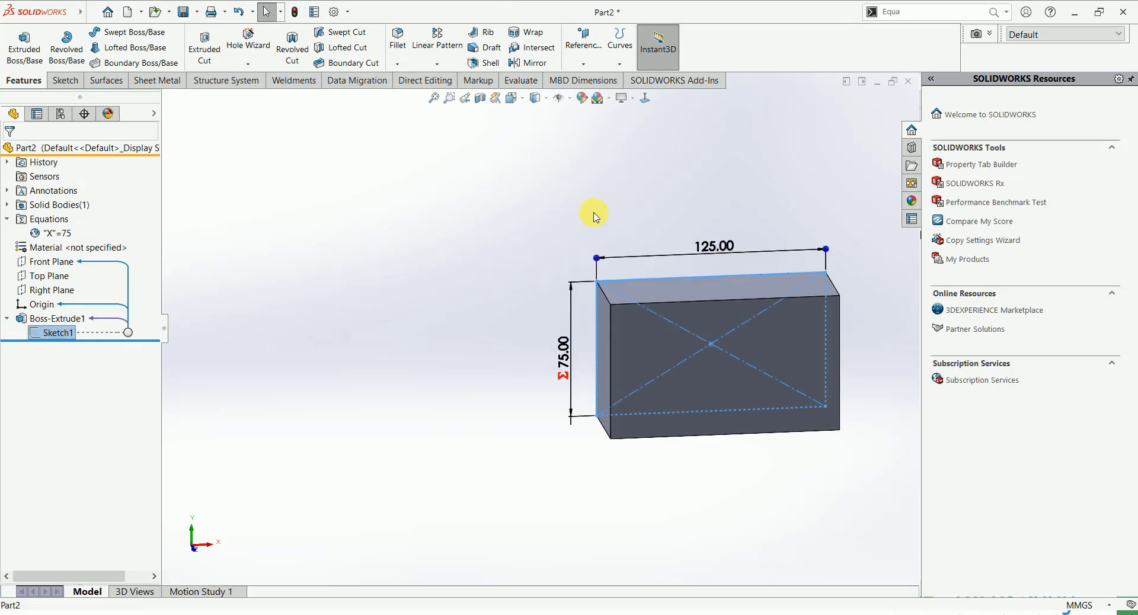
pyautogui.doubleClick(725, 250)
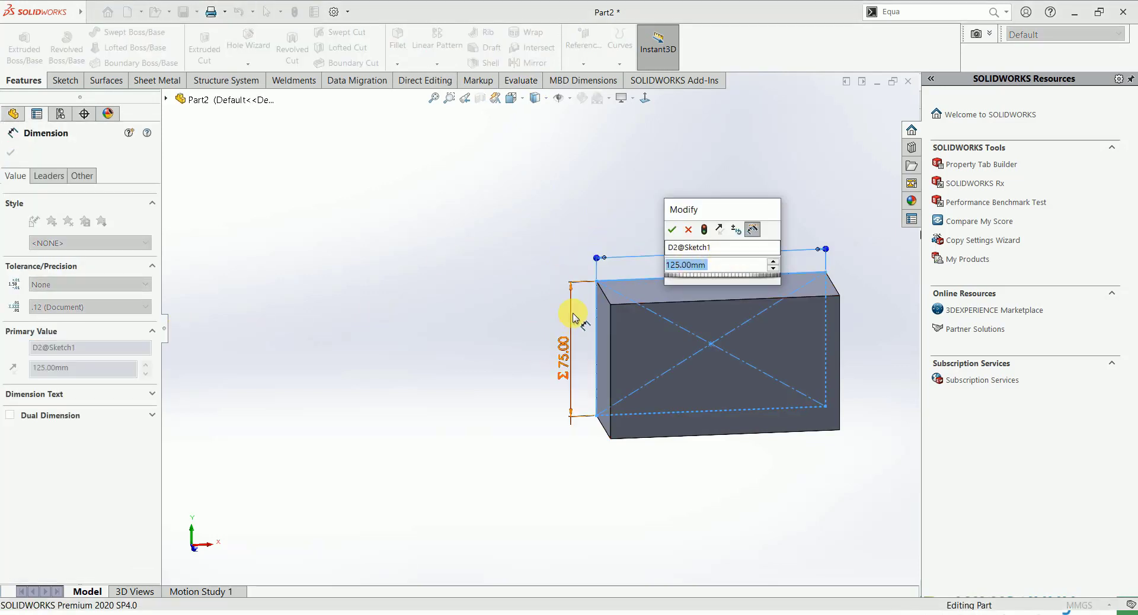
pyautogui.write('=')
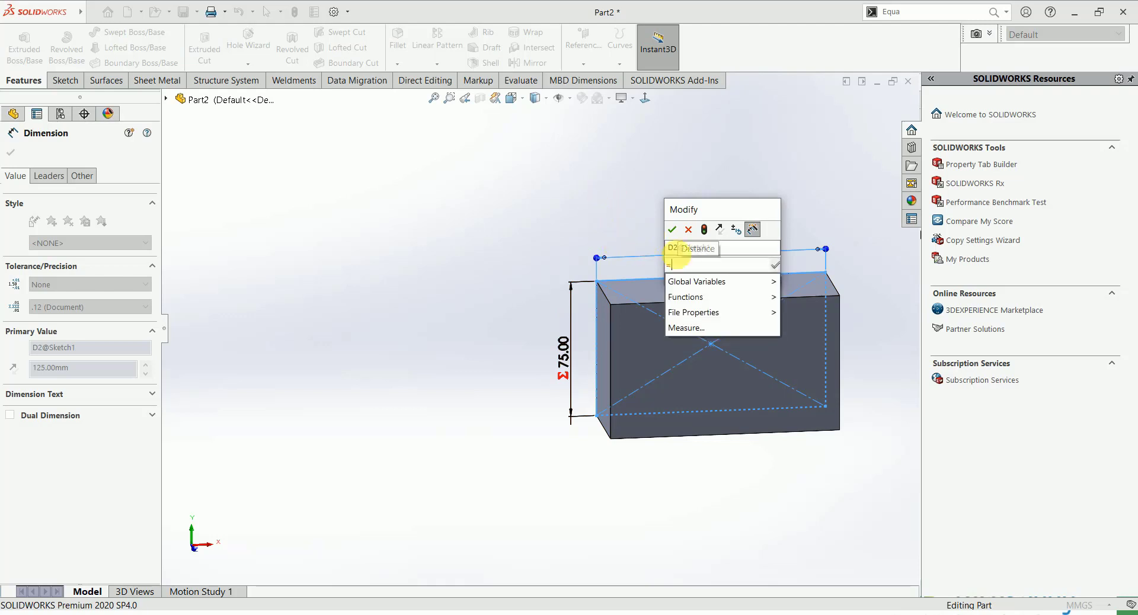
pyautogui.moveTo(770, 282)
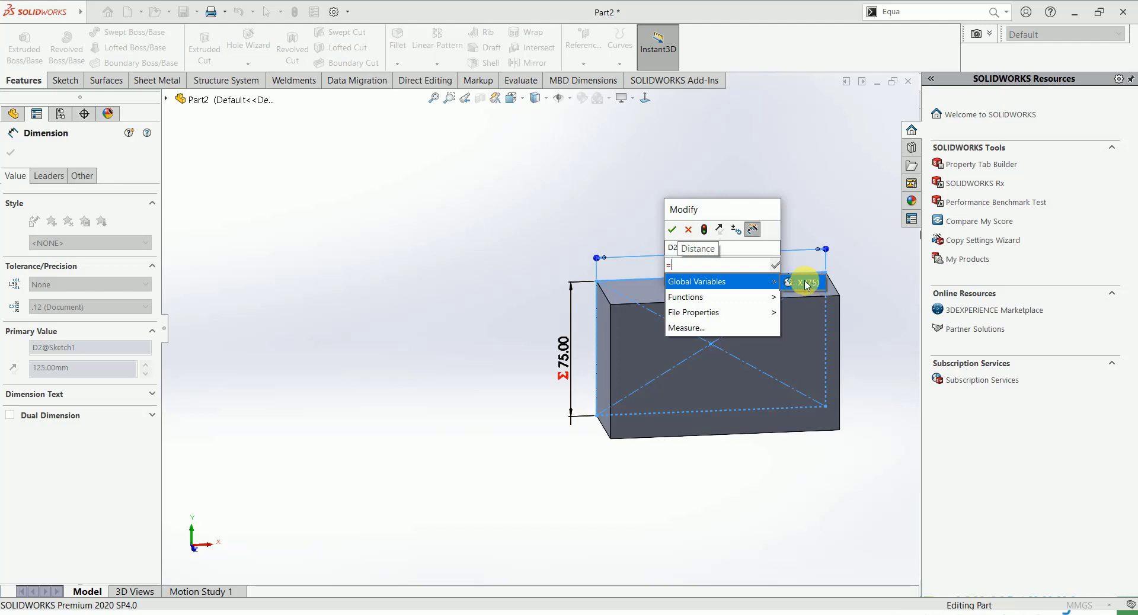
pyautogui.click(564, 349)
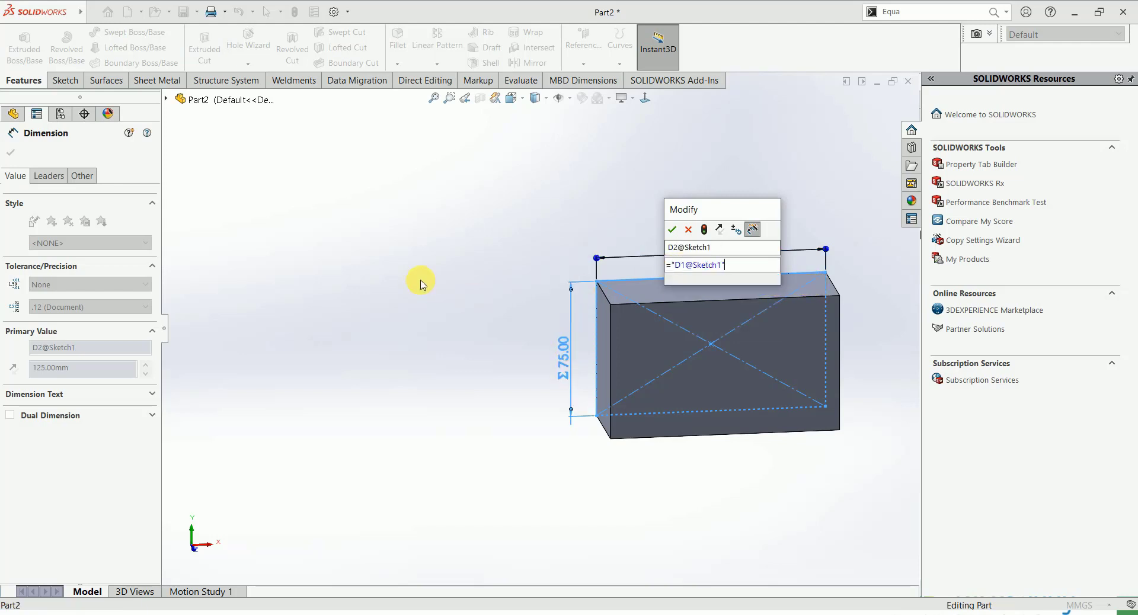
pyautogui.write('*1.5')
pyautogui.click(705, 231)
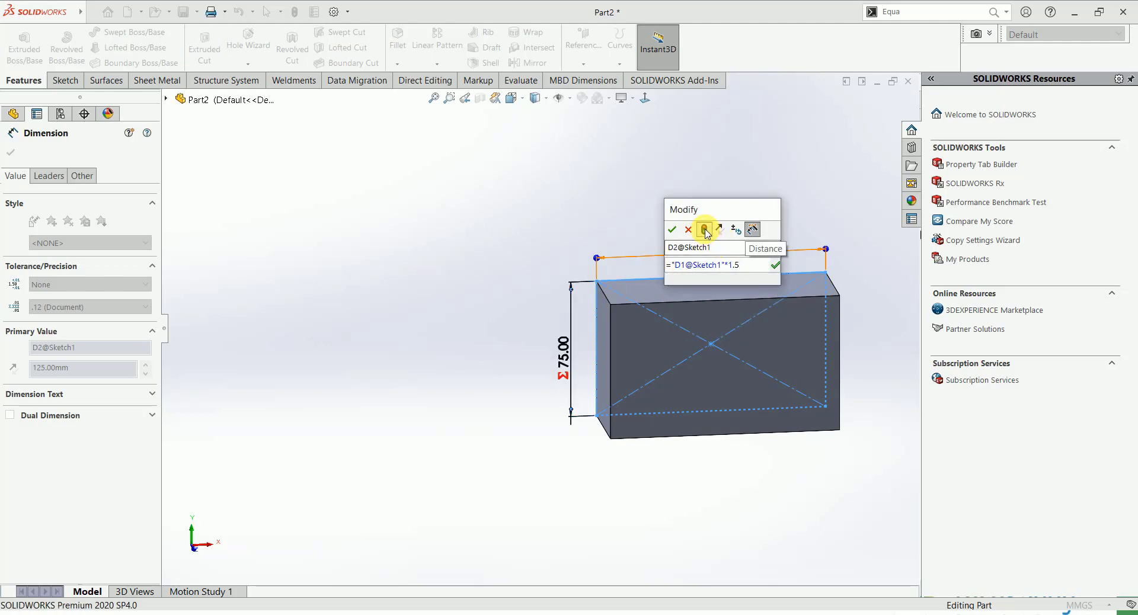
pyautogui.click(680, 233)
# - Drive the boss extrusion's depth from the global variable with the equation ="X"/2 and apply it
pyautogui.hotkey('ctrl', '7')
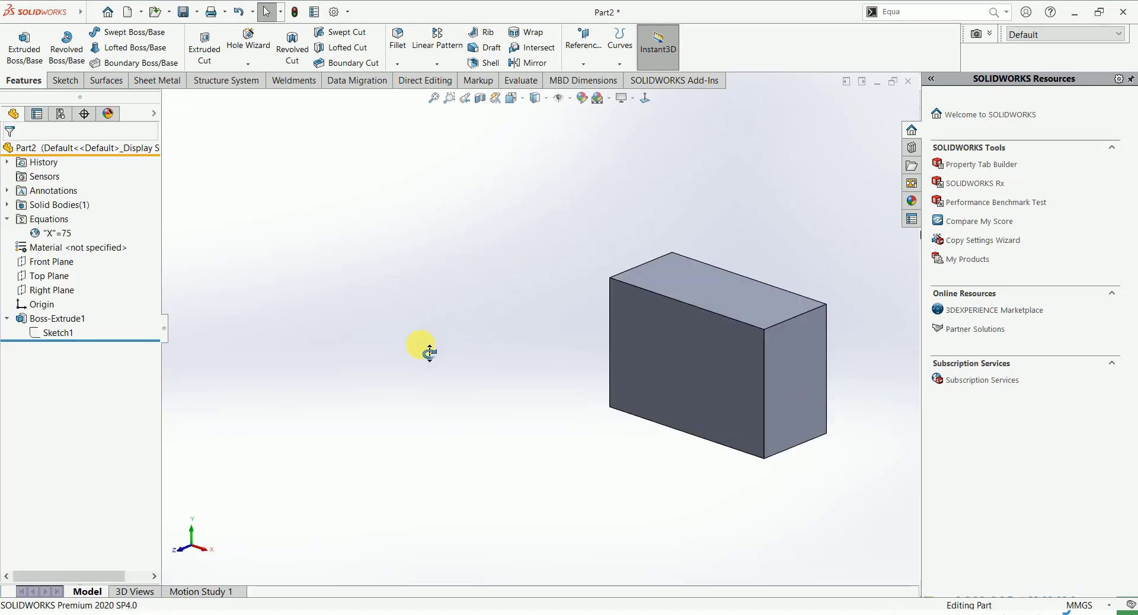
pyautogui.click(37, 323)
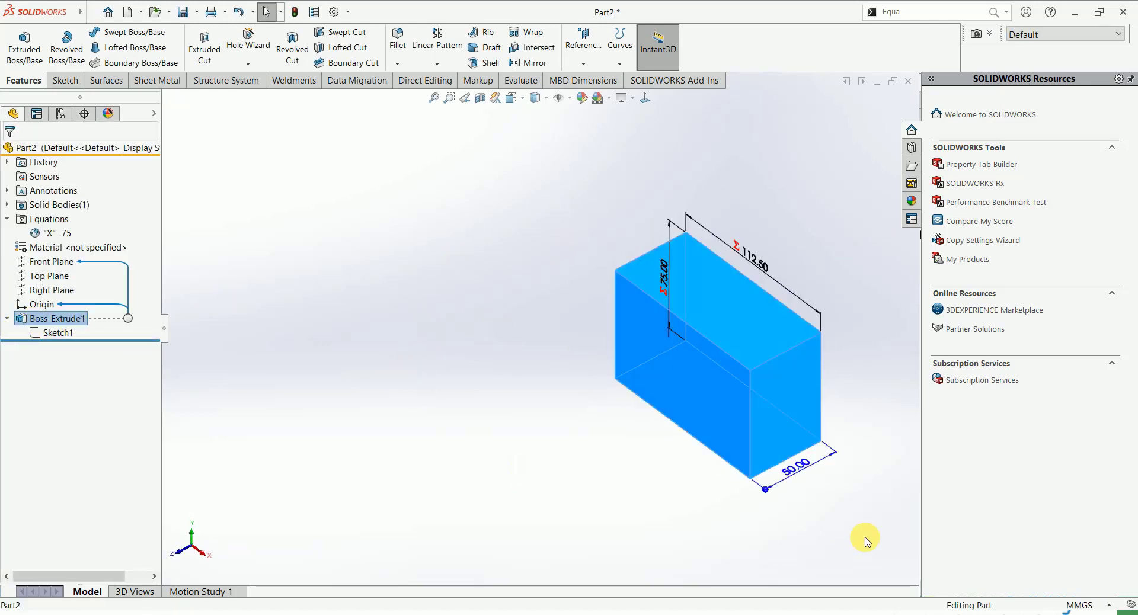
pyautogui.doubleClick(797, 467)
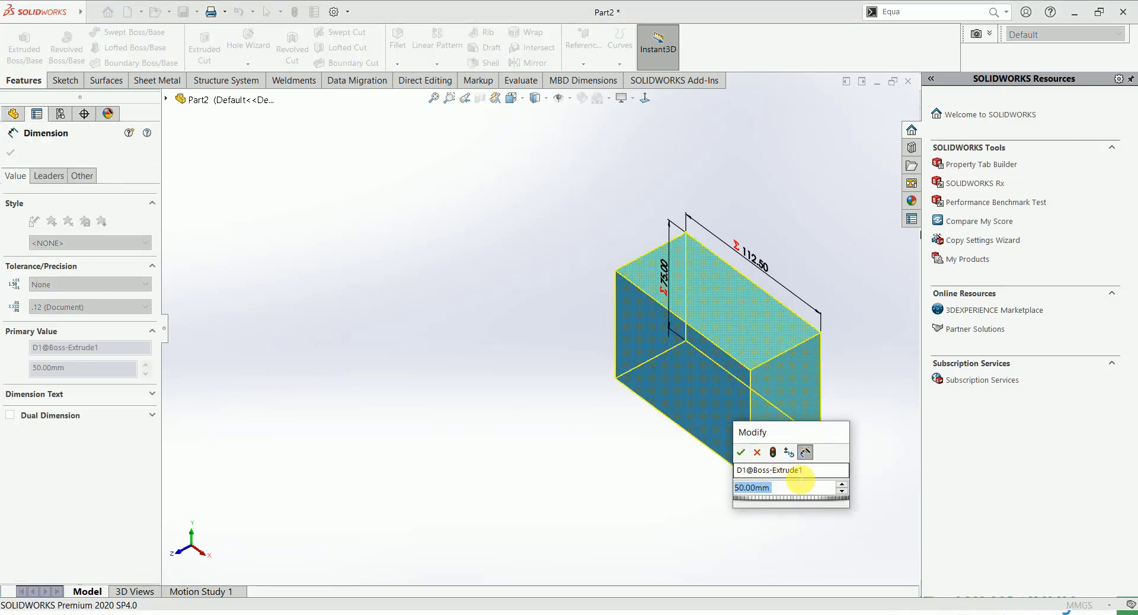
pyautogui.write('=')
pyautogui.moveTo(839, 501)
pyautogui.click(874, 503)
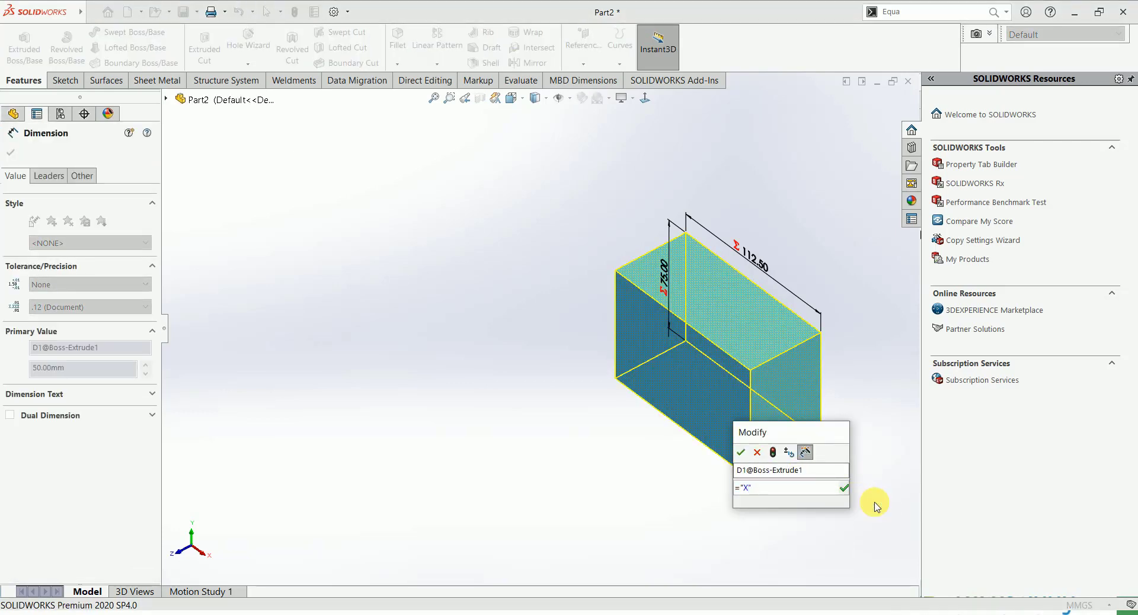
pyautogui.write('/2')
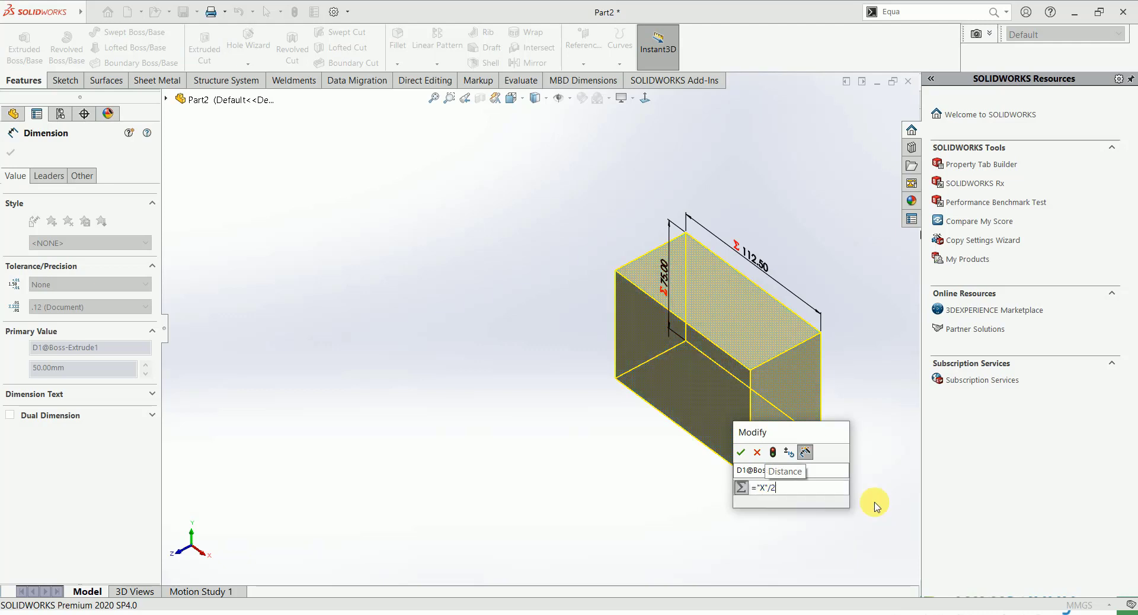
pyautogui.click(740, 454)
pyautogui.click(642, 452)
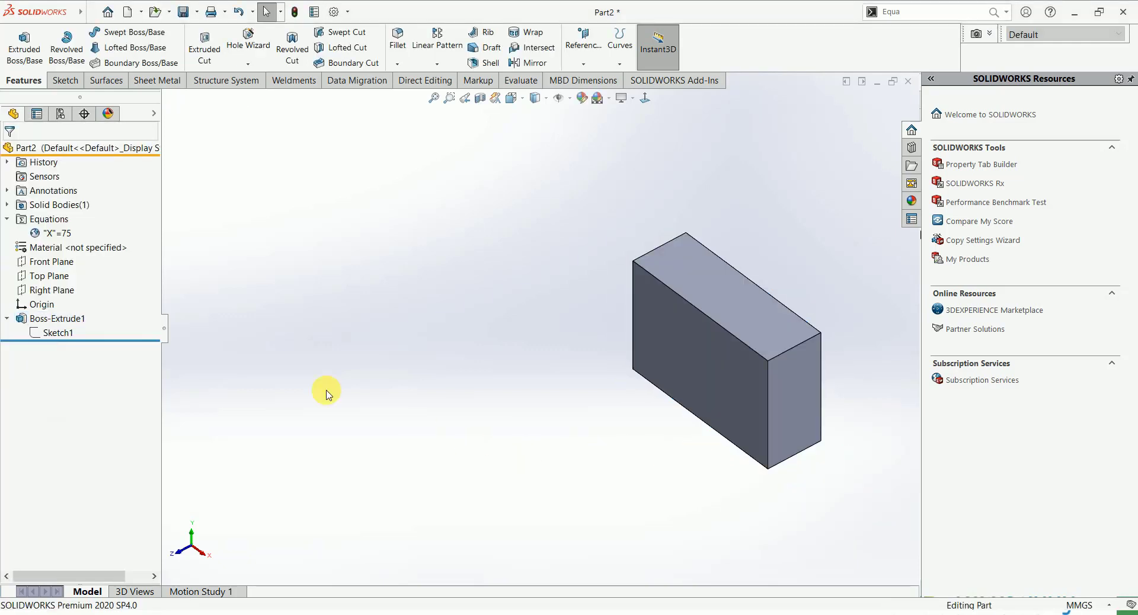
# - Set the global variable X to 25 in the equation manager and rebuild the block
pyautogui.rightClick(46, 224)
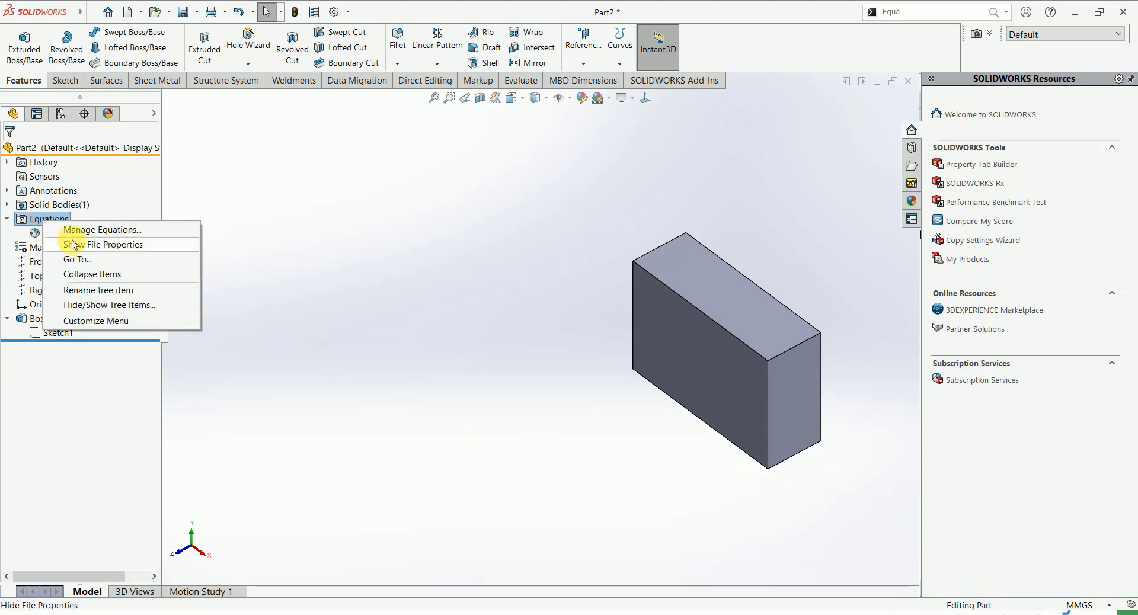
pyautogui.click(75, 230)
pyautogui.click(230, 104)
pyautogui.press('BackSpace')
pyautogui.press('BackSpace')
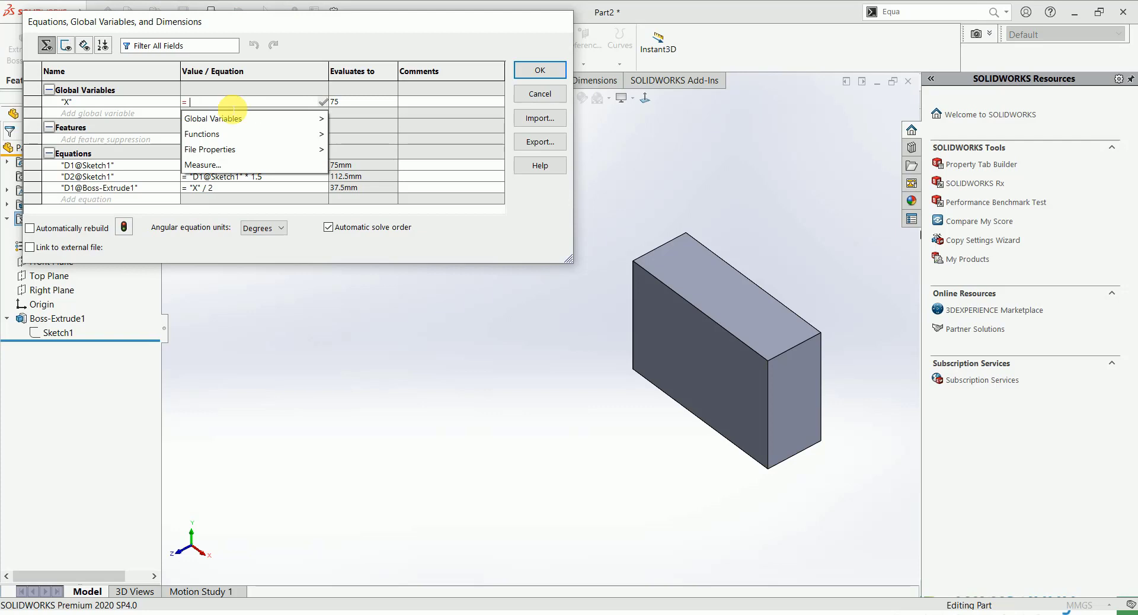
pyautogui.write('25')
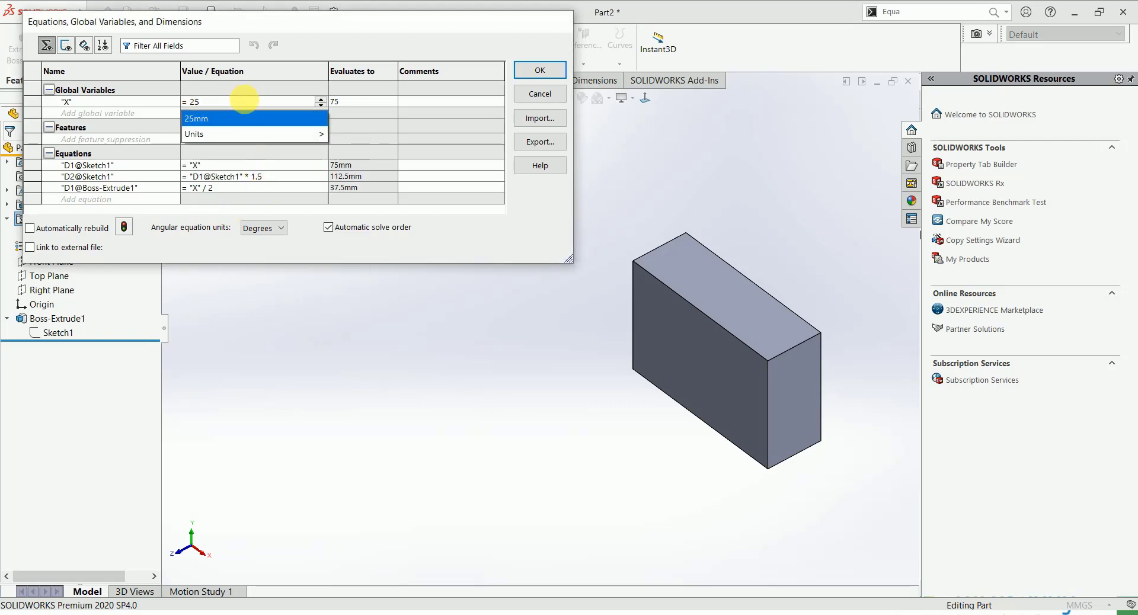
pyautogui.press('Return')
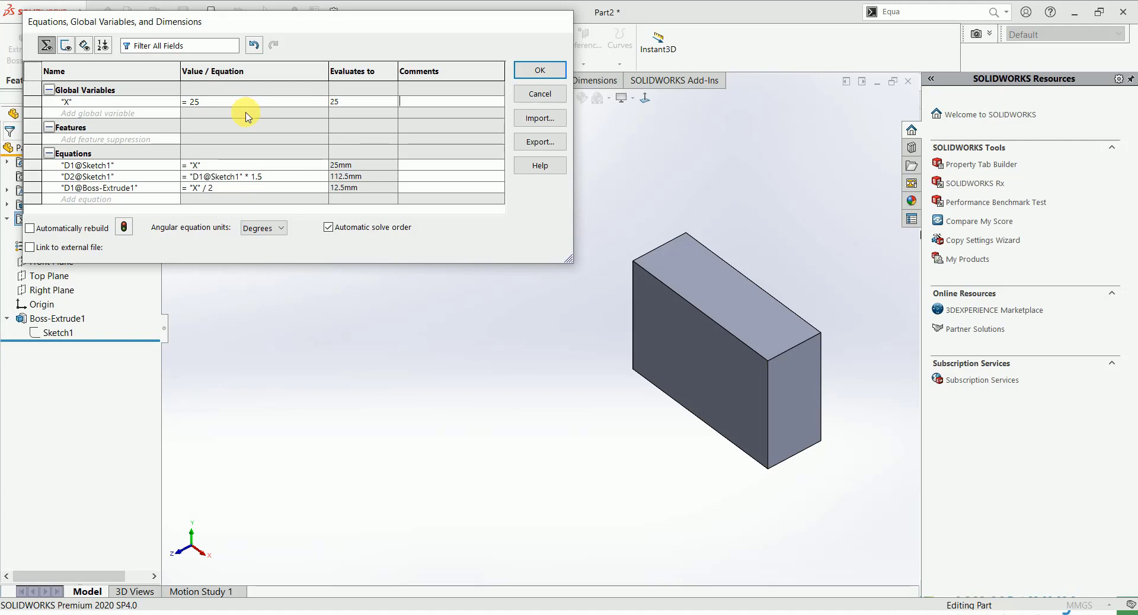
pyautogui.click(124, 228)
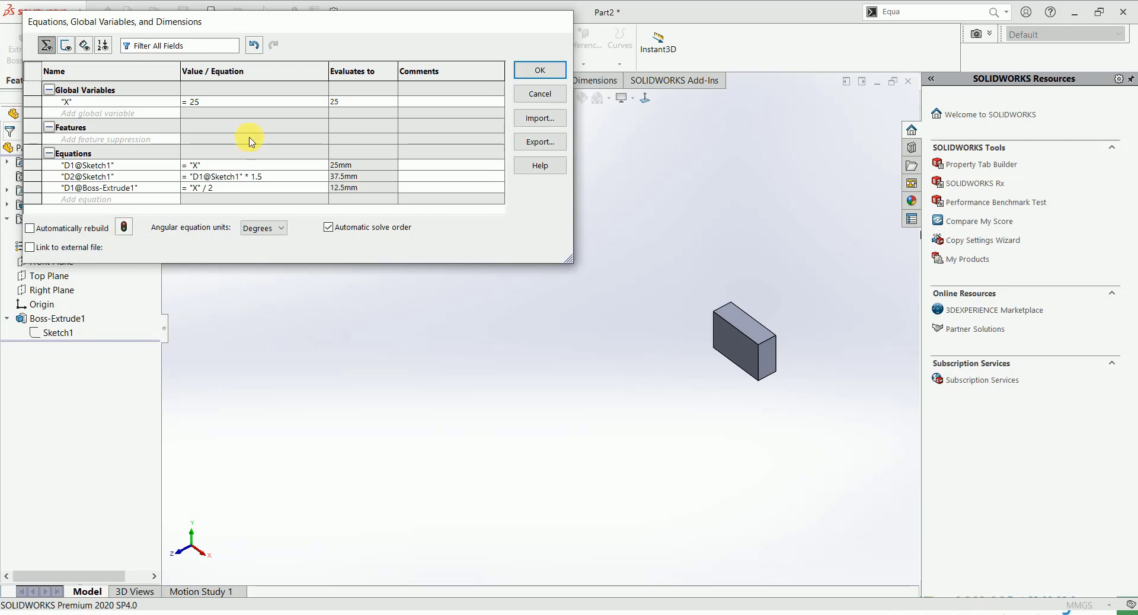
# - Set the global variable X to 40, rebuild the block and accept the equation changes
pyautogui.click(252, 105)
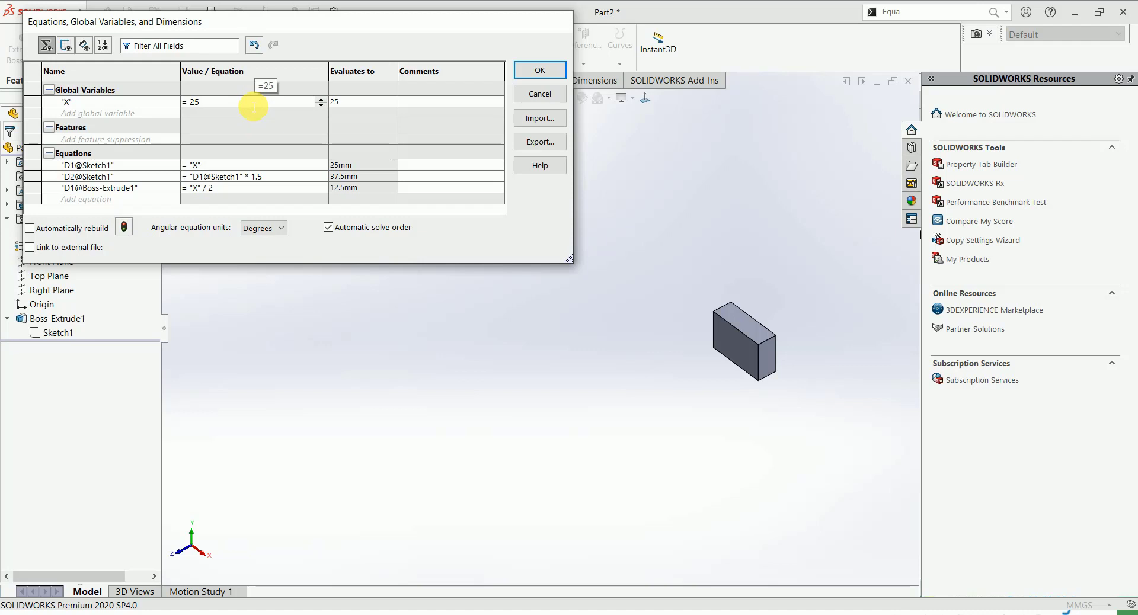
pyautogui.doubleClick(194, 102)
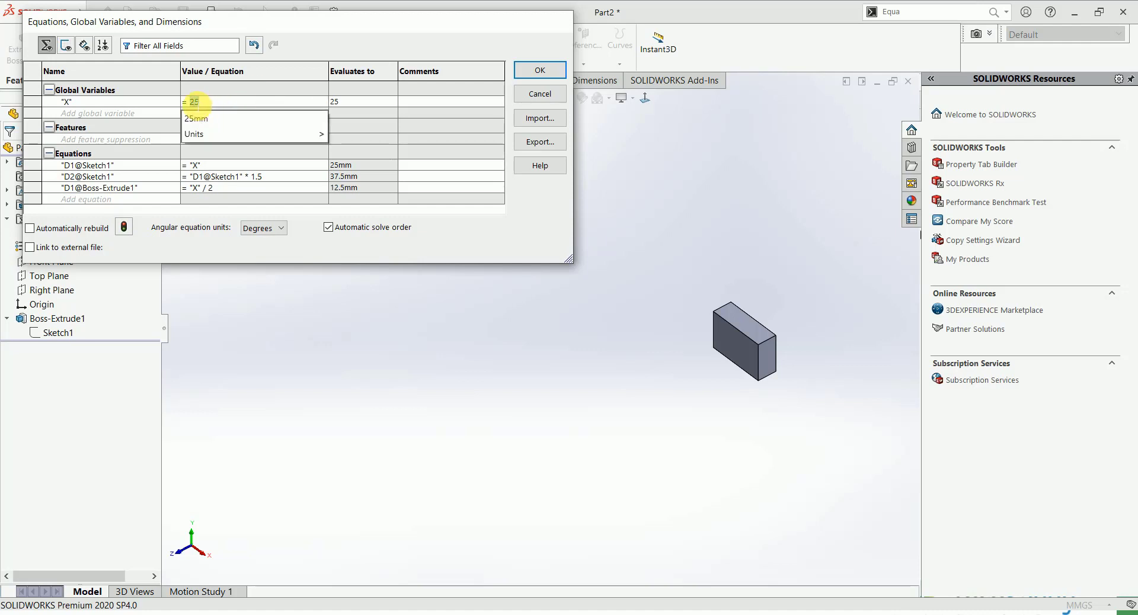
pyautogui.press('BackSpace')
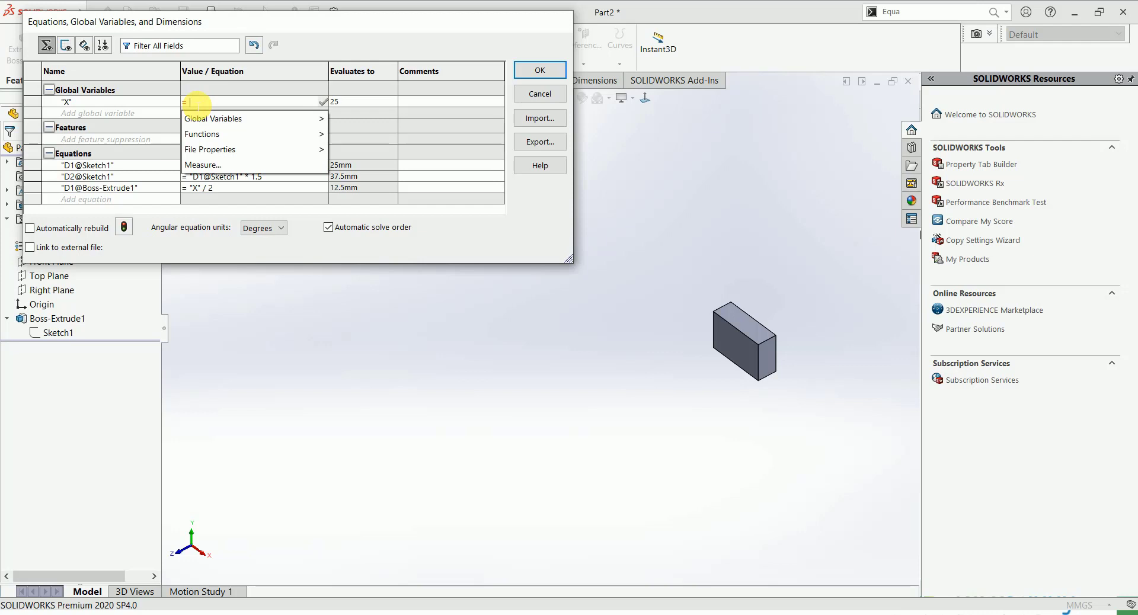
pyautogui.write('40')
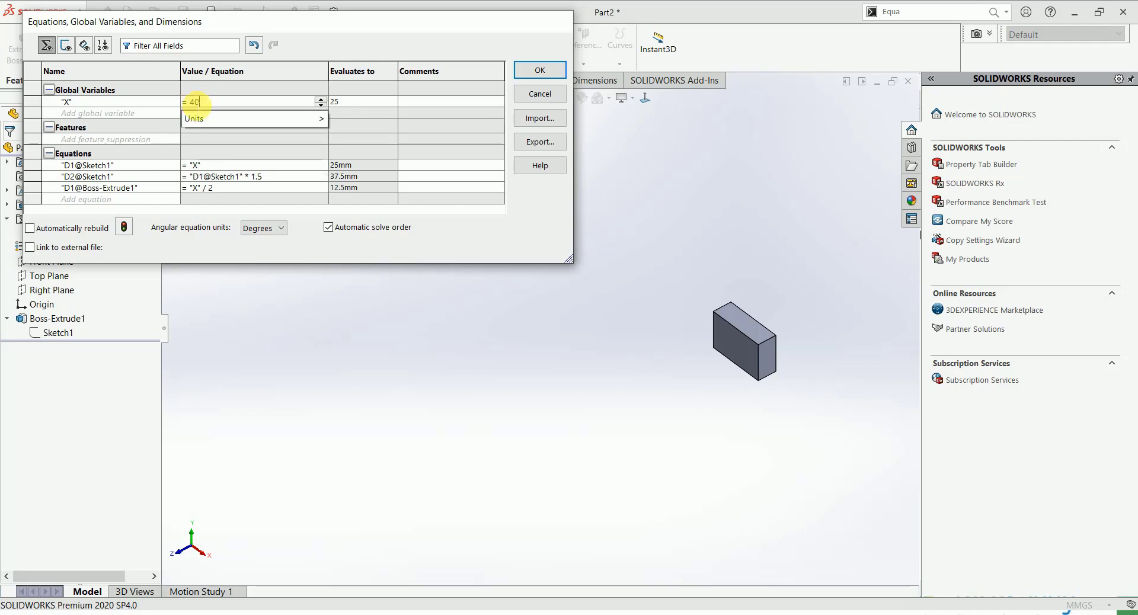
pyautogui.press('Return')
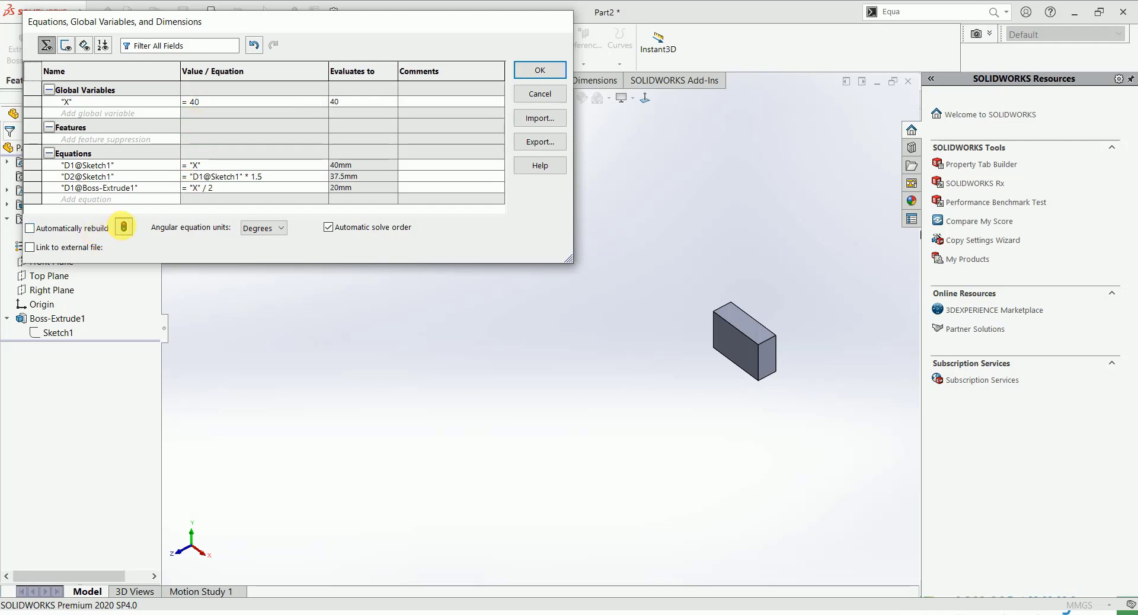
pyautogui.click(124, 228)
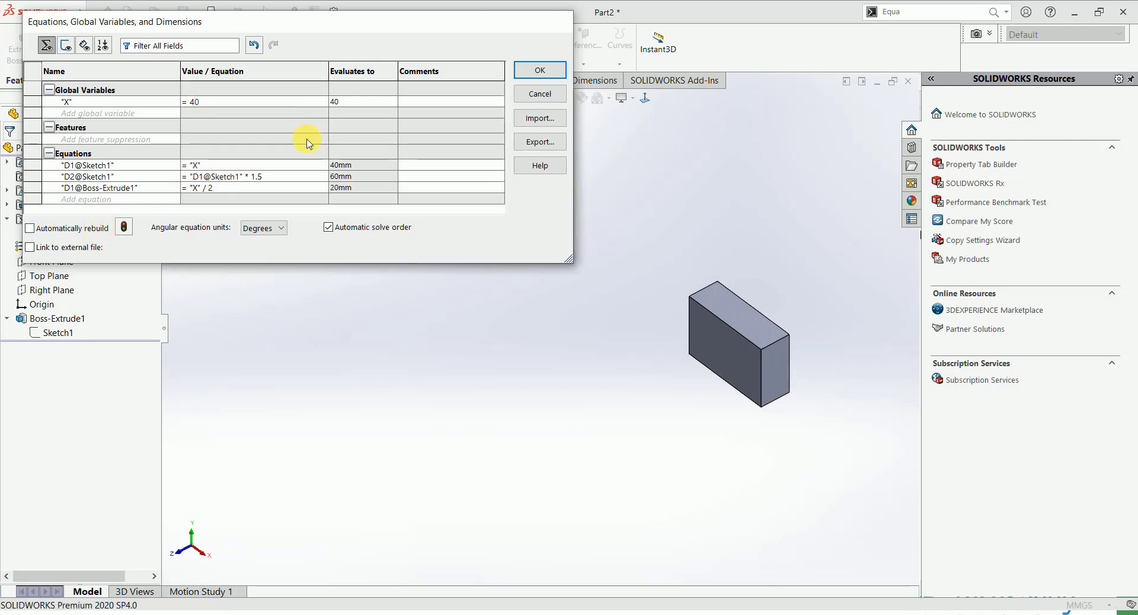
pyautogui.click(535, 69)
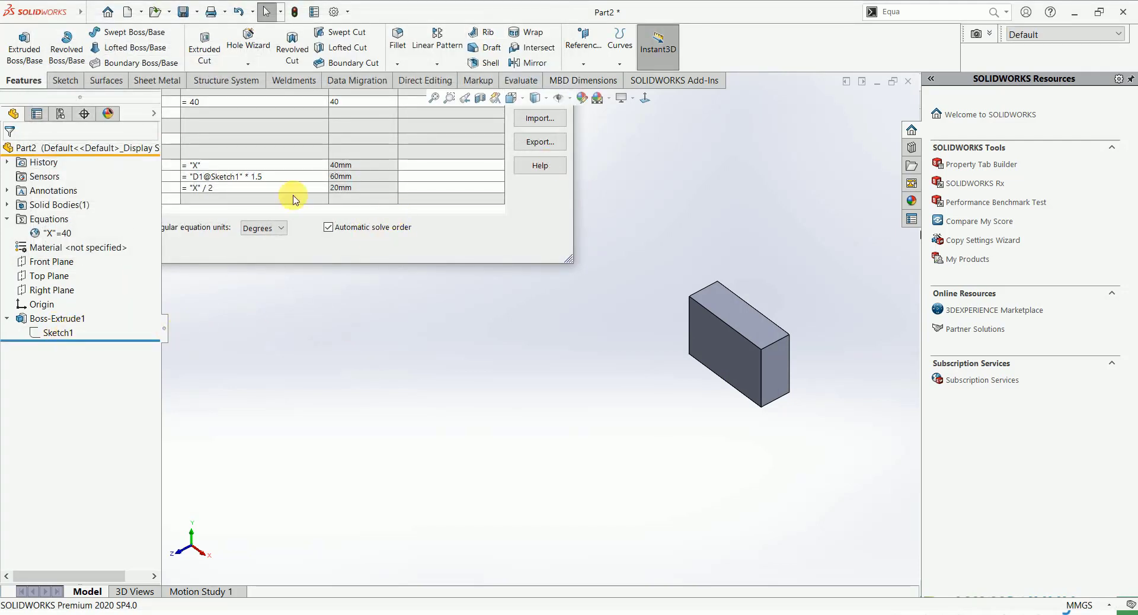
# - Inspect the height and width dimensions of the block's sketch and close the part without saving
pyautogui.click(53, 333)
pyautogui.moveTo(465, 345); pyautogui.dragTo(579, 309, button='middle')
pyautogui.scroll(-5, 750, 366)
pyautogui.moveTo(719, 332)
pyautogui.mouseDown(button='middle')
pyautogui.moveTo(703, 310)
pyautogui.moveTo(575, 351)
pyautogui.moveTo(612, 376)
pyautogui.moveTo(650, 374)
pyautogui.mouseUp(button='middle')
pyautogui.scroll(5, 706, 334)
pyautogui.scroll(-5, 713, 333)
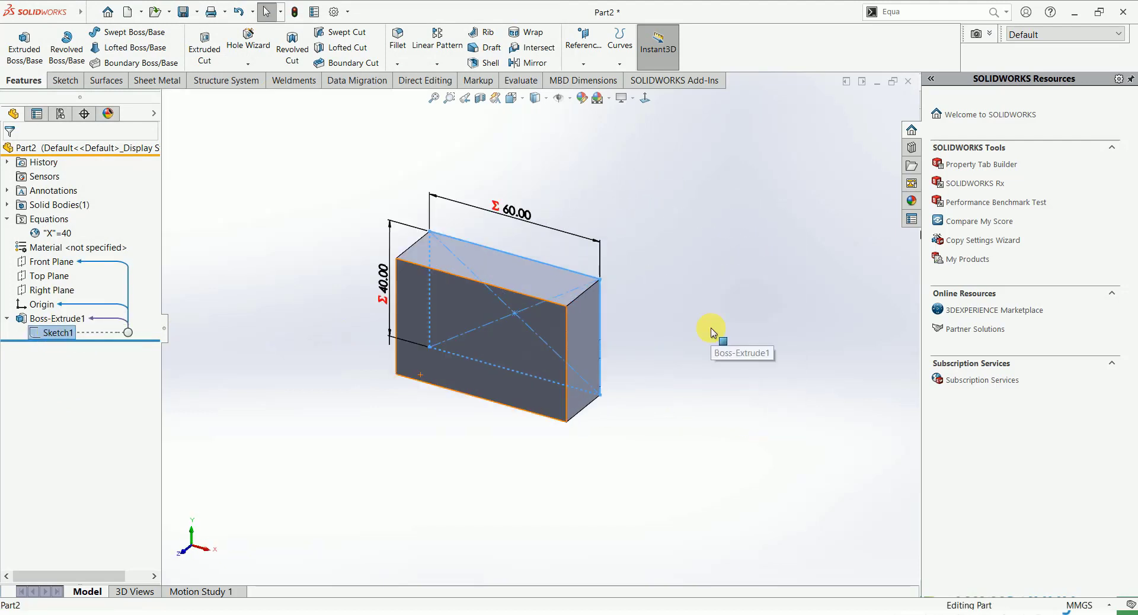
pyautogui.click(907, 82)
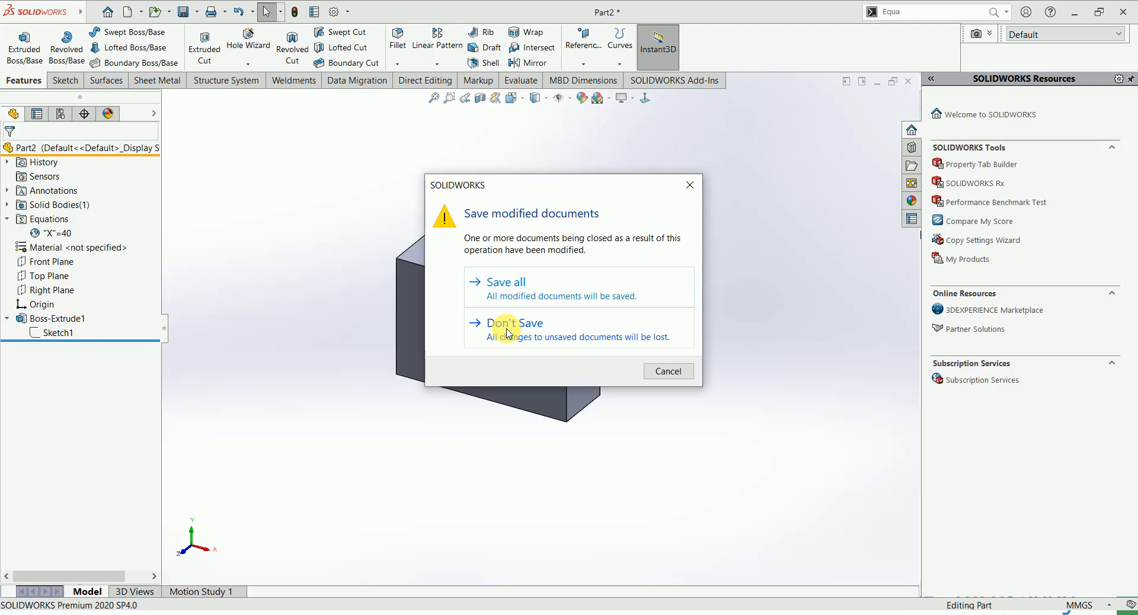
pyautogui.click(508, 329)
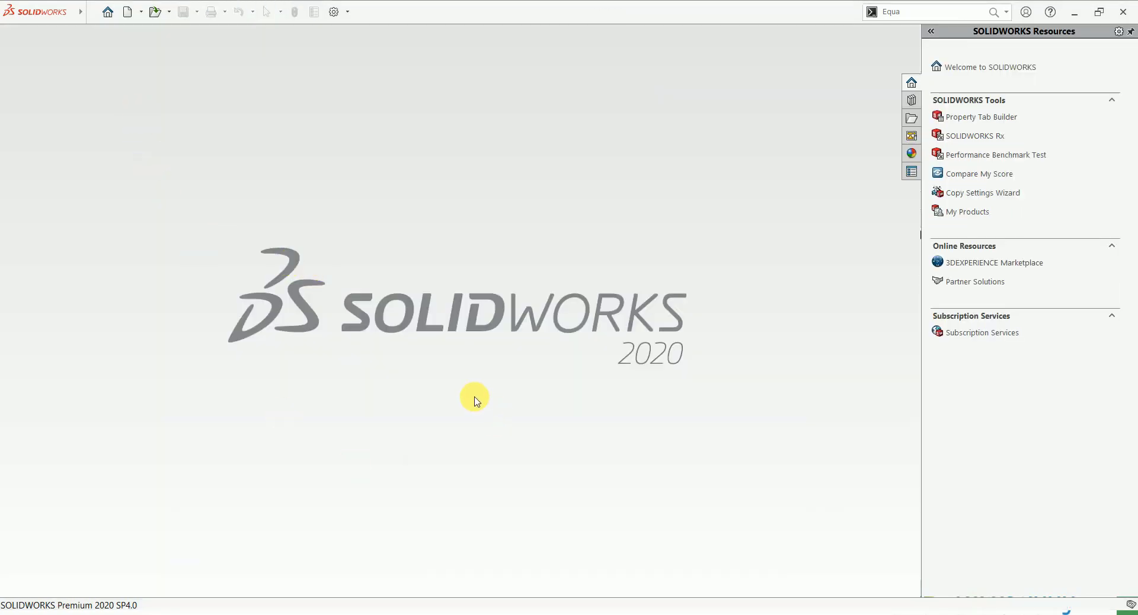
# - Switch to the PowerPoint slide show and advance to the Design Table slide
pyautogui.hotkey('alt', 'Tab')
pyautogui.click(373, 247)
pyautogui.press('Right')
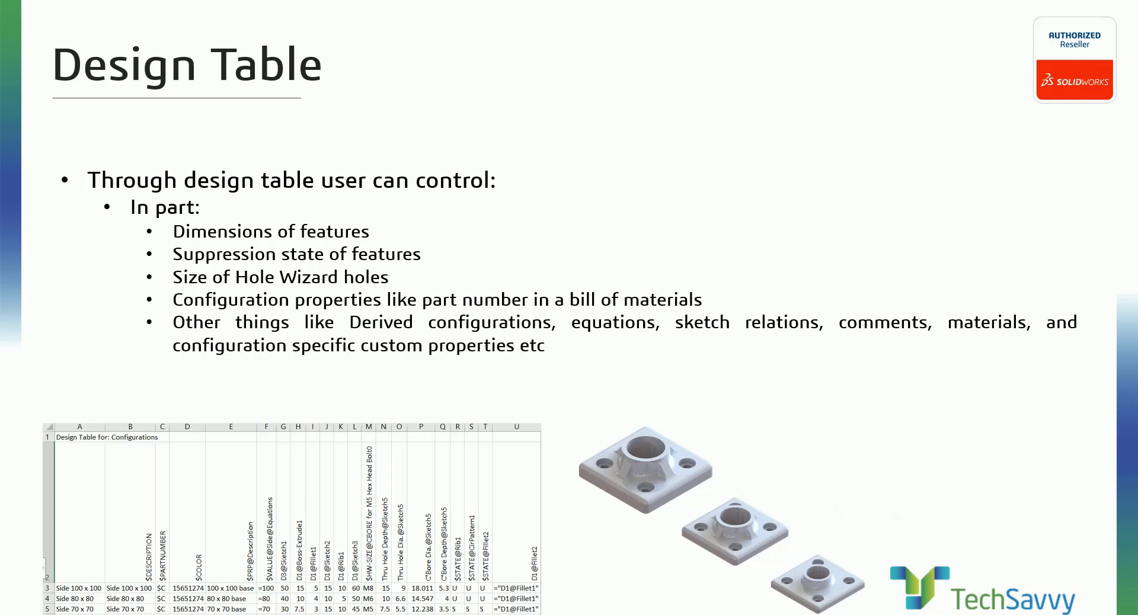
# - Switch back to SOLIDWORKS and open the Flange1 part
pyautogui.hotkey('alt', 'Tab')
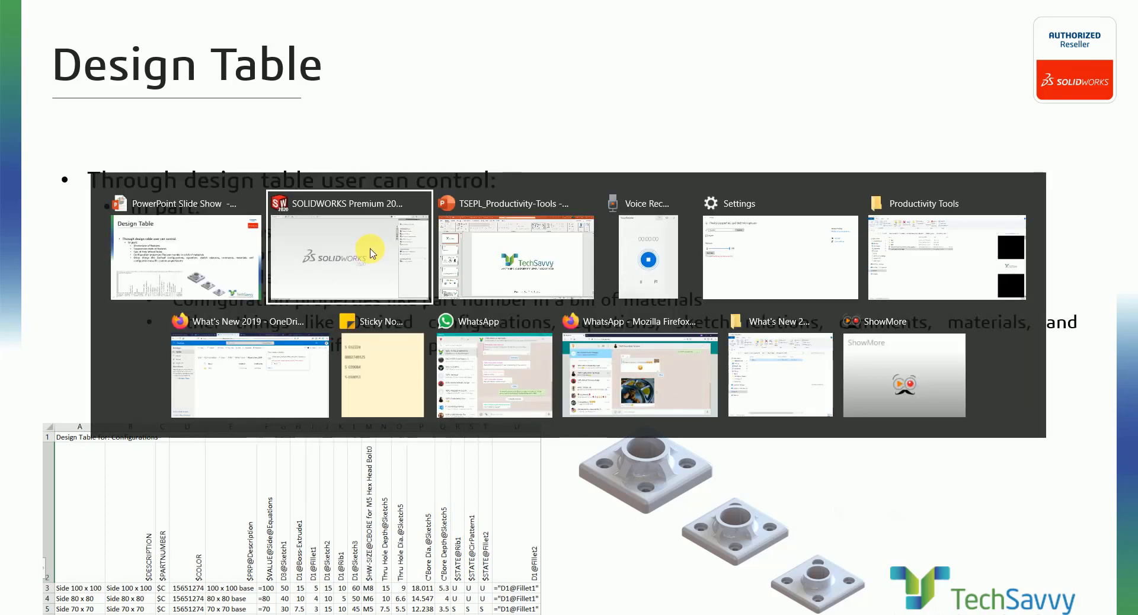
pyautogui.click(383, 246)
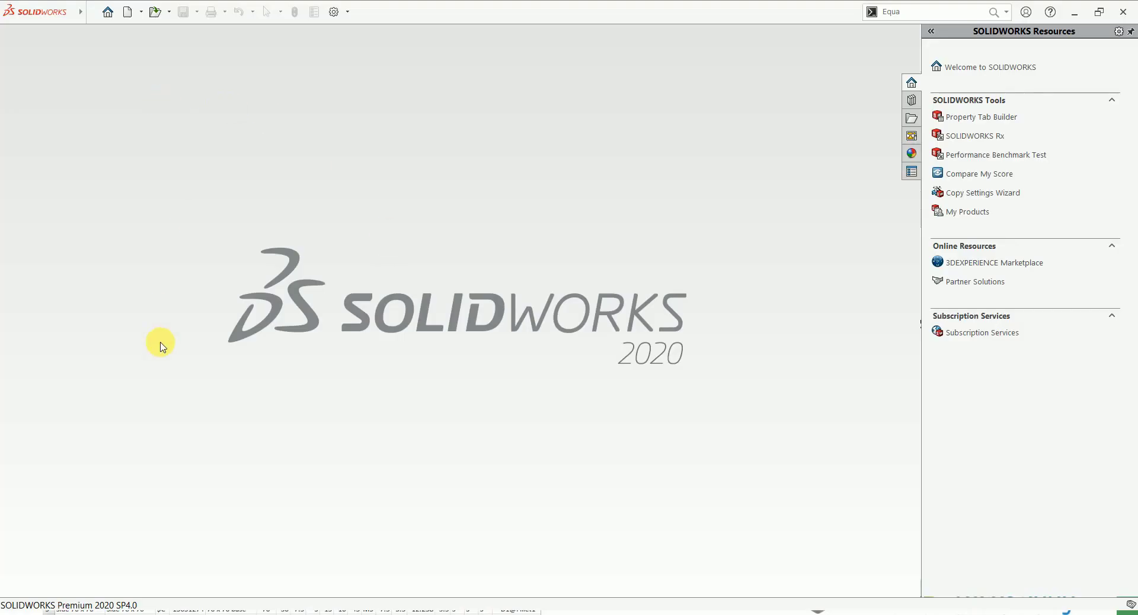
pyautogui.click(491, 299)
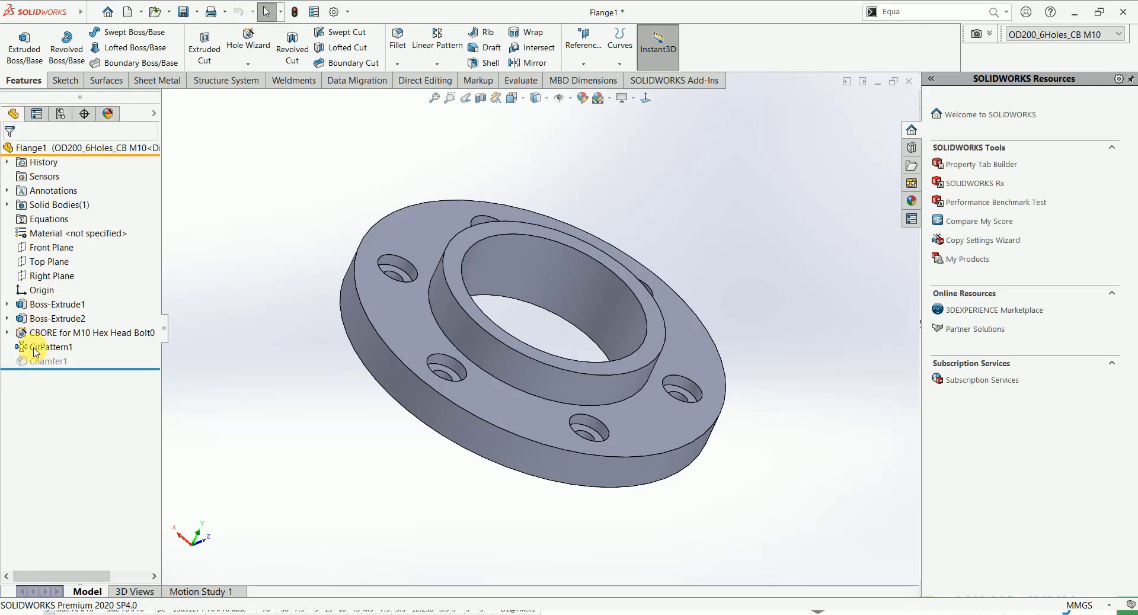
# - Compare the flange's OD200_4Holes_CB M10 and OD200_6Holes_CB M10 configurations by activating each in turn
pyautogui.click(60, 113)
pyautogui.doubleClick(60, 172)
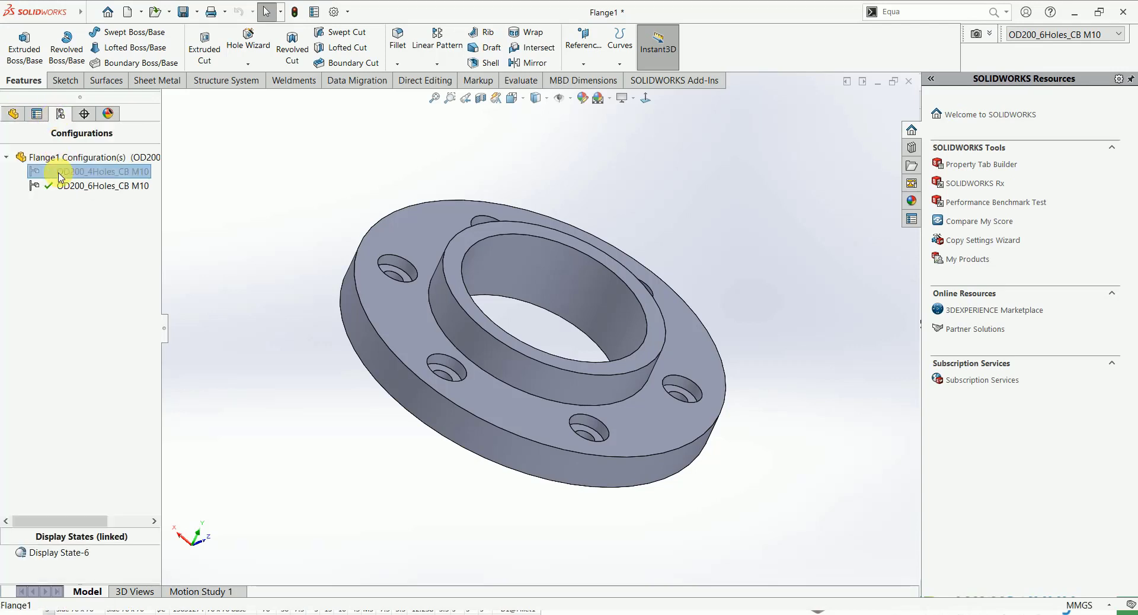
pyautogui.click(13, 113)
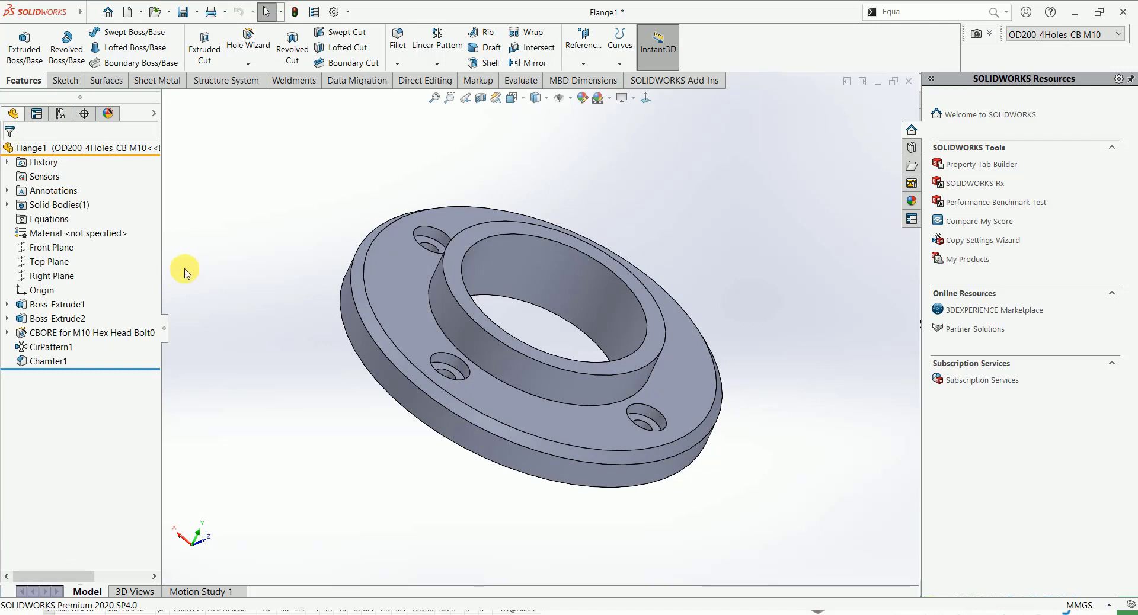
pyautogui.click(60, 113)
pyautogui.doubleClick(62, 187)
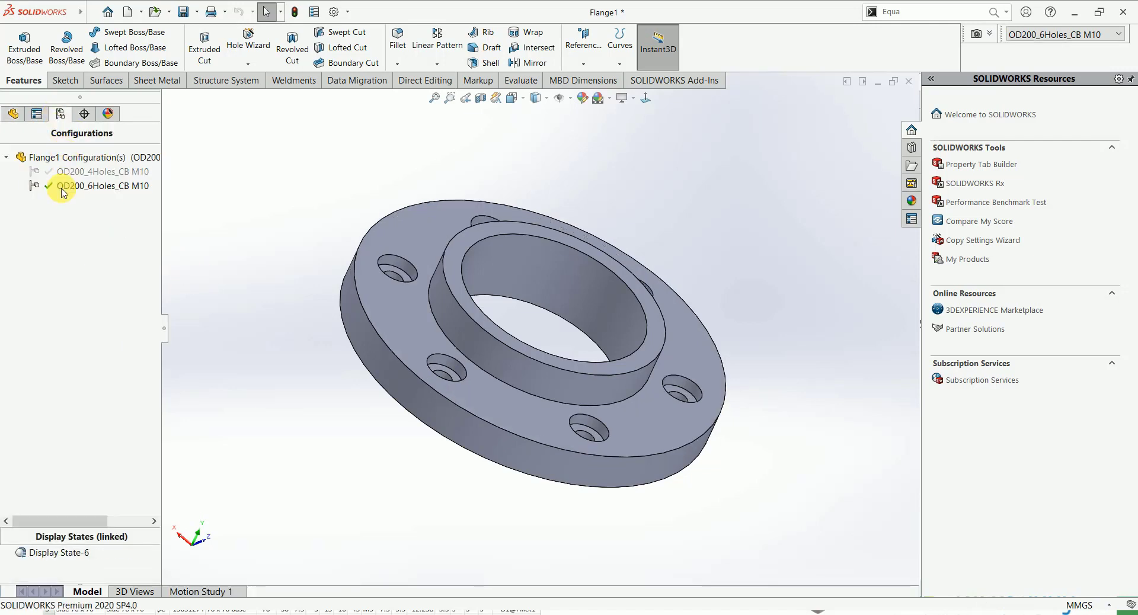
pyautogui.doubleClick(64, 178)
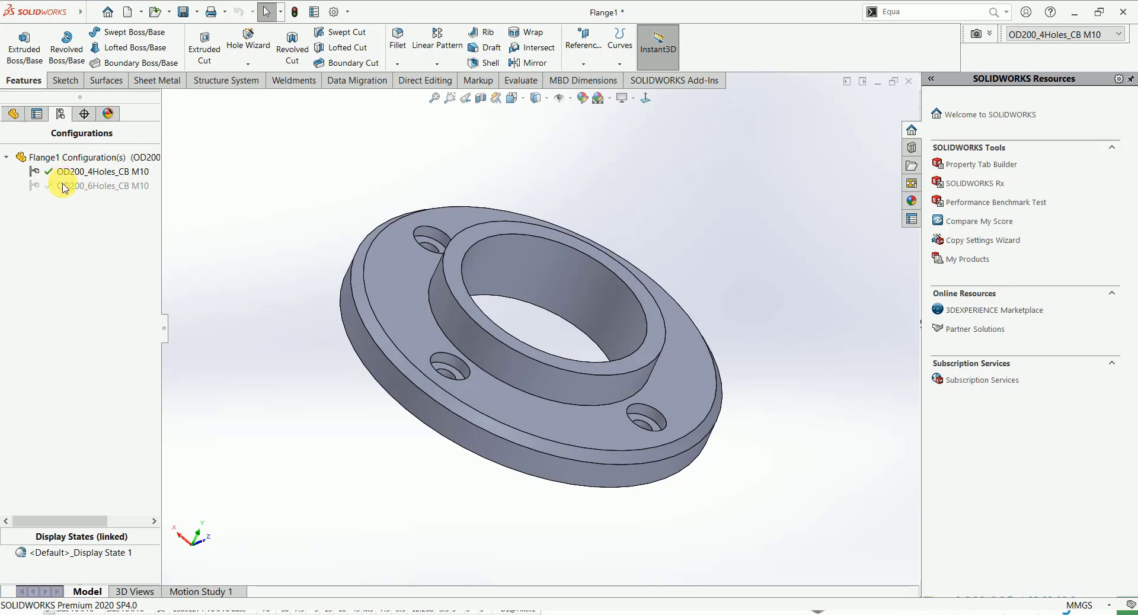
pyautogui.doubleClick(65, 187)
pyautogui.moveTo(317, 214); pyautogui.dragTo(292, 269, button='middle')
pyautogui.click(74, 178)
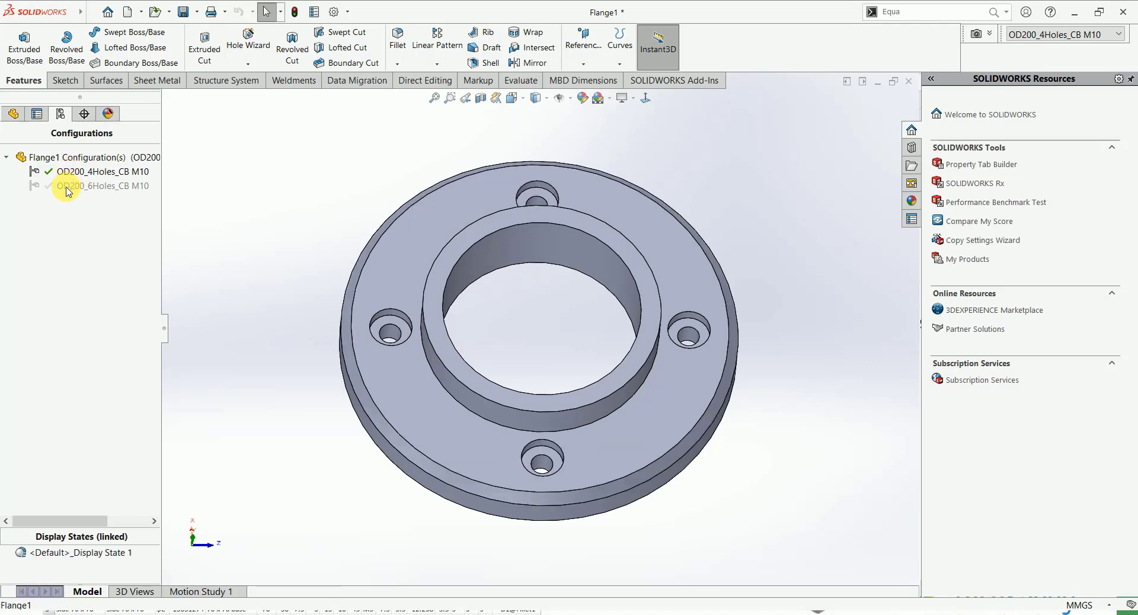
pyautogui.doubleClick(67, 187)
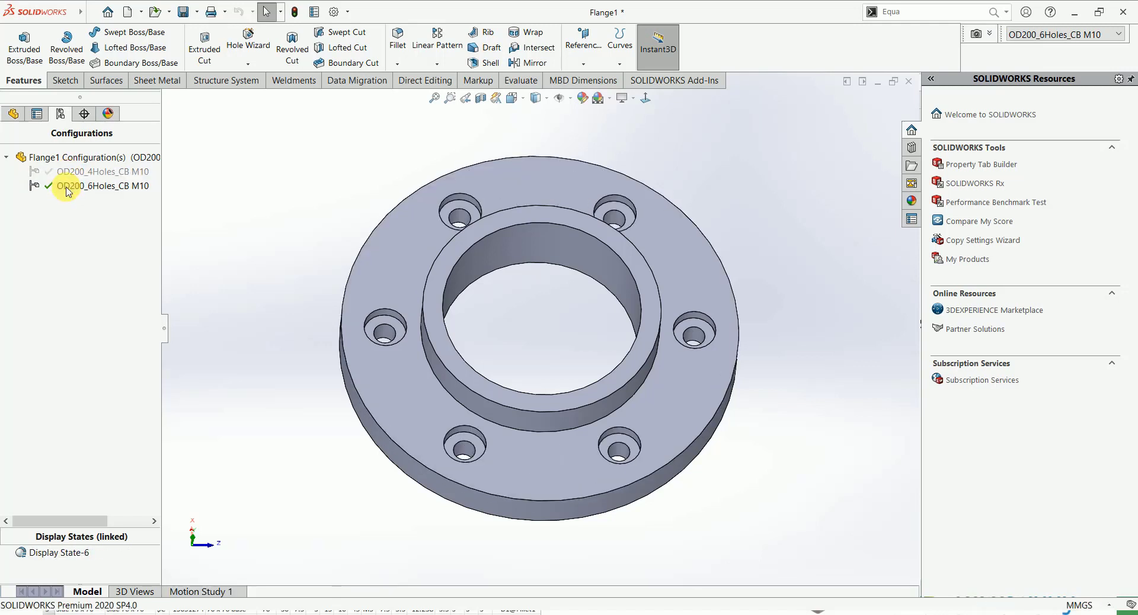
# - Assign Plain Carbon Steel as the flange's material and show the part's configurations
pyautogui.click(14, 114)
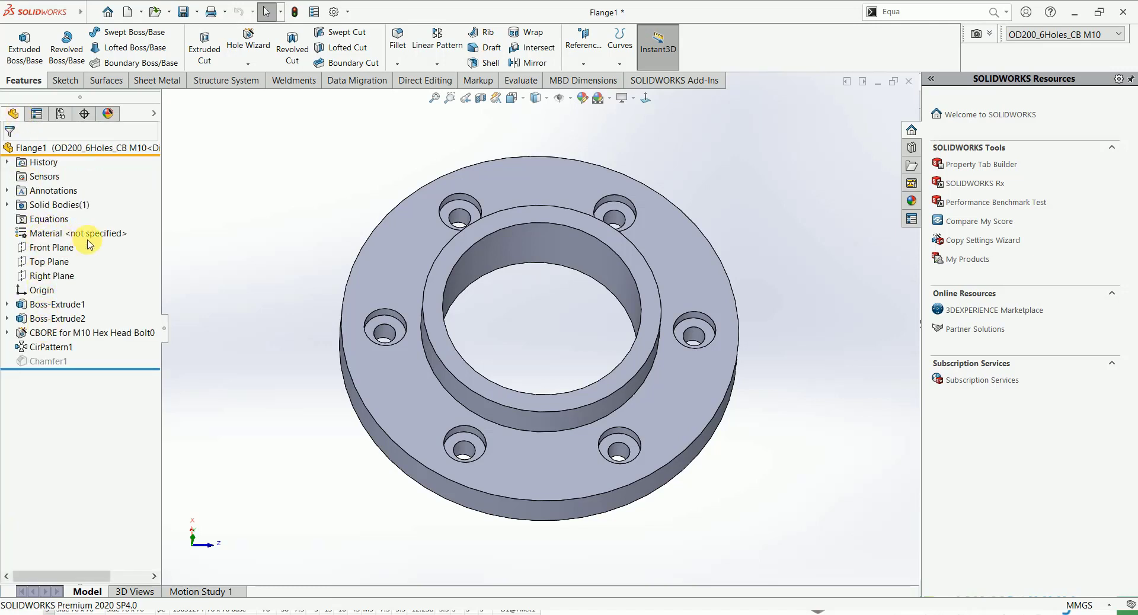
pyautogui.moveTo(292, 292); pyautogui.dragTo(297, 247, button='middle')
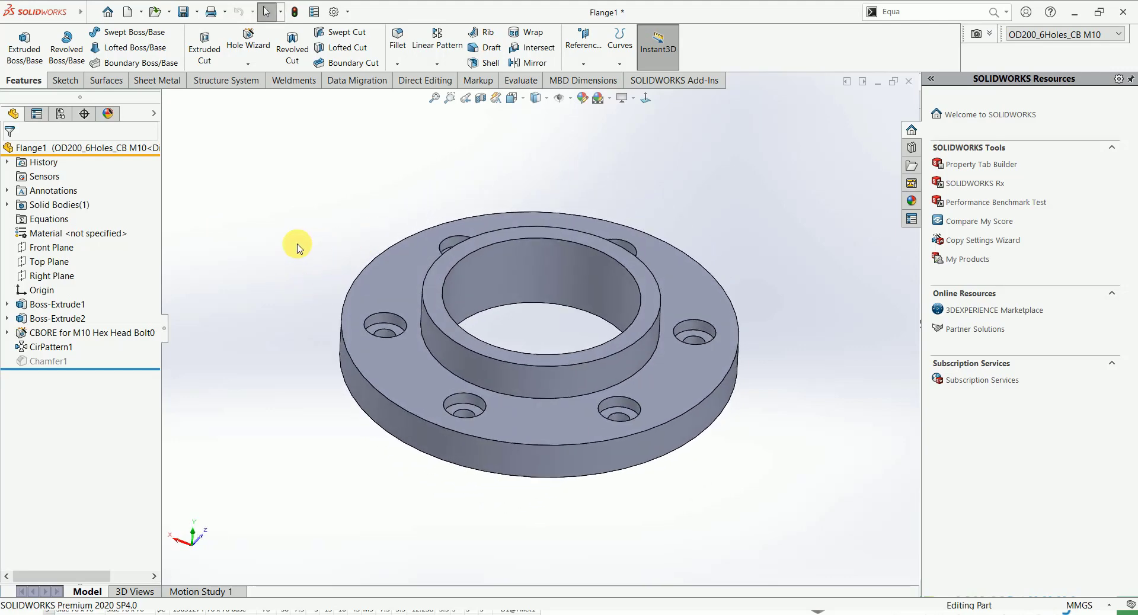
pyautogui.rightClick(60, 239)
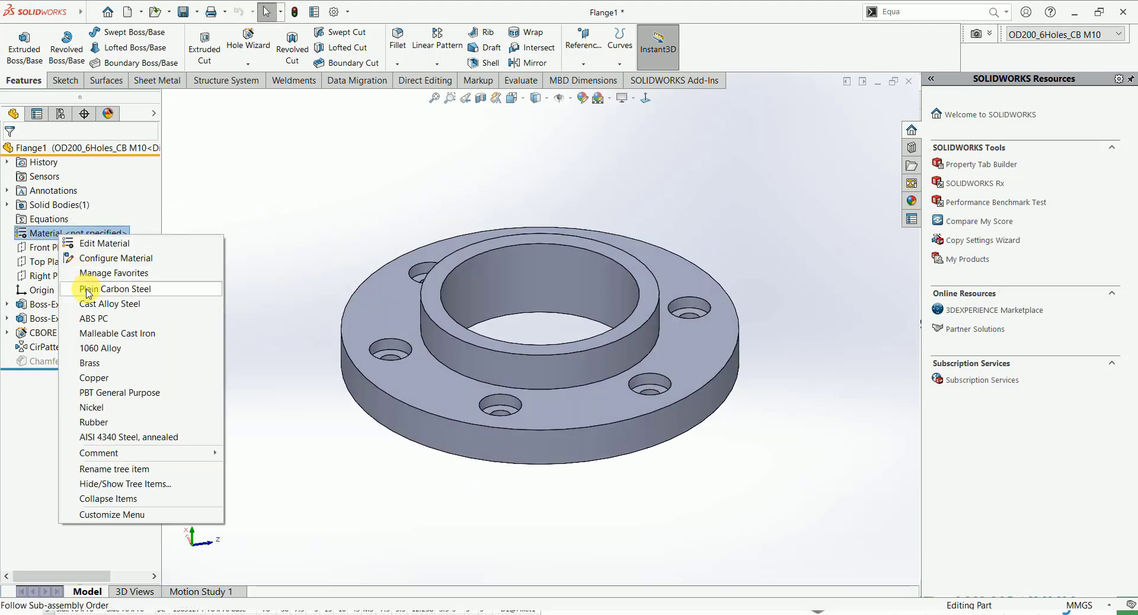
pyautogui.click(87, 291)
pyautogui.click(60, 115)
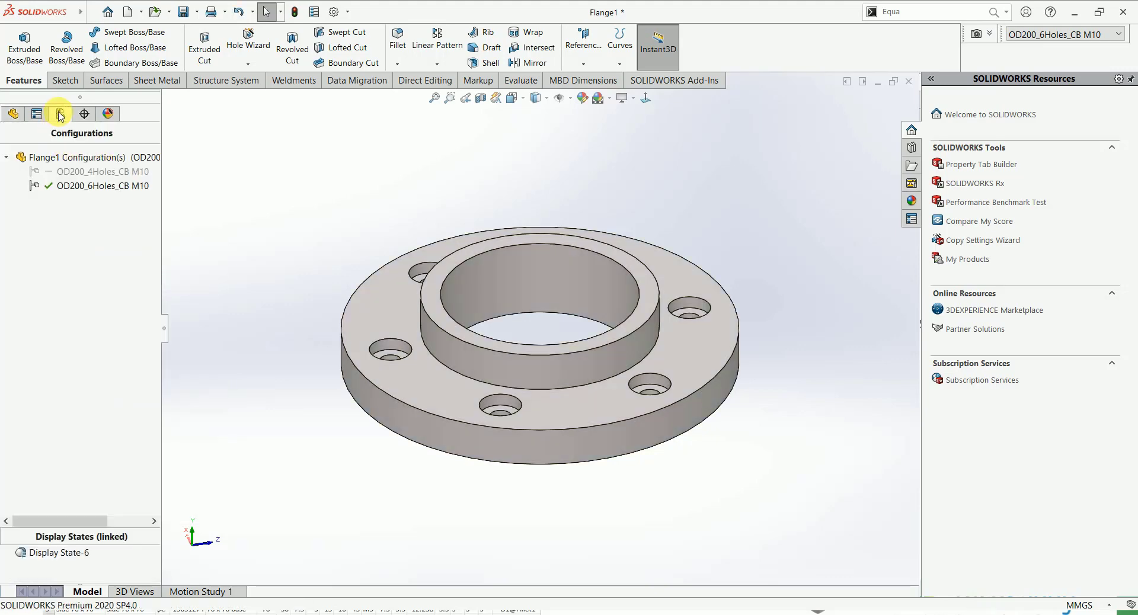
# - Activate the OD200_4Holes_CB M10 configuration, assign Cast Alloy Steel as its material and save the part
pyautogui.doubleClick(69, 172)
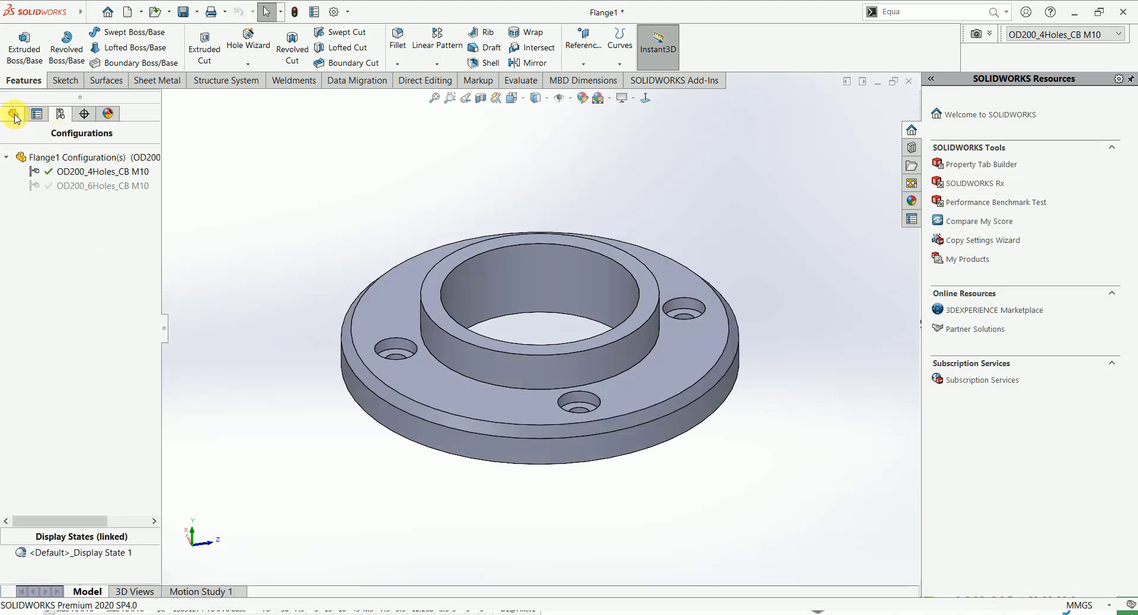
pyautogui.click(14, 115)
pyautogui.rightClick(59, 242)
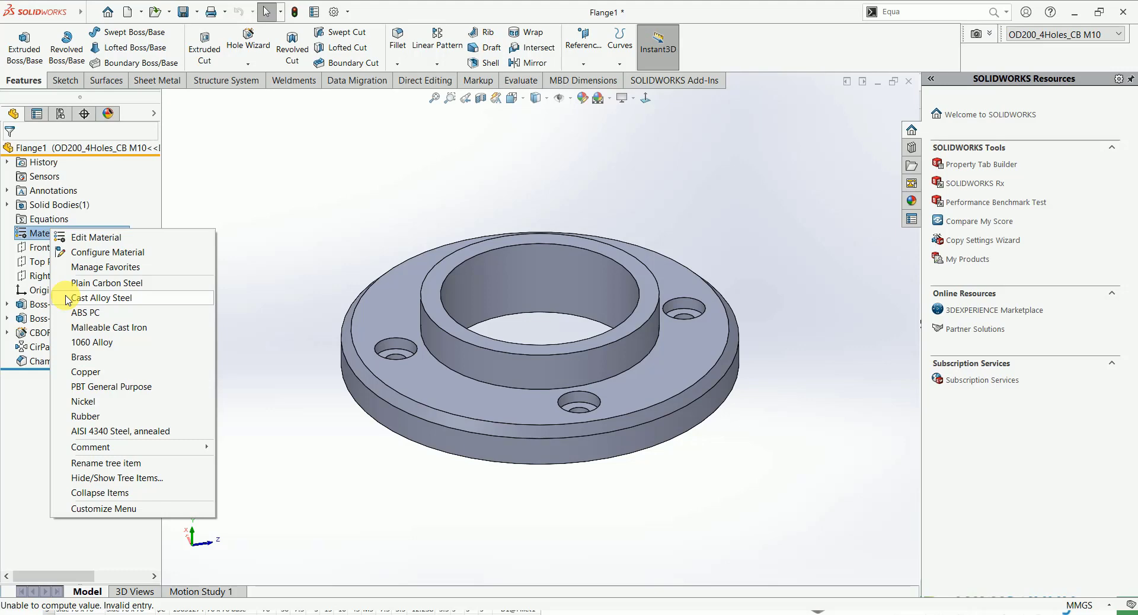
pyautogui.click(89, 297)
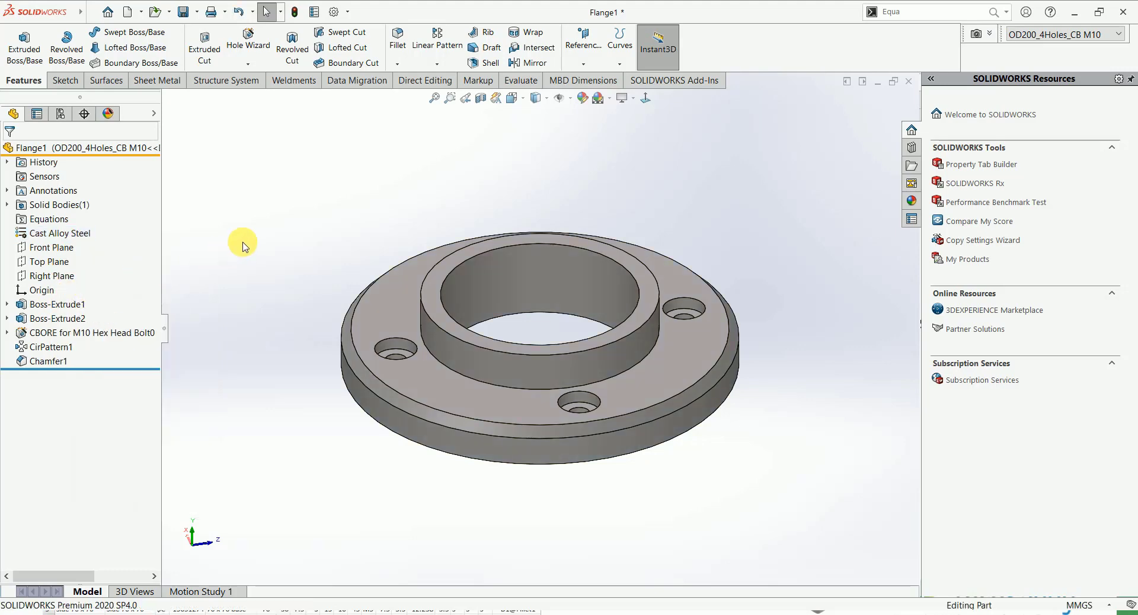
pyautogui.click(183, 12)
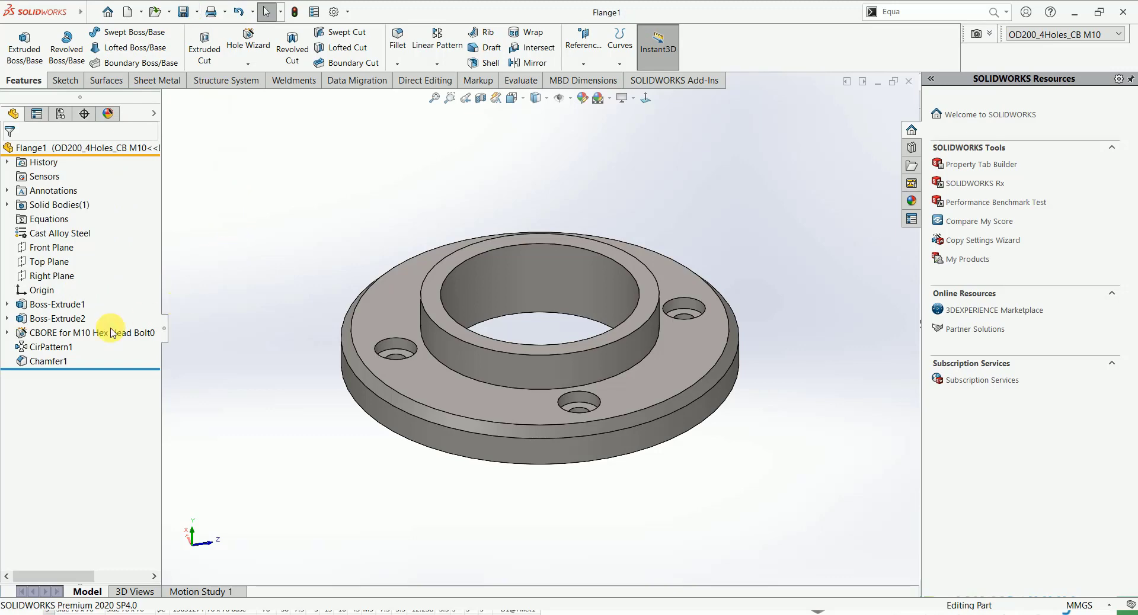
# - Configure the Chamfer1 feature so that it is suppressed in the OD200_4Holes_CB M10 configuration
pyautogui.rightClick(46, 364)
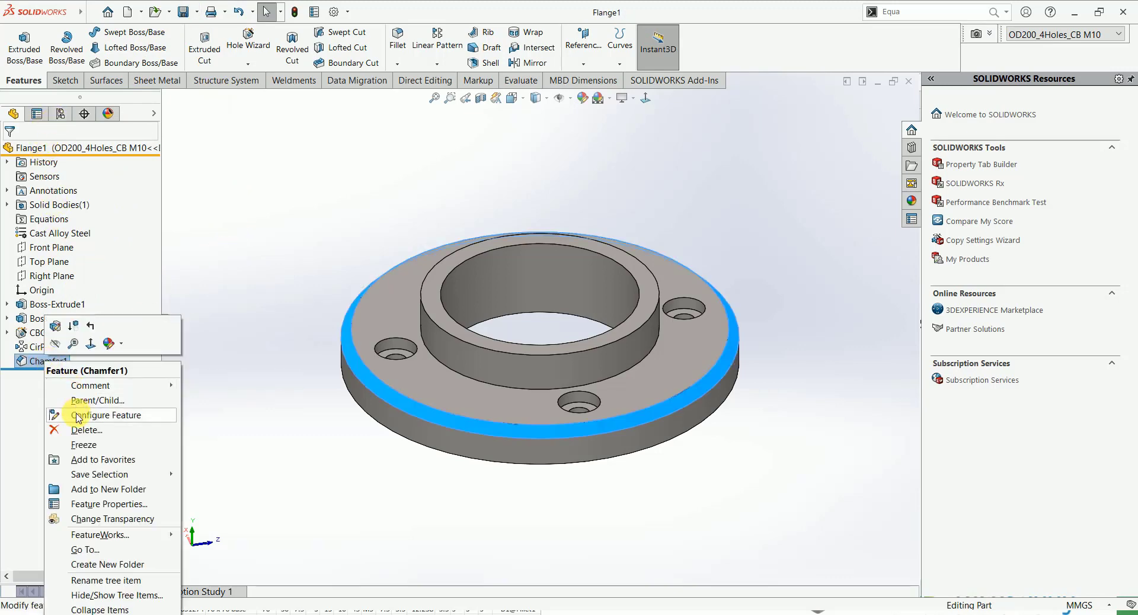
pyautogui.click(148, 410)
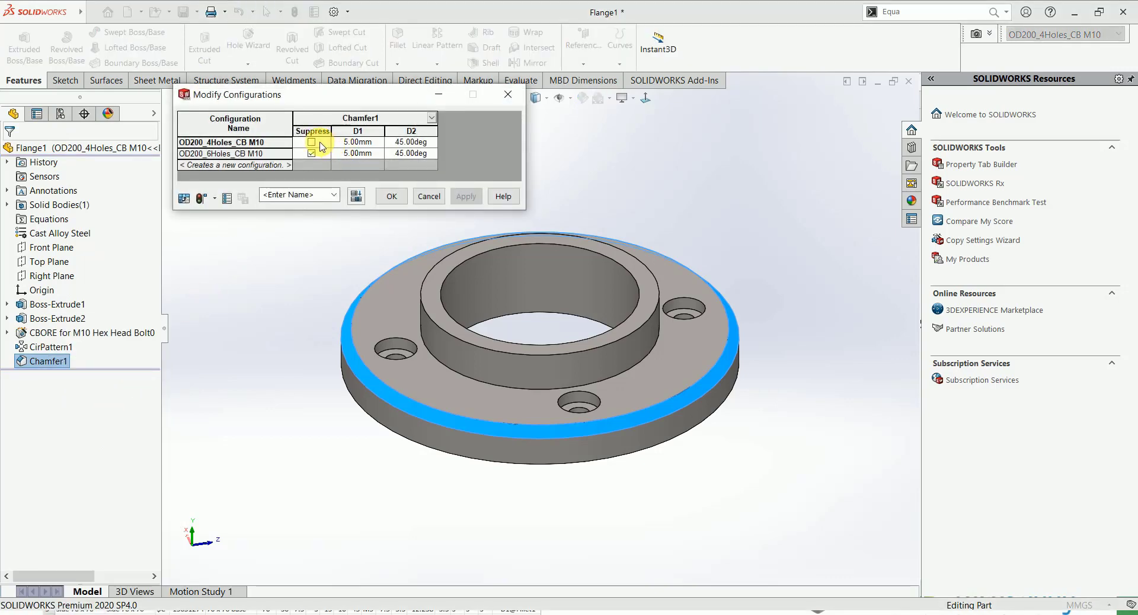
pyautogui.click(312, 143)
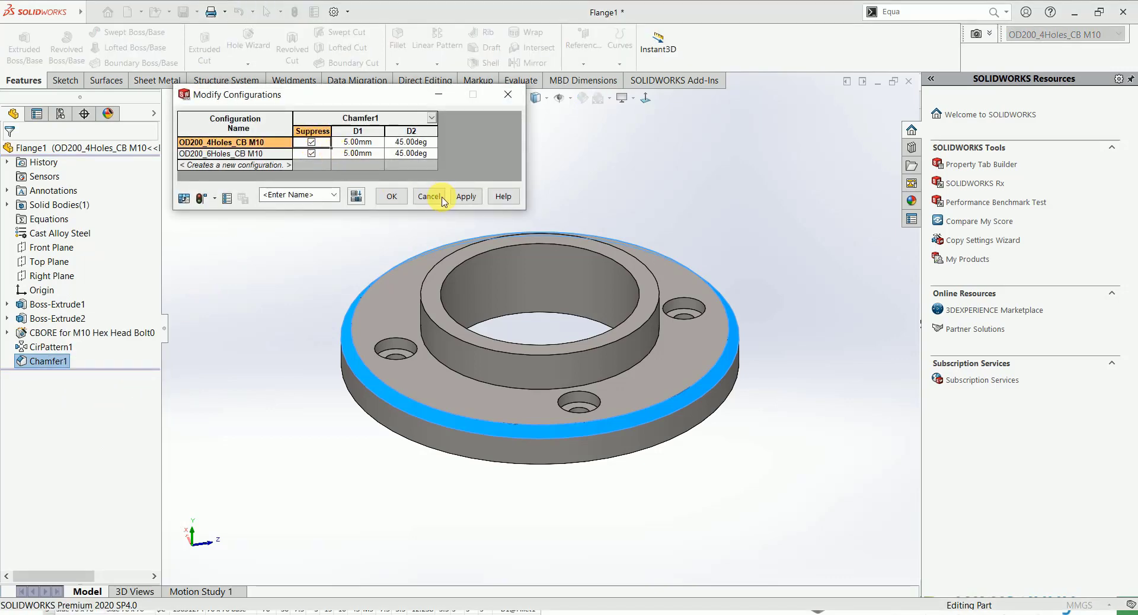
pyautogui.click(465, 196)
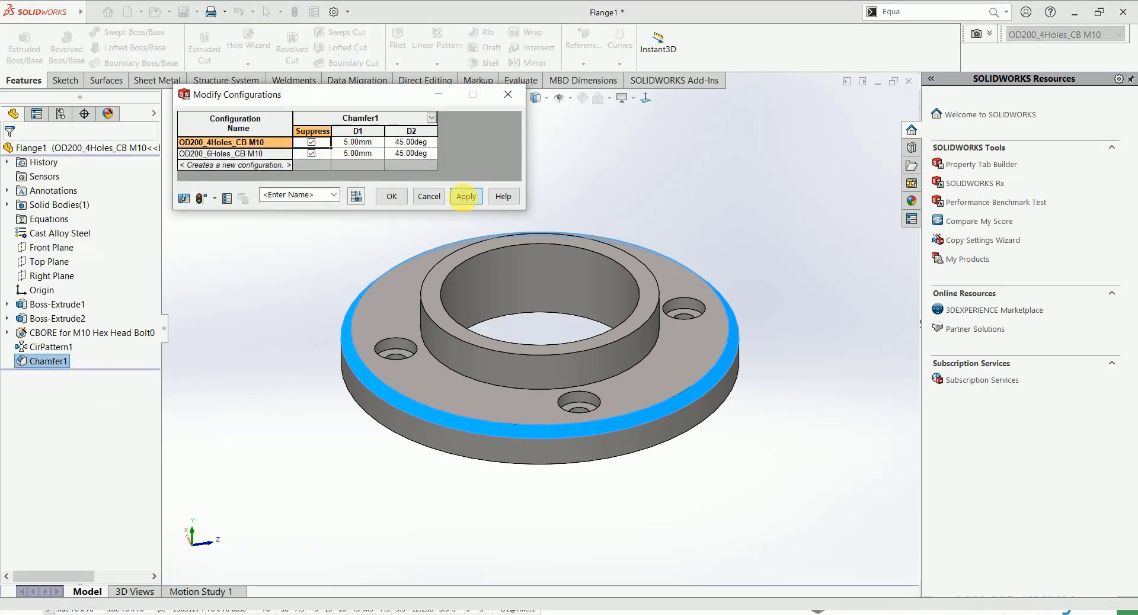
pyautogui.click(392, 196)
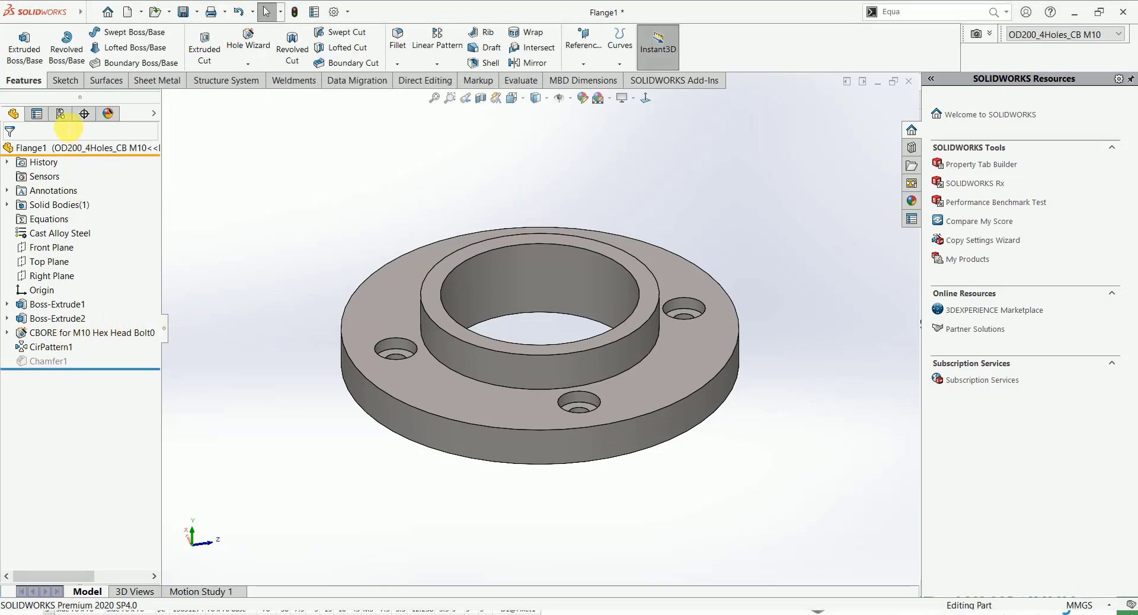
# - Activate the OD200_6Holes_CB M10 configuration and rebuild the document to compare it with the four-hole version
pyautogui.click(60, 113)
pyautogui.doubleClick(70, 186)
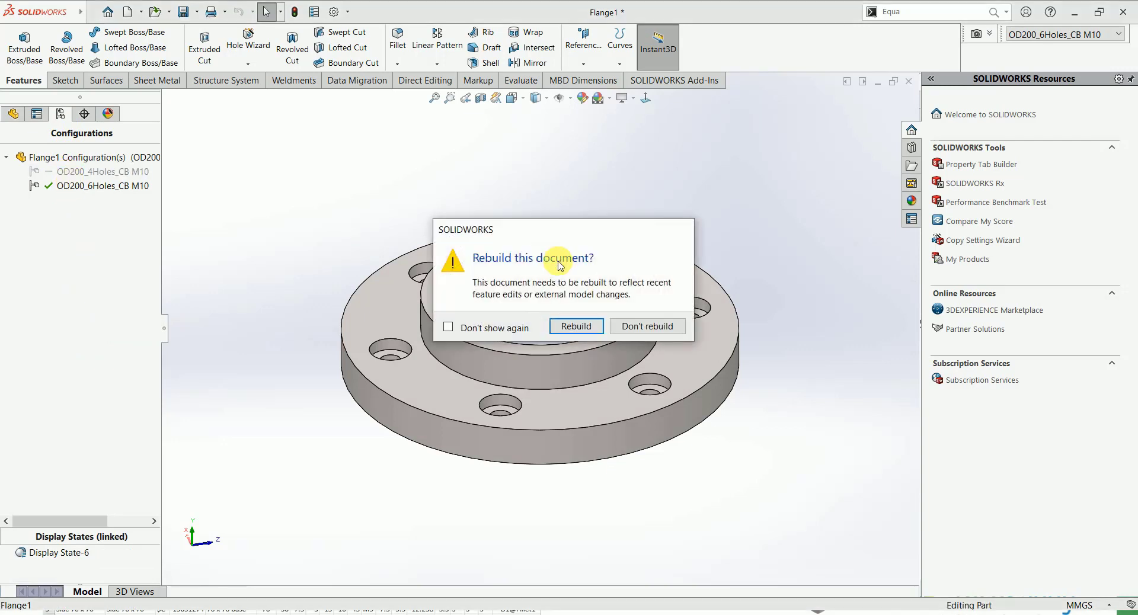
pyautogui.click(567, 327)
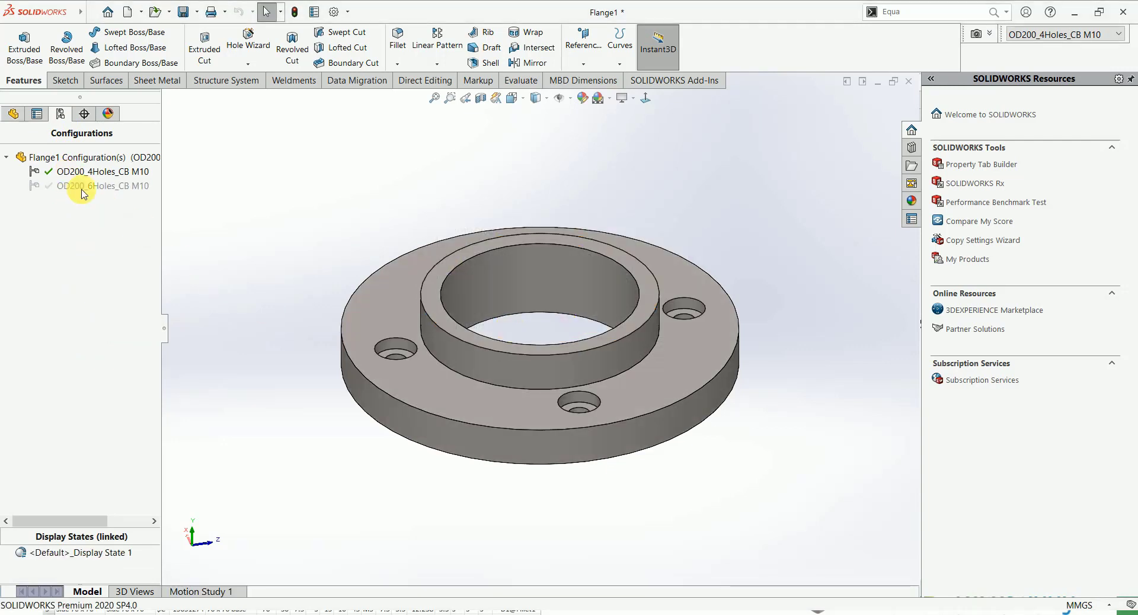
# - Configure the Chamfer1 feature so that it is unsuppressed again in the OD200_4Holes_CB M10 configuration
pyautogui.click(13, 115)
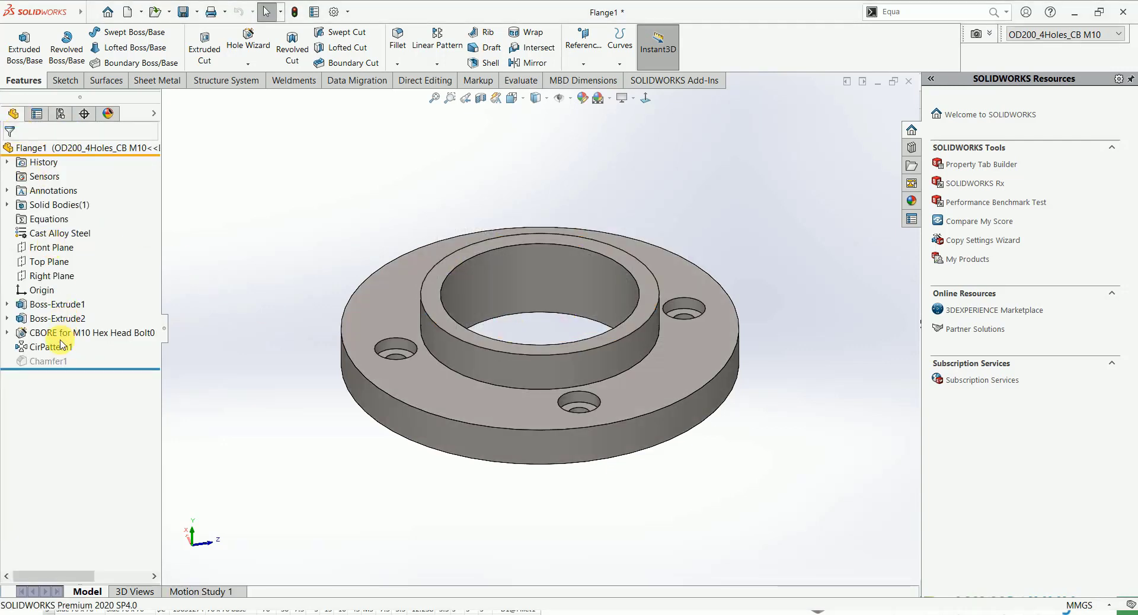
pyautogui.rightClick(46, 365)
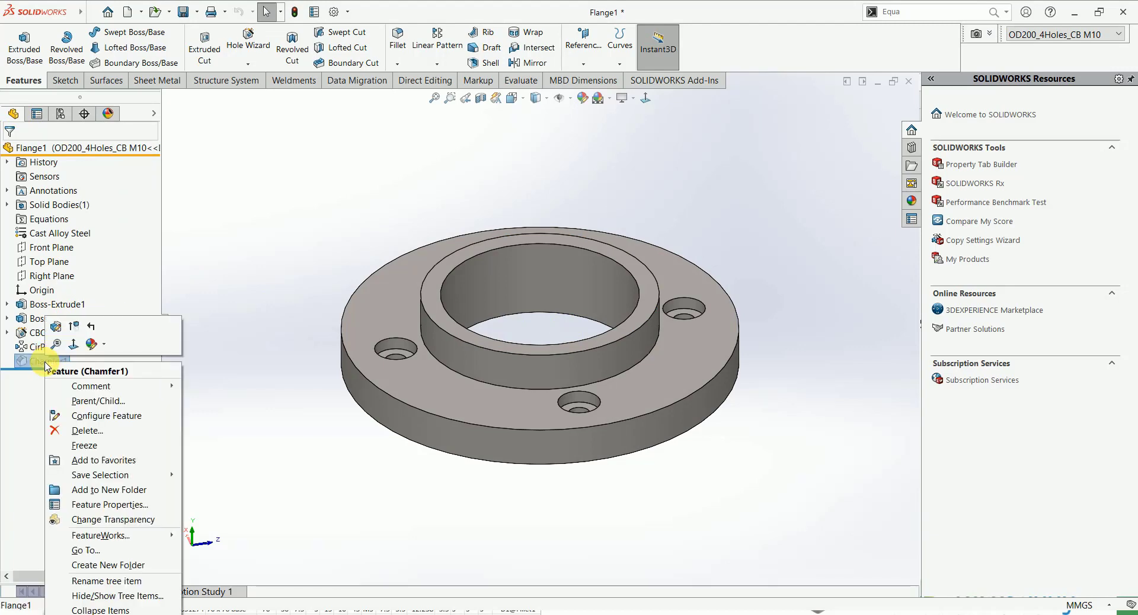
pyautogui.click(86, 416)
pyautogui.click(318, 142)
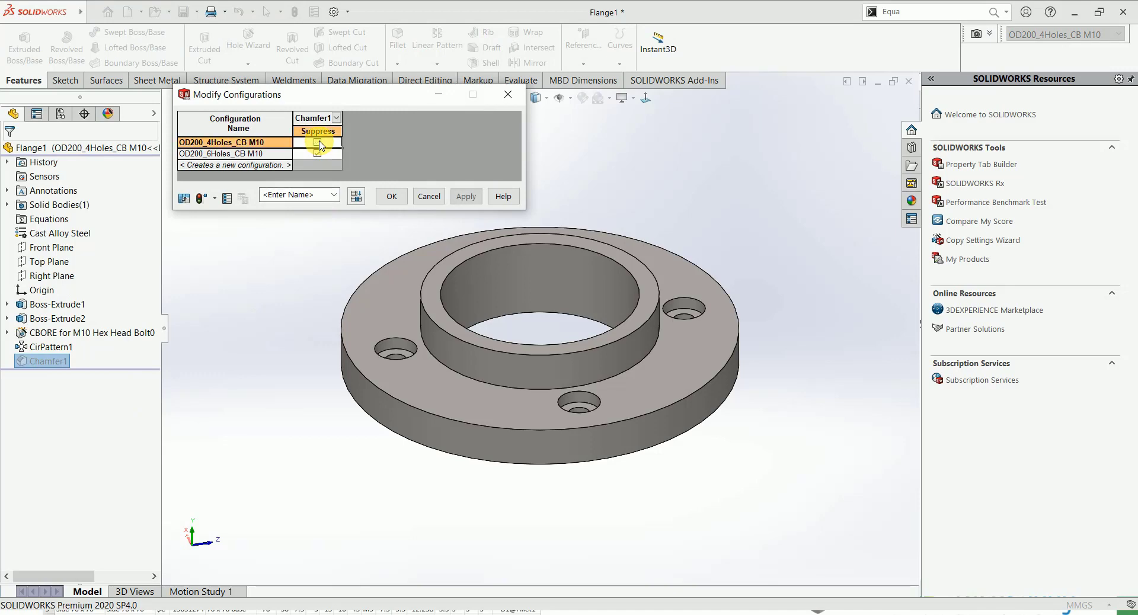
pyautogui.click(467, 196)
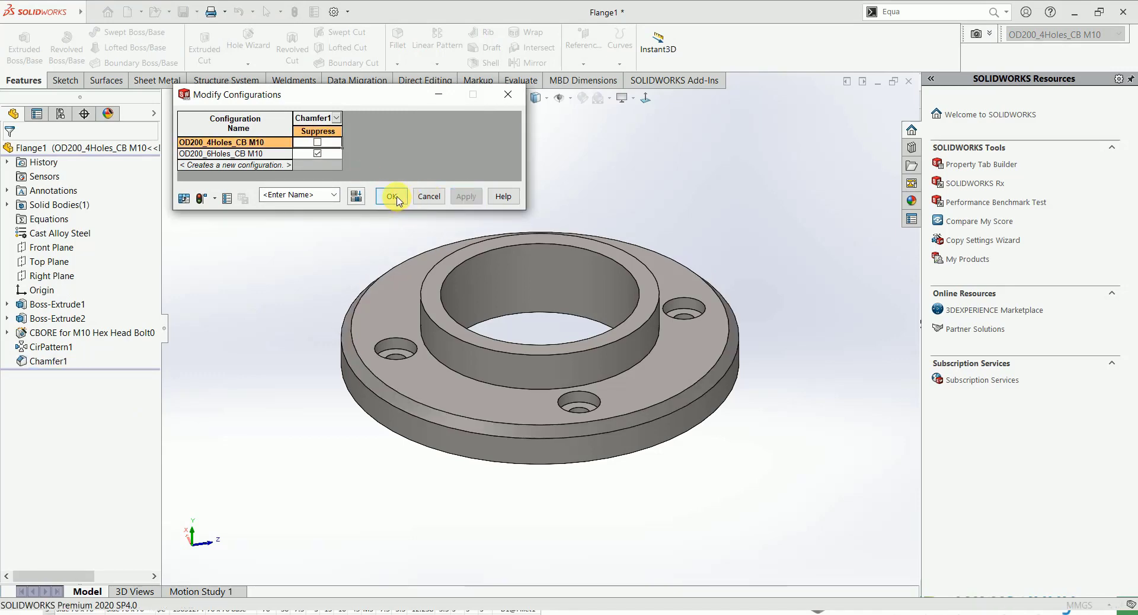
pyautogui.click(396, 197)
# - Compare the six-hole and four-hole configurations, leave OD200_4Holes_CB M10 active and save the part
pyautogui.moveTo(292, 382); pyautogui.dragTo(268, 398, button='middle')
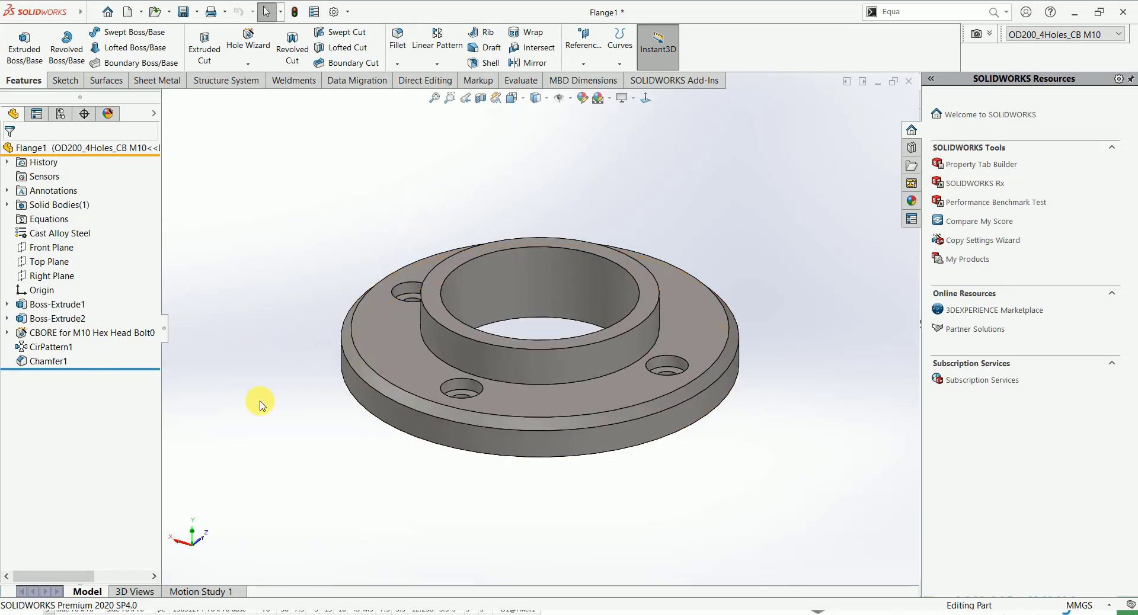
pyautogui.click(61, 114)
pyautogui.doubleClick(61, 185)
pyautogui.doubleClick(59, 172)
pyautogui.doubleClick(59, 184)
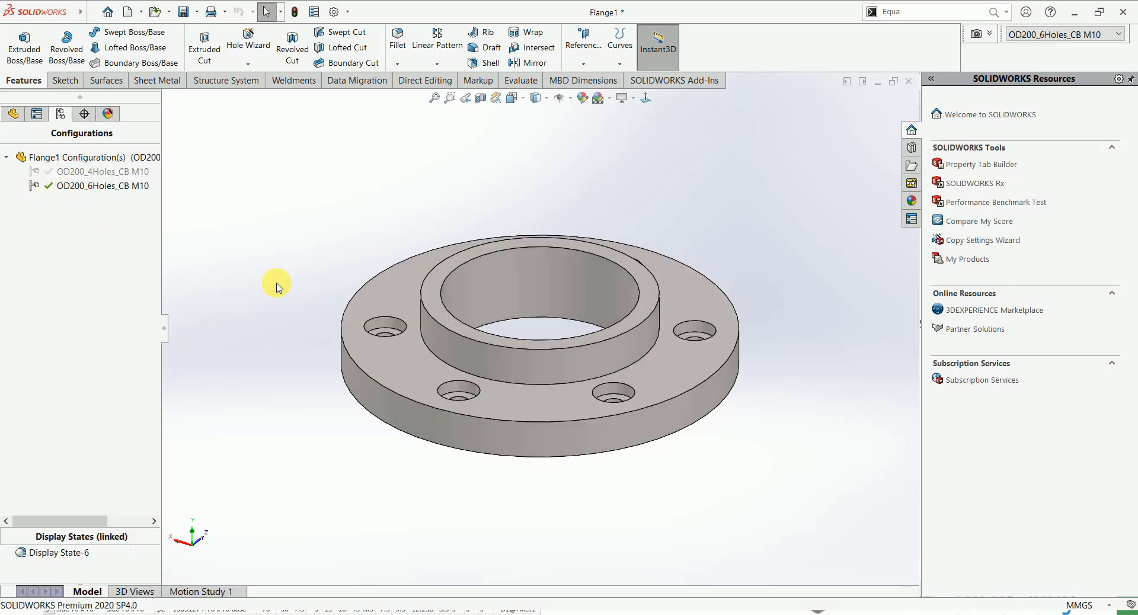
pyautogui.doubleClick(70, 171)
pyautogui.click(184, 13)
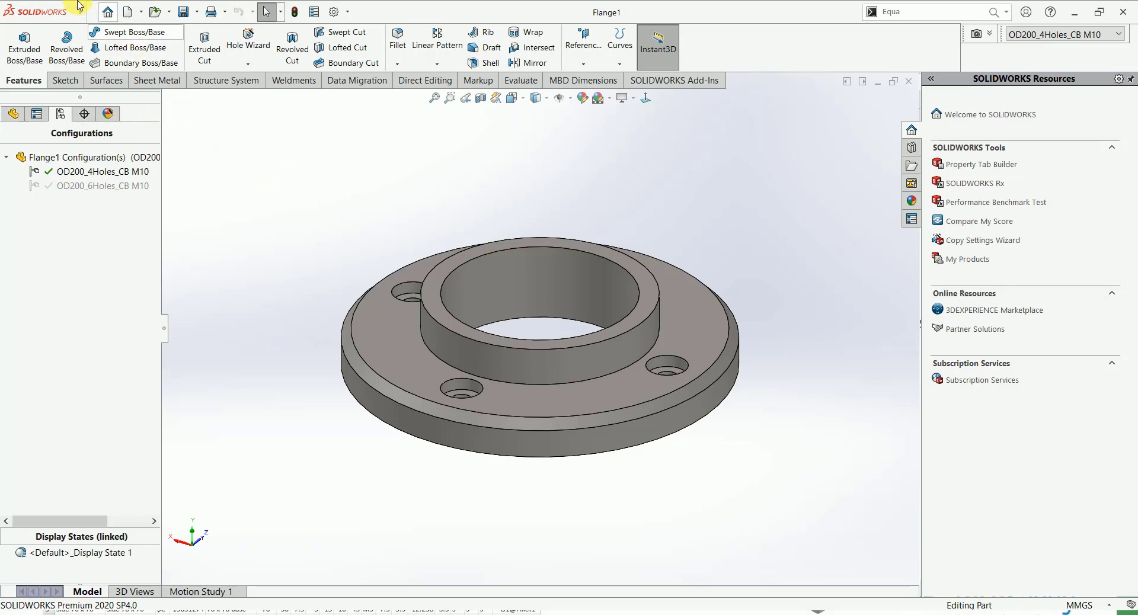
# - Start inserting a design table into the Flange1 part
pyautogui.moveTo(89, 9)
pyautogui.click(159, 13)
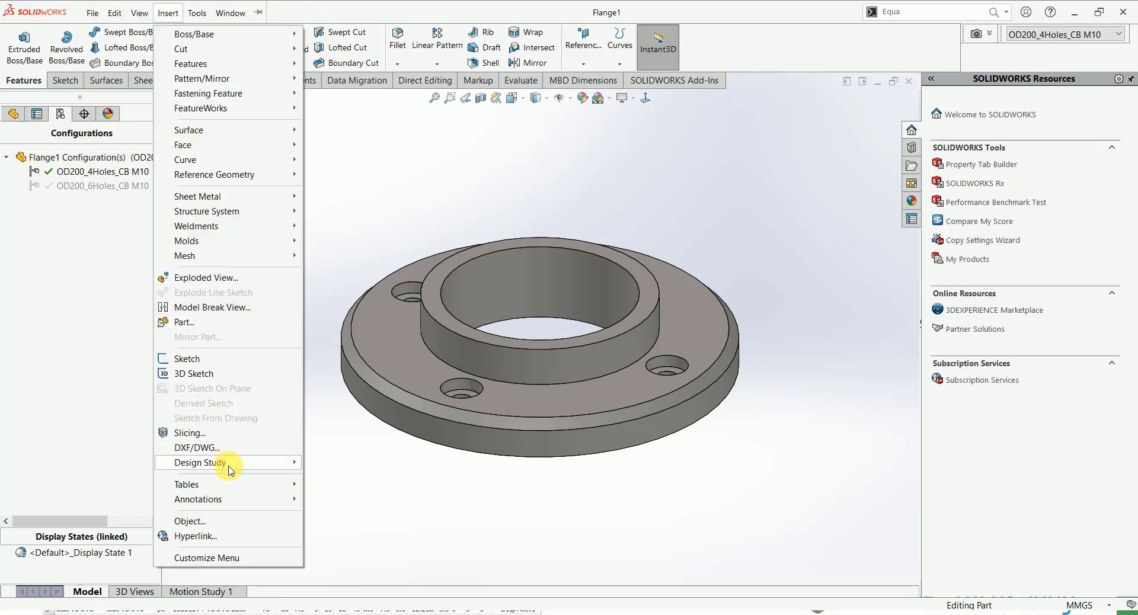
pyautogui.moveTo(273, 488)
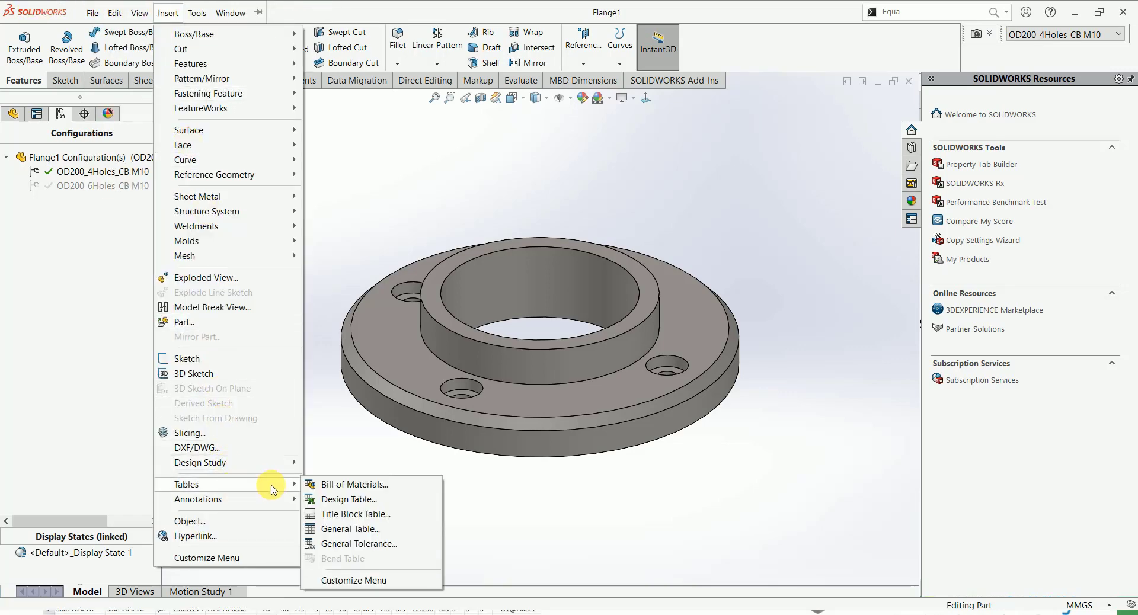
pyautogui.click(328, 500)
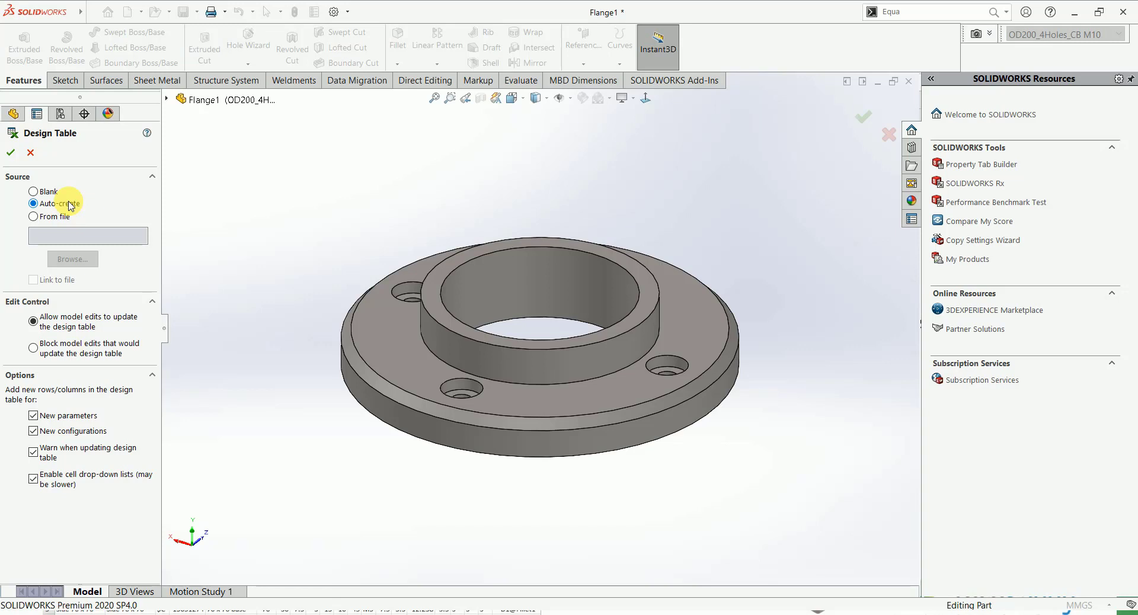
pyautogui.click(166, 99)
pyautogui.click(181, 144)
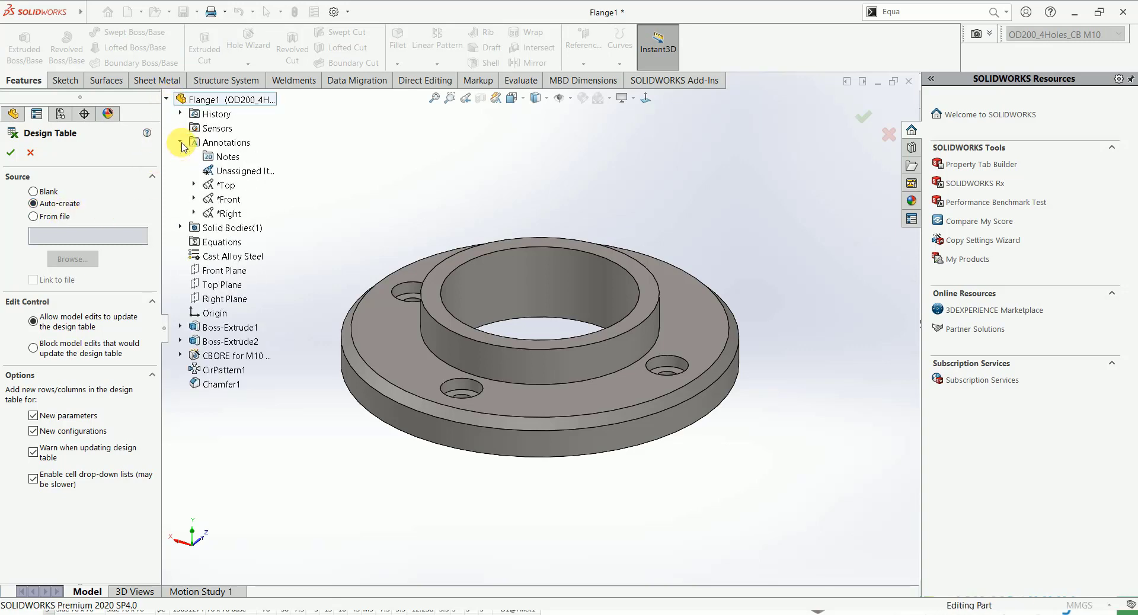
pyautogui.rightClick(210, 151)
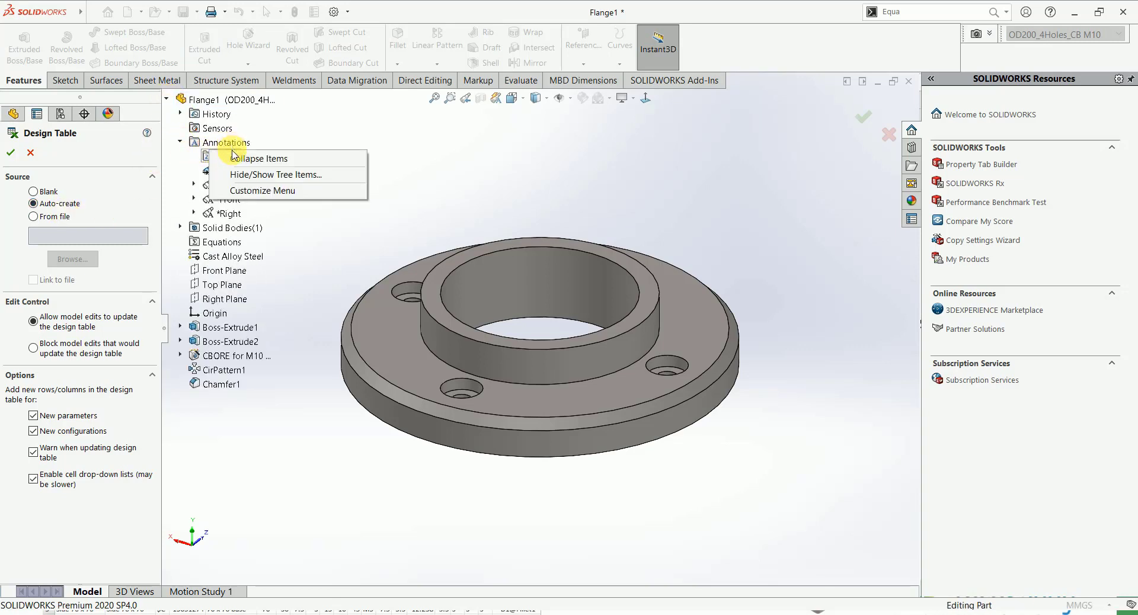
pyautogui.click(181, 143)
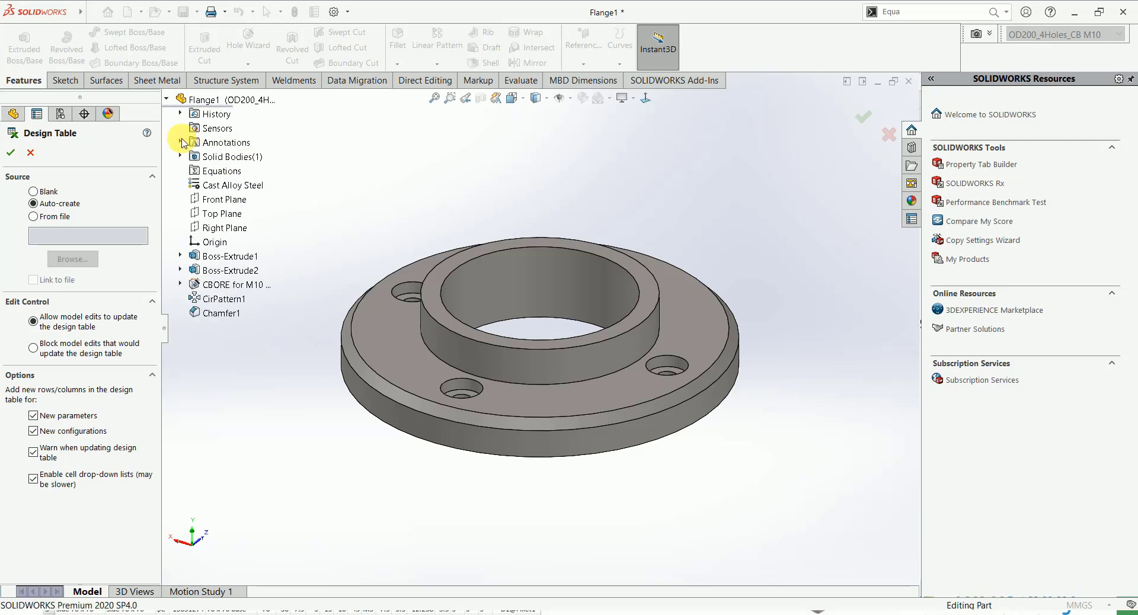
# - Create the design table with Auto-create as its source
pyautogui.click(33, 217)
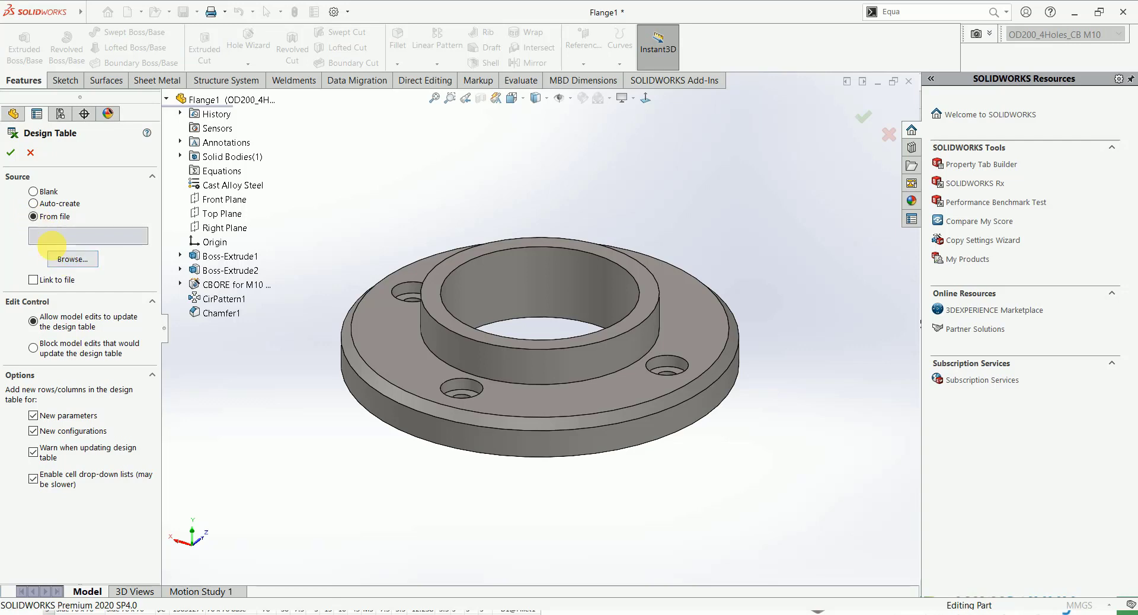
pyautogui.click(33, 203)
pyautogui.click(10, 153)
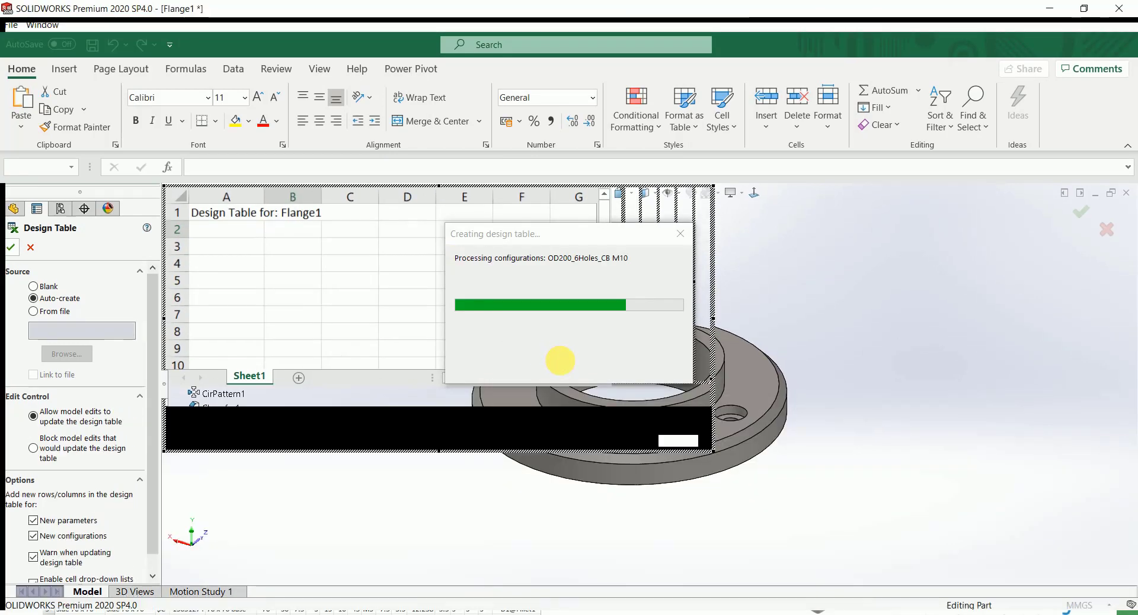
# - Review the design table's columns from the configuration descriptions through to the Chamfer1 state, and close the table
pyautogui.moveTo(596, 447); pyautogui.dragTo(513, 450)
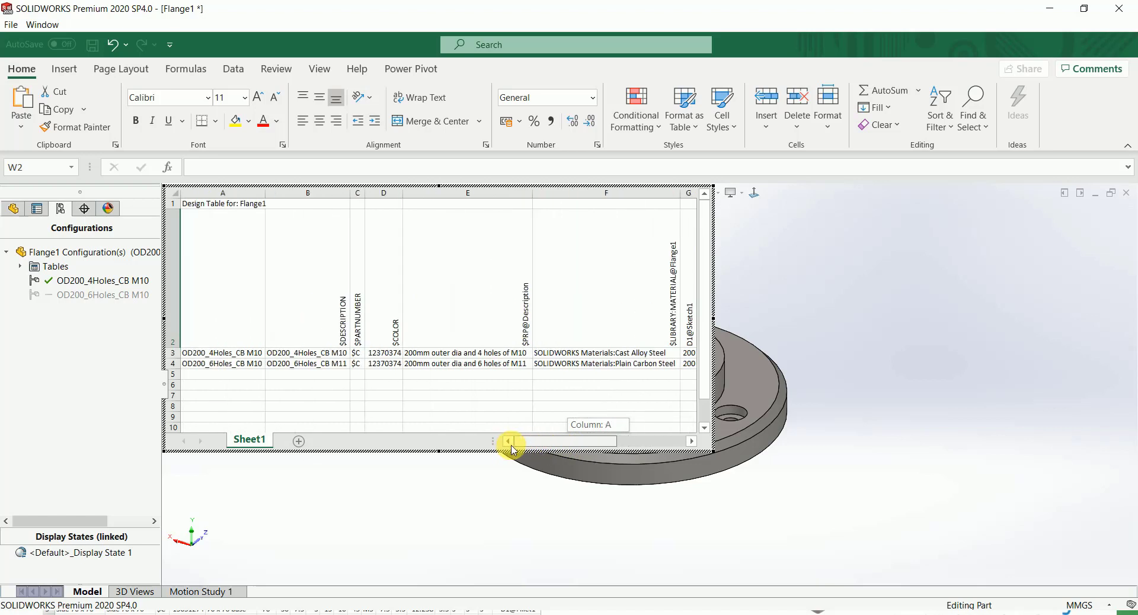
pyautogui.moveTo(520, 449); pyautogui.dragTo(570, 446)
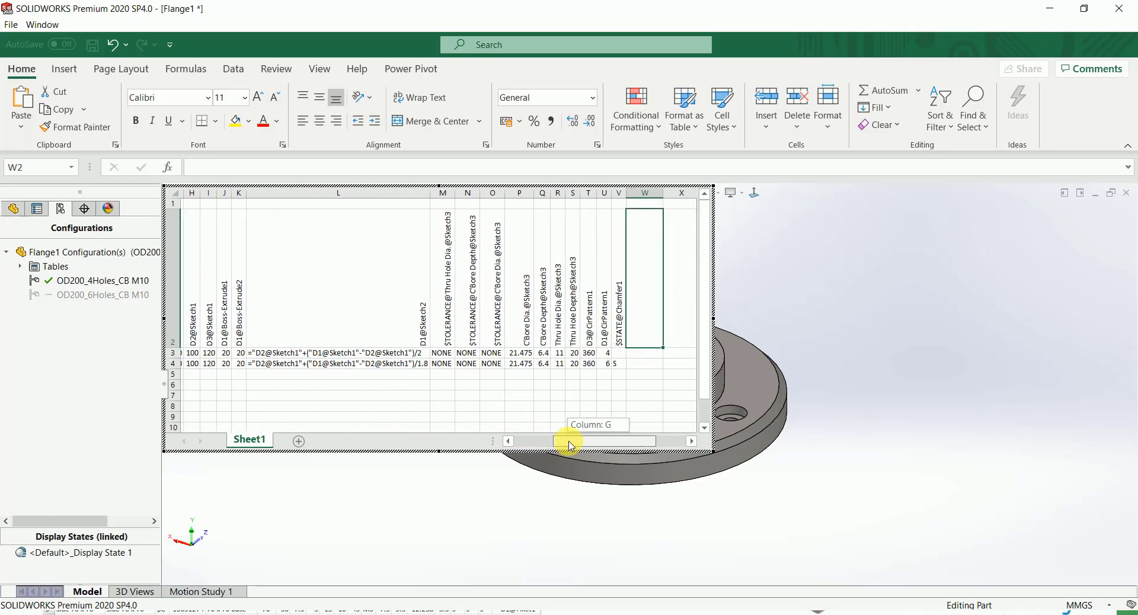
pyautogui.click(377, 508)
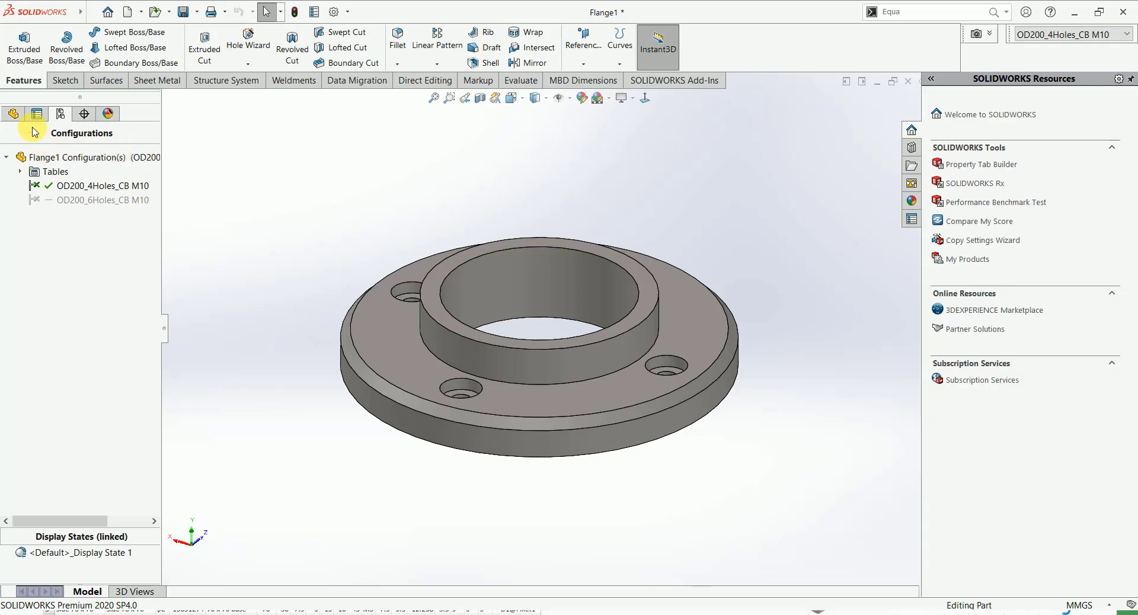
pyautogui.click(13, 113)
pyautogui.click(60, 113)
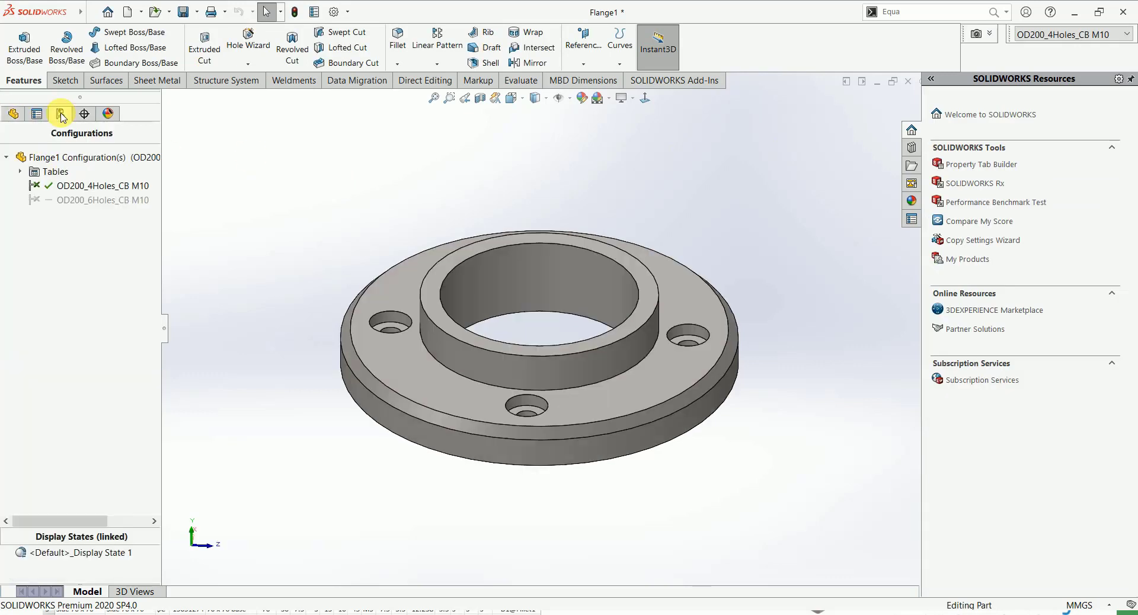
pyautogui.click(11, 116)
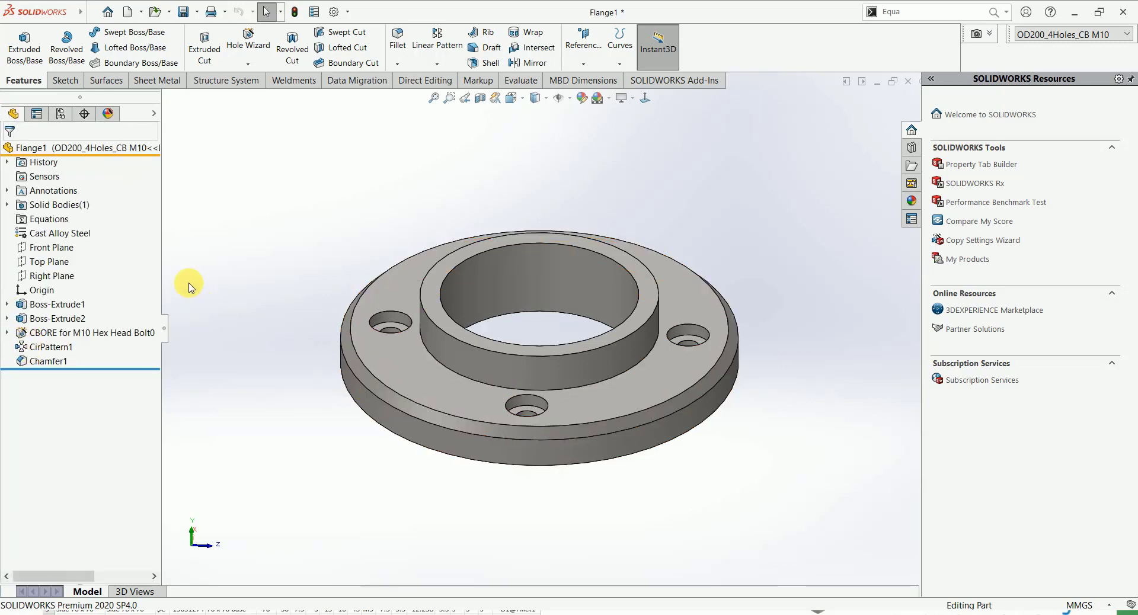
pyautogui.click(59, 114)
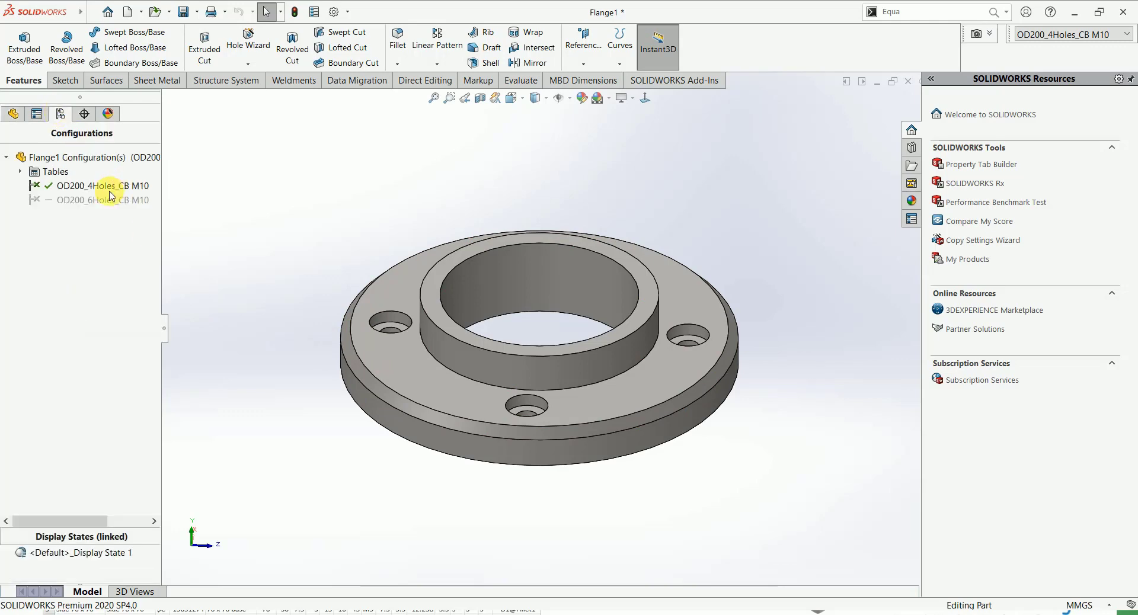
# - Display the flange's feature dimensions in the model and examine the chamfer's distance dimension up close
pyautogui.click(13, 113)
pyautogui.rightClick(52, 190)
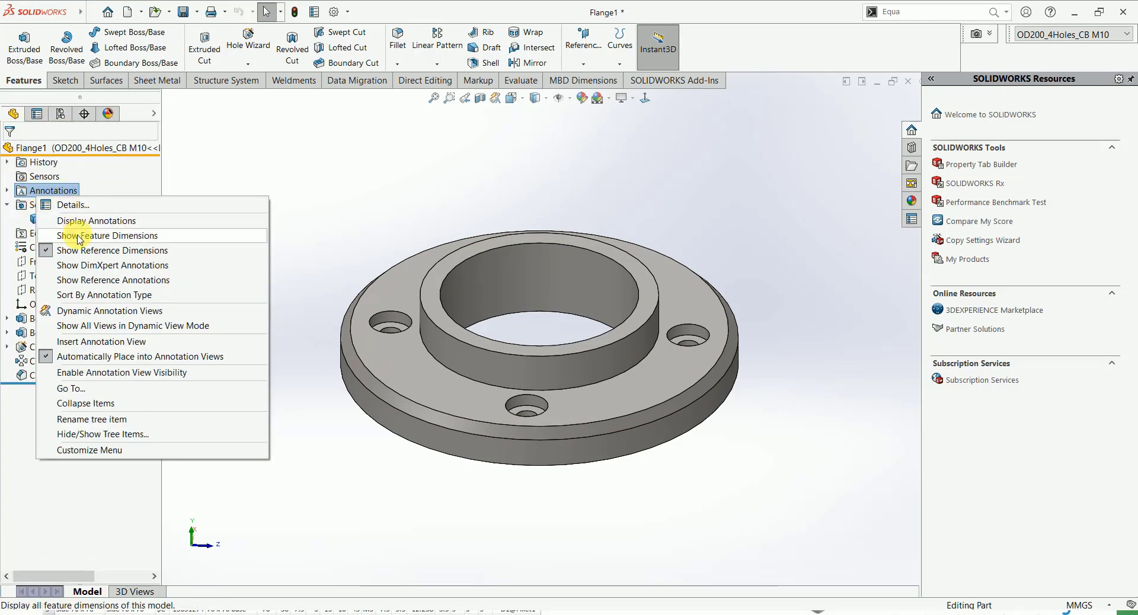
pyautogui.click(76, 221)
pyautogui.scroll(-2, 360, 329)
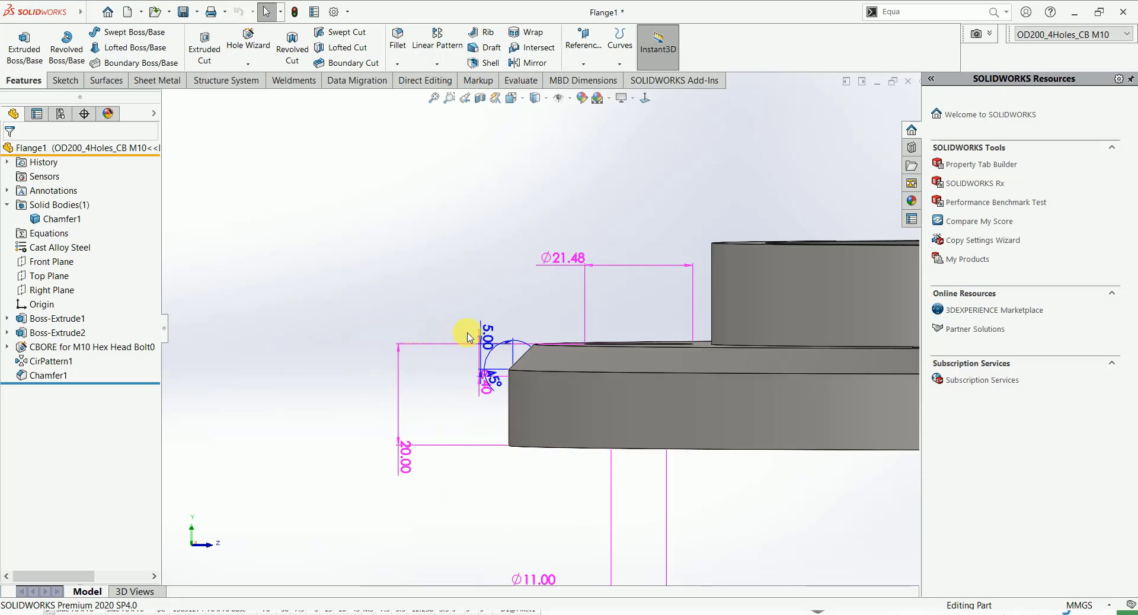
pyautogui.scroll(-3, 483, 333)
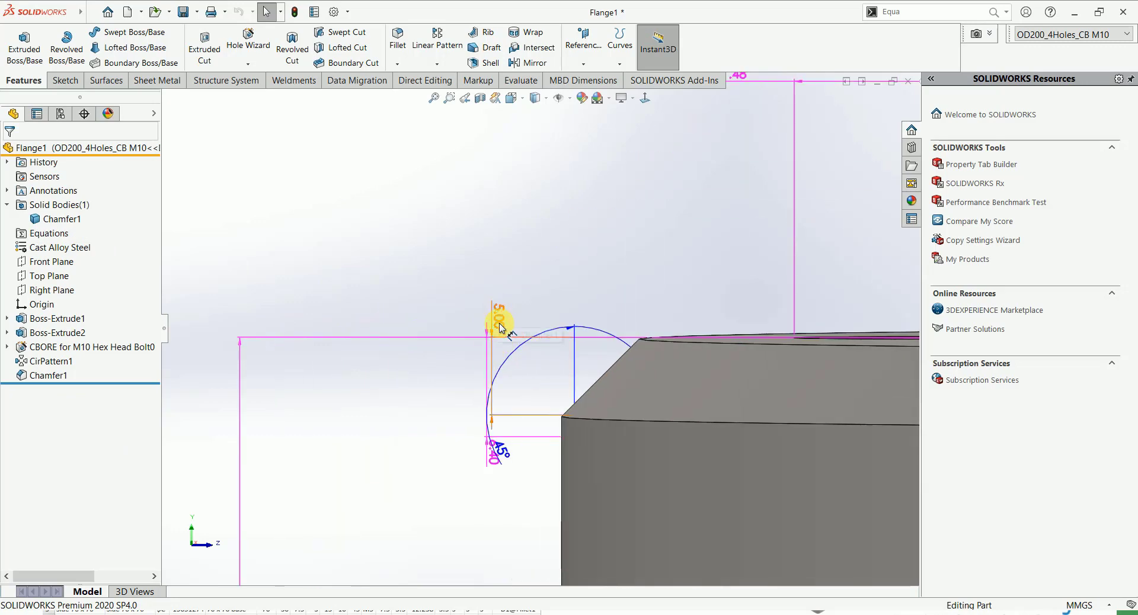
# - Open the Flange1 part's existing design table for editing from its configuration tables
pyautogui.moveTo(498, 323)
pyautogui.mouseDown(button='middle')
pyautogui.moveTo(497, 288)
pyautogui.moveTo(449, 300)
pyautogui.moveTo(477, 381)
pyautogui.moveTo(483, 326)
pyautogui.mouseUp(button='middle')
pyautogui.click(60, 113)
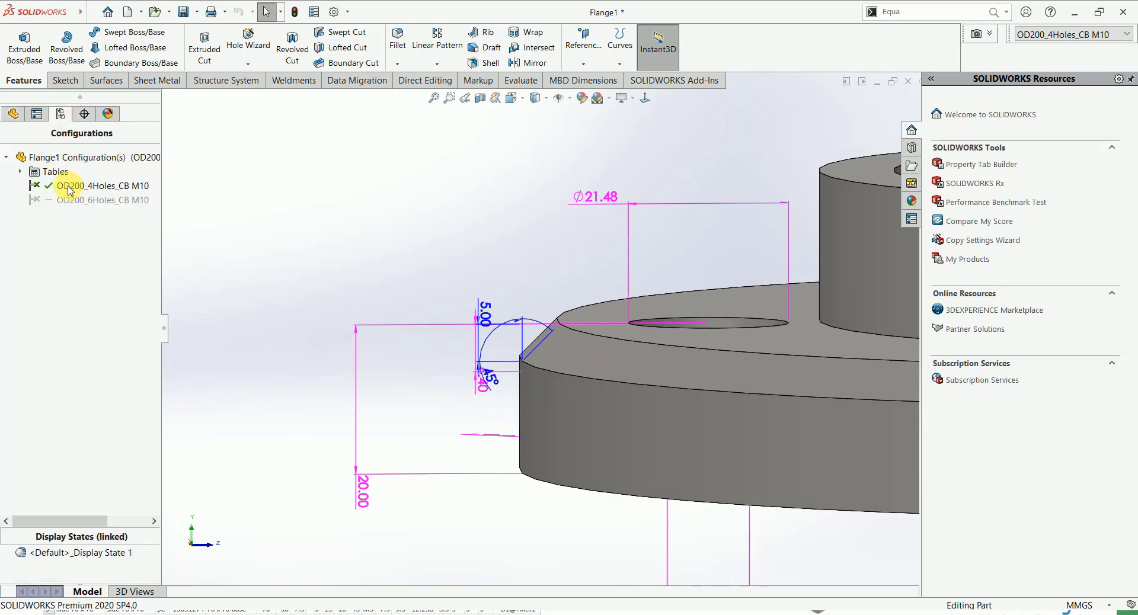
pyautogui.click(20, 171)
pyautogui.rightClick(62, 186)
pyautogui.click(89, 209)
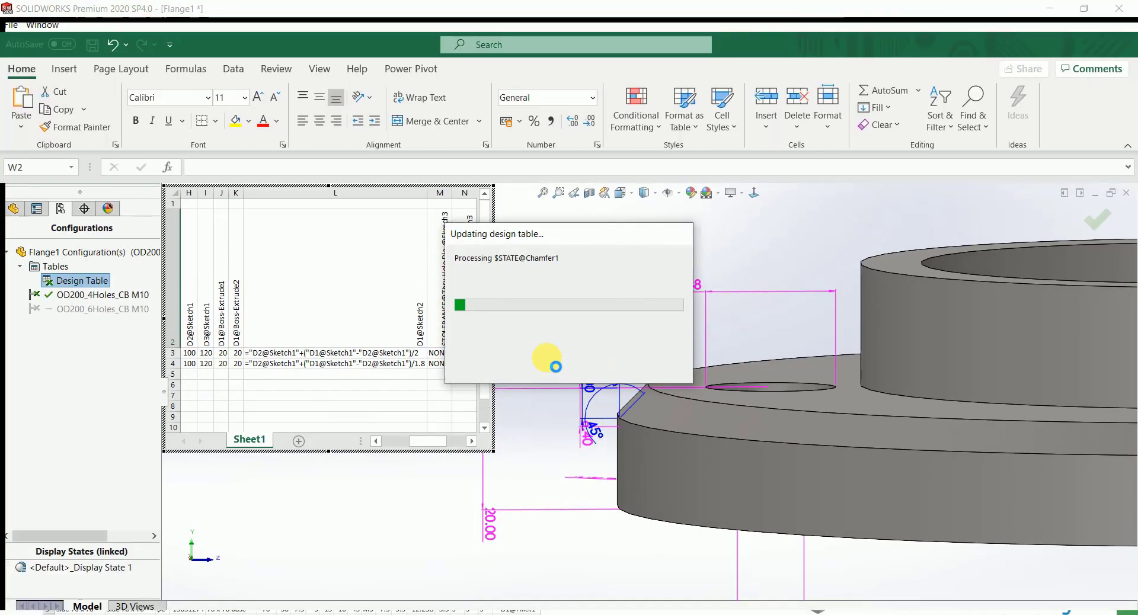
# - Add the chamfer's distance and angle dimensions as new columns in the design table, and close the table
pyautogui.scroll(-5, 662, 384)
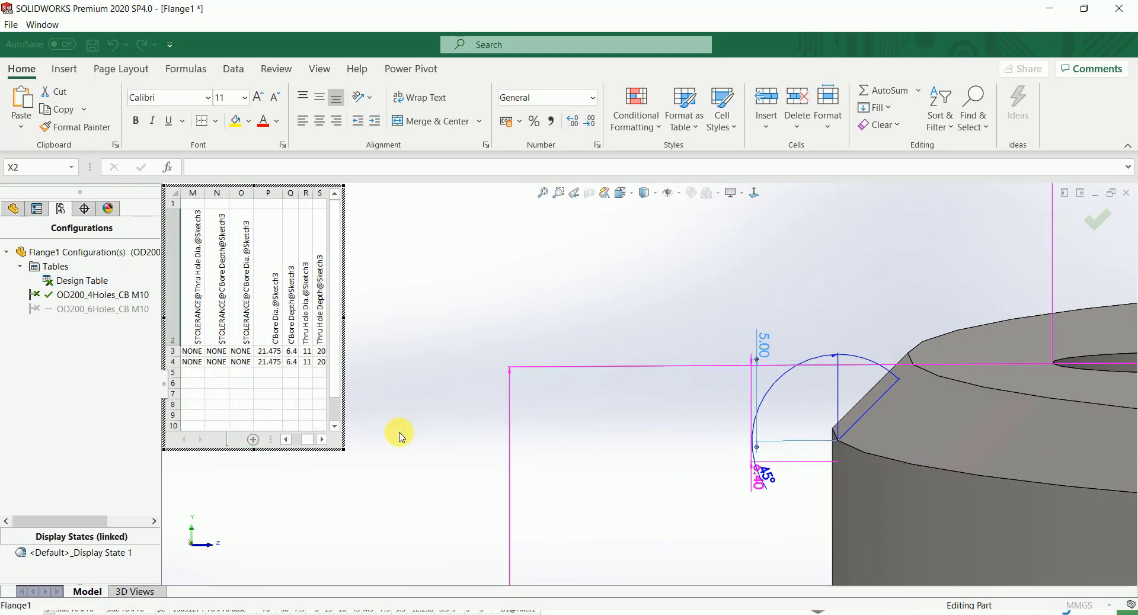
pyautogui.click(322, 440)
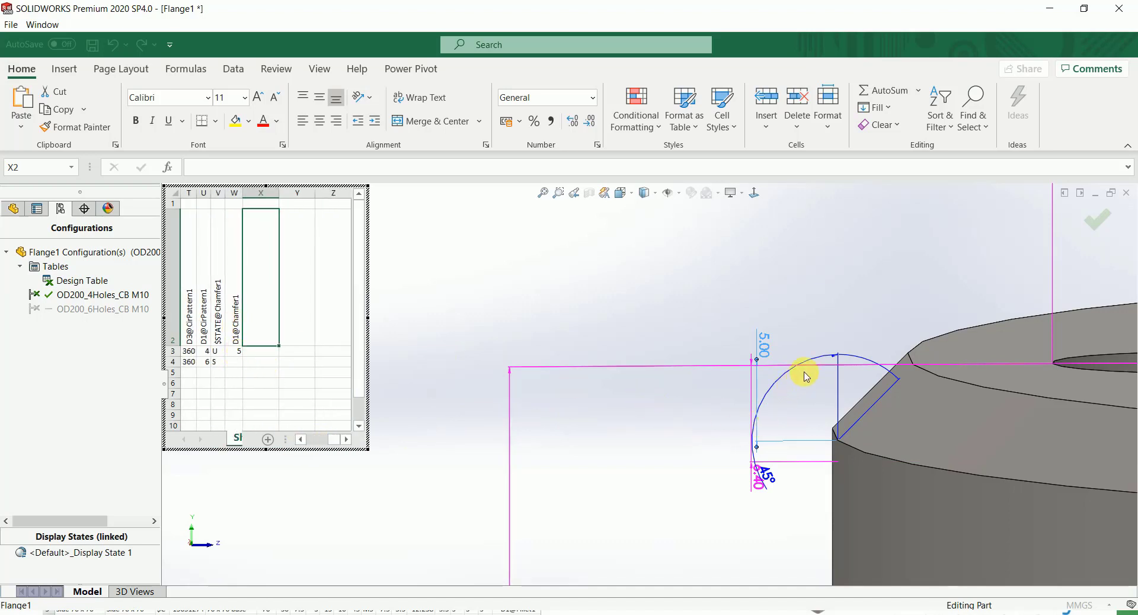
pyautogui.doubleClick(847, 360)
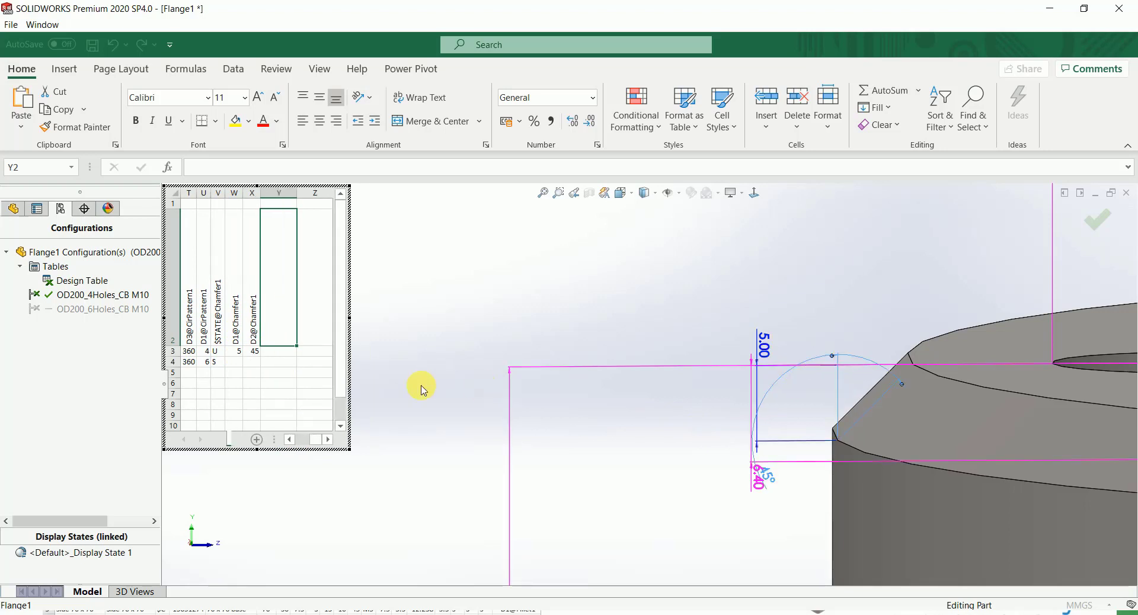
pyautogui.scroll(5, 762, 381)
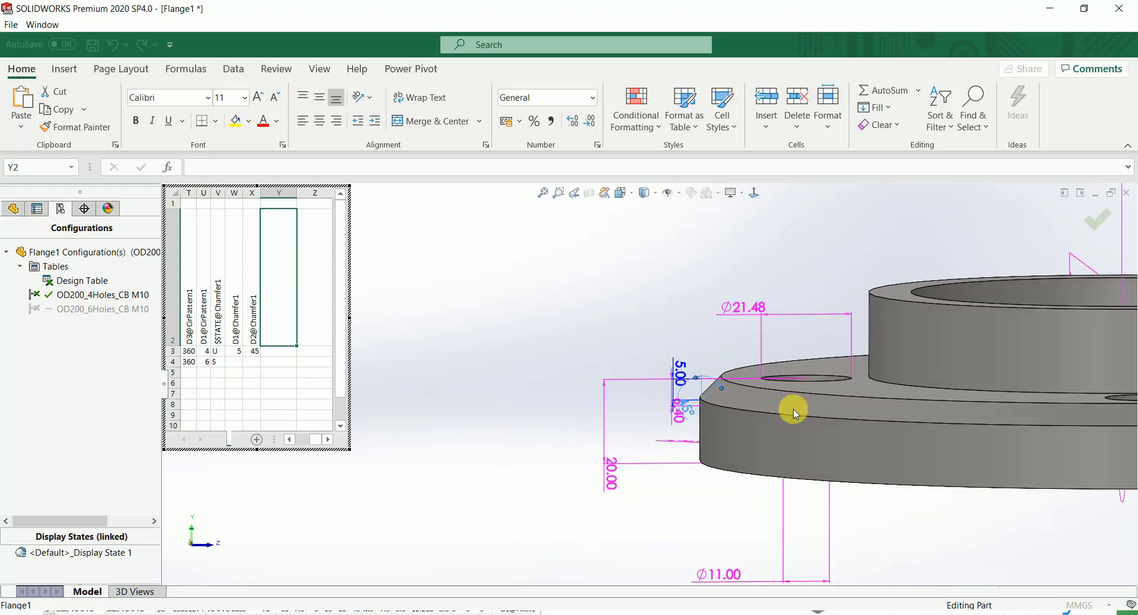
pyautogui.scroll(-2, 711, 410)
pyautogui.scroll(-2, 580, 380)
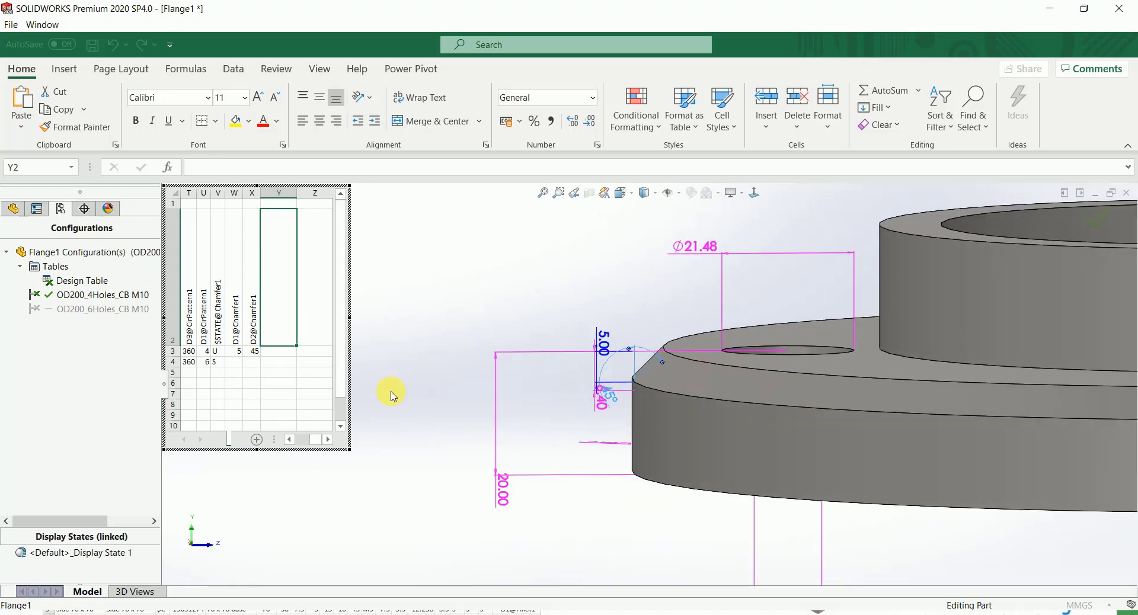
pyautogui.click(1097, 218)
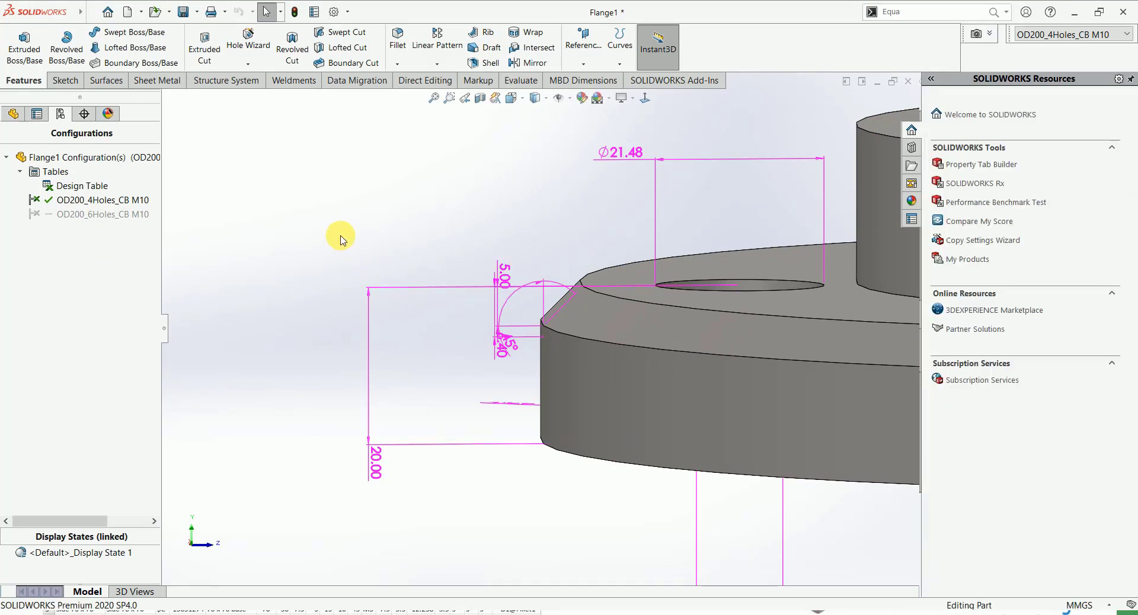
# - Hide the feature dimensions displayed on the flange model
pyautogui.scroll(3, 536, 323)
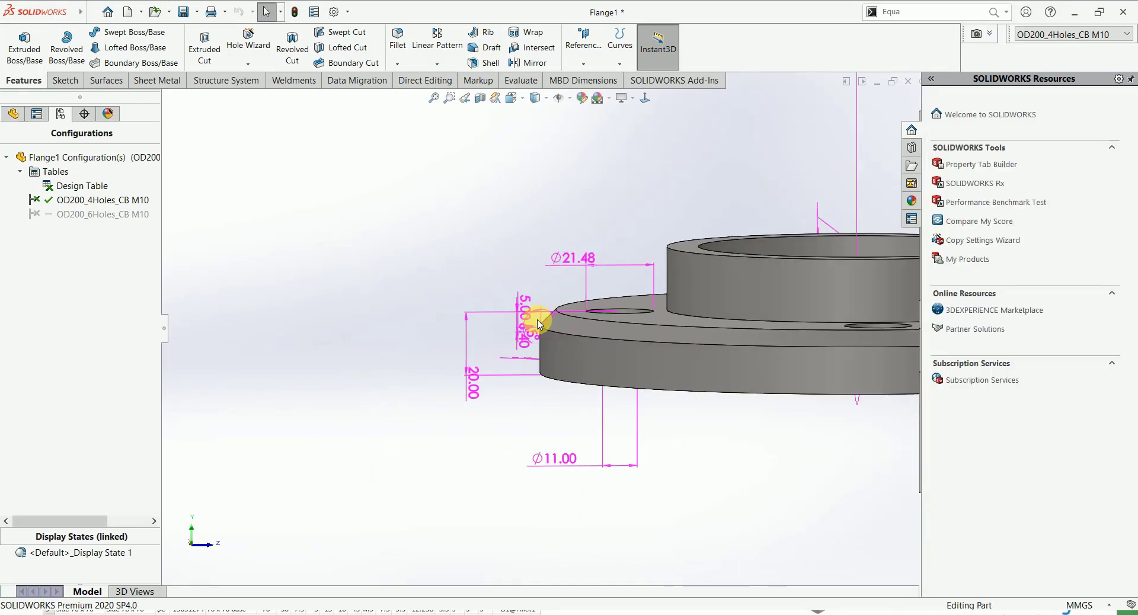
pyautogui.scroll(2, 608, 313)
pyautogui.moveTo(608, 313); pyautogui.dragTo(628, 351, button='middle')
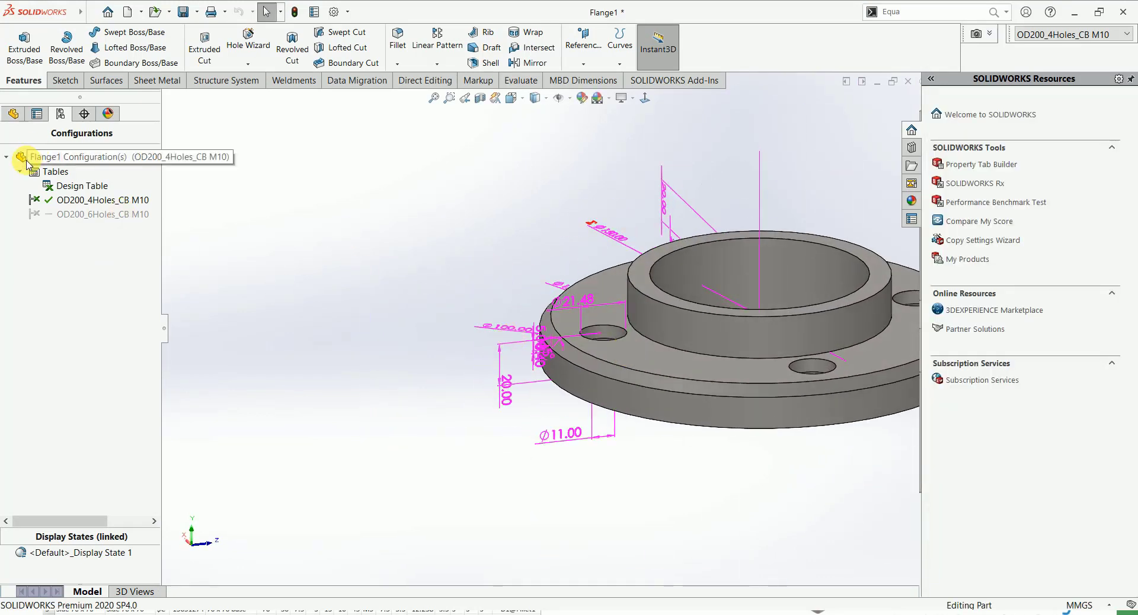
pyautogui.click(10, 115)
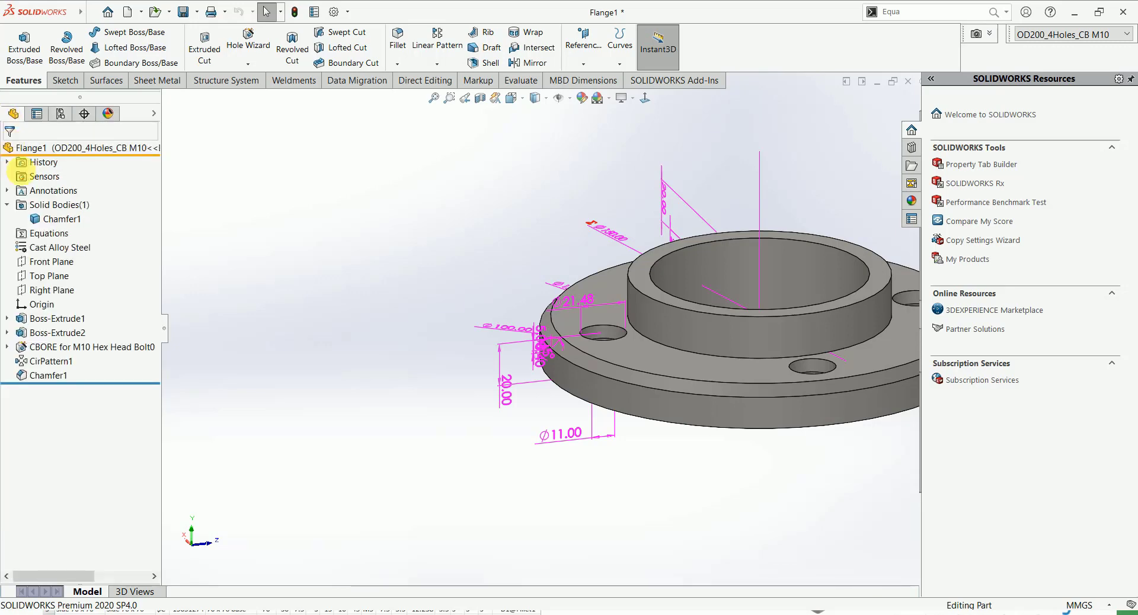
pyautogui.click(8, 205)
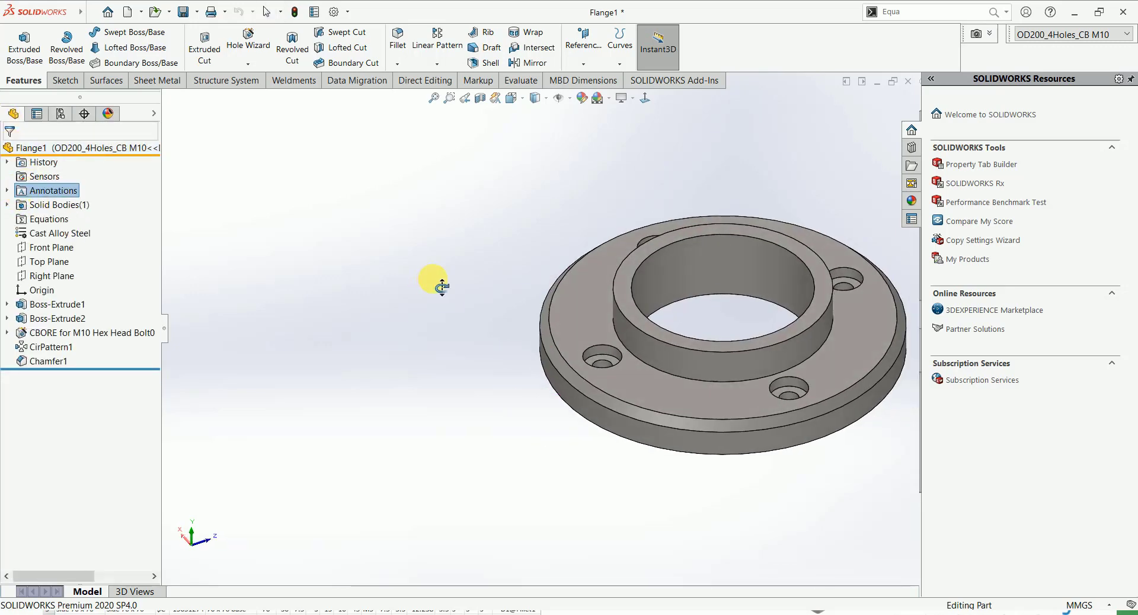
# - Reopen the design table for editing and widen its frame, showing the columns from column A onward
pyautogui.click(60, 113)
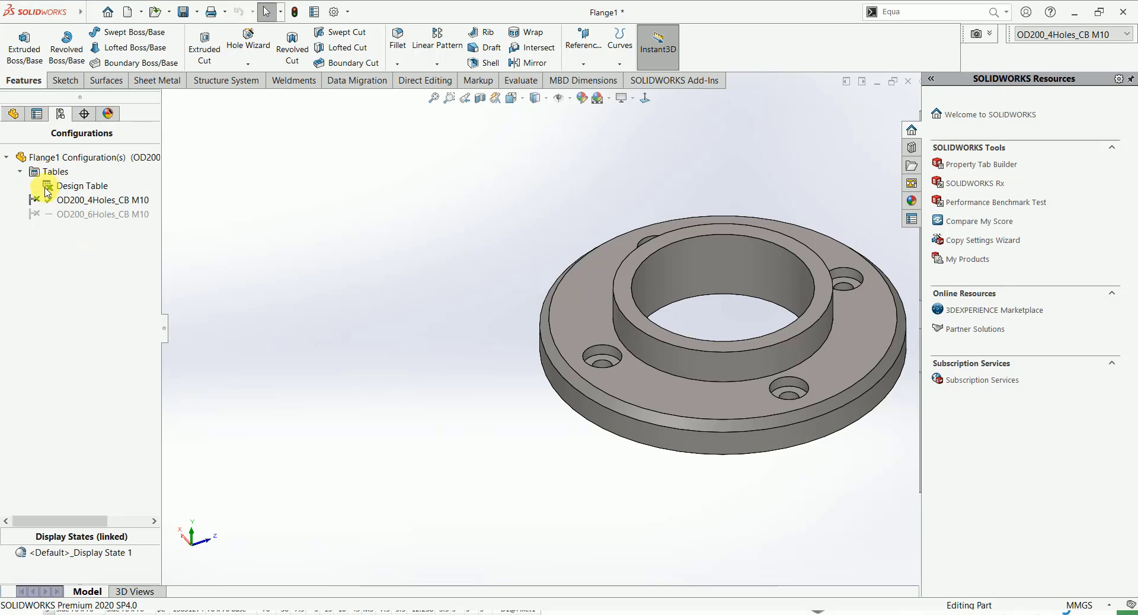
pyautogui.rightClick(47, 185)
pyautogui.click(79, 209)
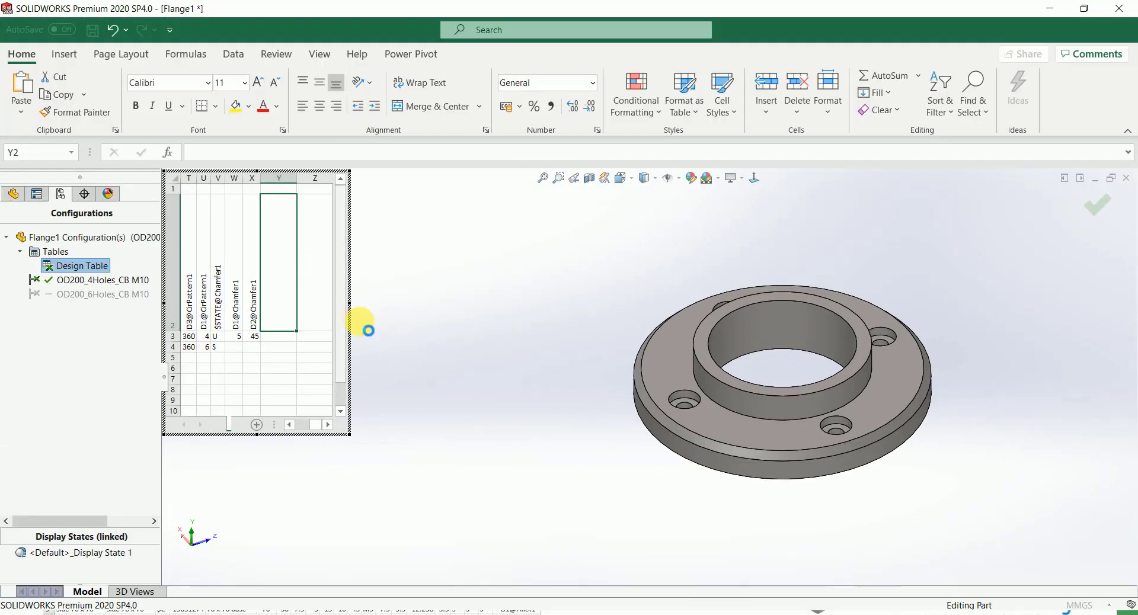
pyautogui.click(368, 330)
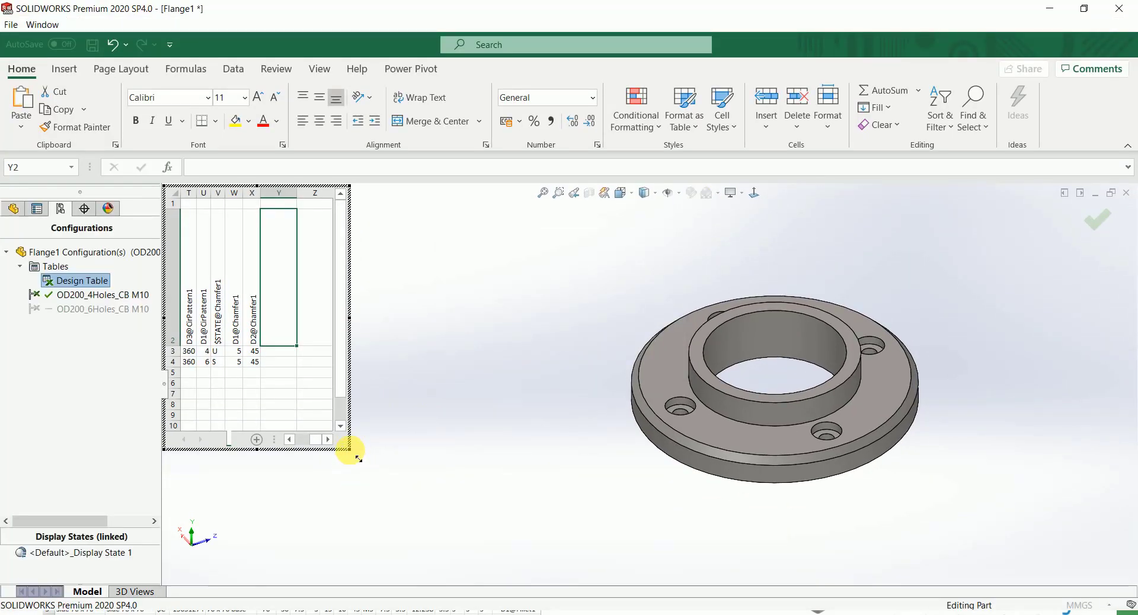
pyautogui.moveTo(357, 458); pyautogui.dragTo(569, 472)
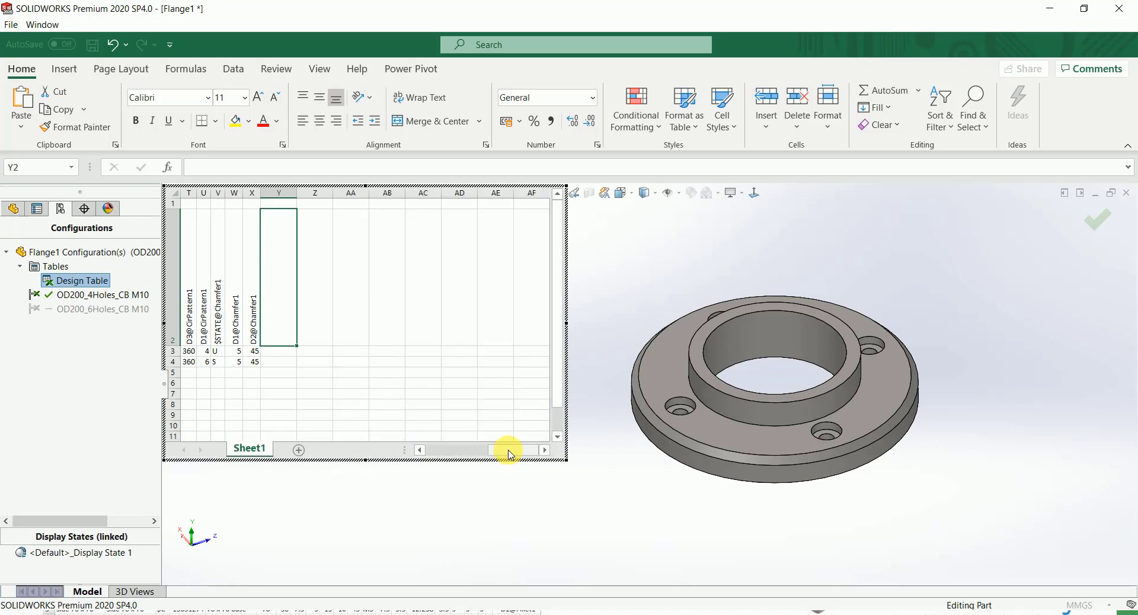
pyautogui.moveTo(508, 452); pyautogui.dragTo(437, 454)
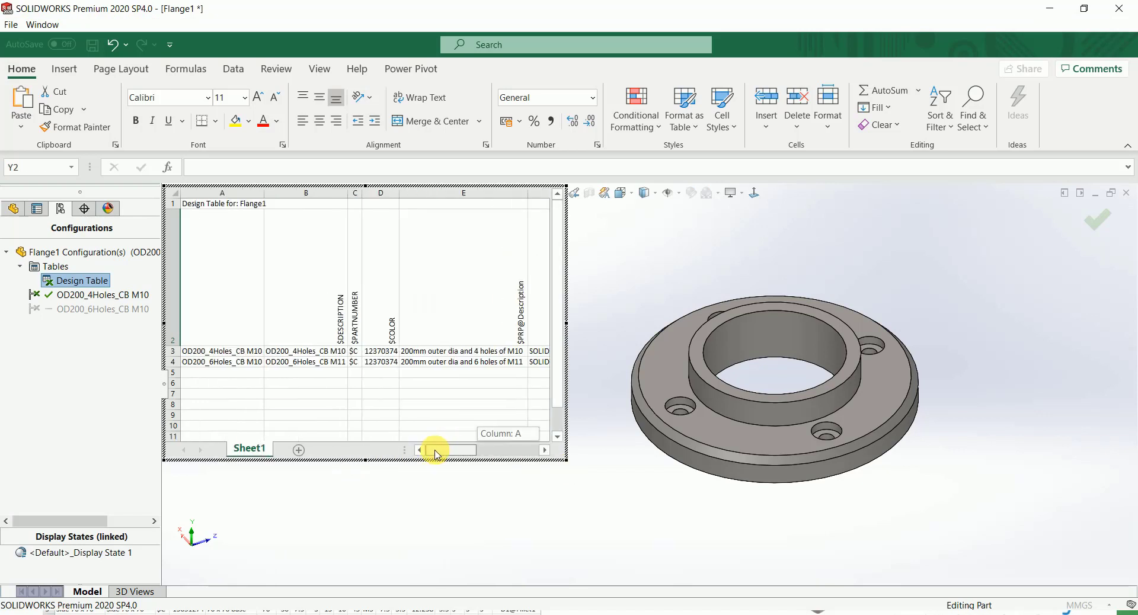
# - Add a new configuration row in cell A5 named OD210_5Holes_CBM10
pyautogui.click(213, 375)
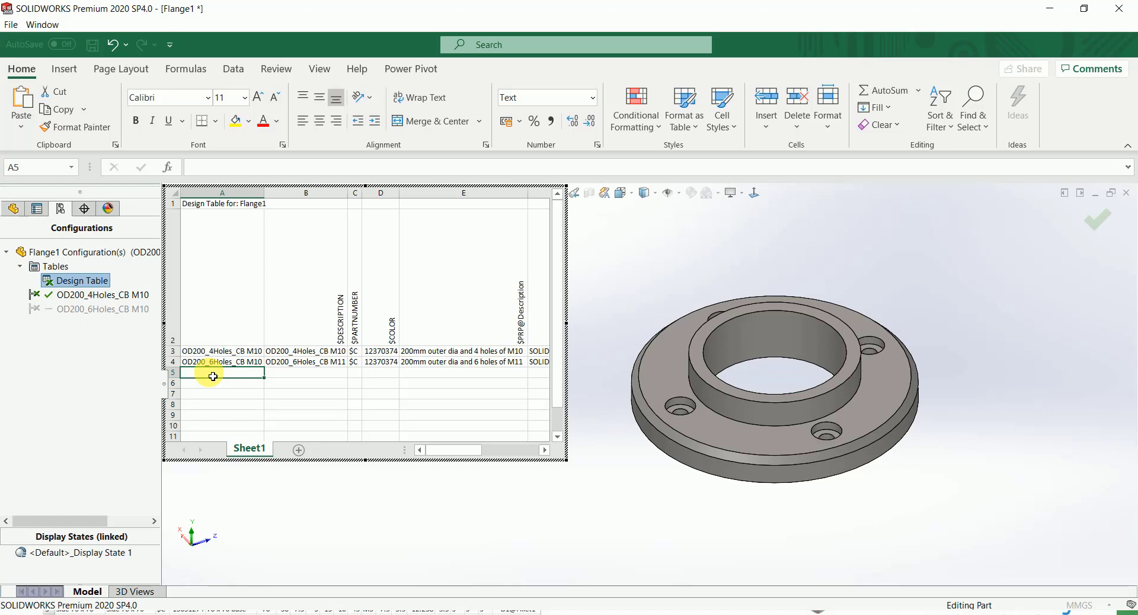
pyautogui.write('OD')
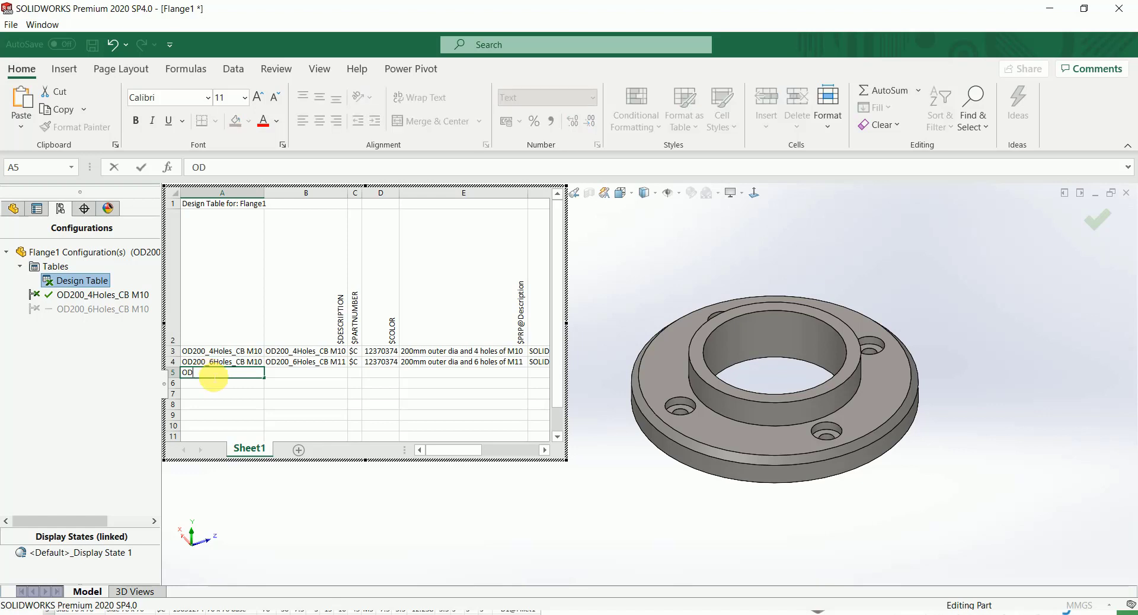
pyautogui.write('210_5Ho')
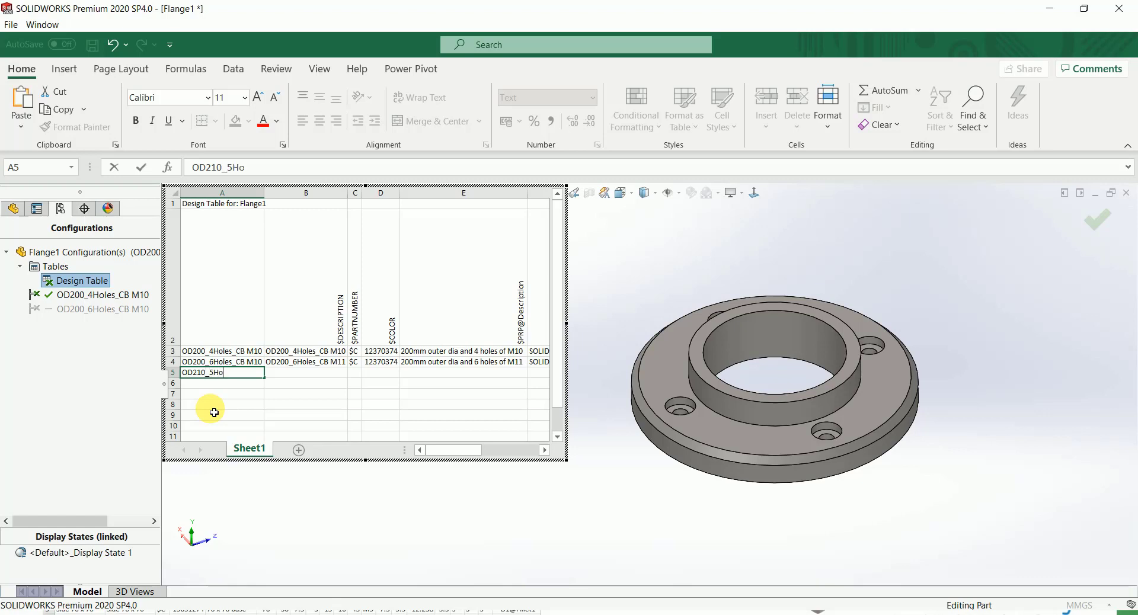
pyautogui.write('CBM10')
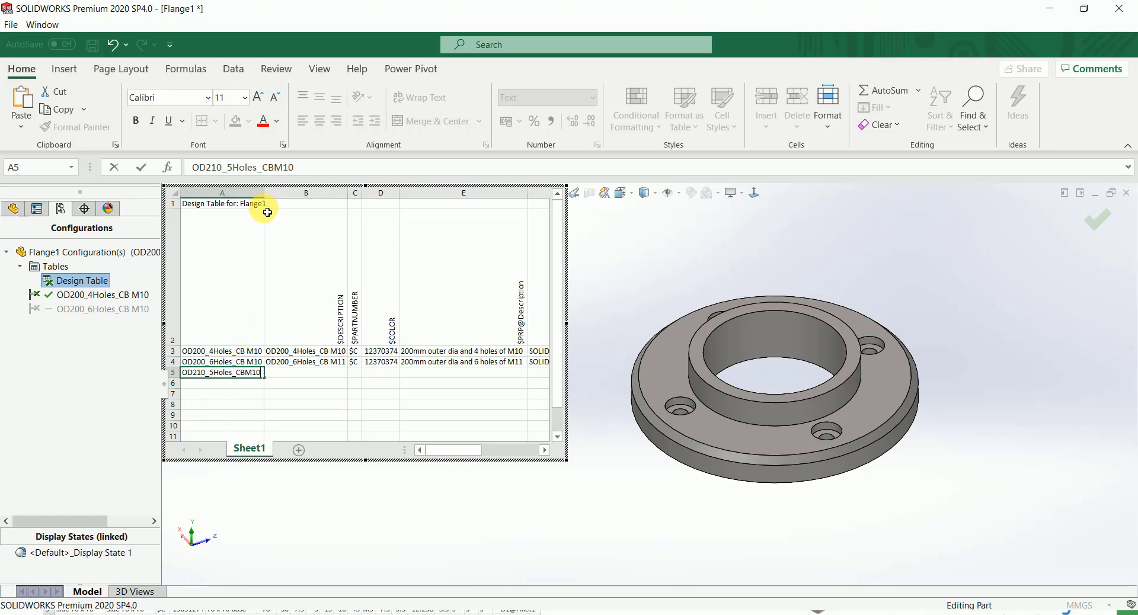
# - Widen the configuration name and $DESCRIPTION columns of the design table
pyautogui.click(282, 393)
pyautogui.moveTo(264, 193); pyautogui.dragTo(295, 196)
pyautogui.click(318, 372)
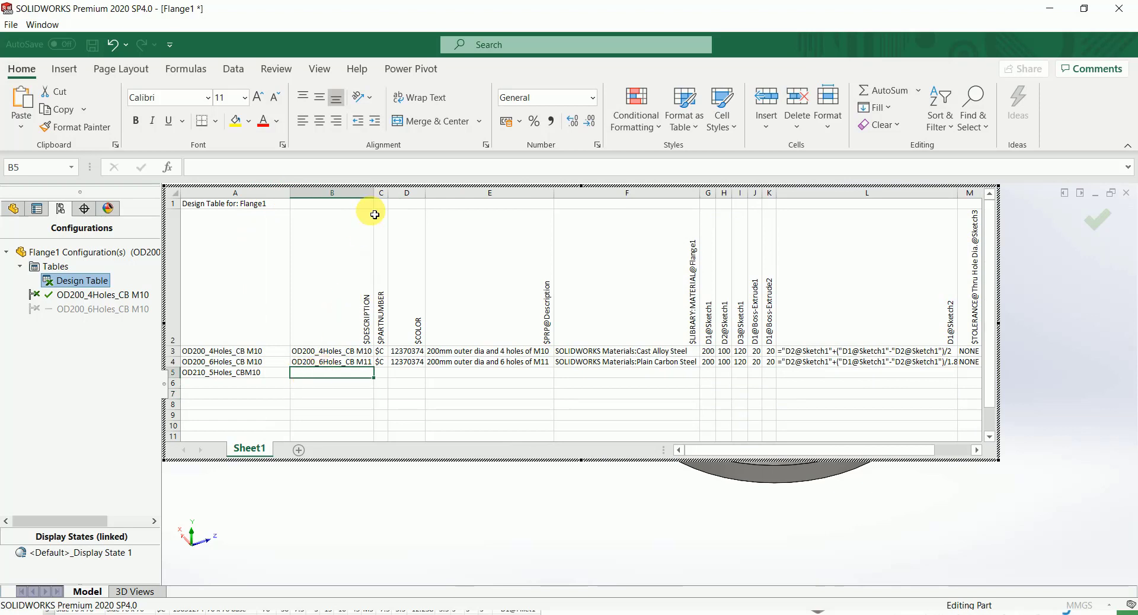
pyautogui.moveTo(376, 195); pyautogui.dragTo(390, 195)
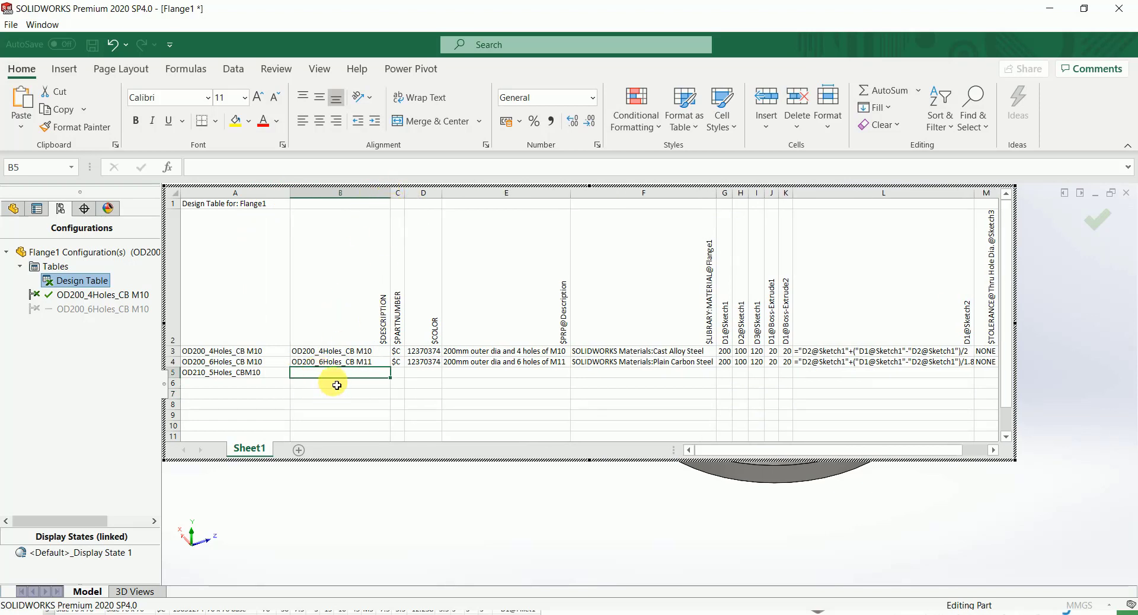
# - Correct the new configuration's name in cell A5 to OD210_5Holes_CB M10
pyautogui.click(255, 372)
pyautogui.doubleClick(272, 377)
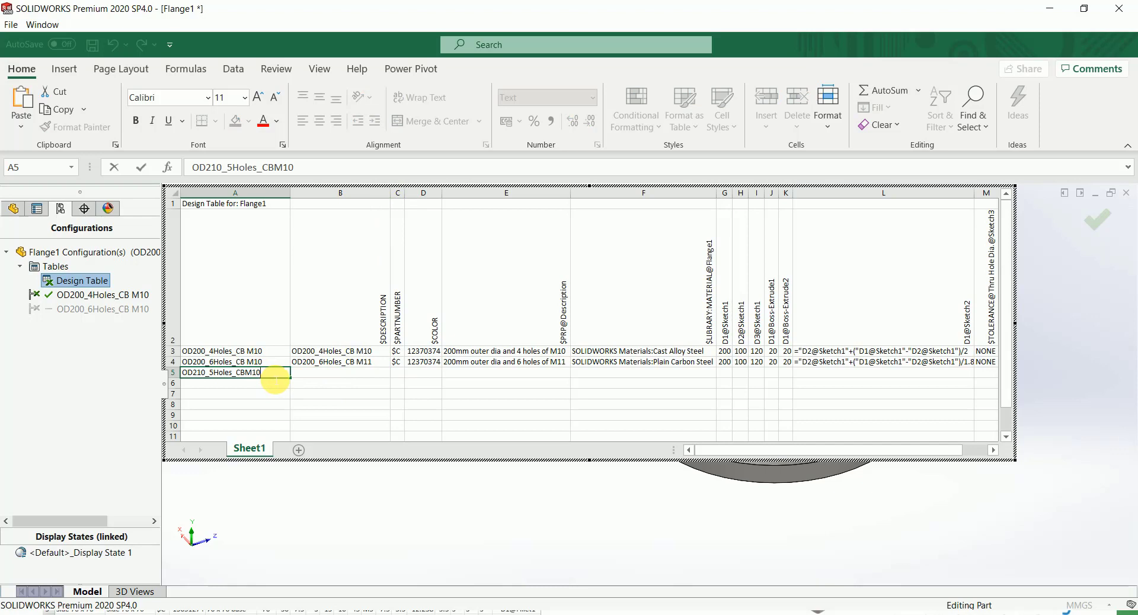
pyautogui.click(323, 373)
pyautogui.click(247, 377)
pyautogui.doubleClick(248, 377)
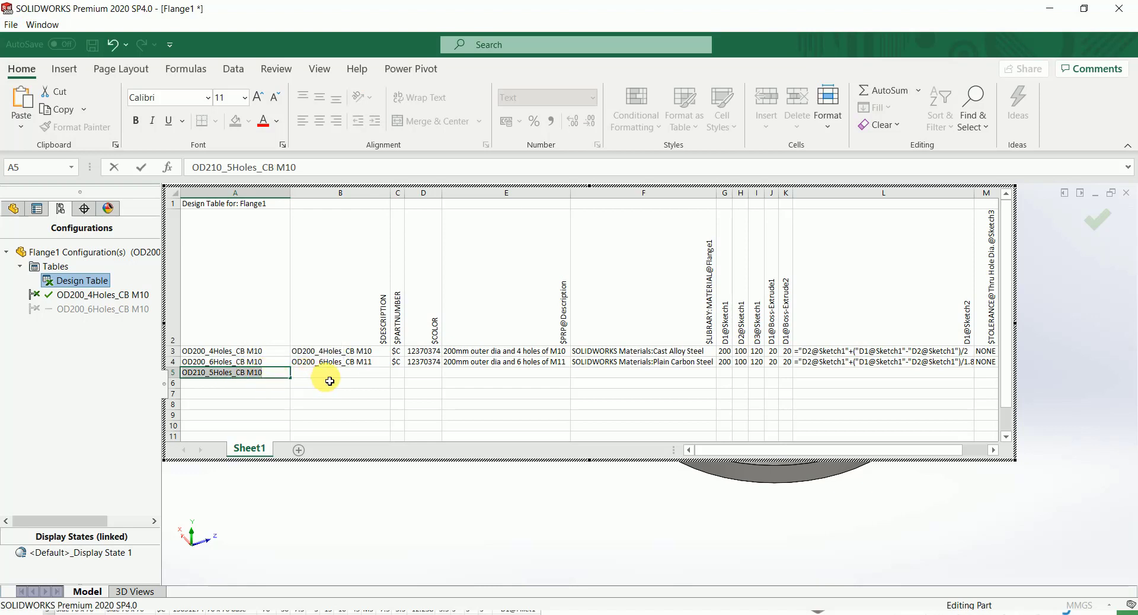
# - Enter OD210_5Holes_CB M10 as the new row's $DESCRIPTION, and correct the six-hole configuration's $DESCRIPTION to OD200_6Holes_CB M10
pyautogui.click(331, 375)
pyautogui.write('OD210_5Holes_CB M10')
pyautogui.doubleClick(378, 364)
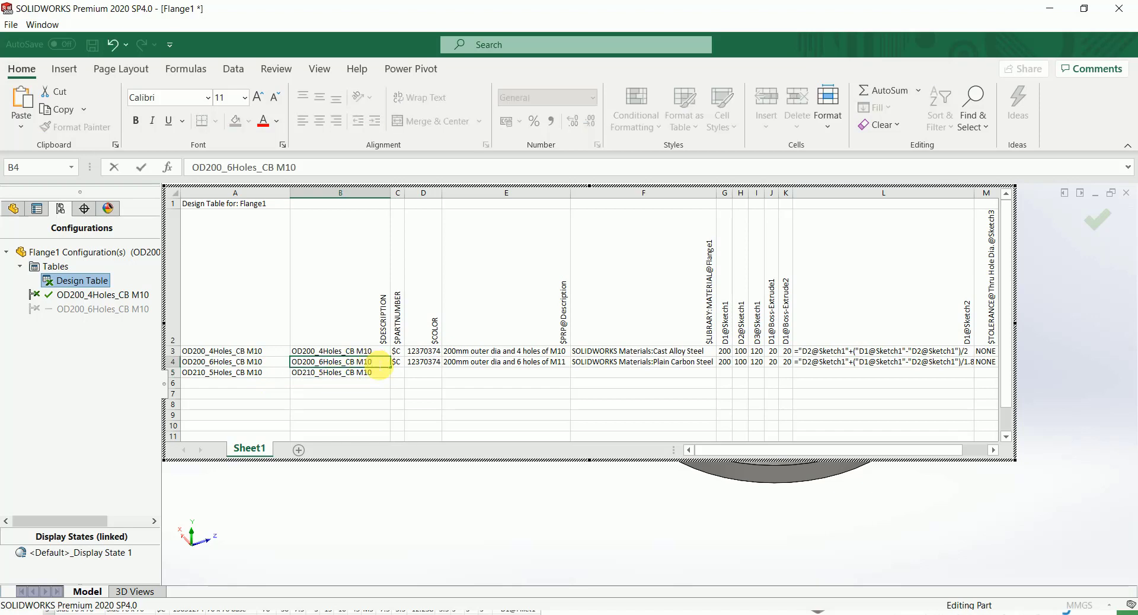
# - Check the six-hole configuration's part number, color, description and material entries, and widen the $PARTNUMBER column
pyautogui.click(397, 372)
pyautogui.click(435, 378)
pyautogui.click(492, 374)
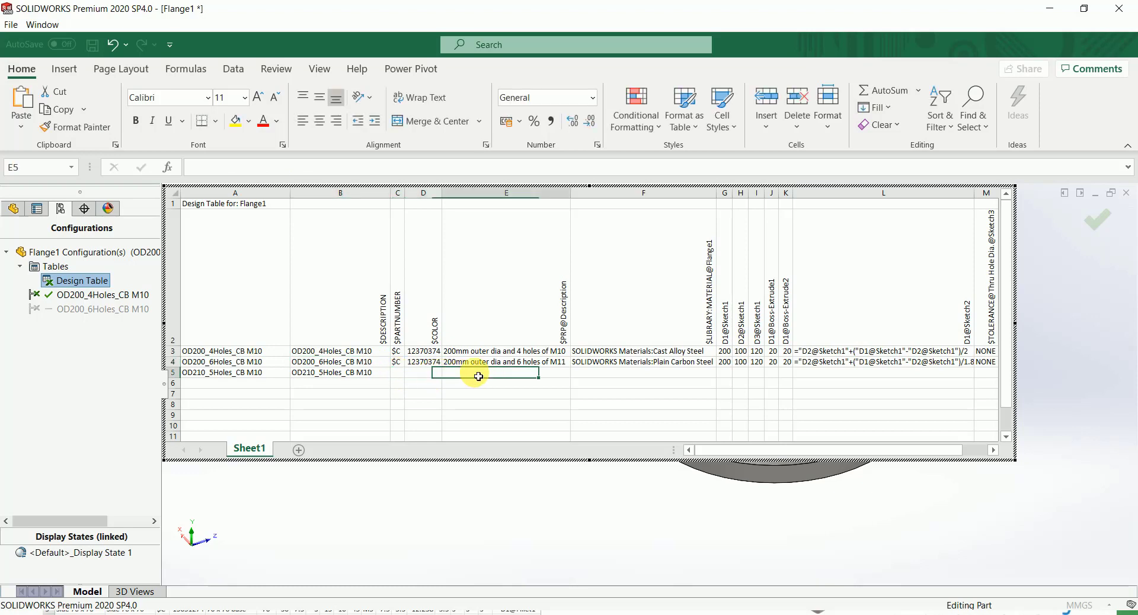
pyautogui.click(397, 362)
pyautogui.click(441, 364)
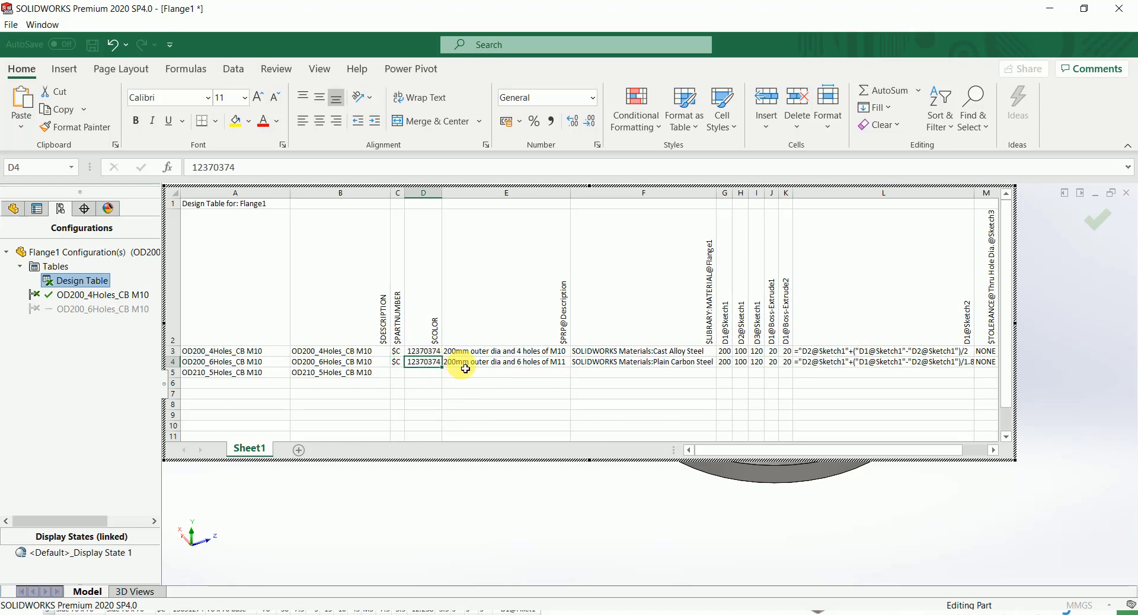
pyautogui.click(469, 364)
pyautogui.click(596, 364)
pyautogui.click(398, 363)
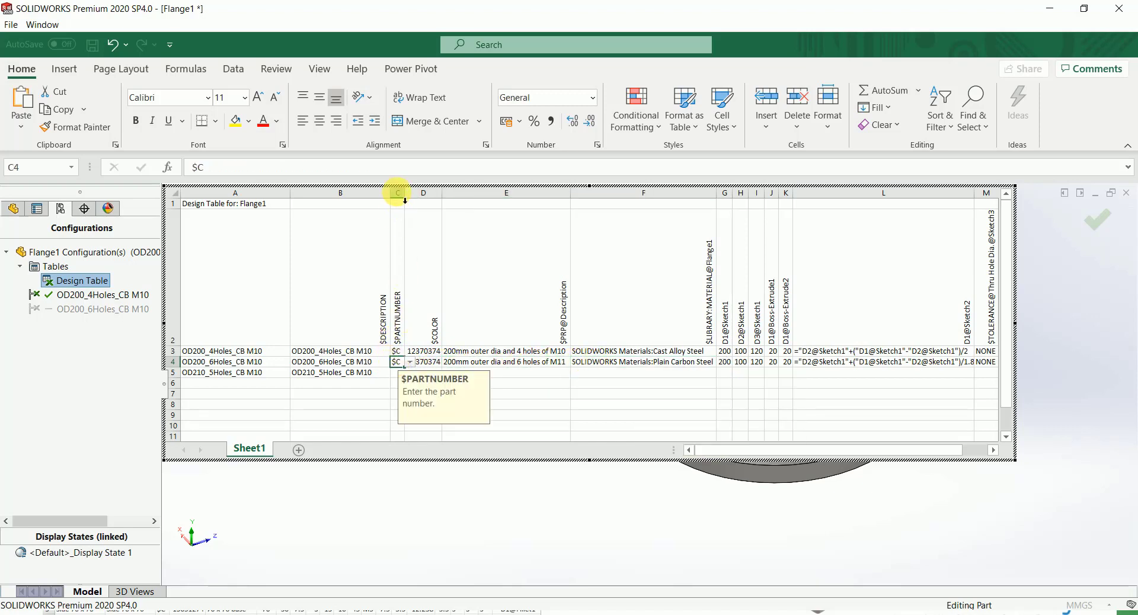
pyautogui.moveTo(404, 197); pyautogui.dragTo(422, 198)
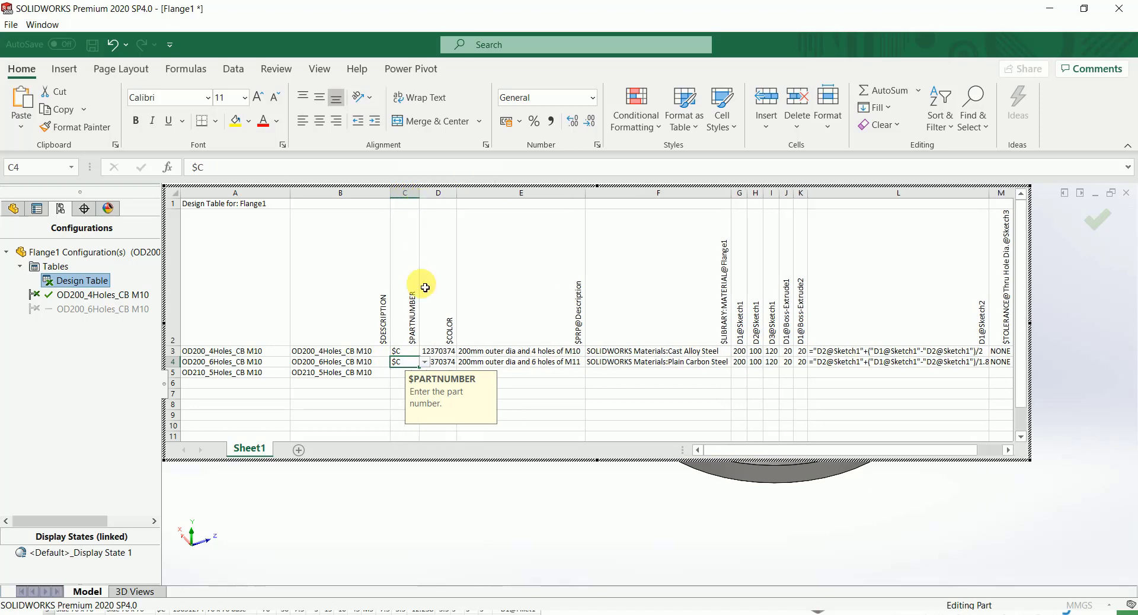
# - Copy the $C part number setting from the six-hole configuration's row into cell C5 of the new row
pyautogui.click(401, 376)
pyautogui.click(406, 362)
pyautogui.moveTo(425, 372); pyautogui.dragTo(414, 380)
pyautogui.click(381, 407)
pyautogui.click(406, 375)
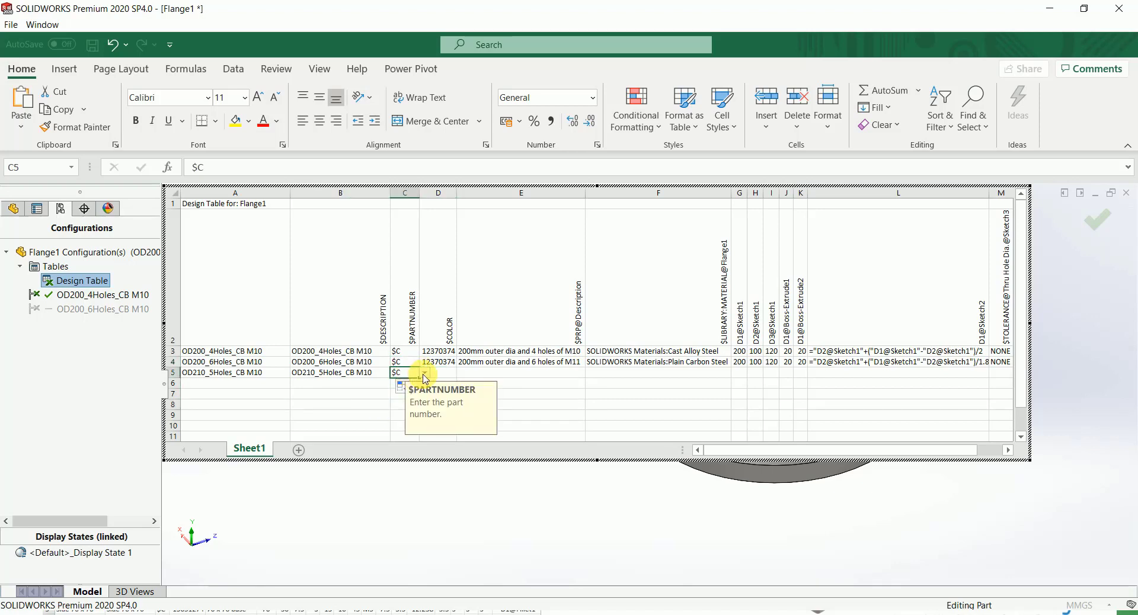
# - Try $CONFIGURATION as the part number option for the new configuration, and set it back to $C
pyautogui.click(425, 373)
pyautogui.click(418, 389)
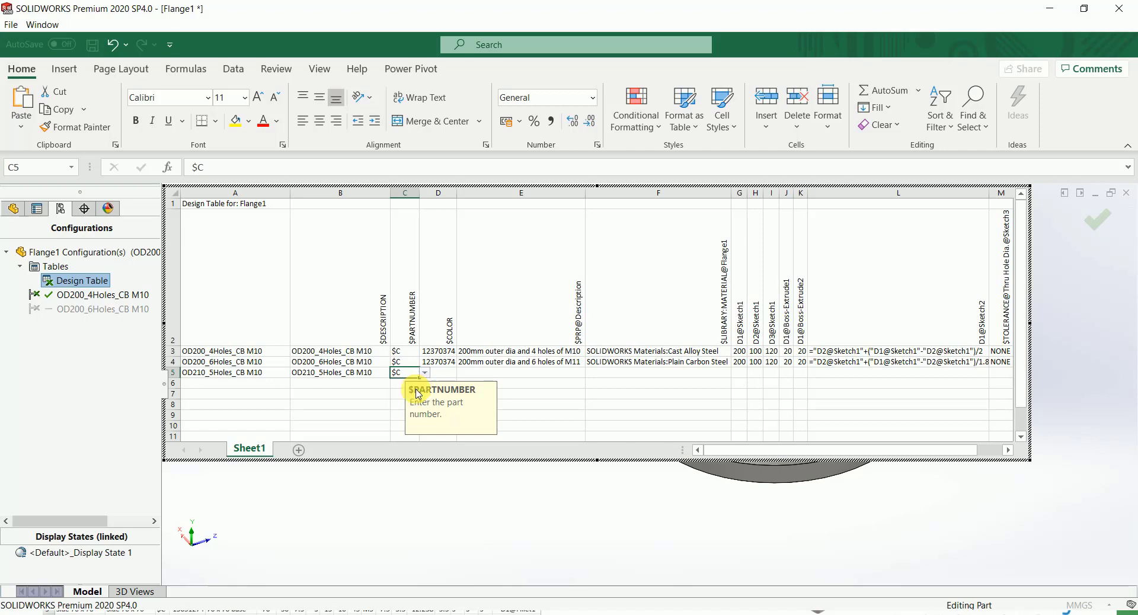
pyautogui.click(361, 394)
pyautogui.click(362, 376)
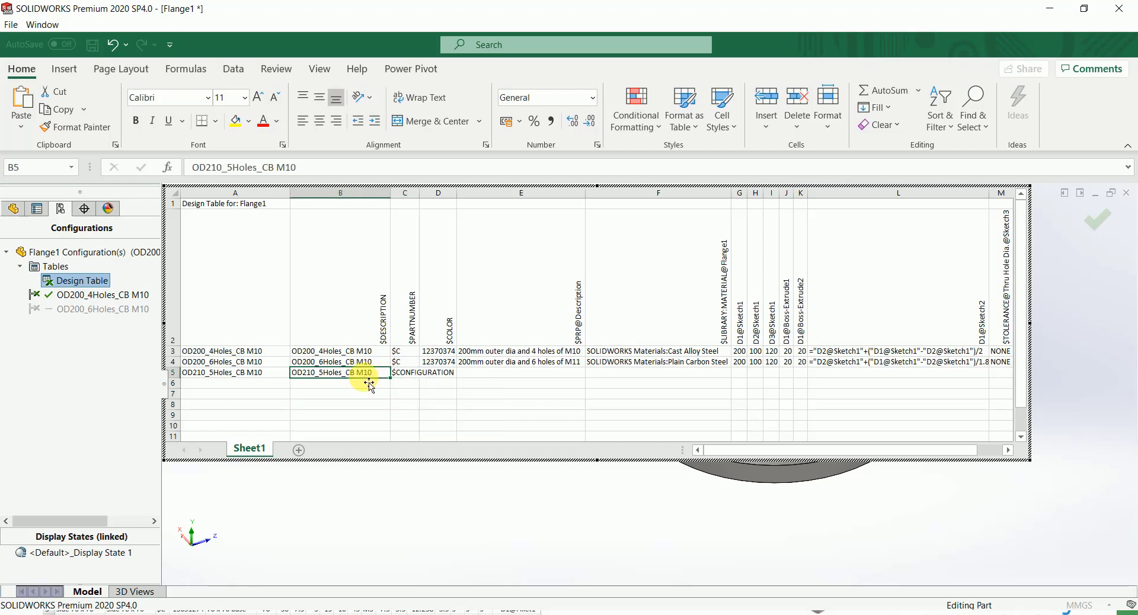
pyautogui.click(483, 377)
pyautogui.click(406, 374)
pyautogui.click(424, 372)
pyautogui.click(403, 410)
# - Correct the six-hole configuration's $PRP@Description to "200mm outer dia and 6 holes of M10"
pyautogui.doubleClick(577, 362)
pyautogui.press('BackSpace')
pyautogui.write('0')
pyautogui.press('Return')
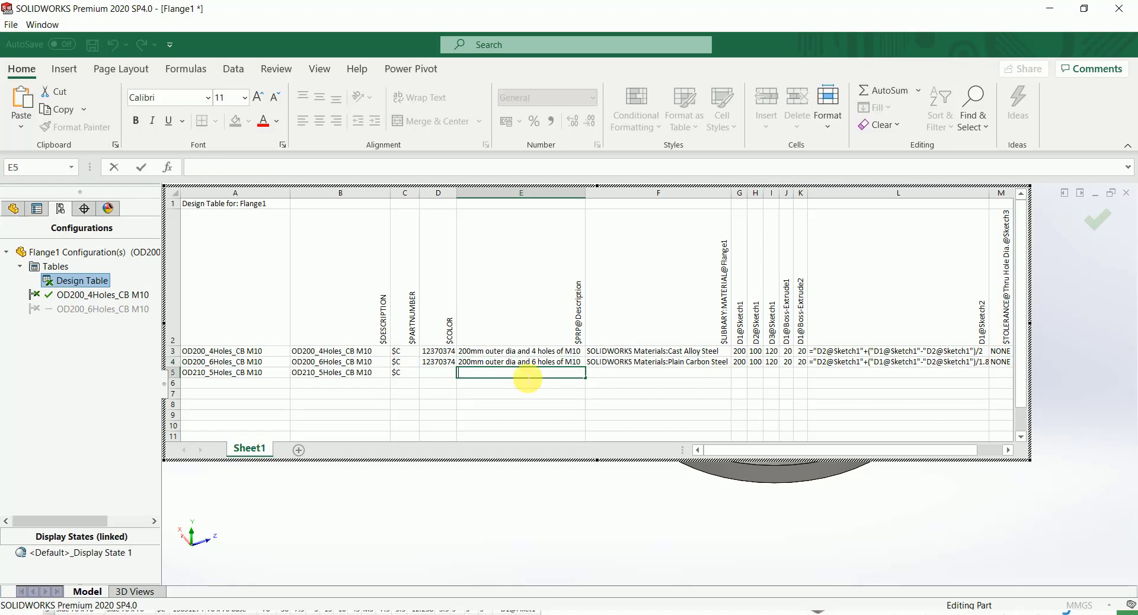
# - Enter "210mm outer dia and holes of M10" as the $PRP@Description of the five-hole configuration in cell E5
pyautogui.write('210mm outer dia and')
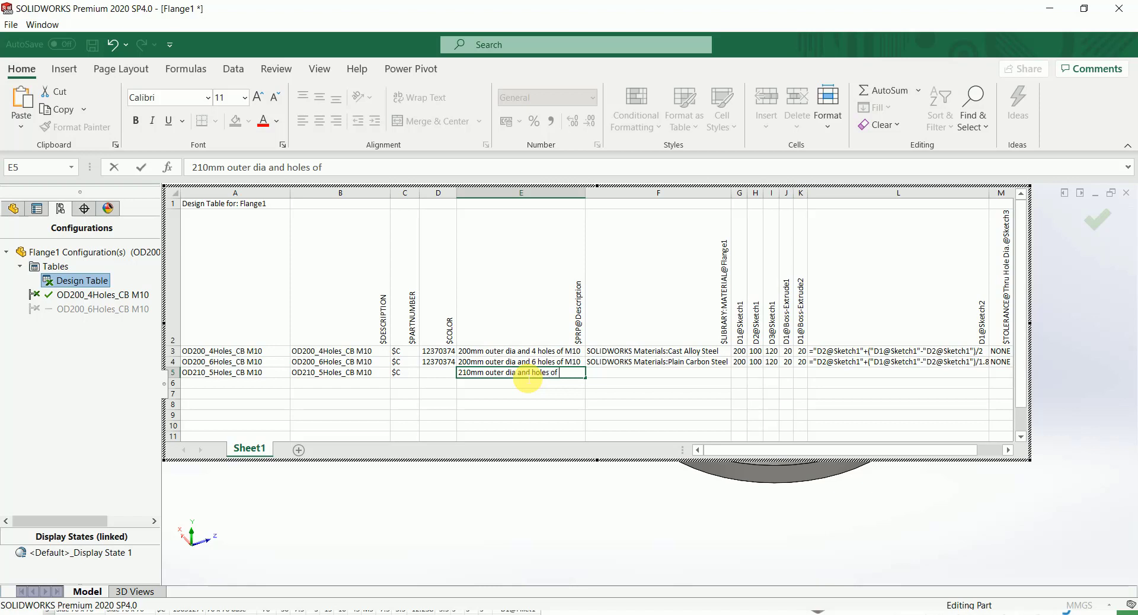
pyautogui.write('holes of M10')
pyautogui.press('Tab')
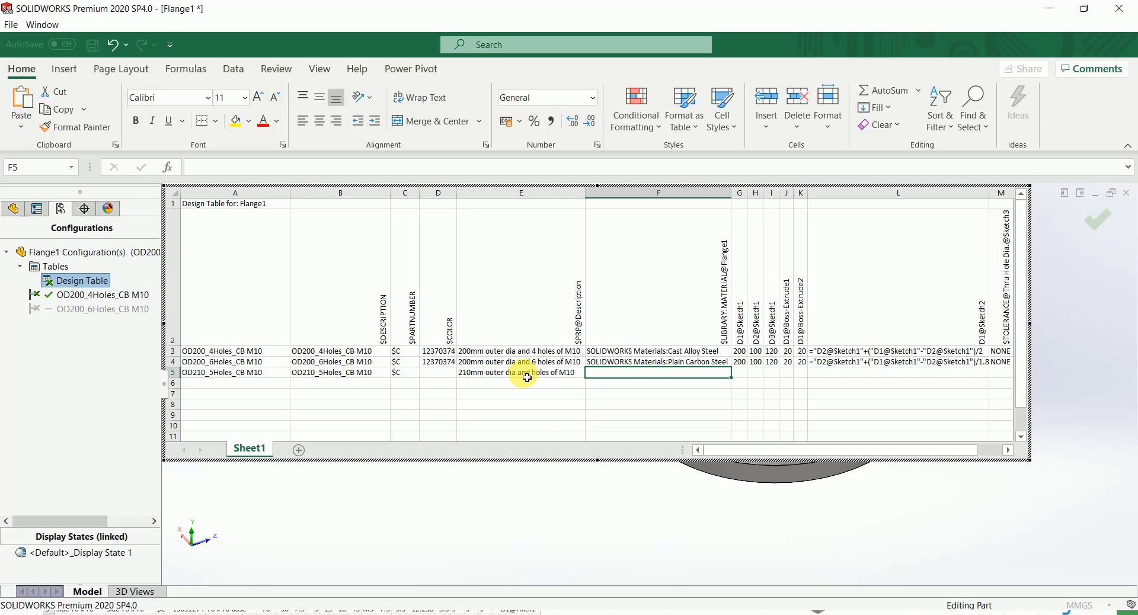
# - Copy the six-hole configuration's library material into the new row and change it to Malleable Cast Iron
pyautogui.click(724, 366)
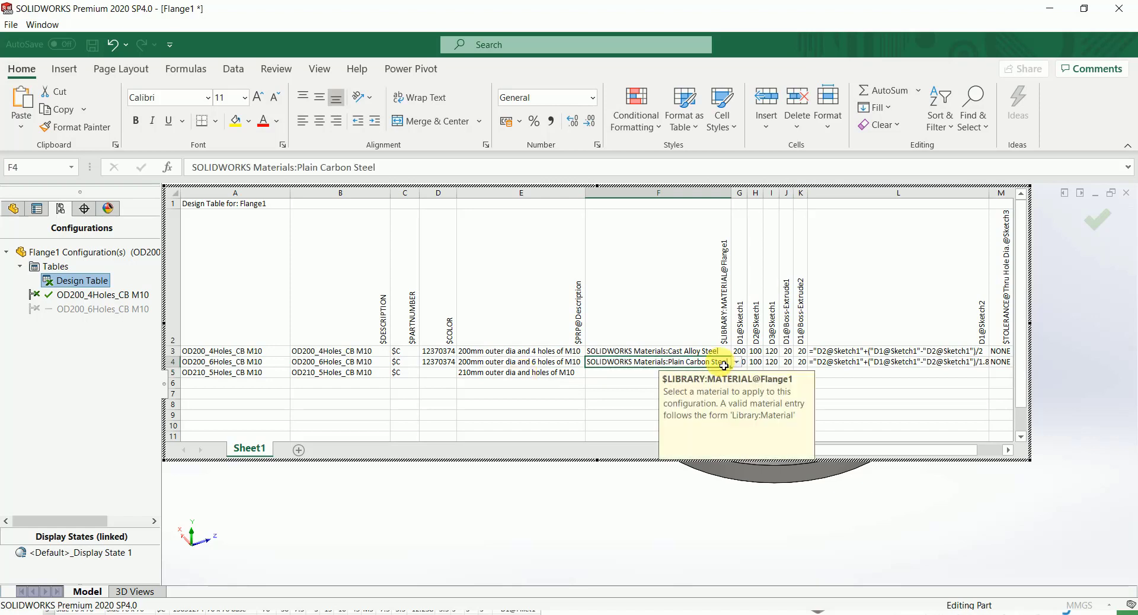
pyautogui.moveTo(731, 367)
pyautogui.mouseDown()
pyautogui.moveTo(736, 376)
pyautogui.moveTo(634, 379)
pyautogui.moveTo(718, 376)
pyautogui.mouseUp()
pyautogui.click(736, 372)
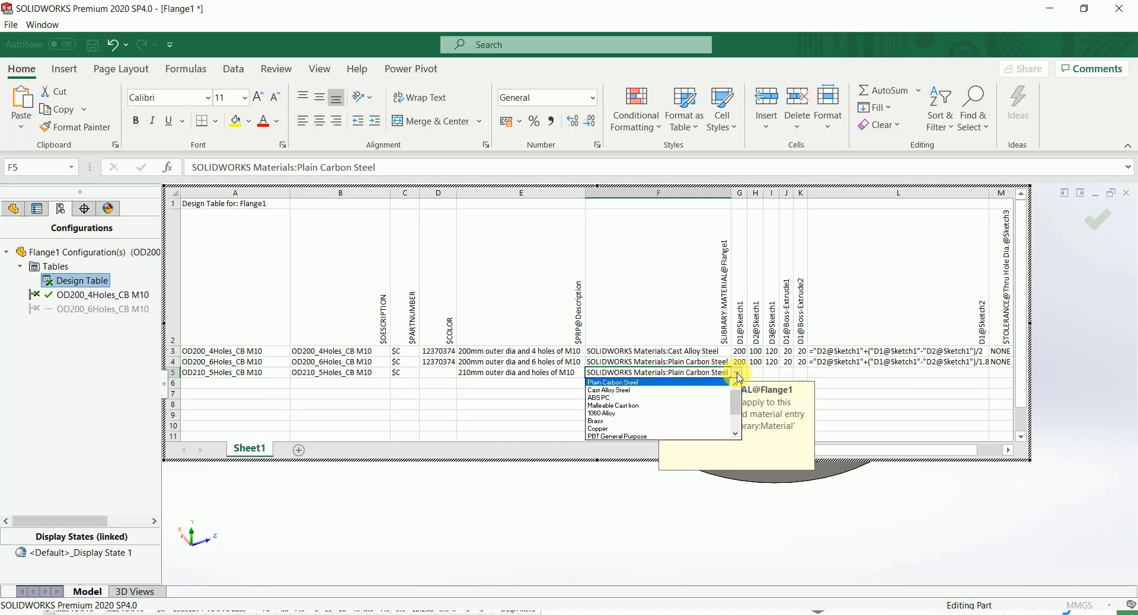
pyautogui.click(620, 406)
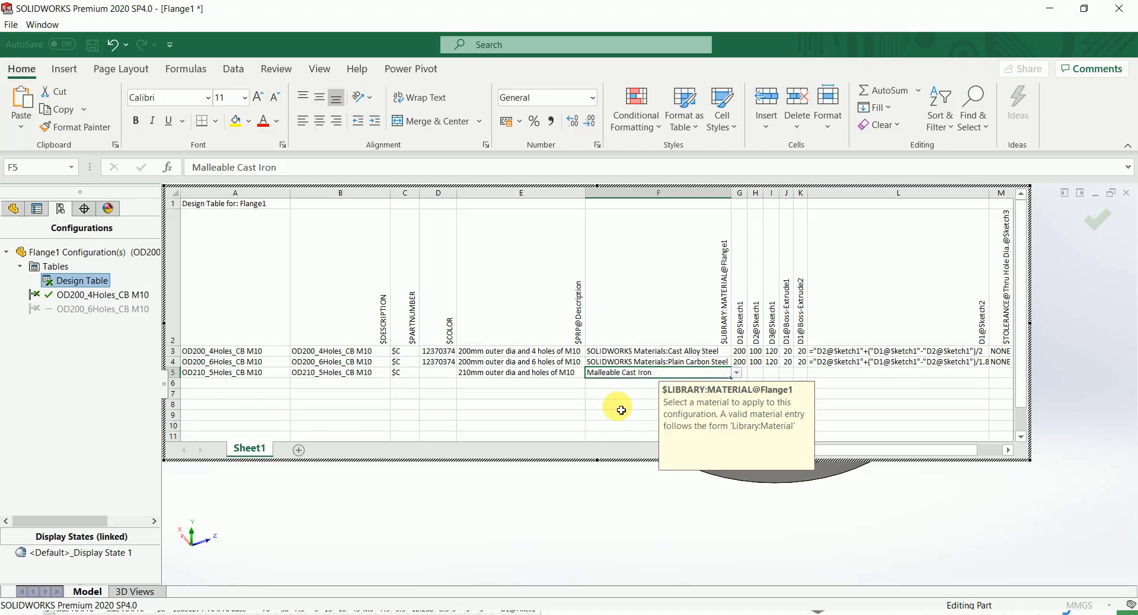
pyautogui.press('Tab')
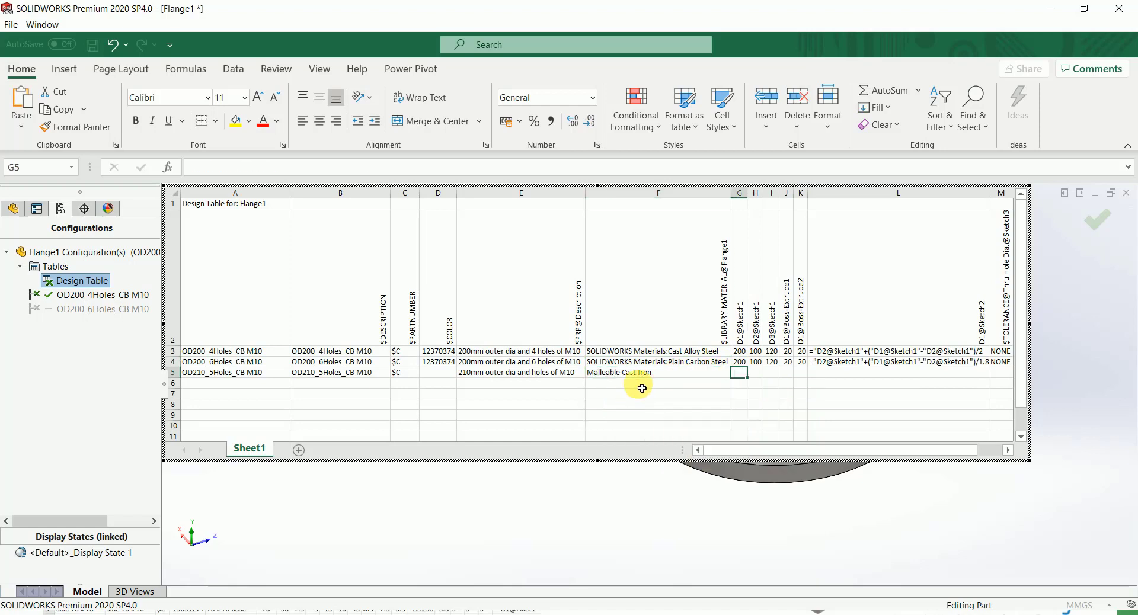
# - Set the new configuration's Sketch1 dimensions to D1 210, D2 100 and D3 120
pyautogui.write('210')
pyautogui.press('Tab')
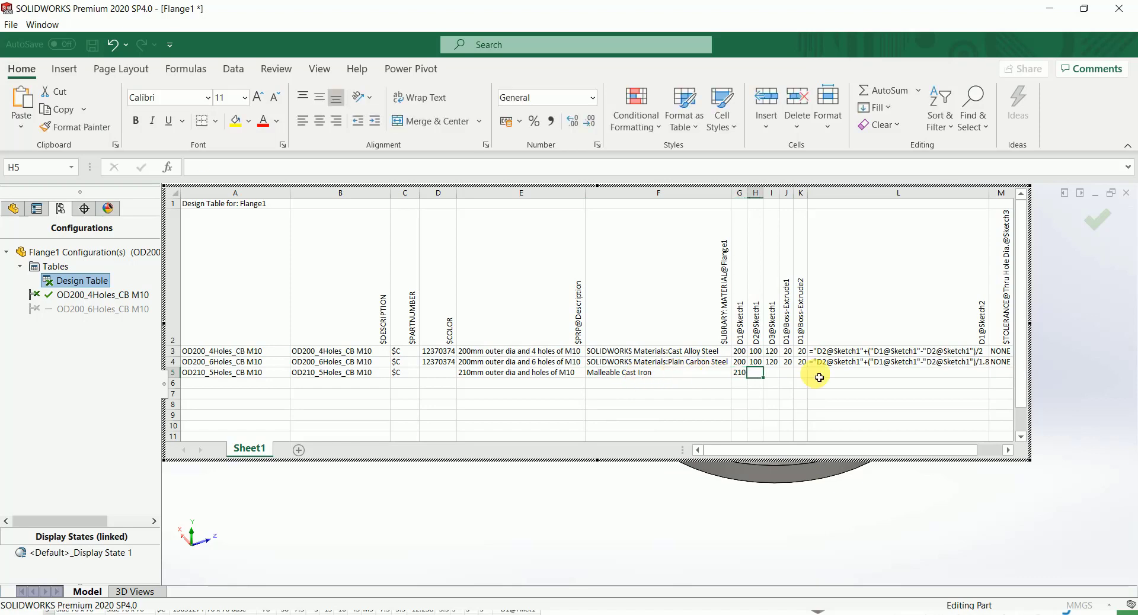
pyautogui.write('100')
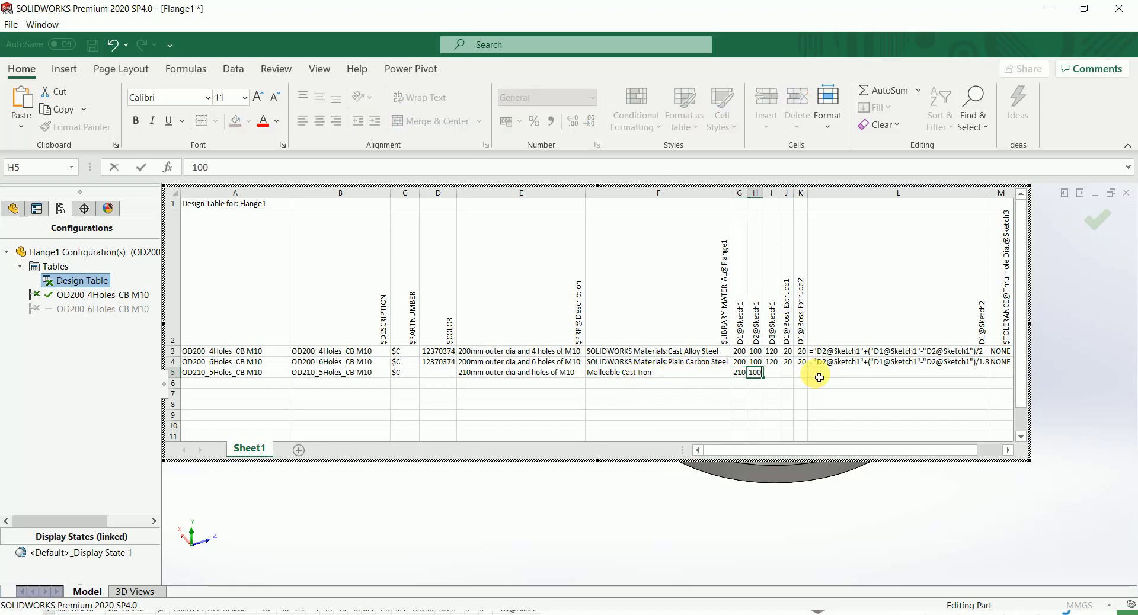
pyautogui.press('Tab')
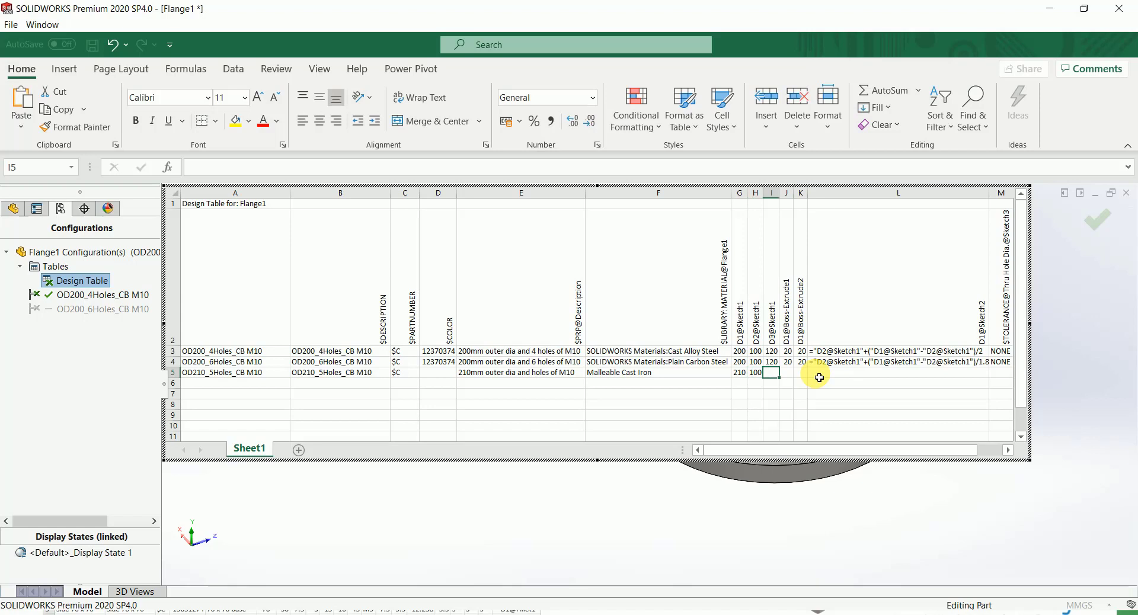
pyautogui.write('120')
pyautogui.press('Tab')
# - Set D1@Boss-Extrude1 and D1@Boss-Extrude2 of the new configuration to 30 each
pyautogui.write('30')
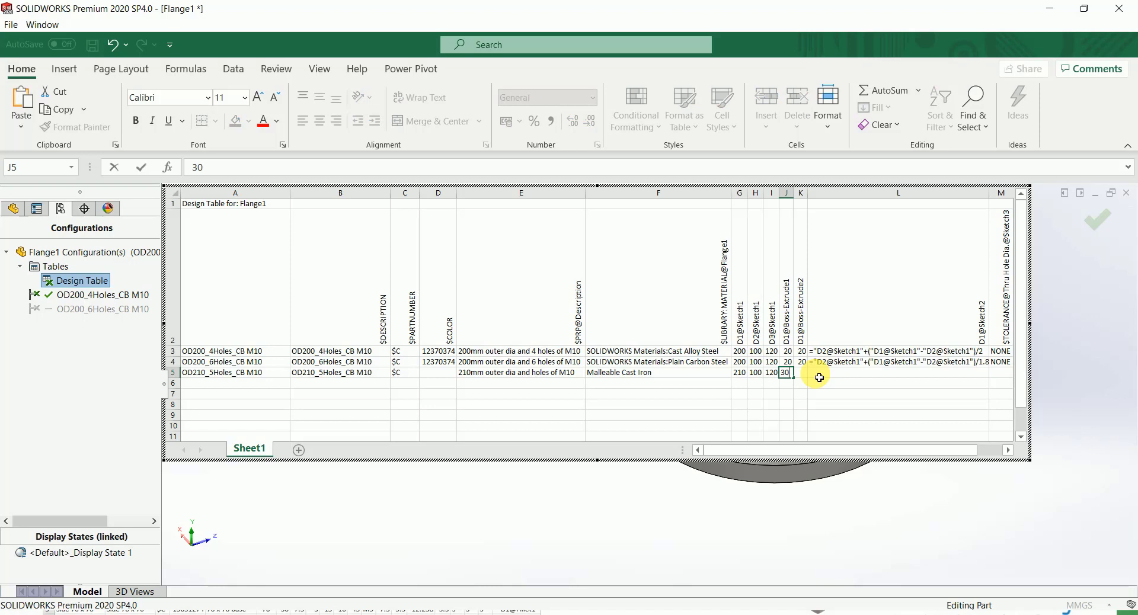
pyautogui.press('Tab')
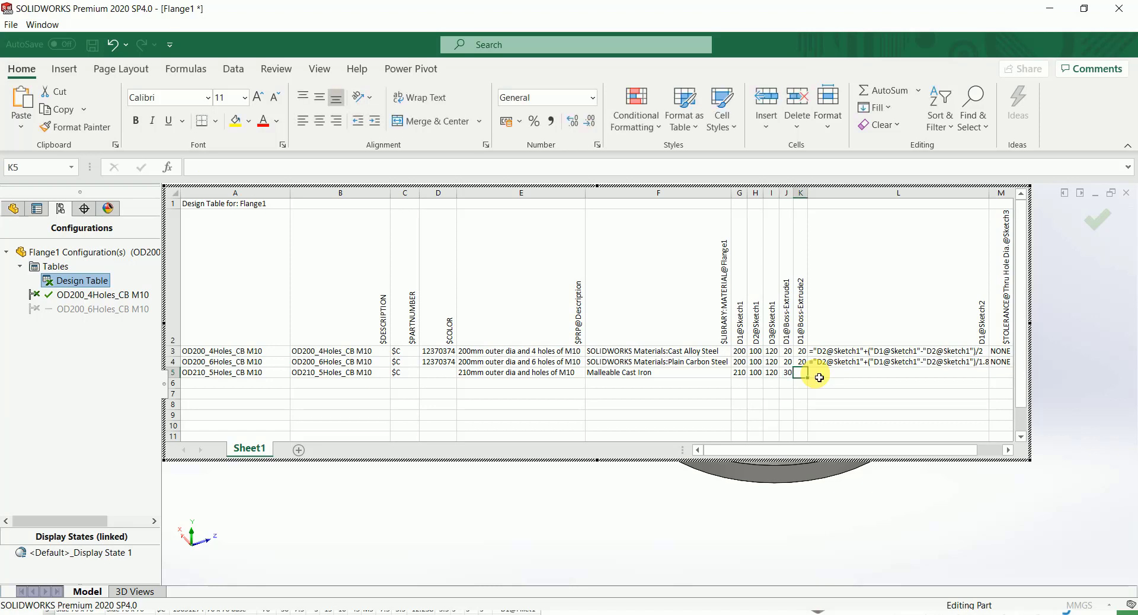
pyautogui.write('30')
pyautogui.press('Tab')
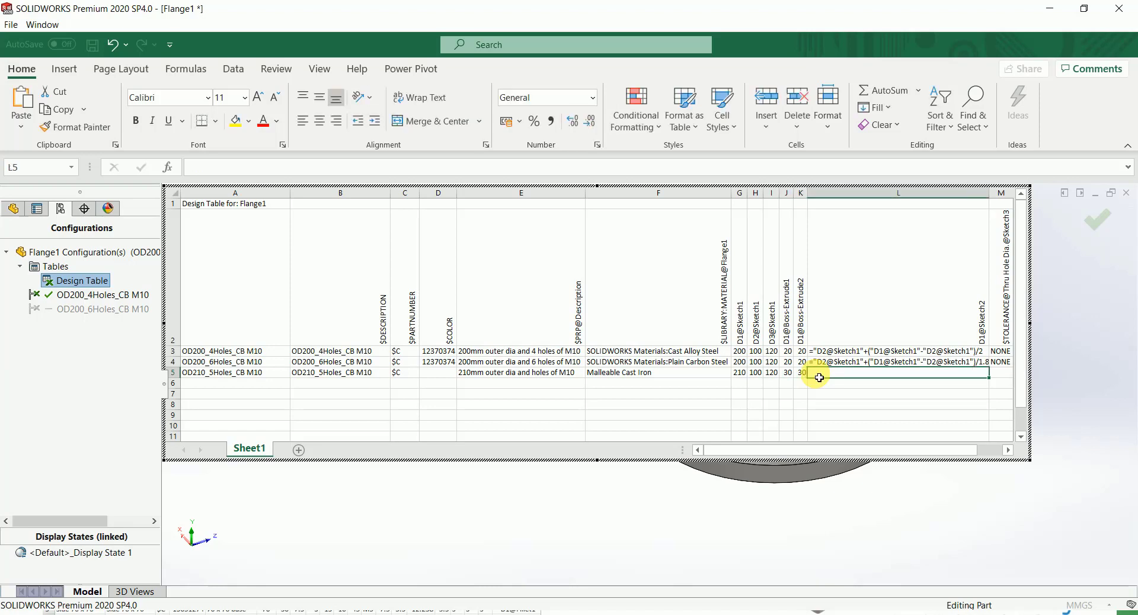
# - Fill the D1@Sketch2 equation down into the new row and change its divisor to 2
pyautogui.click(851, 365)
pyautogui.moveTo(993, 377); pyautogui.dragTo(986, 375)
pyautogui.click(936, 375)
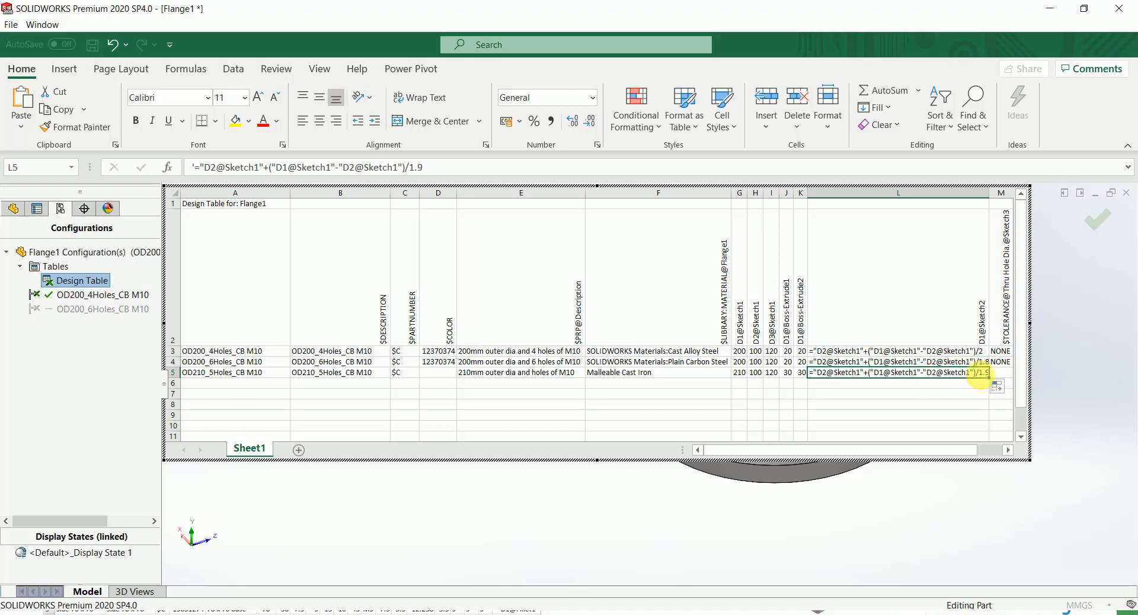
pyautogui.doubleClick(985, 375)
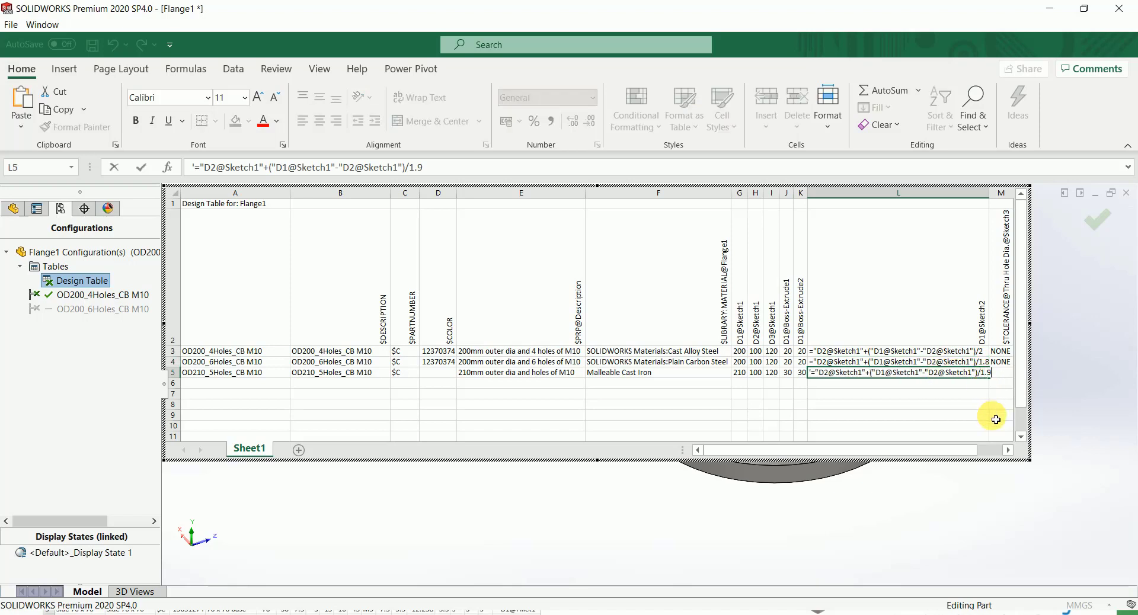
pyautogui.press('BackSpace')
pyautogui.press('Tab')
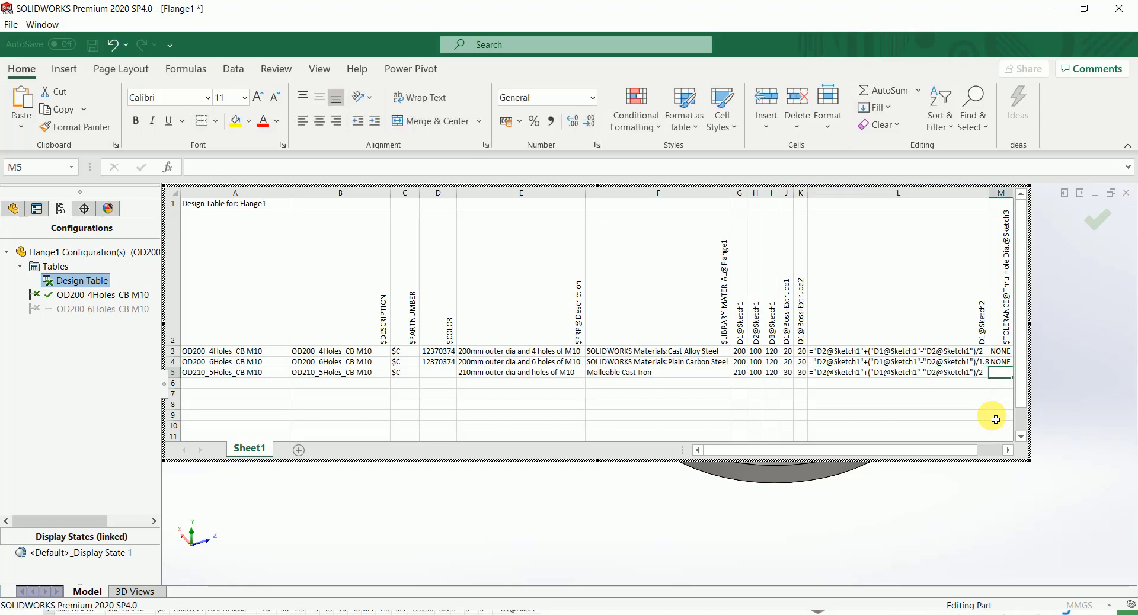
# - Copy the six-hole configuration's Sketch3 tolerance, counterbore and thru-hole values and D3@CirPattern1 value down into the new row
pyautogui.press('Tab')
pyautogui.press('Tab')
pyautogui.press('Tab')
pyautogui.press('Tab')
pyautogui.press('Tab')
pyautogui.press('Tab')
pyautogui.press('Tab')
pyautogui.press('Tab')
pyautogui.press('Tab')
pyautogui.press('Tab')
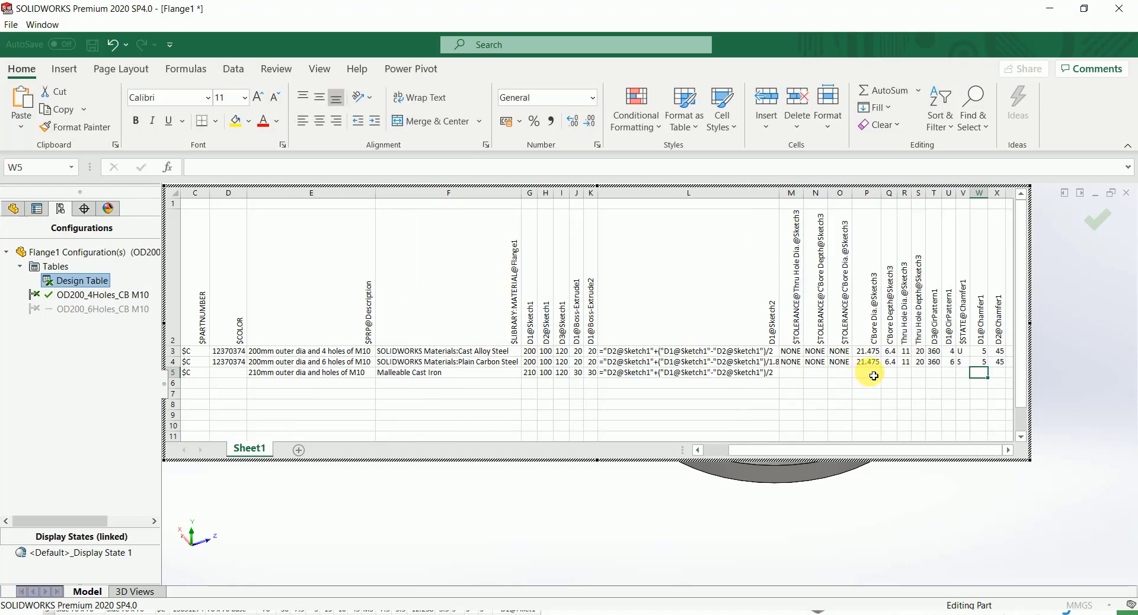
pyautogui.moveTo(868, 362); pyautogui.dragTo(945, 382)
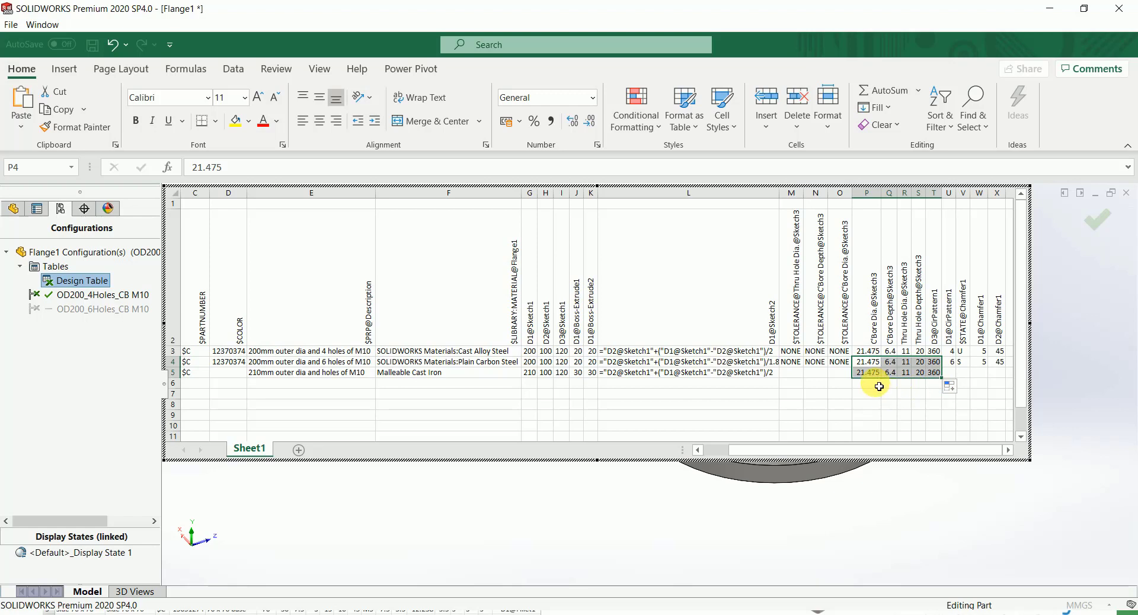
pyautogui.moveTo(791, 362); pyautogui.dragTo(854, 377)
pyautogui.click(830, 406)
pyautogui.click(905, 373)
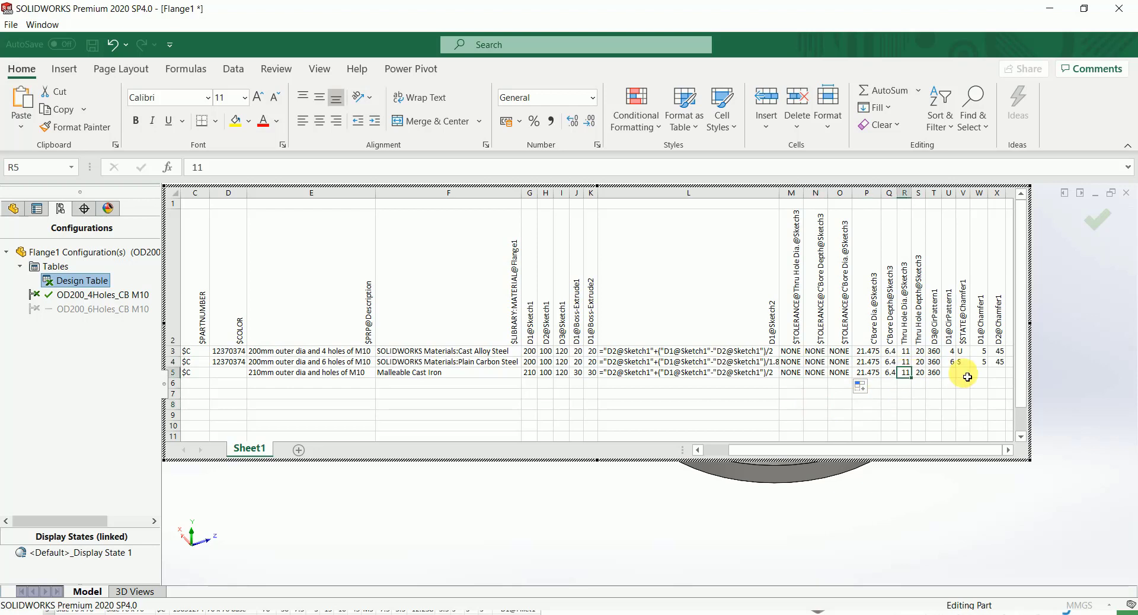
# - Set the new configuration's D1@CirPattern1 instance count to 5
pyautogui.click(951, 374)
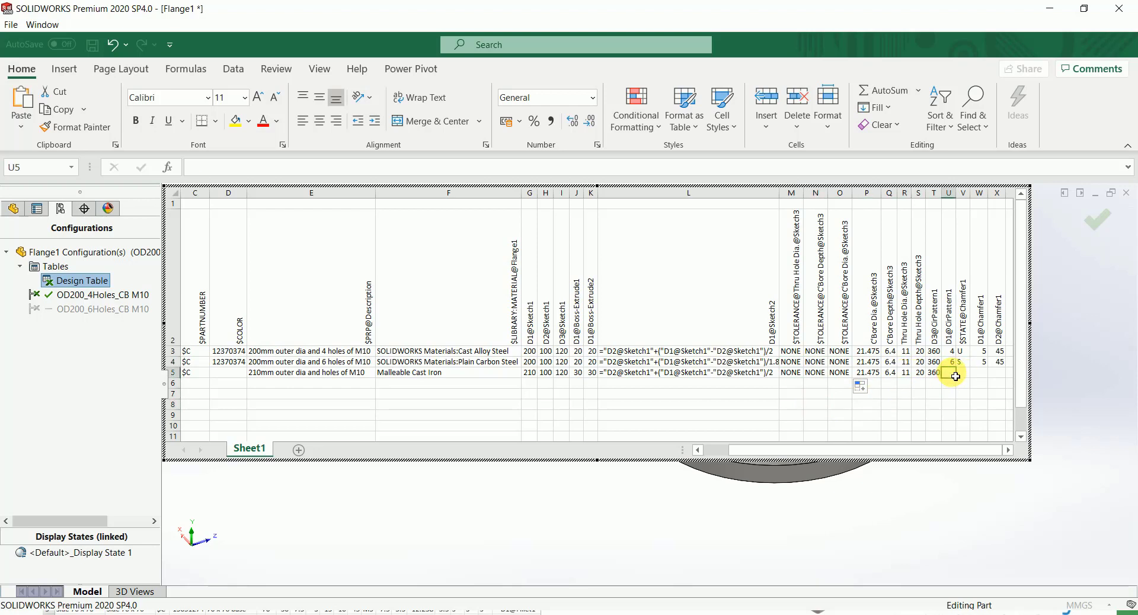
pyautogui.write('5')
pyautogui.press('Tab')
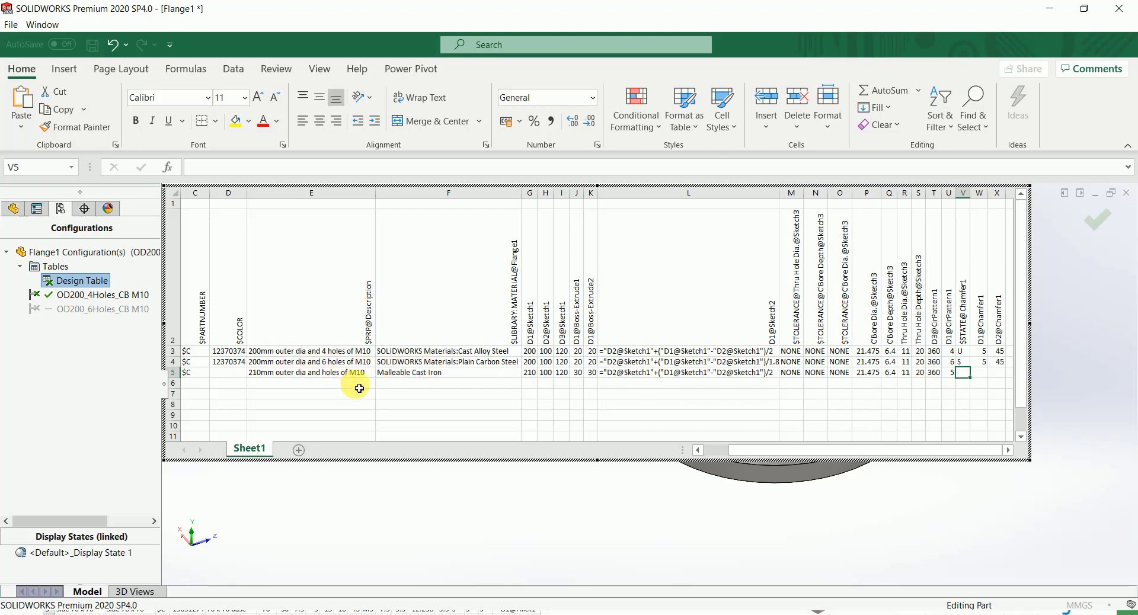
# - Correct the new configuration's $PRP@Description to "210mm outer dia and 5 holes of M10"
pyautogui.doubleClick(326, 372)
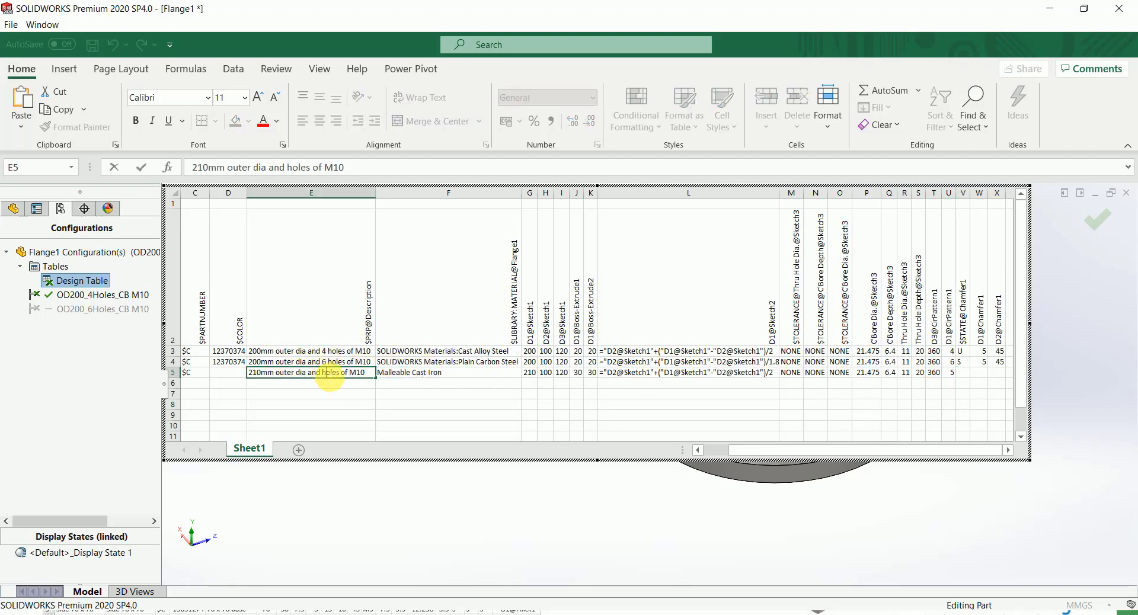
pyautogui.write('5')
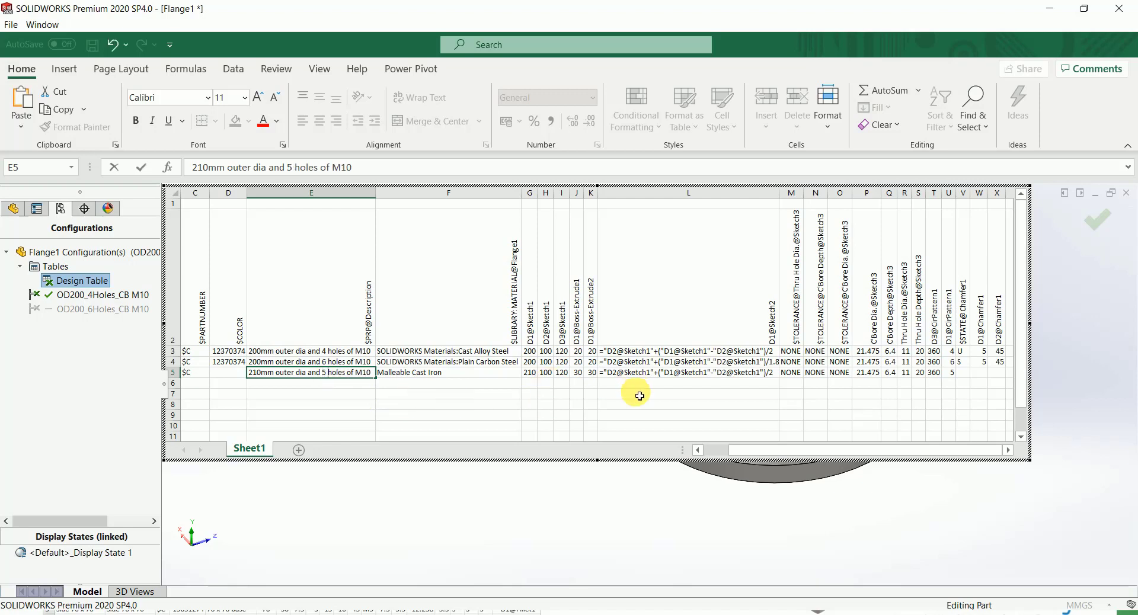
pyautogui.press('Tab')
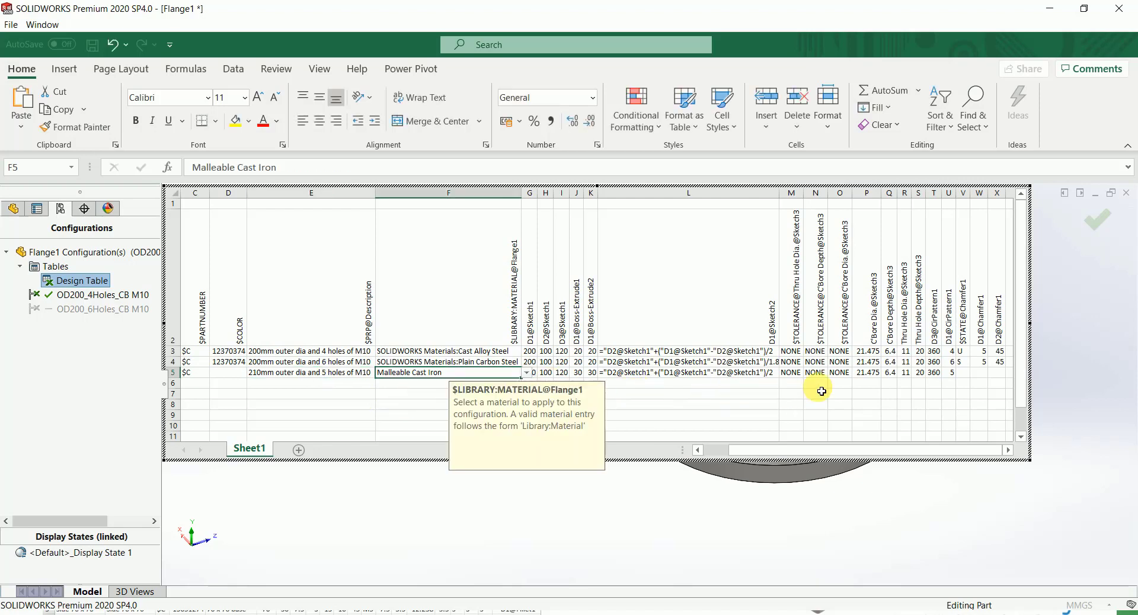
# - Copy the $STATE@Chamfer1 entry into the new row and change it to U so the chamfer is unsuppressed
pyautogui.click(966, 376)
pyautogui.press('Up')
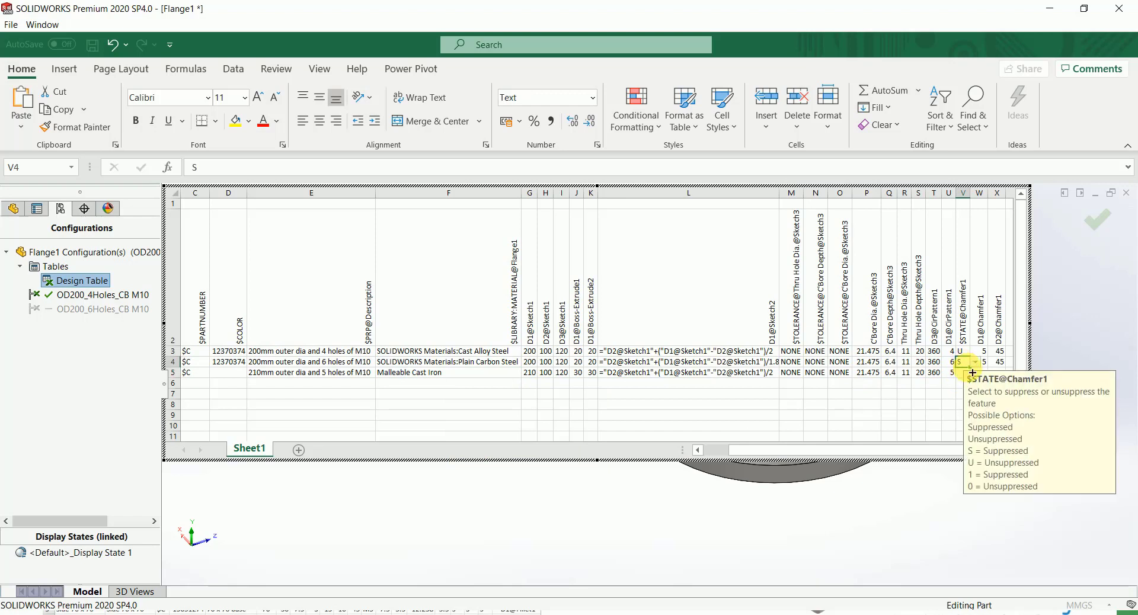
pyautogui.click(903, 404)
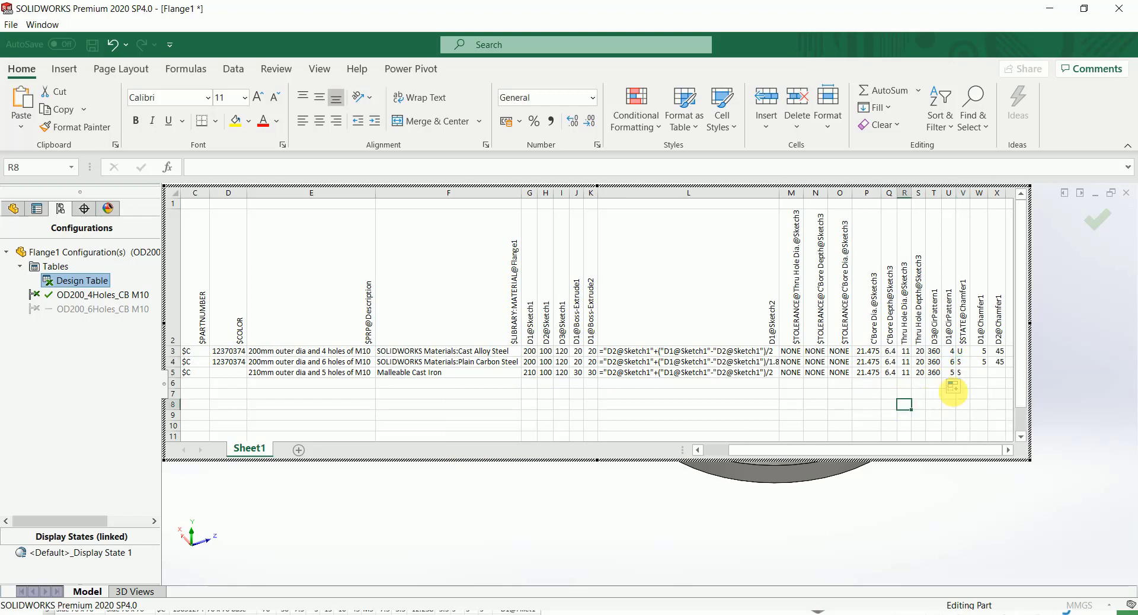
pyautogui.click(967, 376)
pyautogui.click(975, 372)
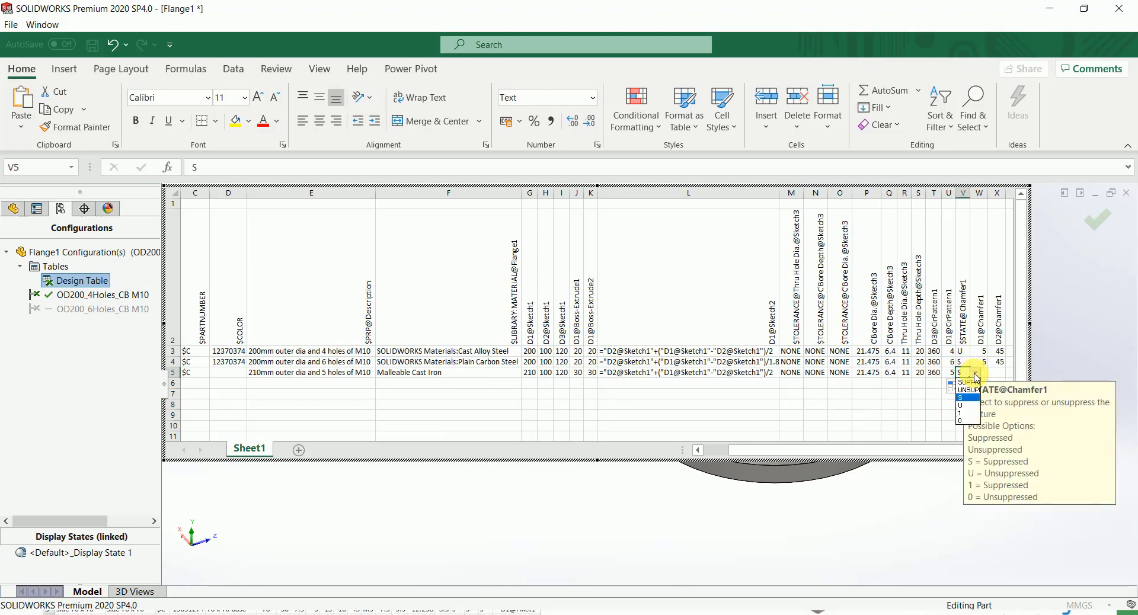
pyautogui.click(963, 405)
pyautogui.press('Tab')
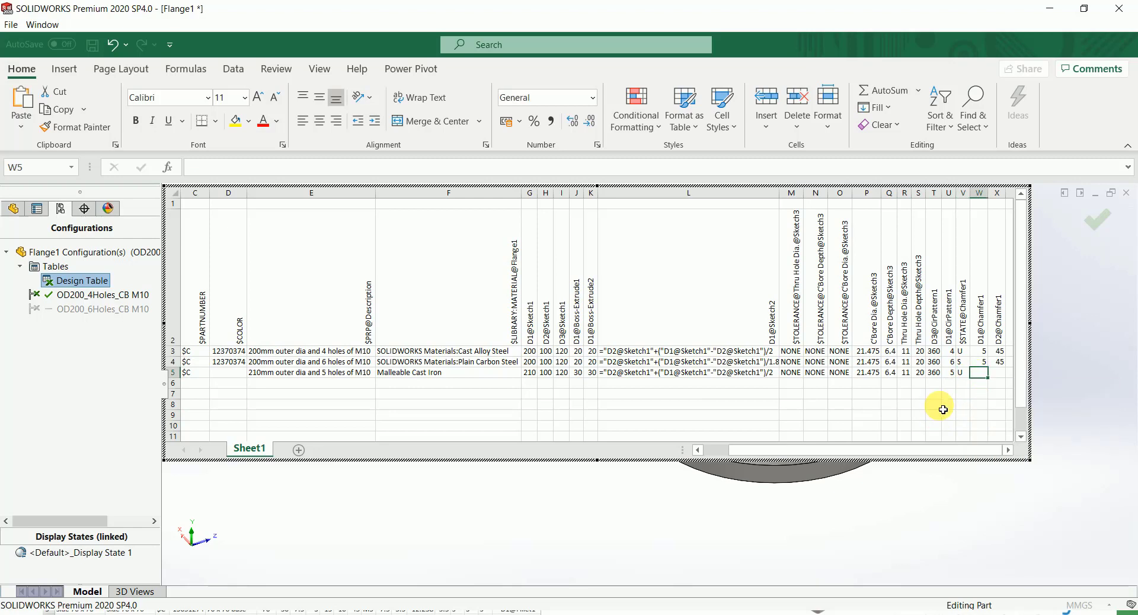
# - Set the new configuration's D1@Chamfer1 to 5 and D2@Chamfer1 to 45
pyautogui.write('5')
pyautogui.press('Tab')
pyautogui.write('45')
pyautogui.press('Tab')
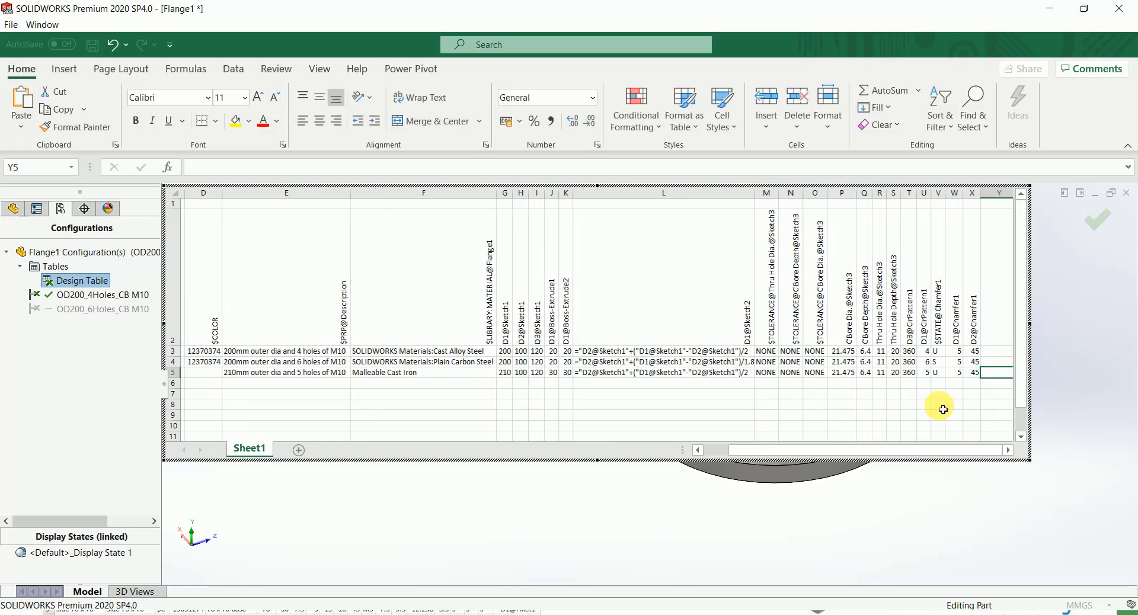
# - Close the design table to generate the five-hole configuration, and activate OD210_5Holes_CB M10
pyautogui.click(1100, 232)
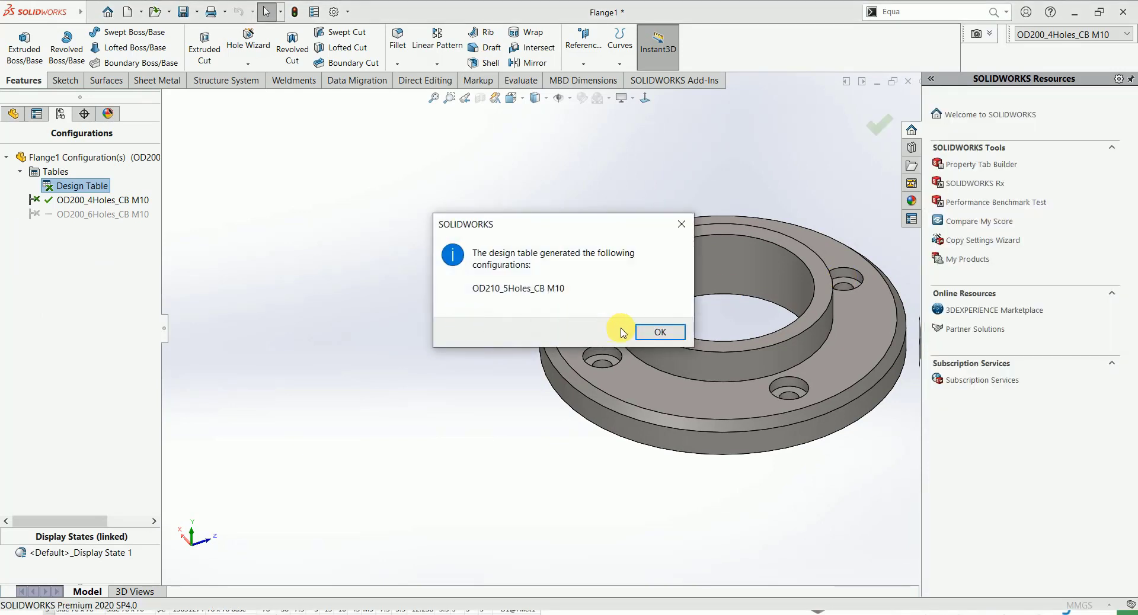
pyautogui.click(653, 333)
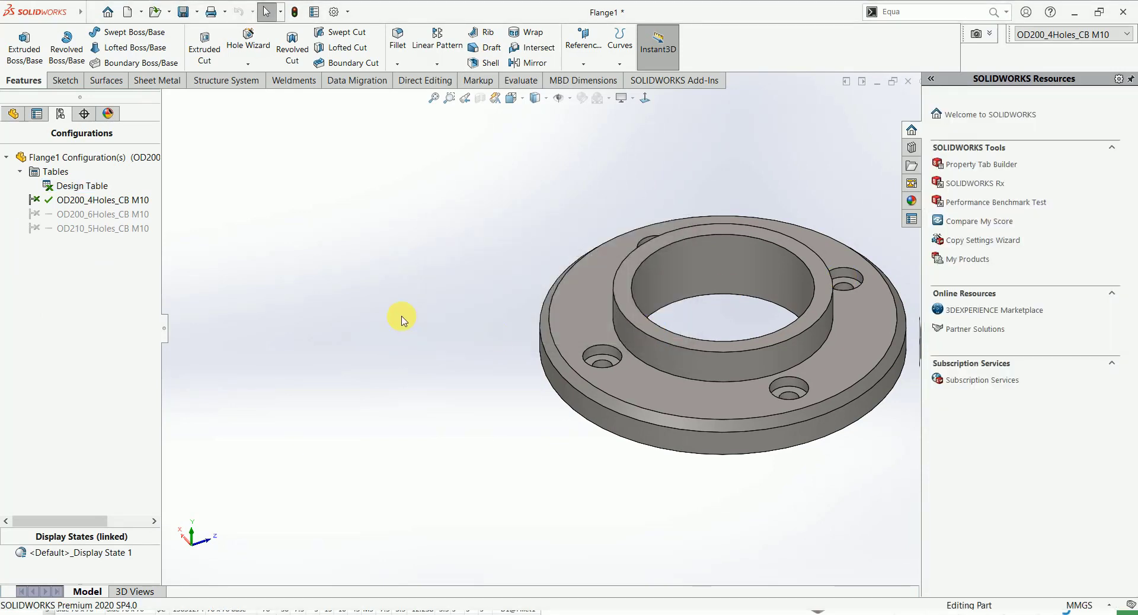
pyautogui.doubleClick(60, 232)
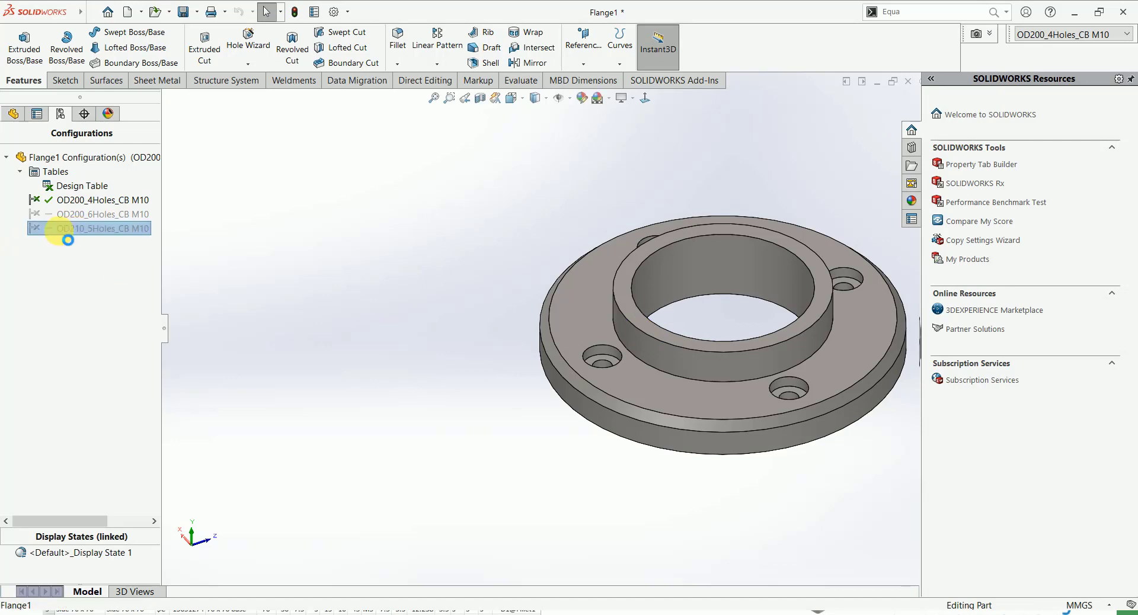
pyautogui.moveTo(651, 308); pyautogui.dragTo(574, 322, button='middle')
pyautogui.moveTo(554, 437); pyautogui.dragTo(509, 355, button='middle')
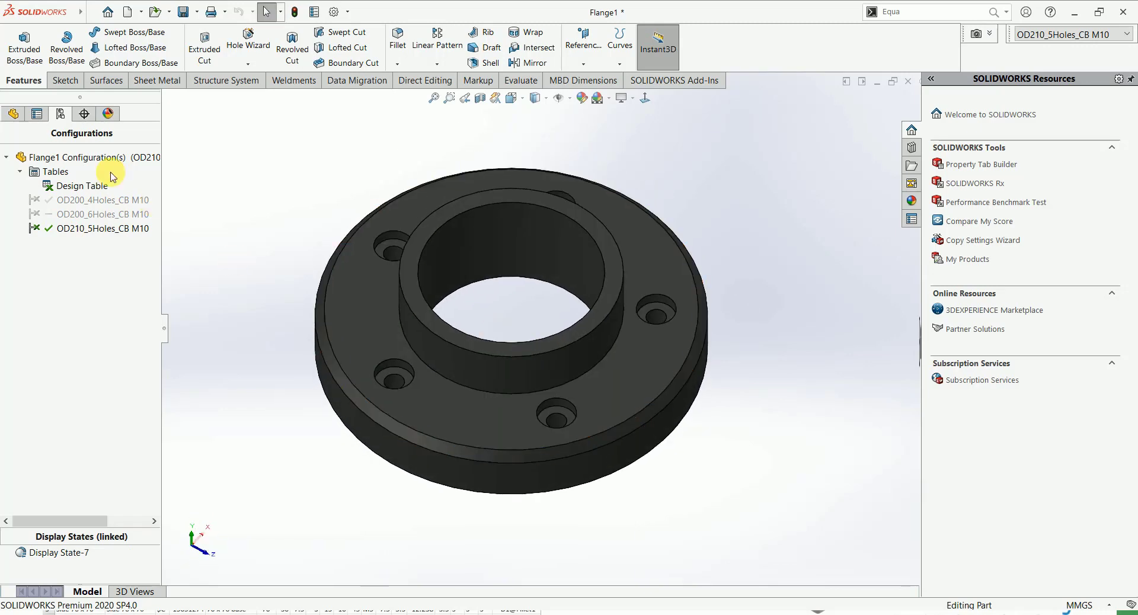
# - Switch to OD200_6Holes_CB M10 and back to OD210_5Holes_CB M10, and display the part's feature tree
pyautogui.click(62, 217)
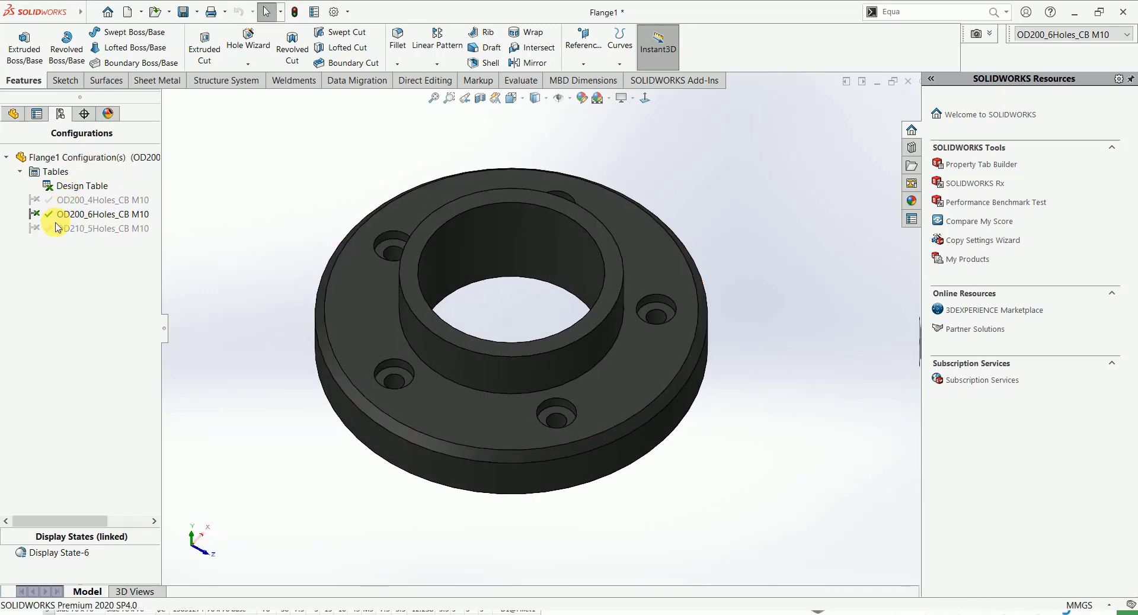
pyautogui.doubleClick(56, 226)
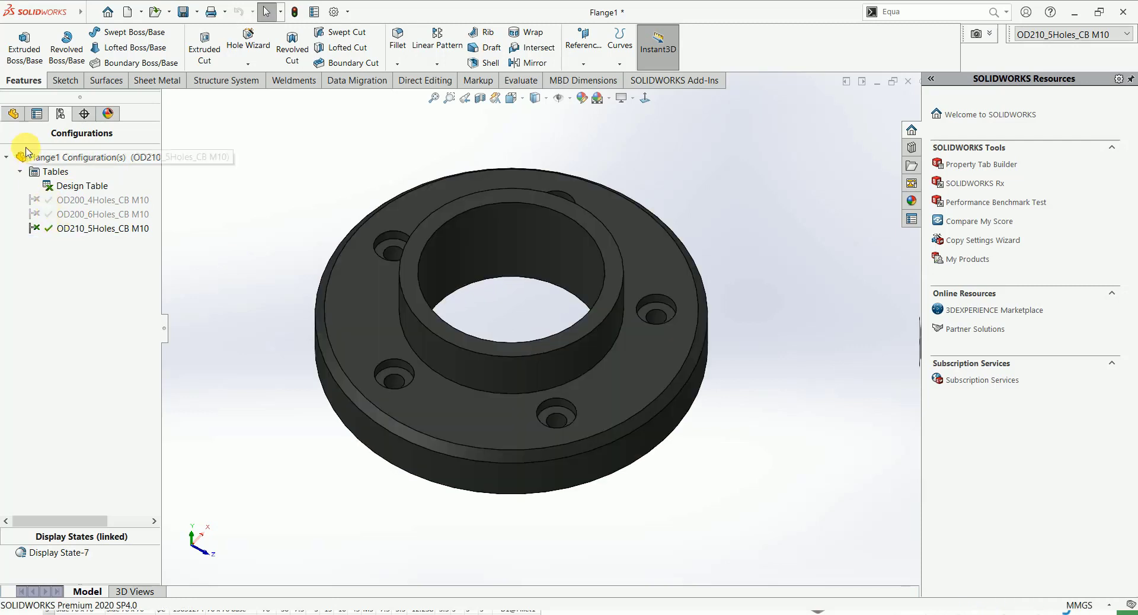
pyautogui.click(13, 113)
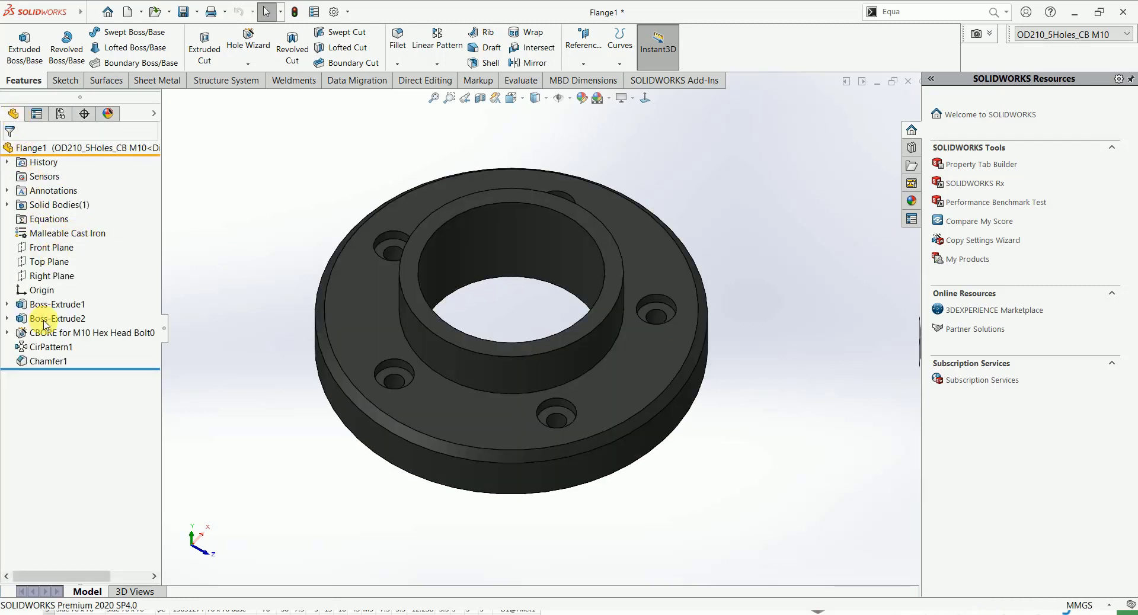
# - Orbit the flange to inspect the five-hole configuration and save the part
pyautogui.moveTo(47, 364)
pyautogui.moveTo(379, 385); pyautogui.dragTo(326, 291, button='middle')
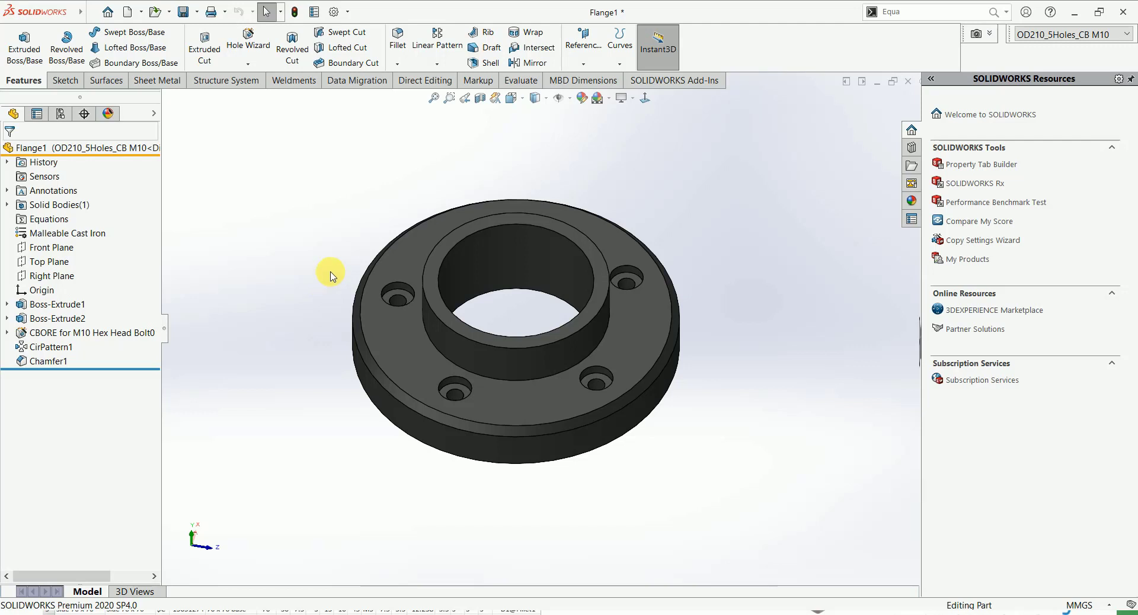
pyautogui.hotkey('ctrl', 's')
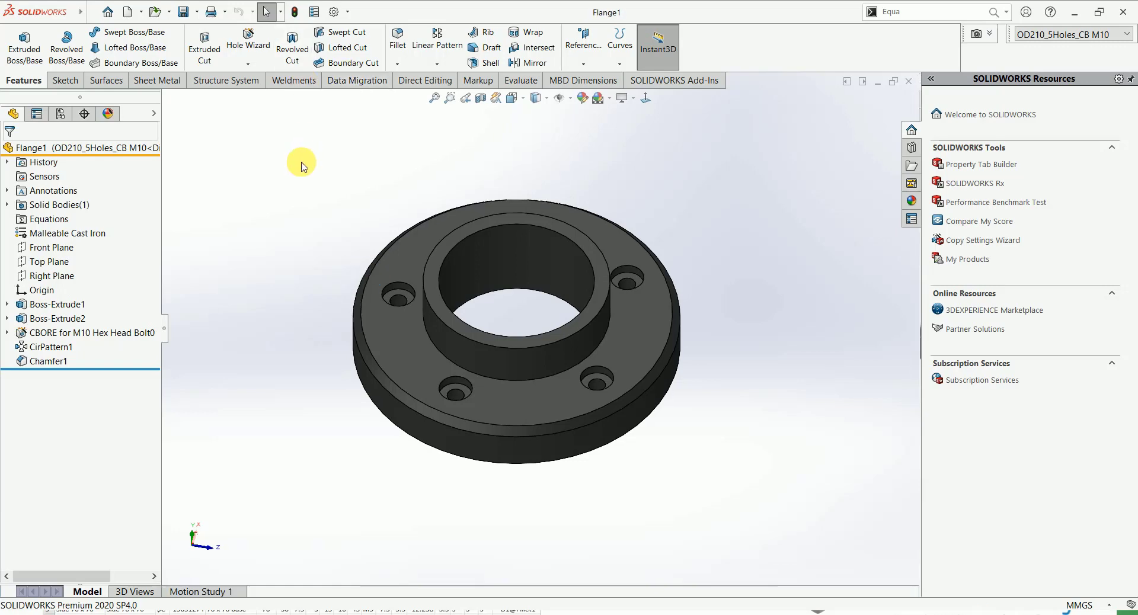
# - Open the part's file properties and display the configuration-specific properties applied to This Configuration
pyautogui.click(364, 154)
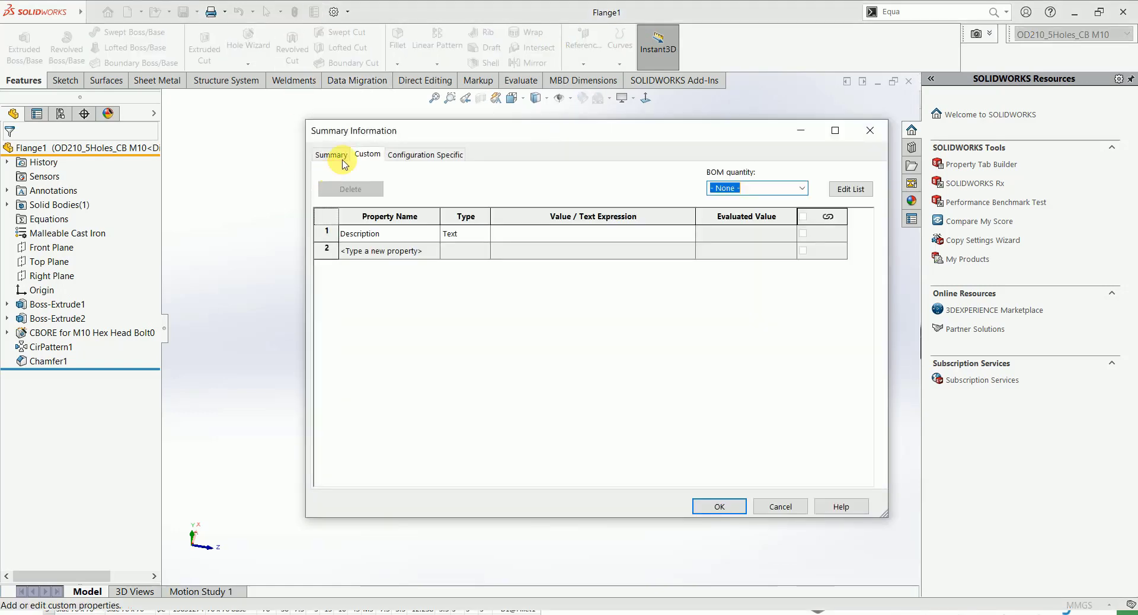
pyautogui.click(397, 154)
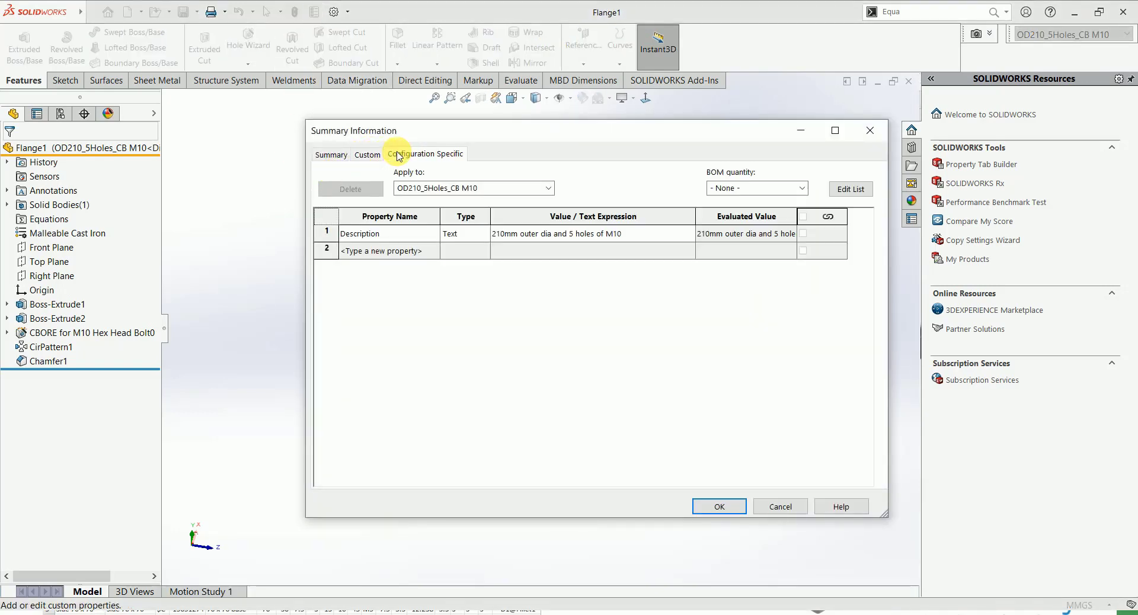
pyautogui.click(549, 189)
pyautogui.click(534, 201)
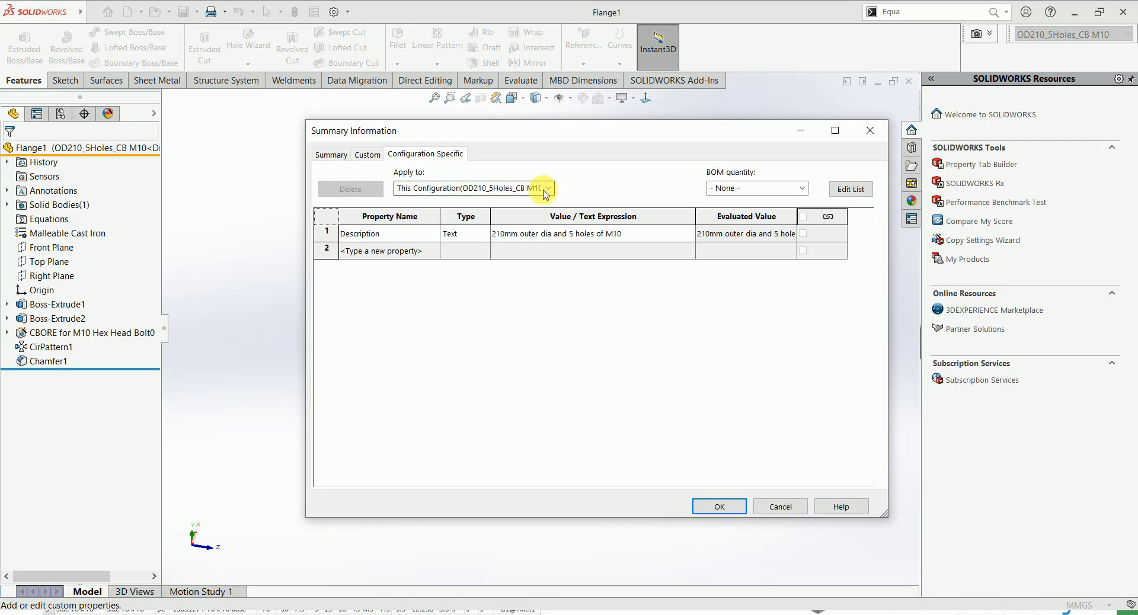
# - Check the configuration-specific Description property for OD200_4Holes_CB M10 and OD210_5Holes_CB M10
pyautogui.click(548, 189)
pyautogui.click(489, 213)
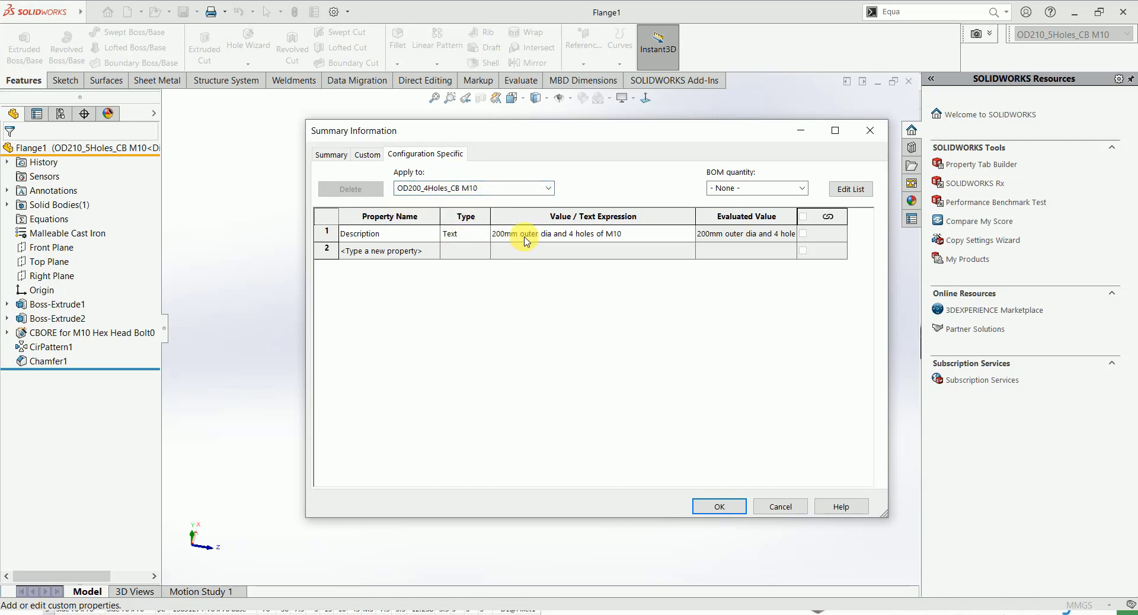
pyautogui.click(548, 188)
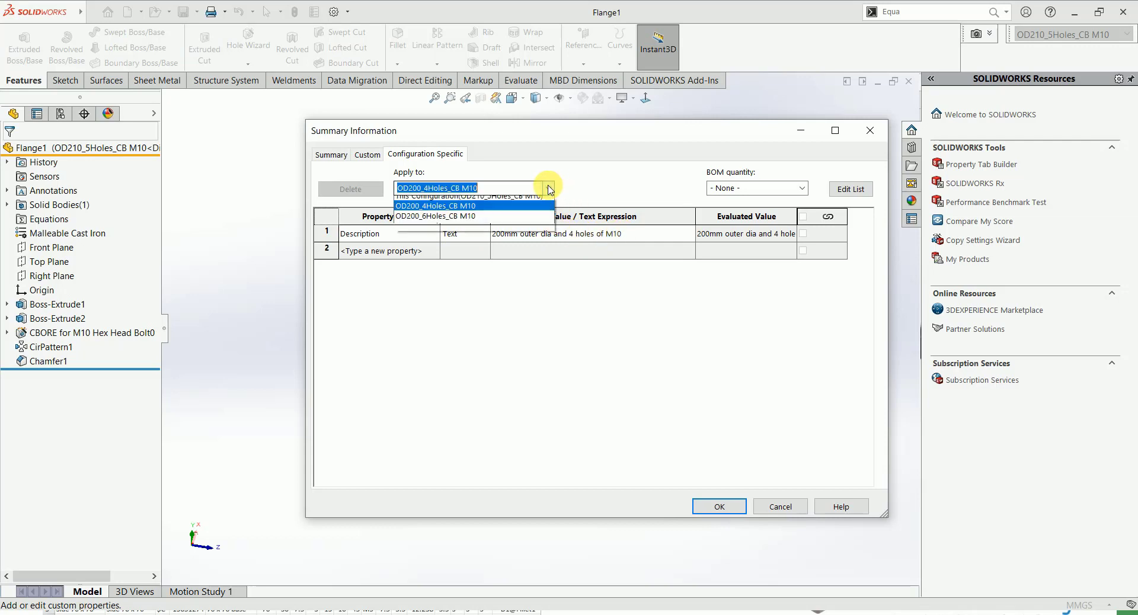
pyautogui.click(507, 232)
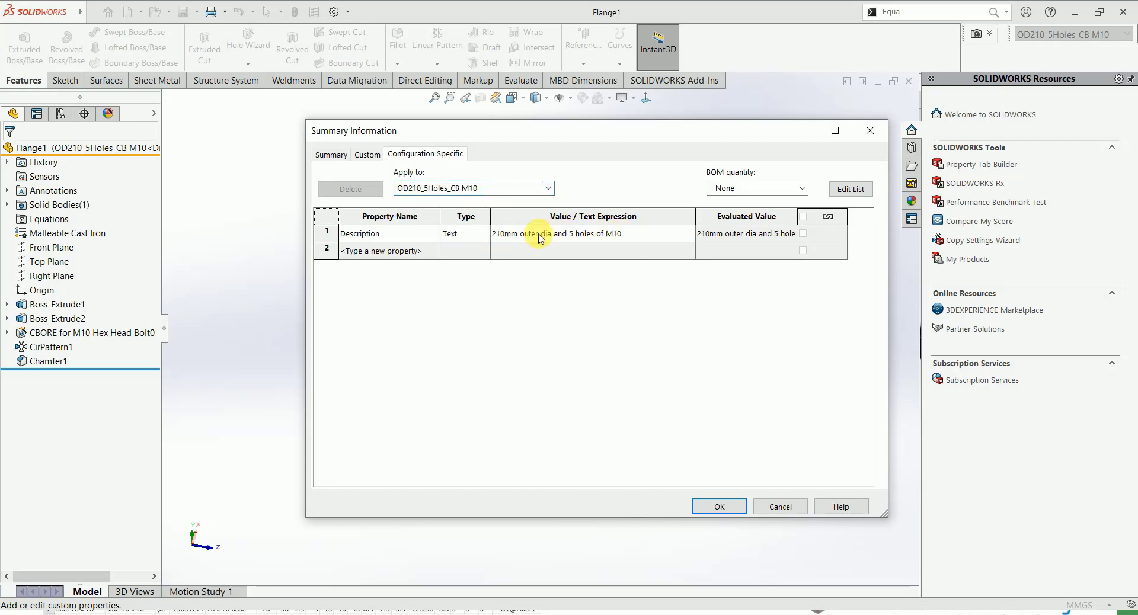
# - Review the configuration-specific Description property of the OD210_5Holes_CB M10 configuration and accept the properties
pyautogui.click(549, 188)
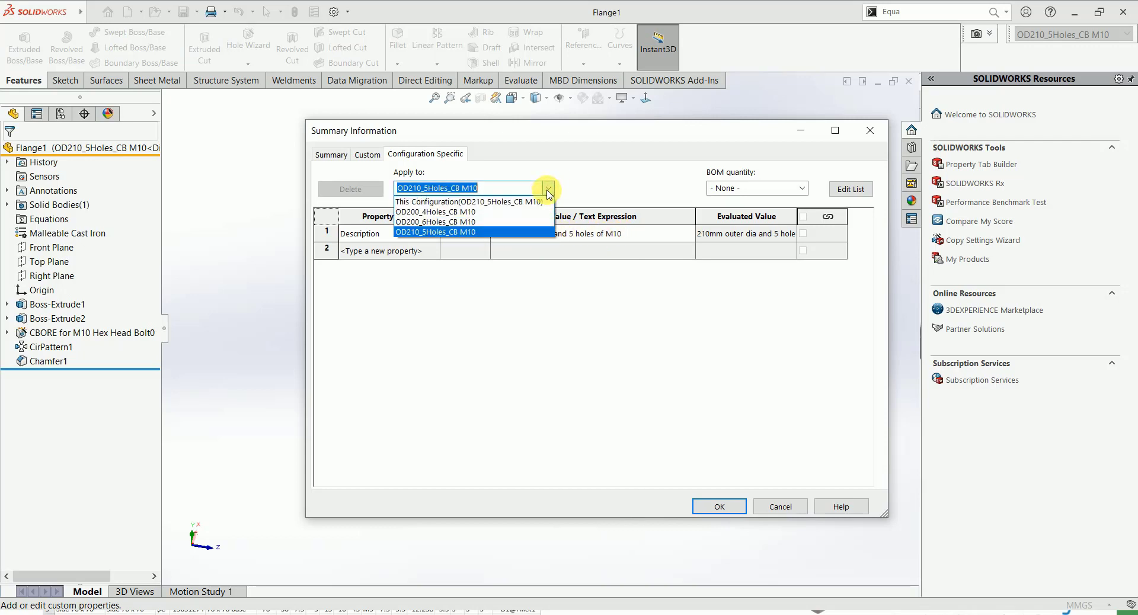
pyautogui.click(492, 232)
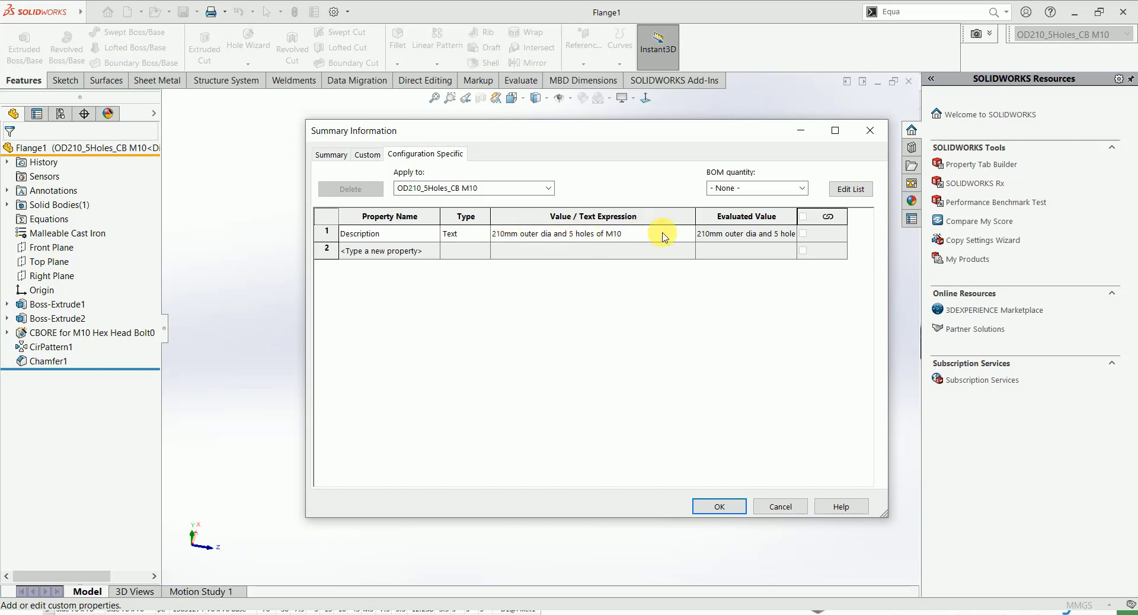
pyautogui.moveTo(528, 133); pyautogui.dragTo(443, 122)
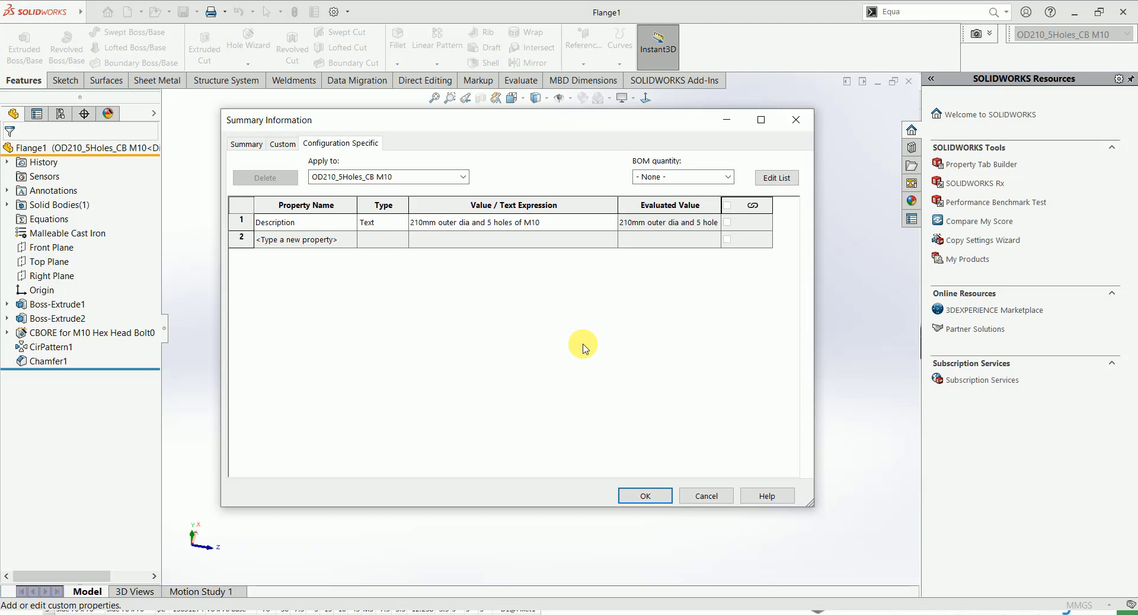
pyautogui.click(621, 494)
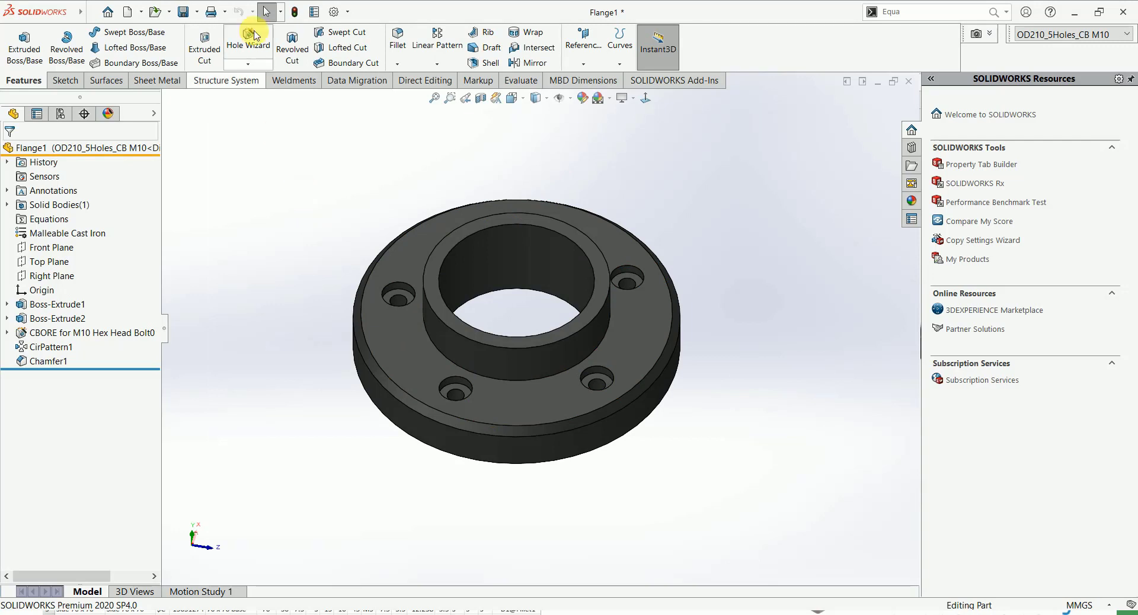
# - Reopen the flange's configuration-specific properties, view the available property names for a new row, and close without adding one
pyautogui.click(314, 12)
pyautogui.click(349, 240)
pyautogui.click(351, 238)
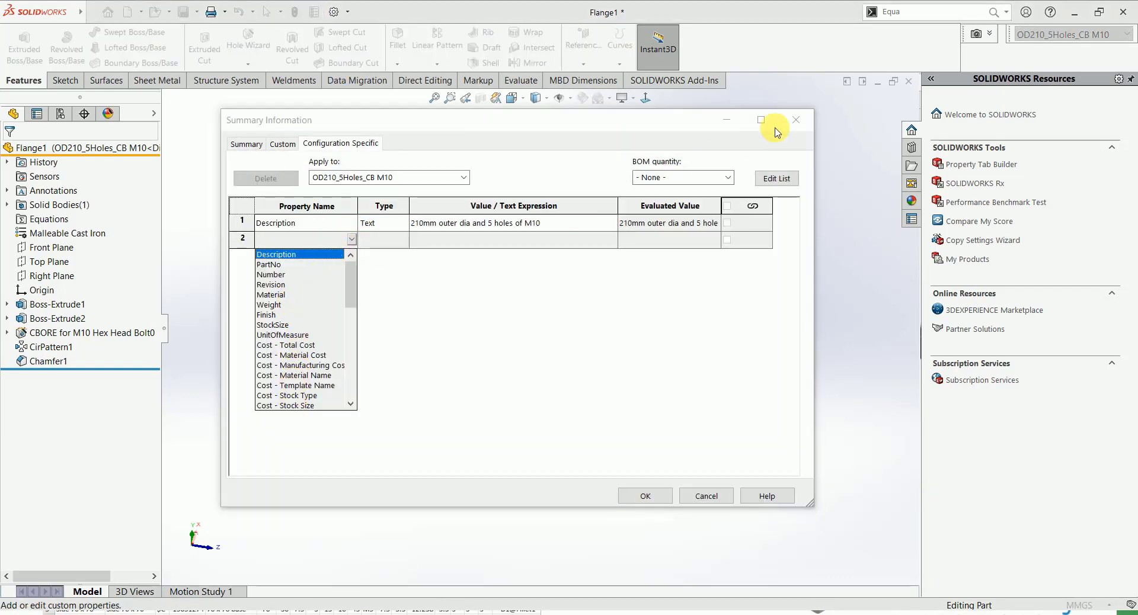
pyautogui.click(796, 120)
pyautogui.click(796, 120)
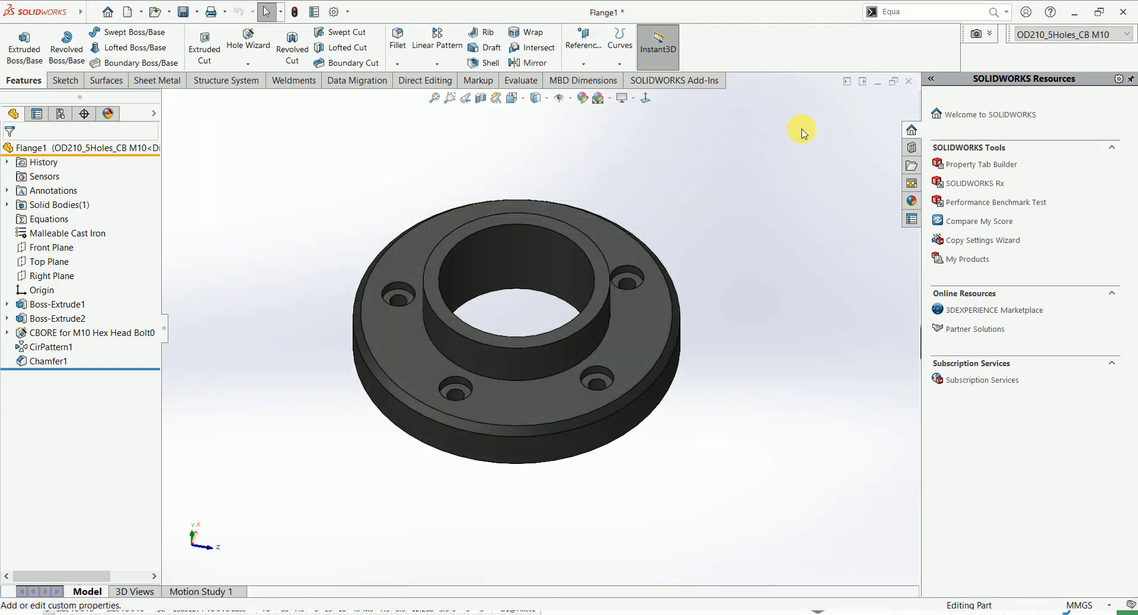
# - Close the Flange1 part without saving its changes and switch to the PowerPoint slide show
pyautogui.click(908, 81)
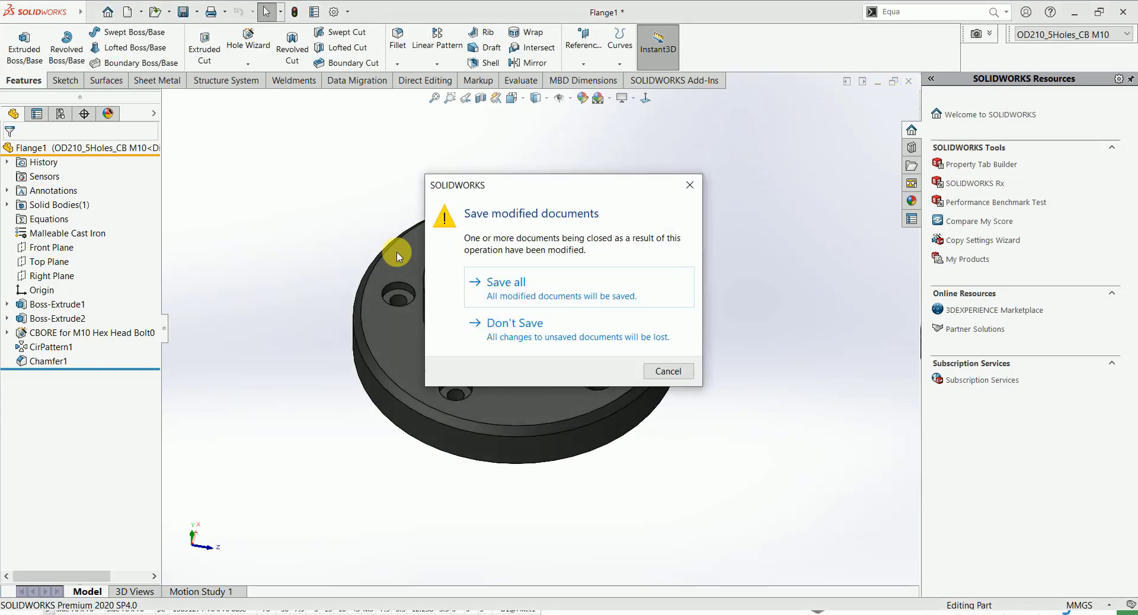
pyautogui.click(511, 324)
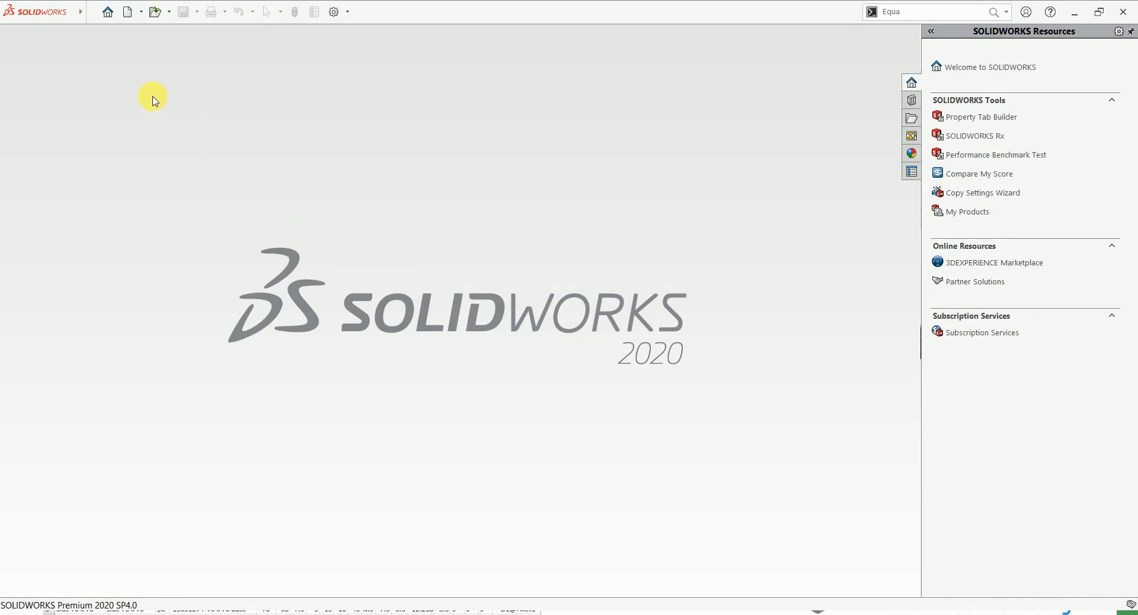
pyautogui.hotkey('alt', 'Tab')
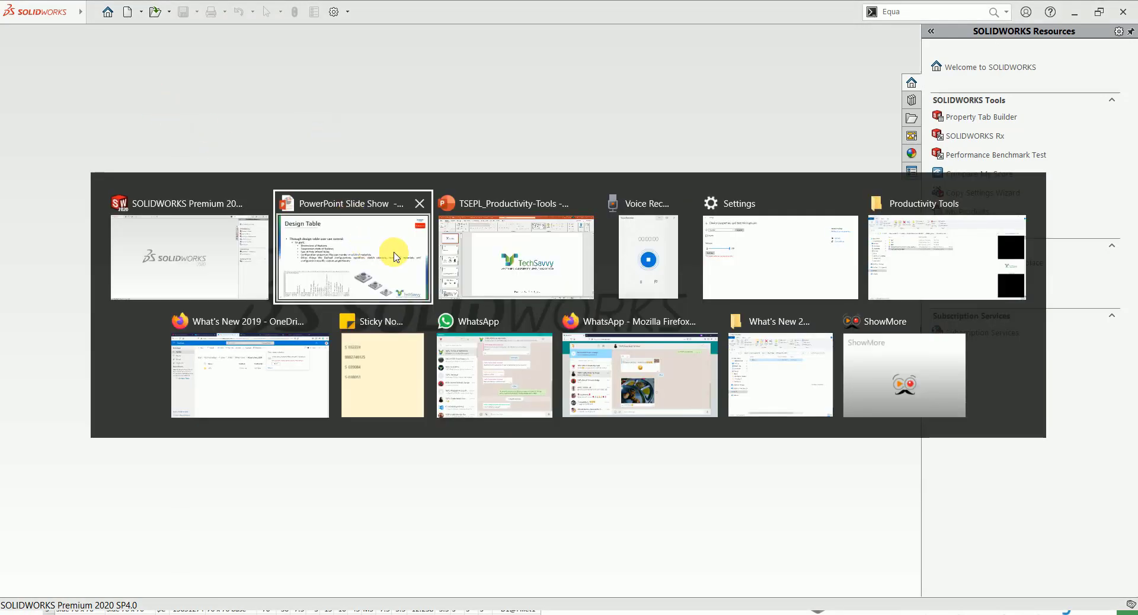
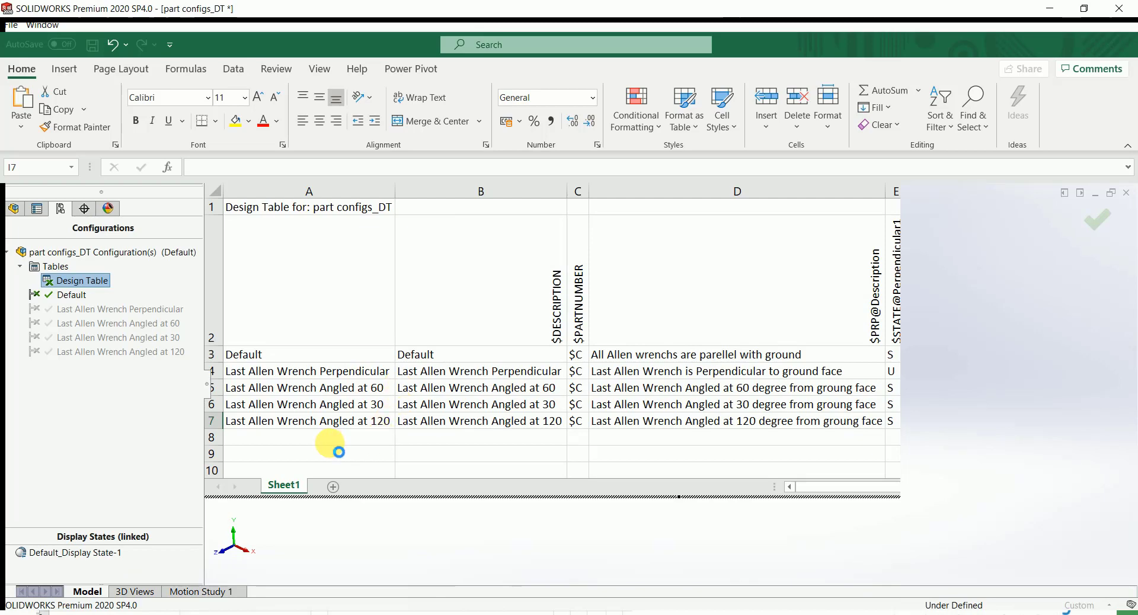
# - Leave the design table of the part configs_DT assembly and expand its mate group in the feature tree
pyautogui.click(315, 404)
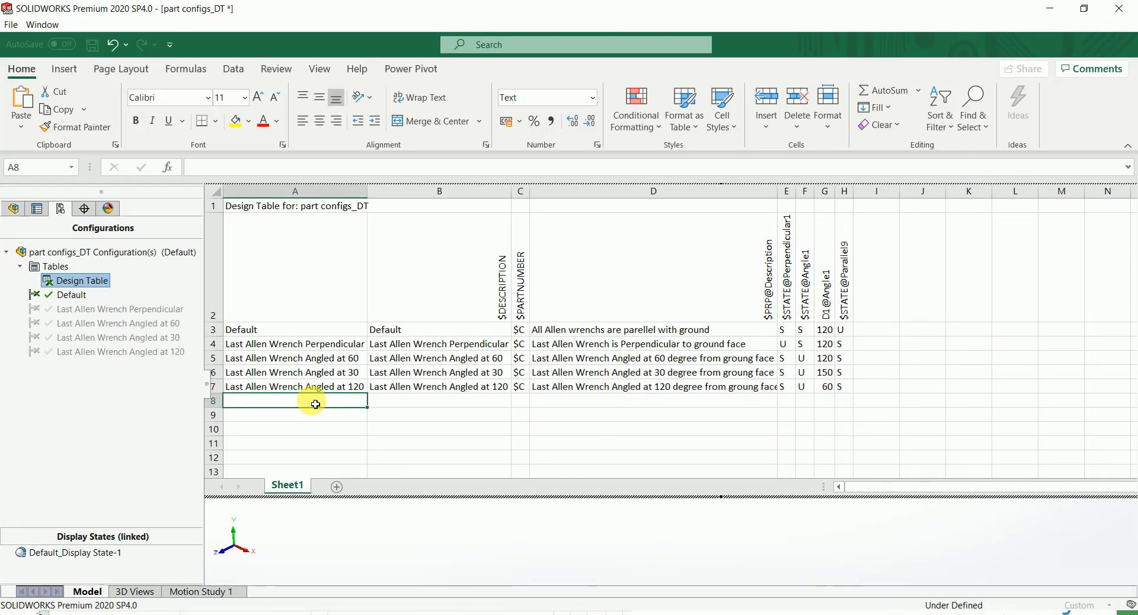
pyautogui.click(706, 533)
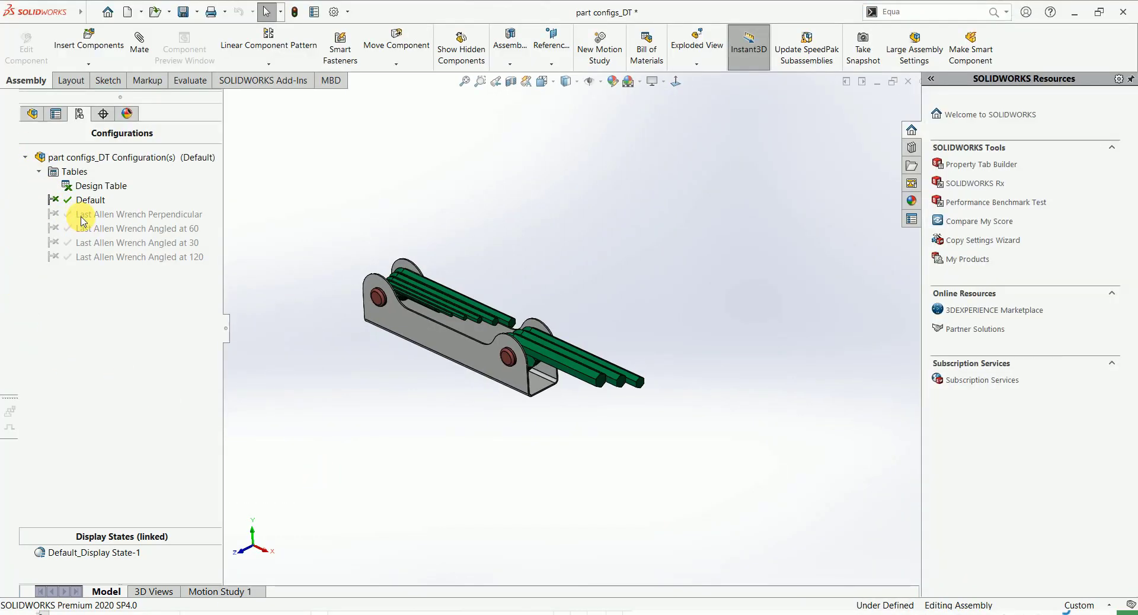
pyautogui.click(32, 113)
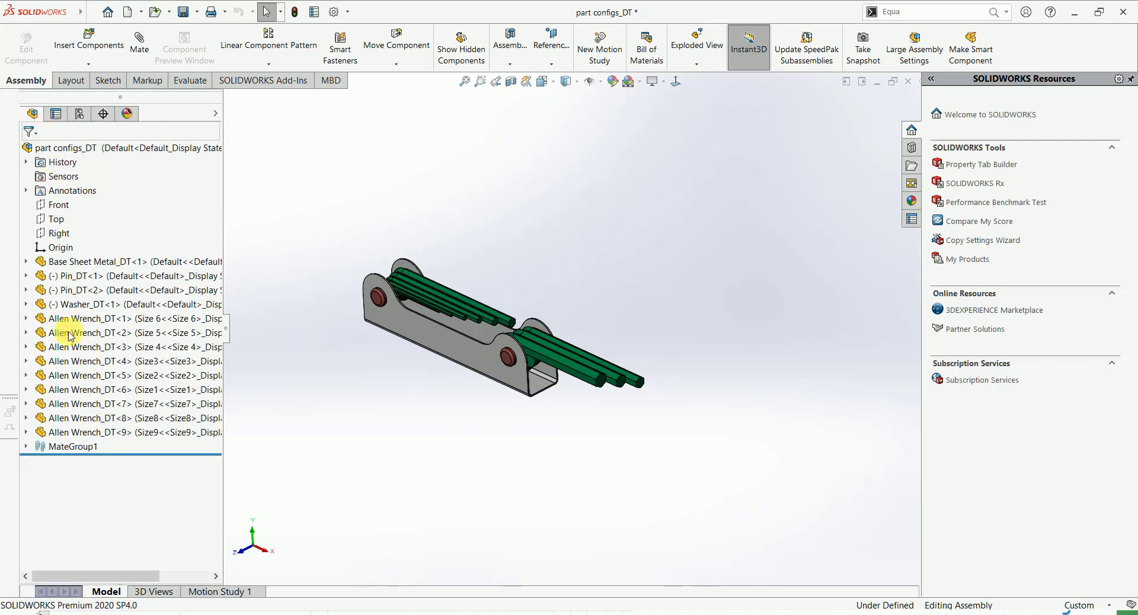
pyautogui.click(27, 447)
pyautogui.scroll(-3, 30, 460)
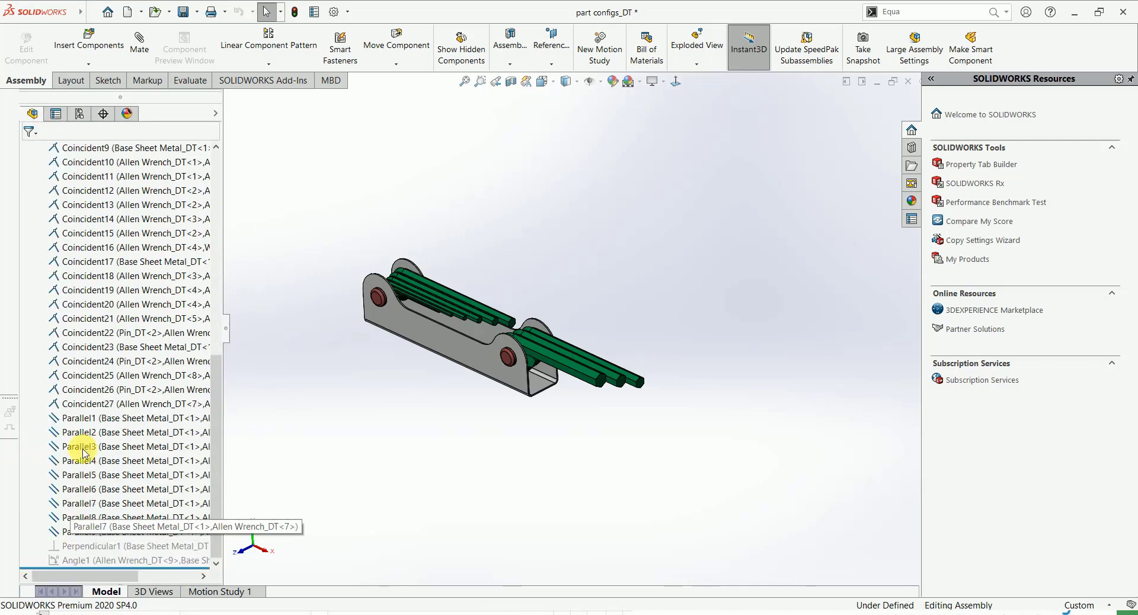
# - Examine the parallel mates between the Allen wrenches and the underside of the base sheet metal part
pyautogui.click(83, 417)
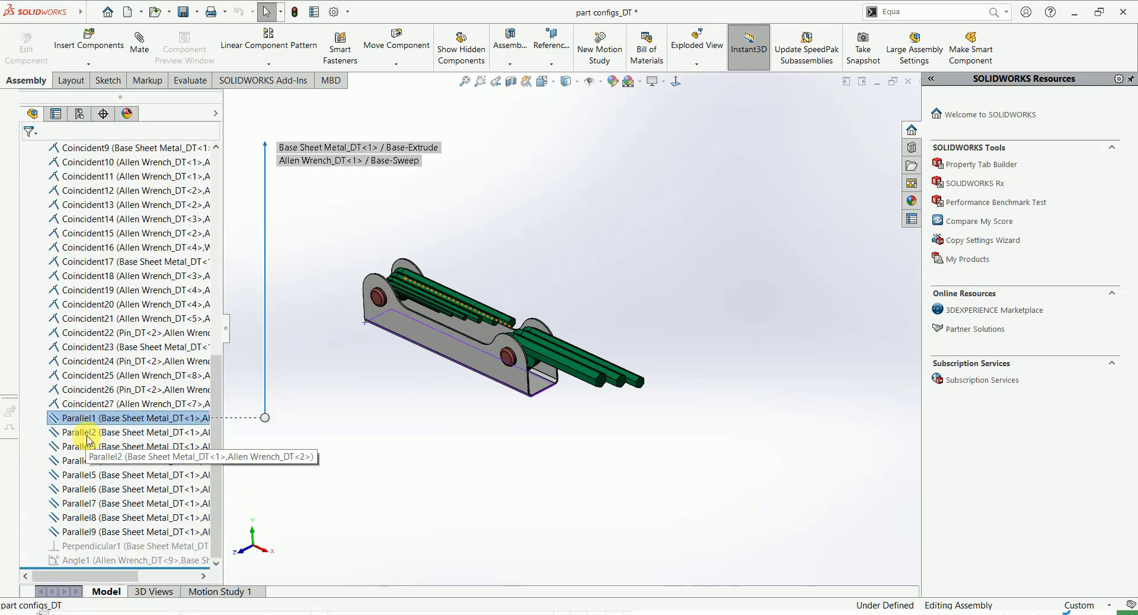
pyautogui.click(84, 433)
pyautogui.click(84, 461)
pyautogui.click(432, 488)
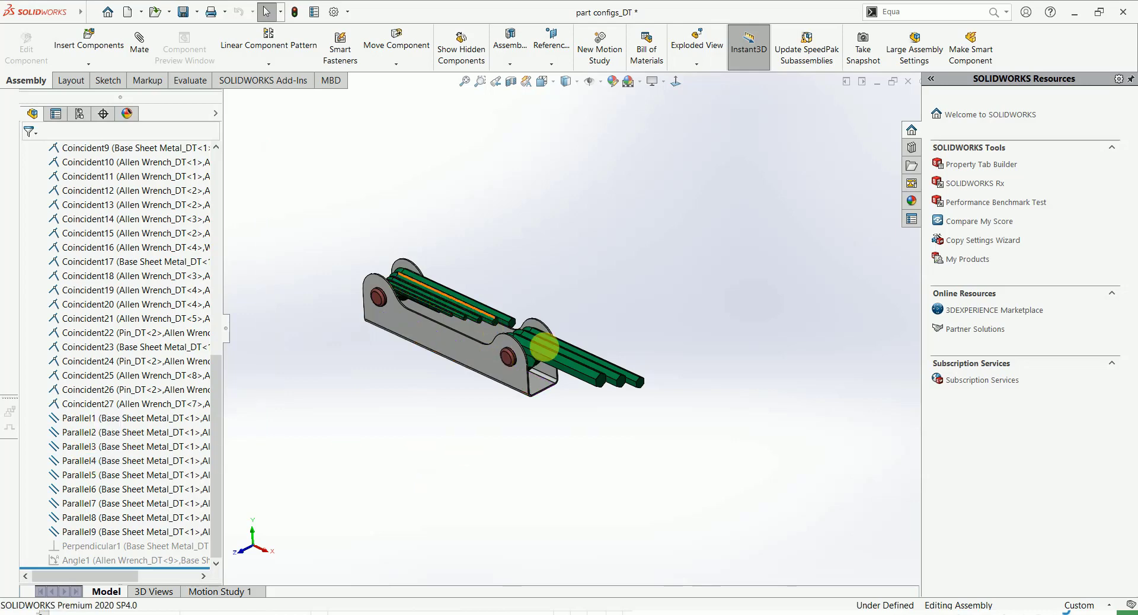
pyautogui.moveTo(592, 363); pyautogui.dragTo(447, 248, button='middle')
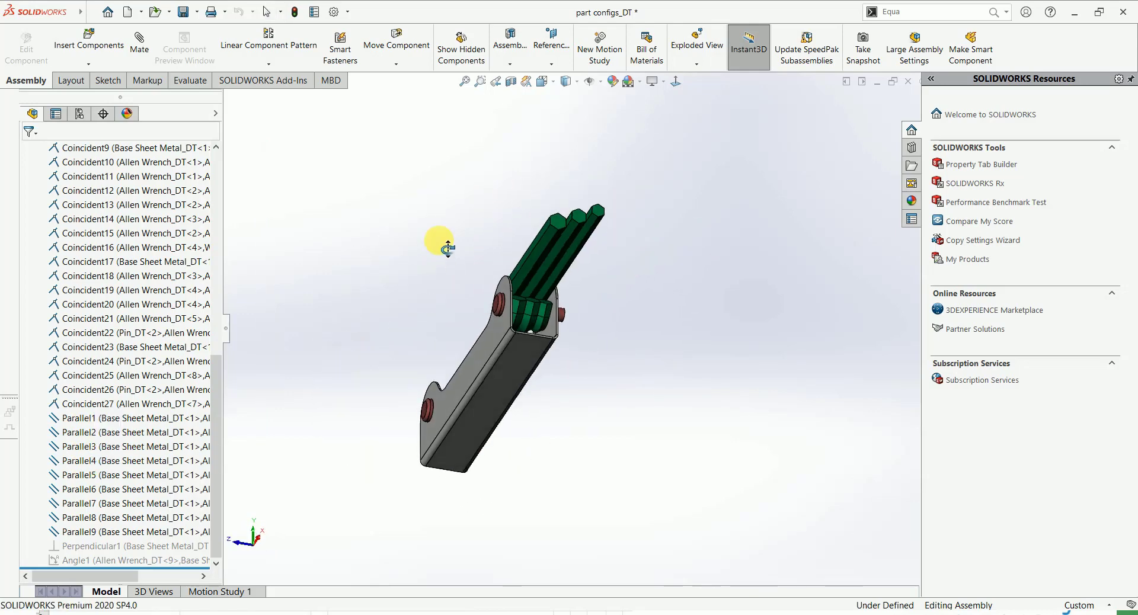
pyautogui.scroll(-3, 514, 381)
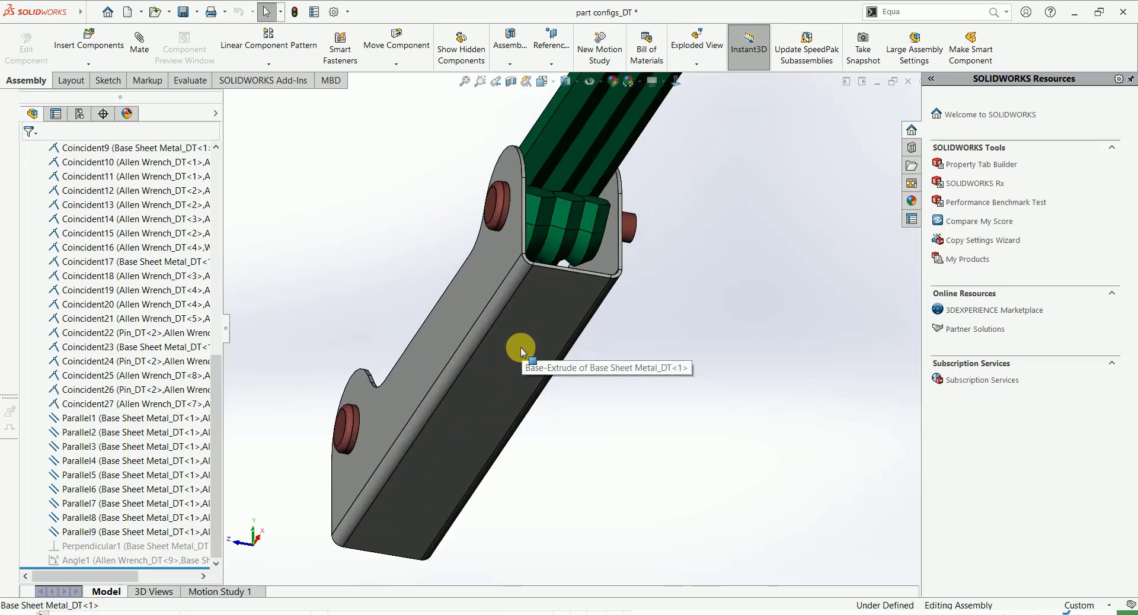
pyautogui.click(521, 347)
pyautogui.click(581, 437)
pyautogui.scroll(5, 580, 430)
pyautogui.moveTo(579, 424)
pyautogui.mouseDown(button='middle')
pyautogui.moveTo(563, 391)
pyautogui.moveTo(570, 438)
pyautogui.mouseUp(button='middle')
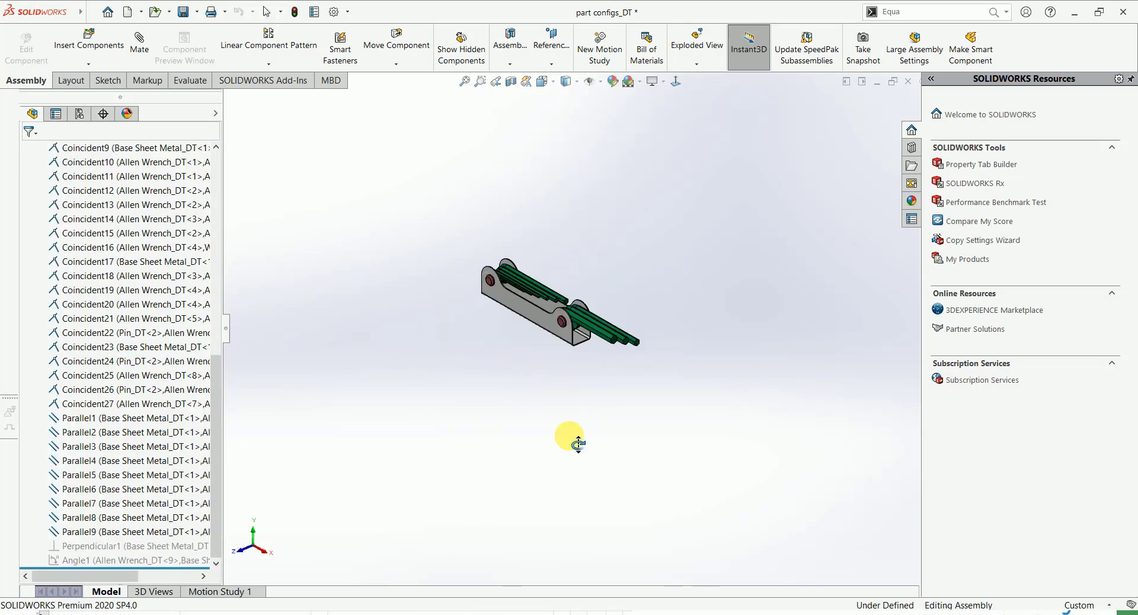
# - Examine which faces the Perpendicular1 mate relates between the last Allen wrench and the sheet metal base
pyautogui.click(83, 546)
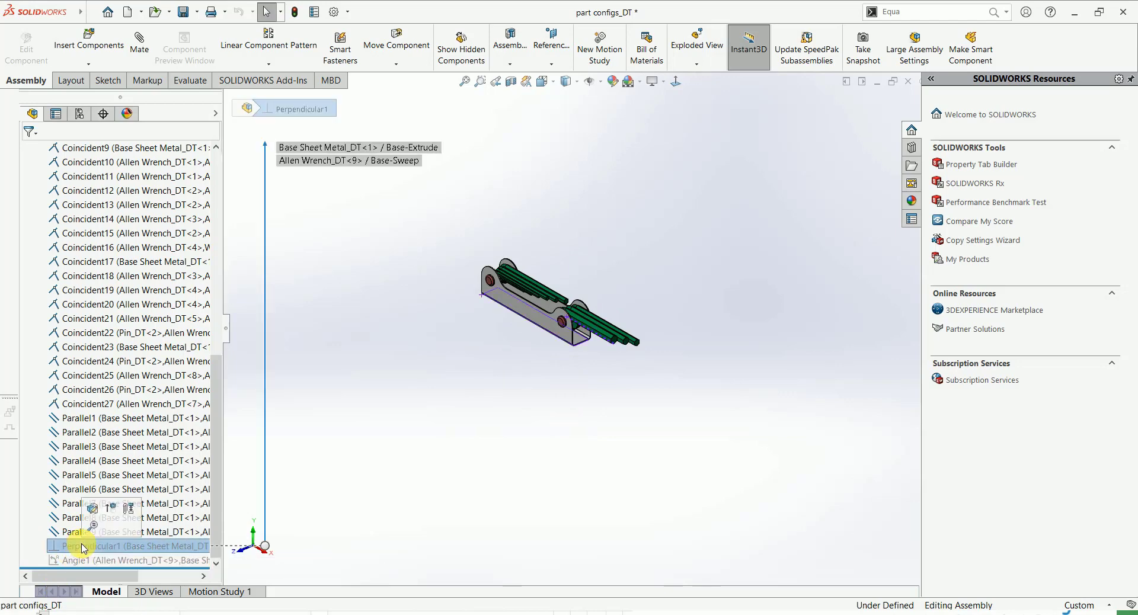
pyautogui.scroll(-8, 680, 267)
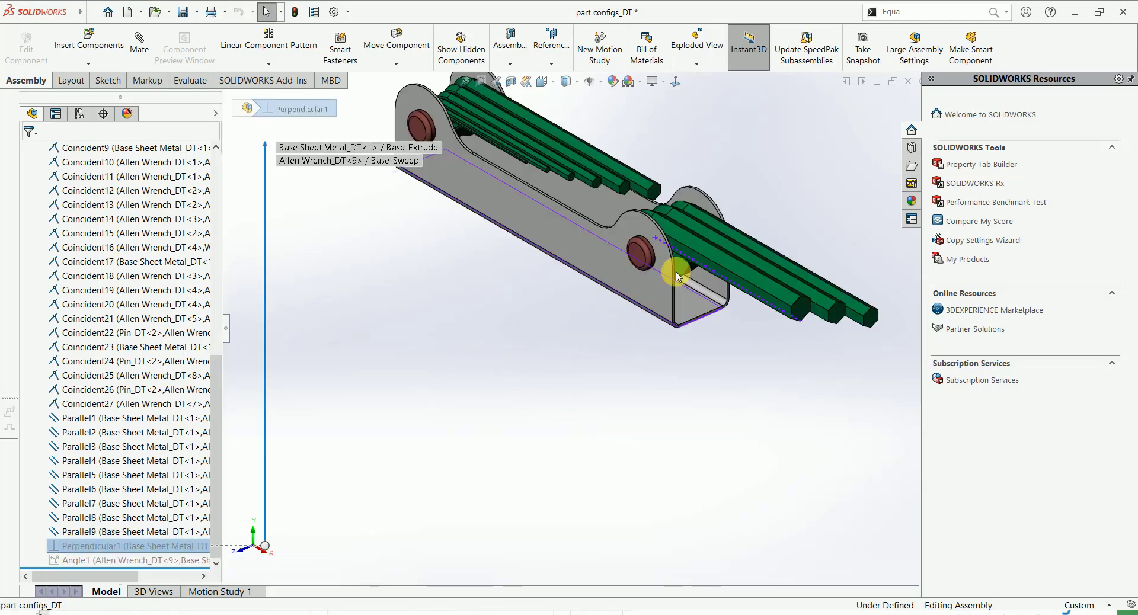
pyautogui.moveTo(704, 186); pyautogui.dragTo(664, 145, button='middle')
pyautogui.scroll(5, 517, 446)
pyautogui.moveTo(518, 448); pyautogui.dragTo(539, 467, button='middle')
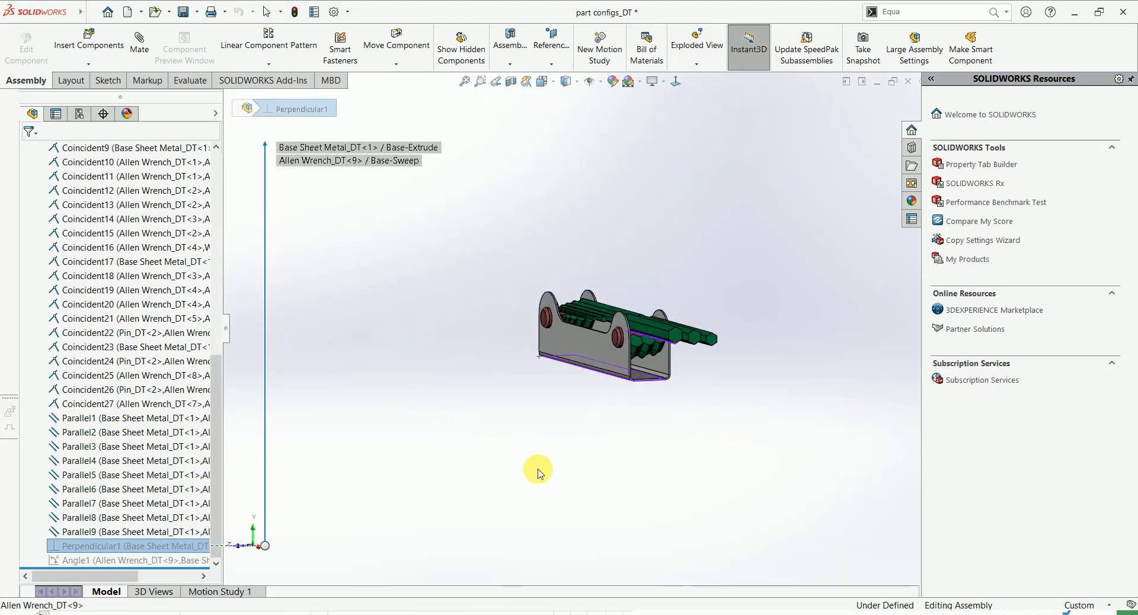
pyautogui.click(538, 467)
# - Examine the Angle1 mate between the last Allen wrench's Top plane and the sheet metal base
pyautogui.click(92, 562)
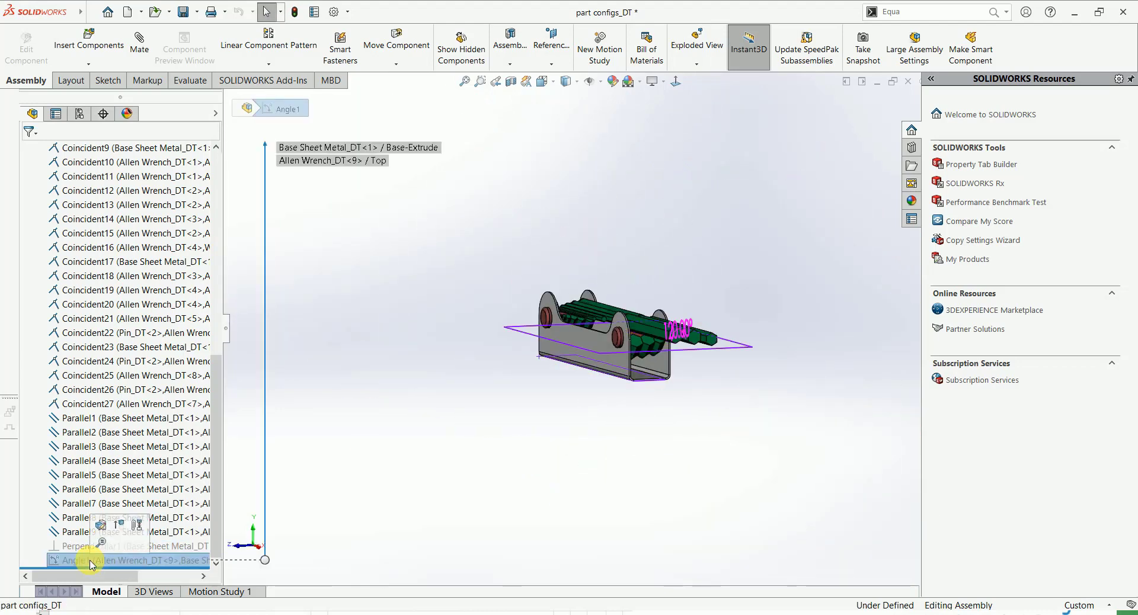
pyautogui.scroll(-5, 688, 296)
pyautogui.moveTo(693, 286); pyautogui.dragTo(681, 341, button='middle')
pyautogui.scroll(3, 681, 342)
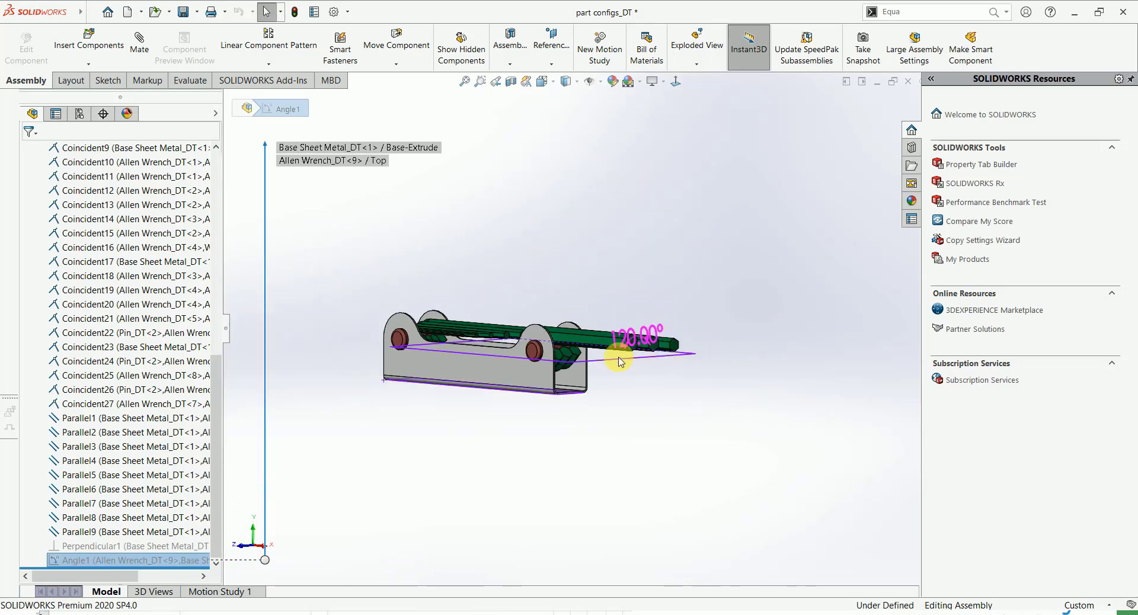
pyautogui.moveTo(595, 362); pyautogui.dragTo(534, 415, button='middle')
pyautogui.click(566, 506)
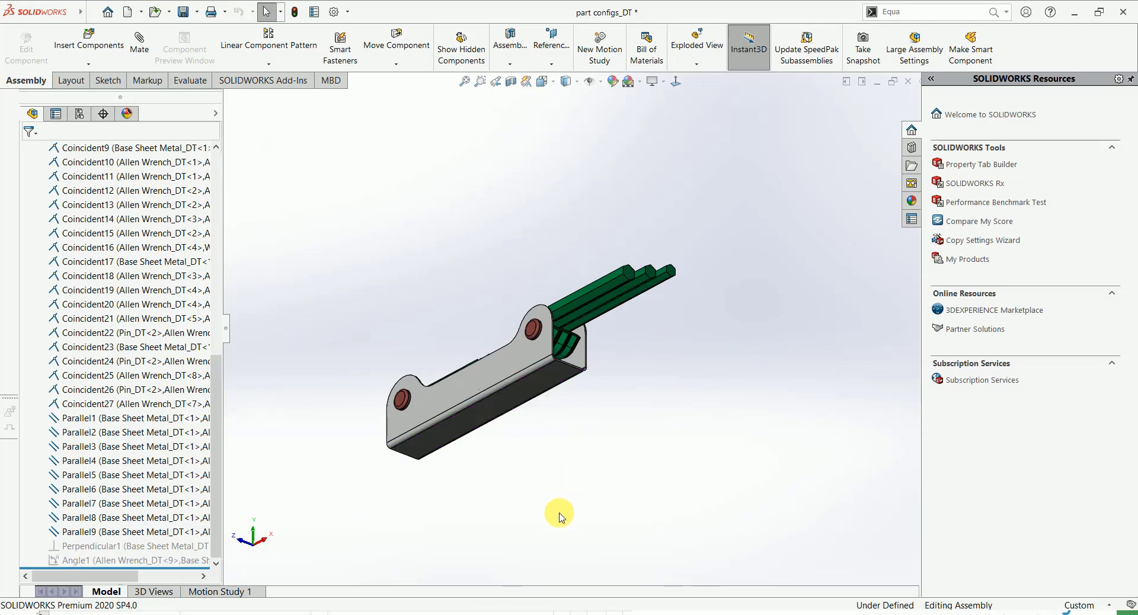
# - Activate the Last Allen Wrench Perpendicular configuration of the assembly
pyautogui.scroll(15, 89, 300)
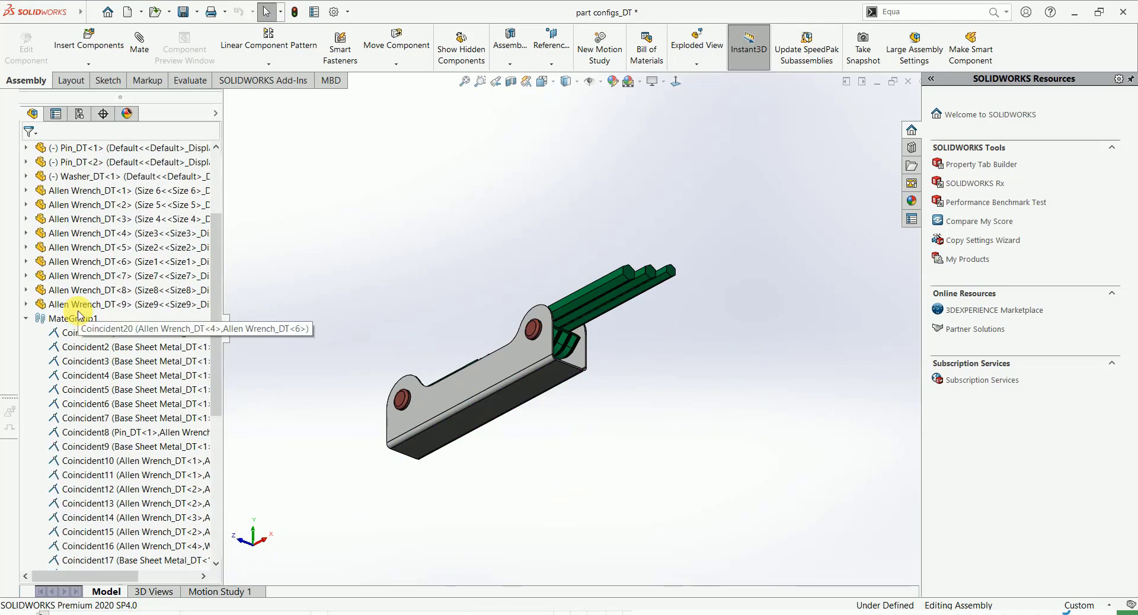
pyautogui.click(80, 113)
pyautogui.doubleClick(82, 214)
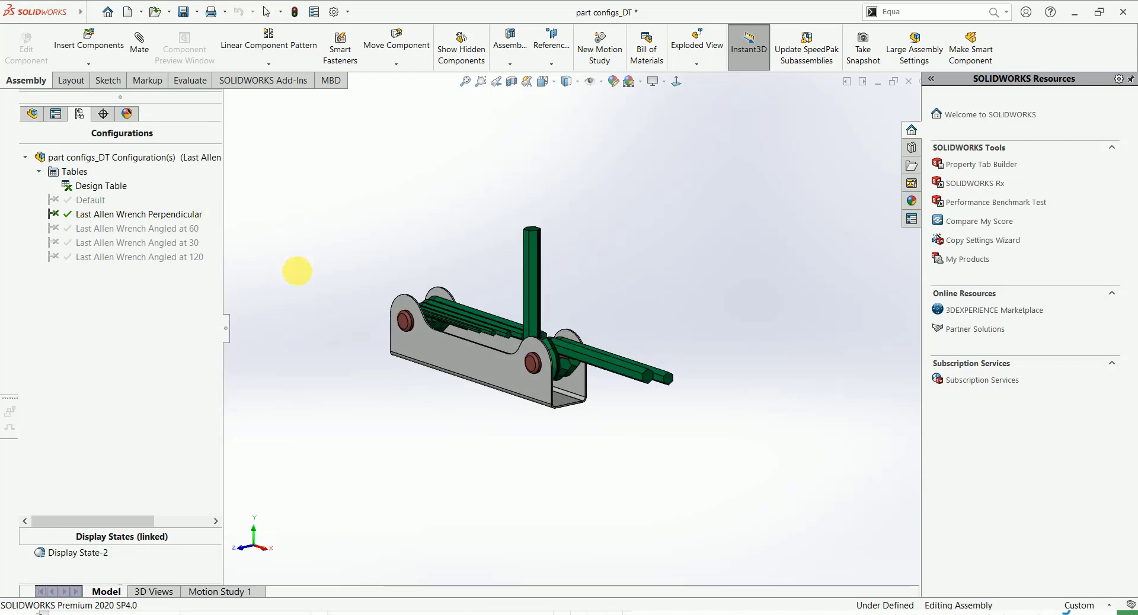
# - Check the suppression states of the Parallel9, Perpendicular1 and Angle1 mates in the perpendicular configuration
pyautogui.click(32, 114)
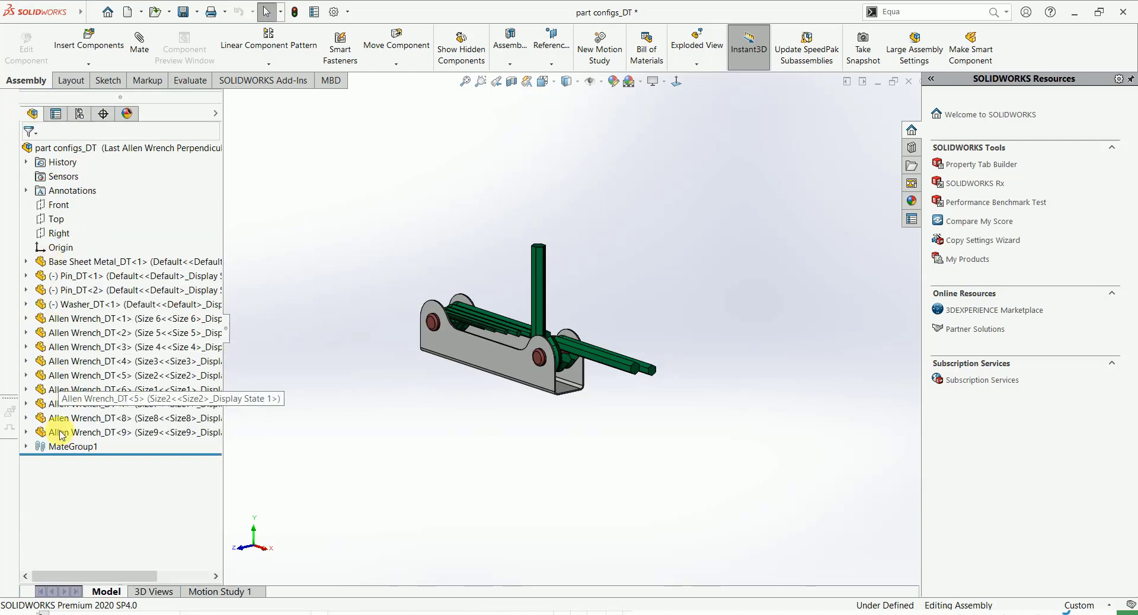
pyautogui.click(26, 447)
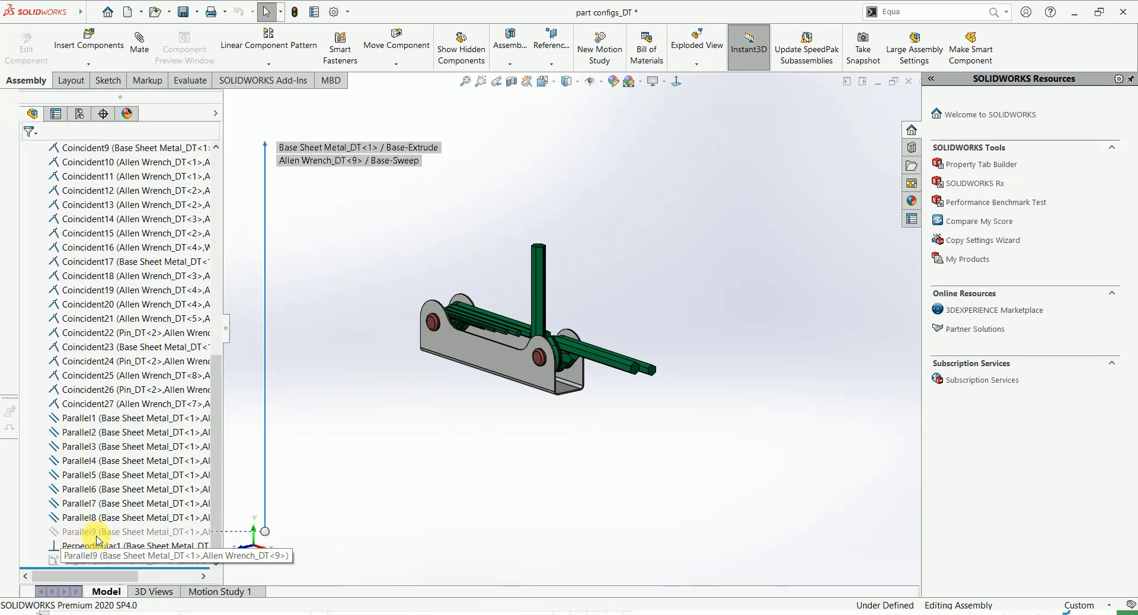
pyautogui.scroll(10, 33, 189)
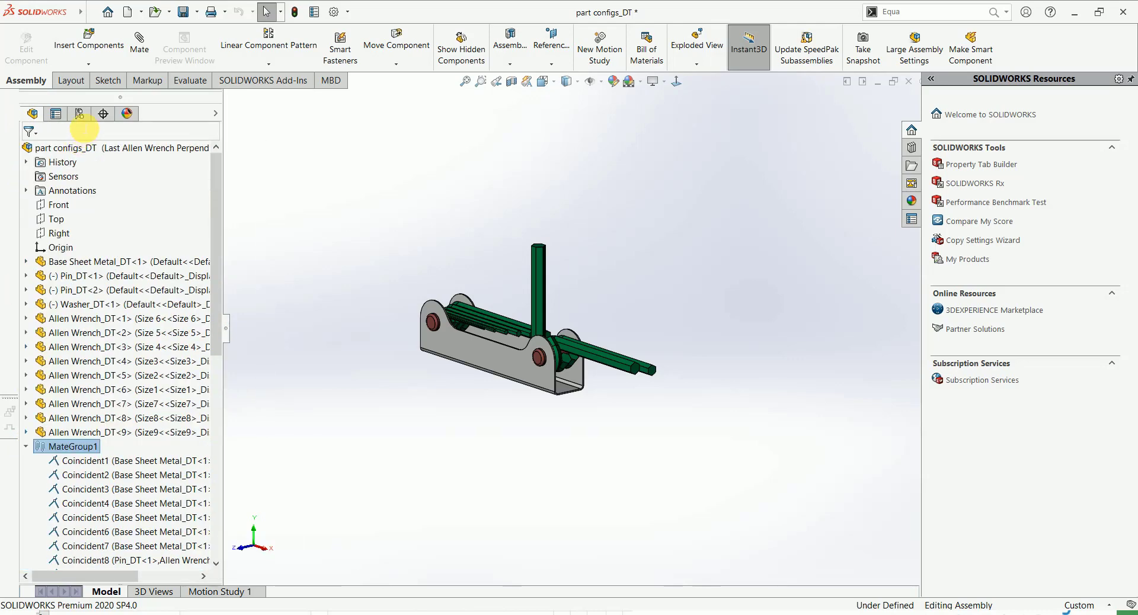
# - Activate the Default configuration and open the assembly's design table for editing
pyautogui.click(79, 113)
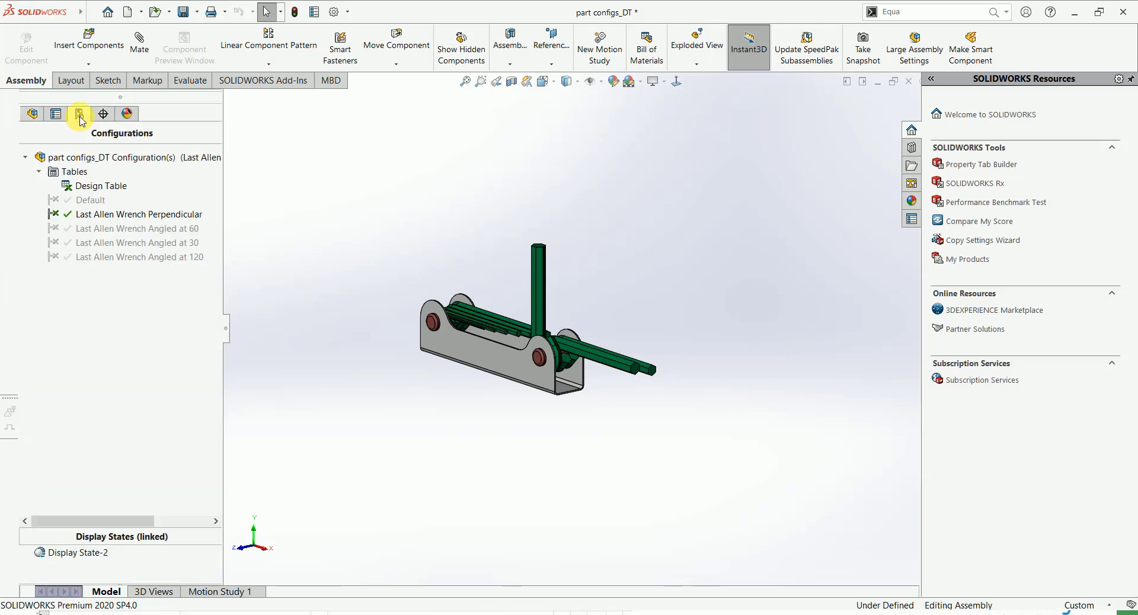
pyautogui.doubleClick(84, 200)
pyautogui.rightClick(81, 187)
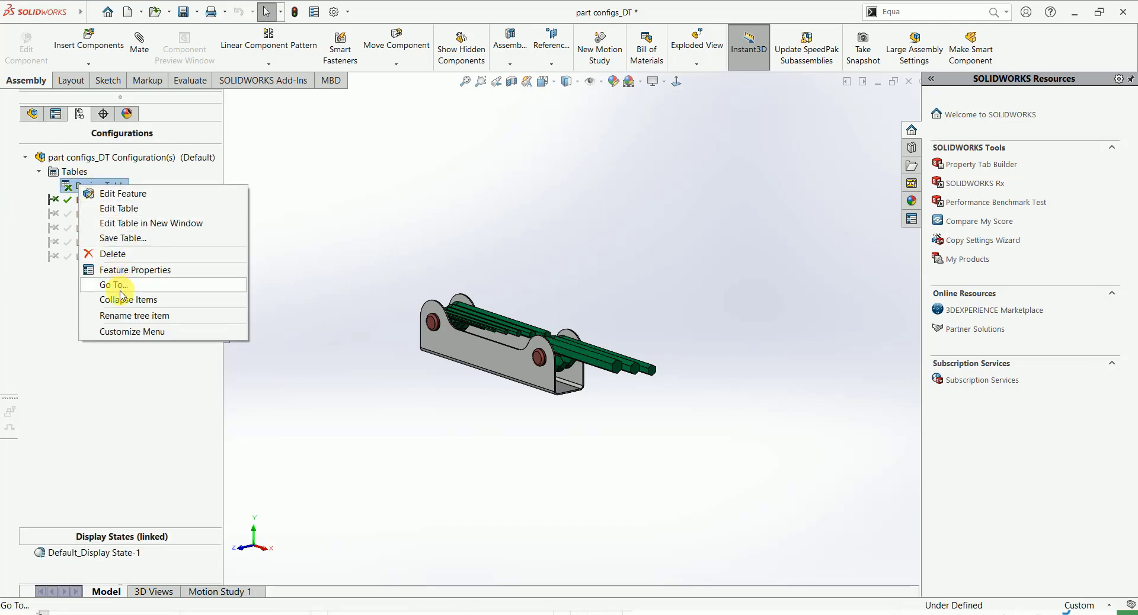
pyautogui.click(115, 209)
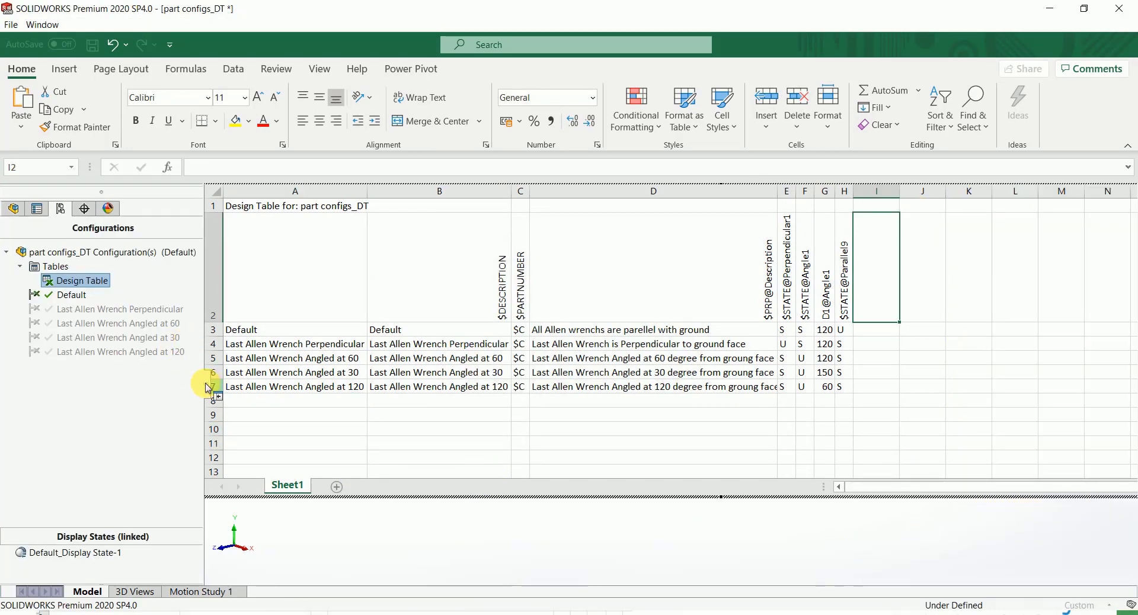
# - Shorten the embedded design table's frame to free space beneath it, and close the table
pyautogui.moveTo(208, 388); pyautogui.dragTo(66, 391)
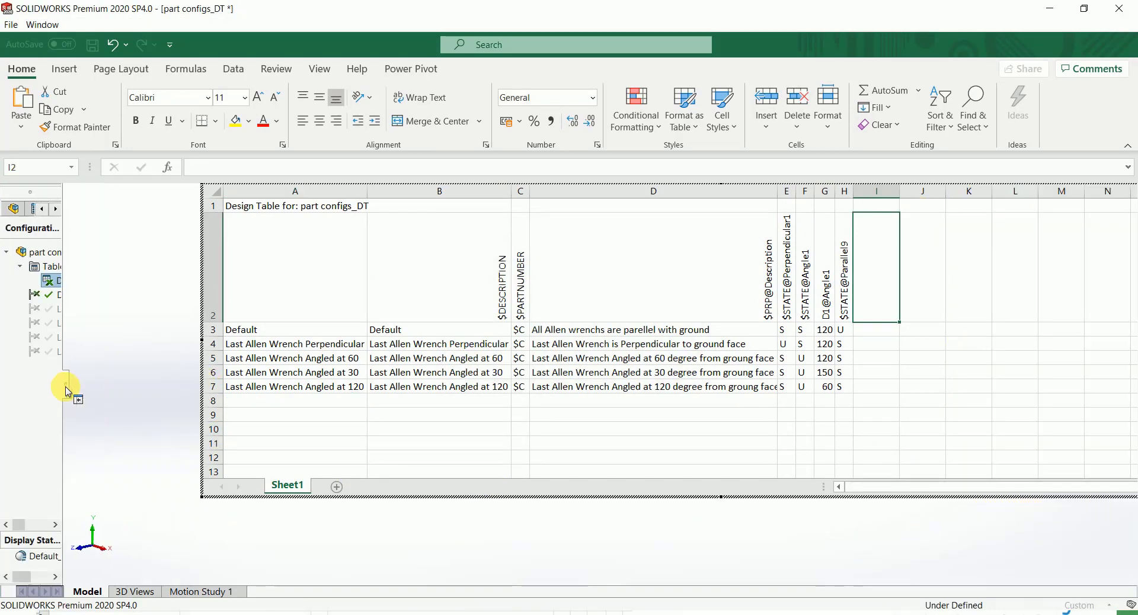
pyautogui.click(215, 193)
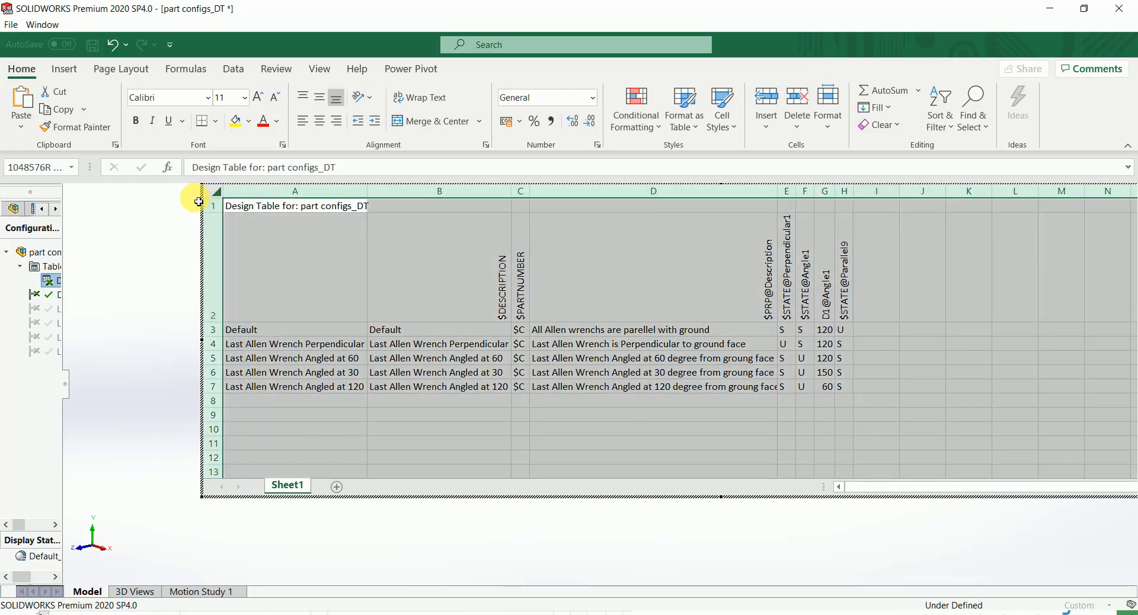
pyautogui.click(311, 392)
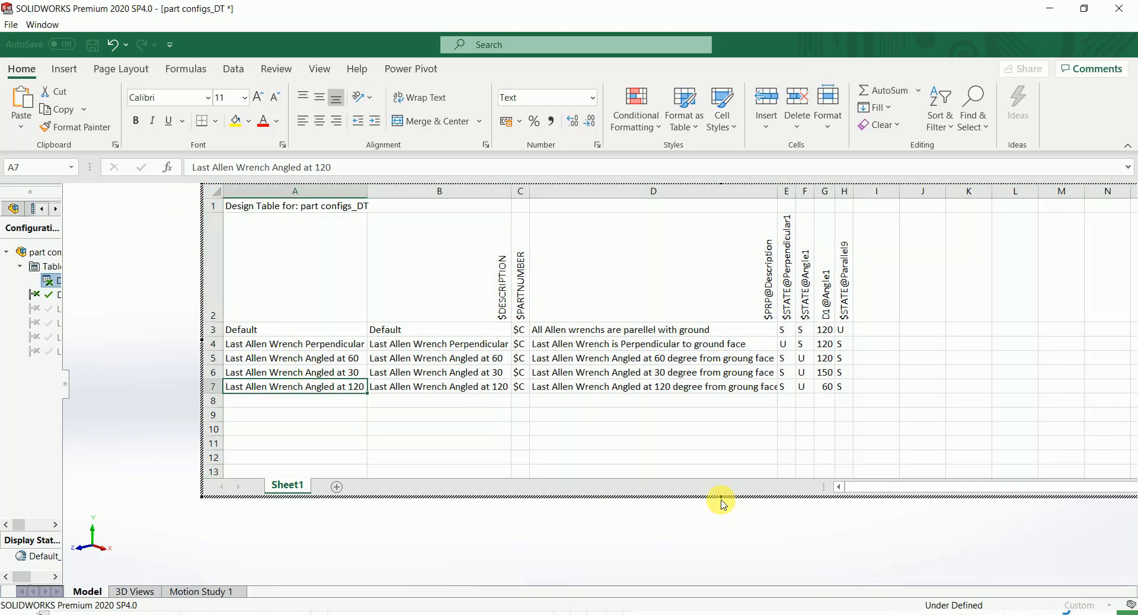
pyautogui.moveTo(720, 496); pyautogui.dragTo(718, 403)
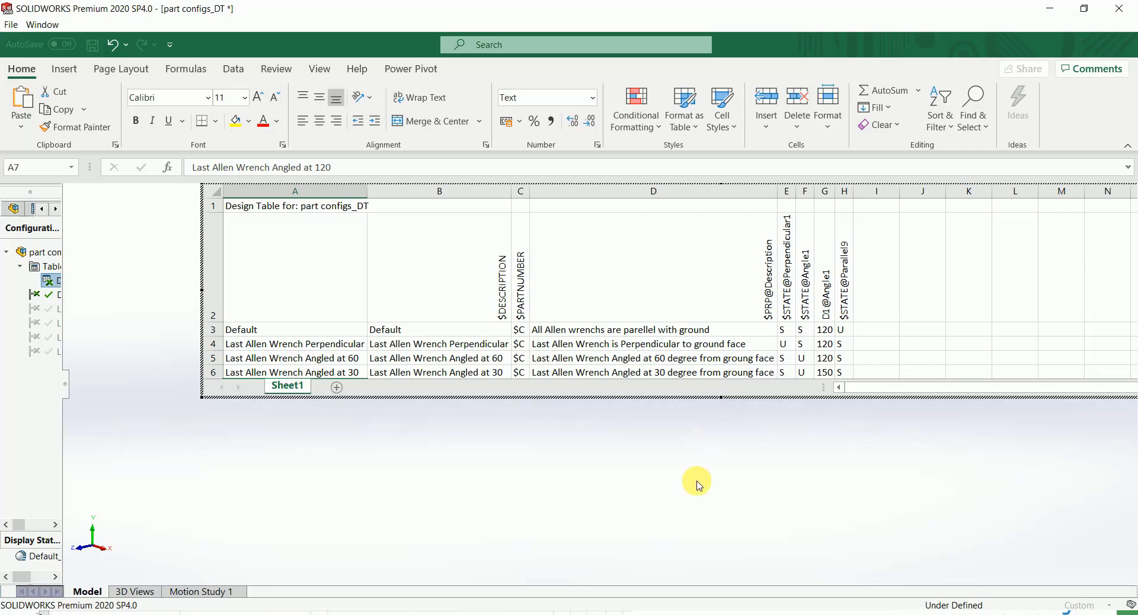
pyautogui.click(579, 428)
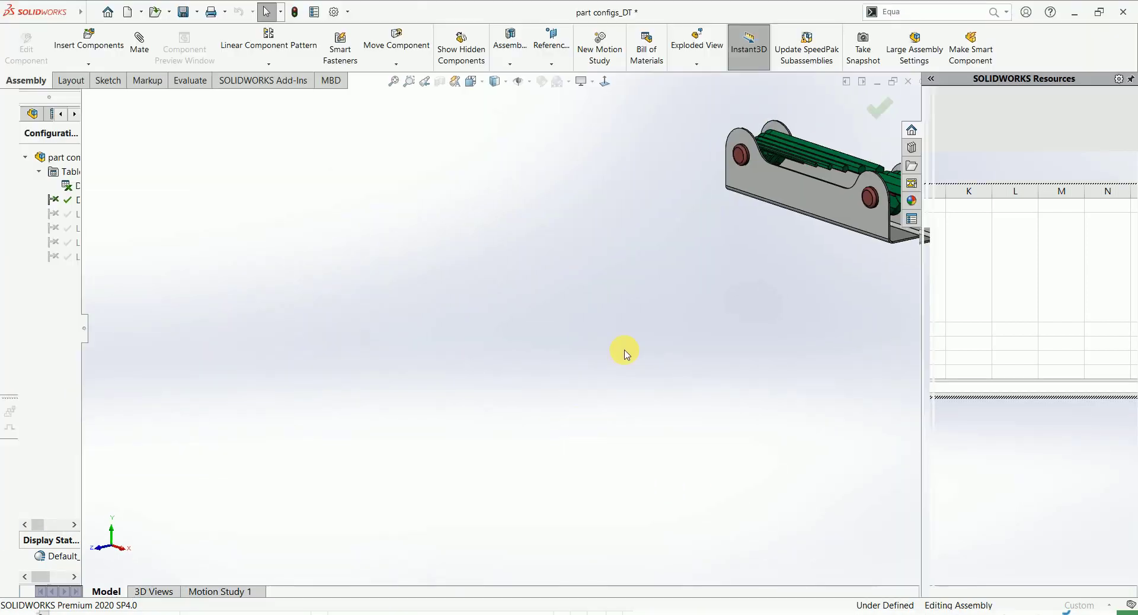
# - Place the assembly low in the view and reopen the design table for editing, with its frame extended to show all configuration rows
pyautogui.press('f')
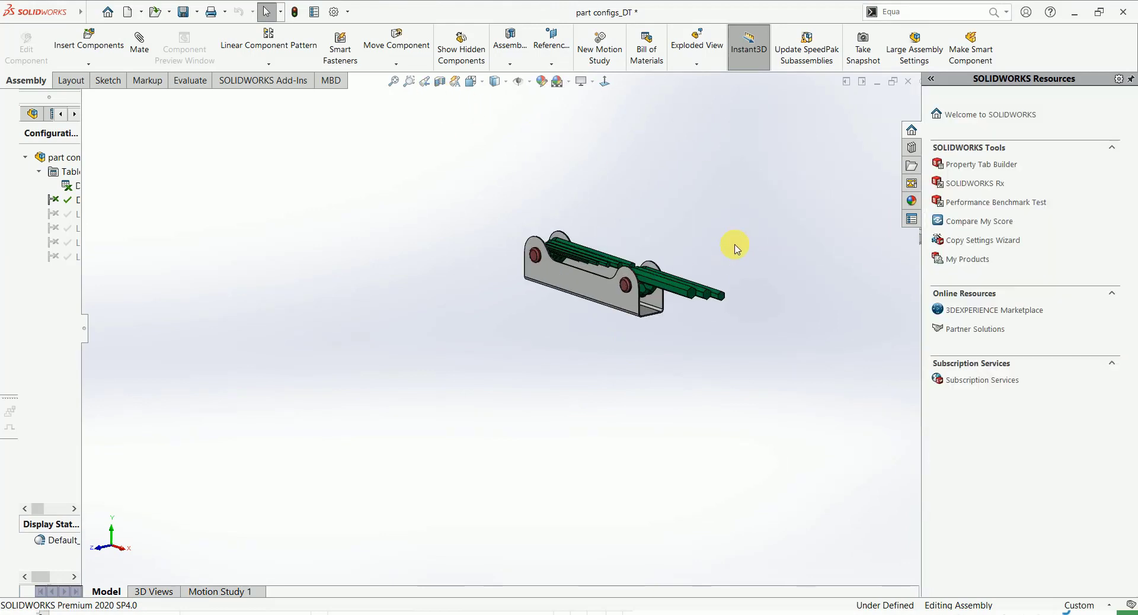
pyautogui.scroll(8, 601, 195)
pyautogui.scroll(-4, 551, 155)
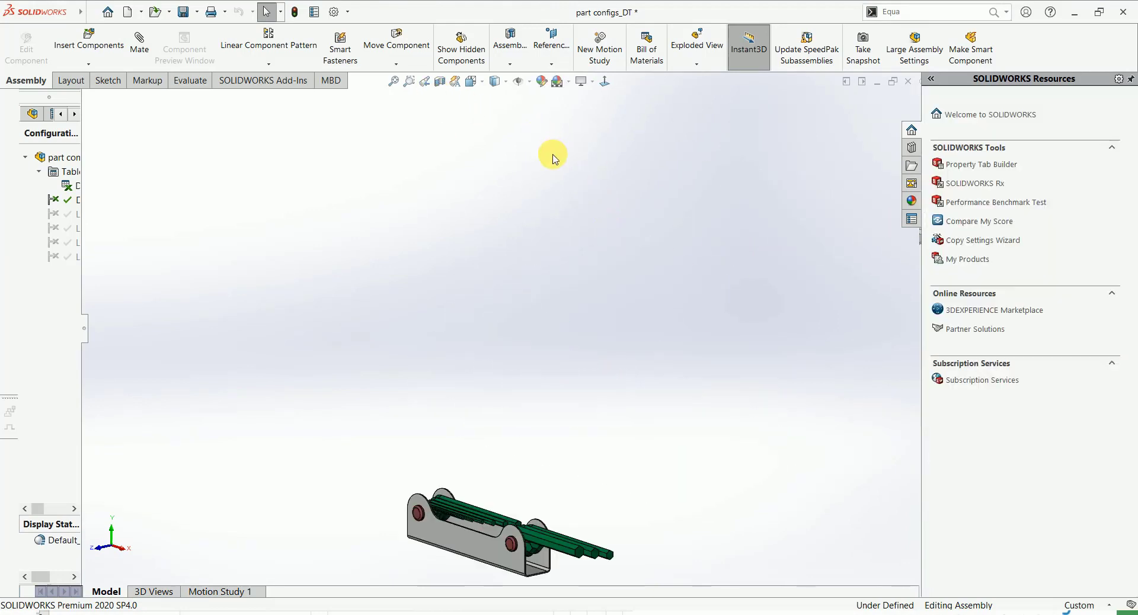
pyautogui.moveTo(84, 330); pyautogui.dragTo(182, 336)
pyautogui.rightClick(88, 186)
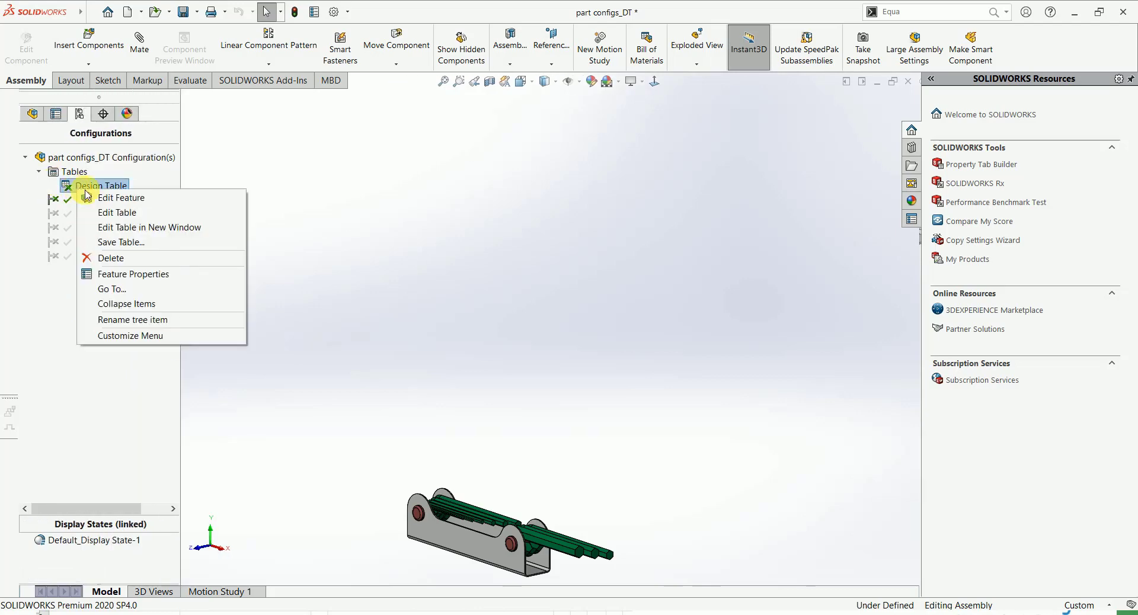
pyautogui.click(114, 214)
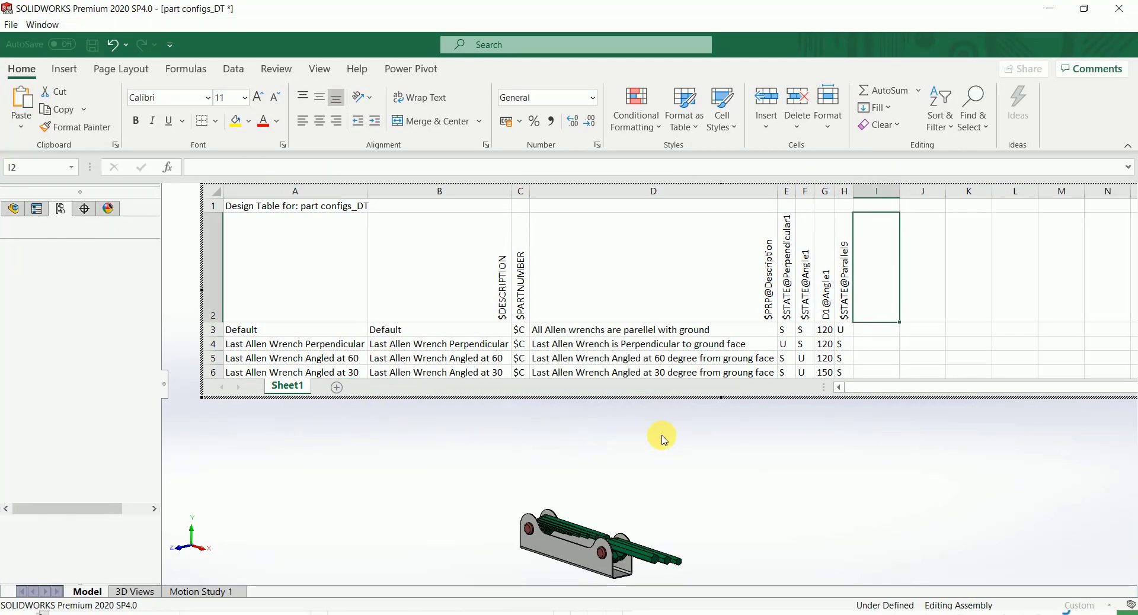
pyautogui.moveTo(720, 397); pyautogui.dragTo(721, 445)
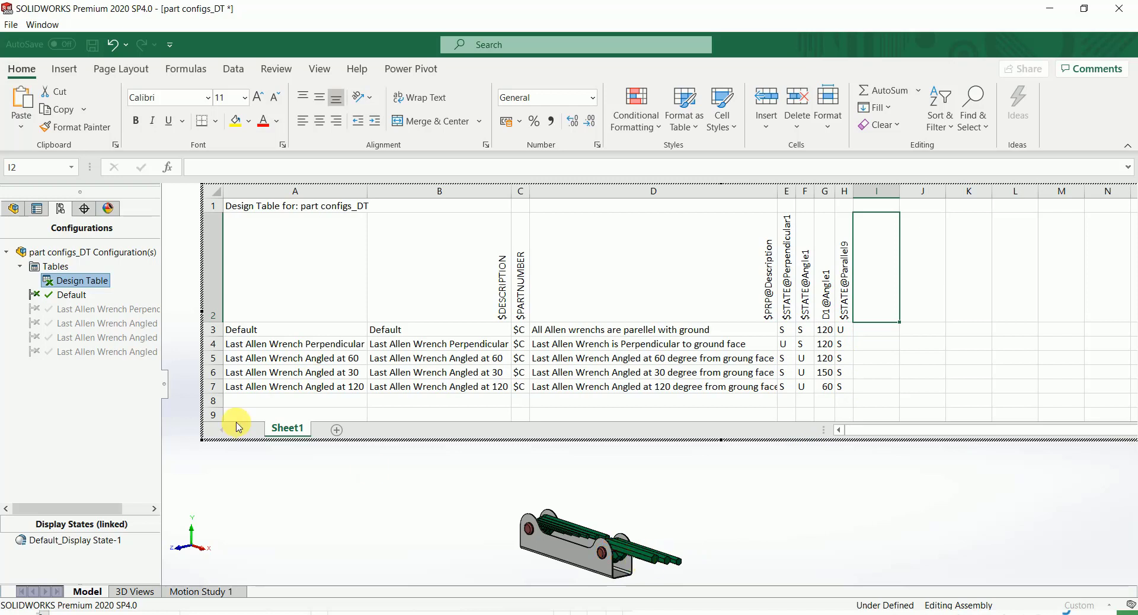
# - Add a configuration named Last Allen Wrench Angled at 150 in the first empty row of the design table
pyautogui.click(255, 405)
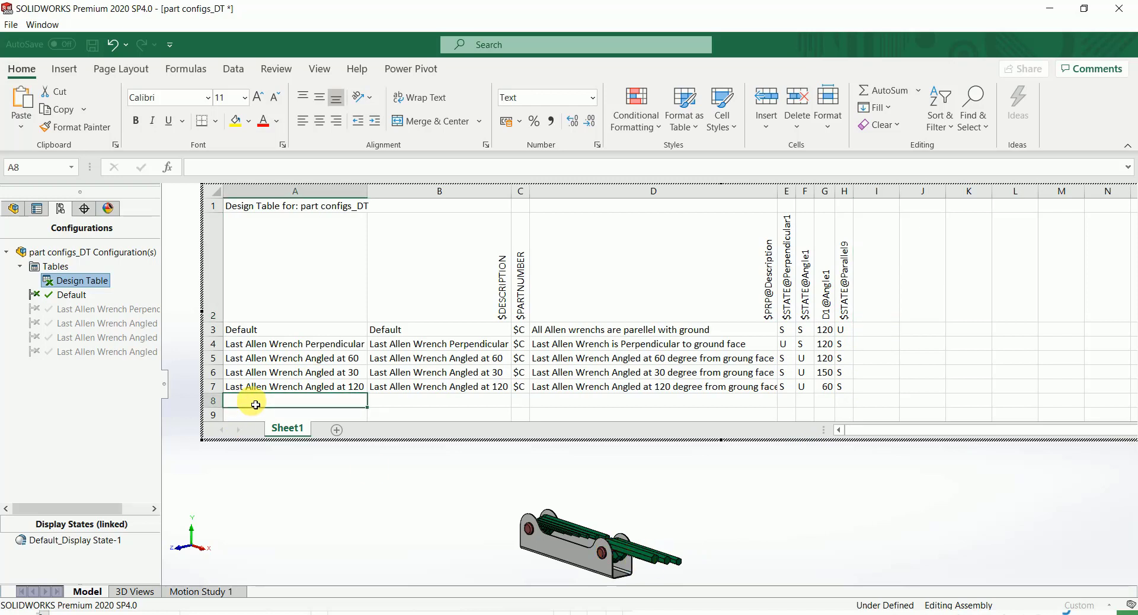
pyautogui.write('Last All')
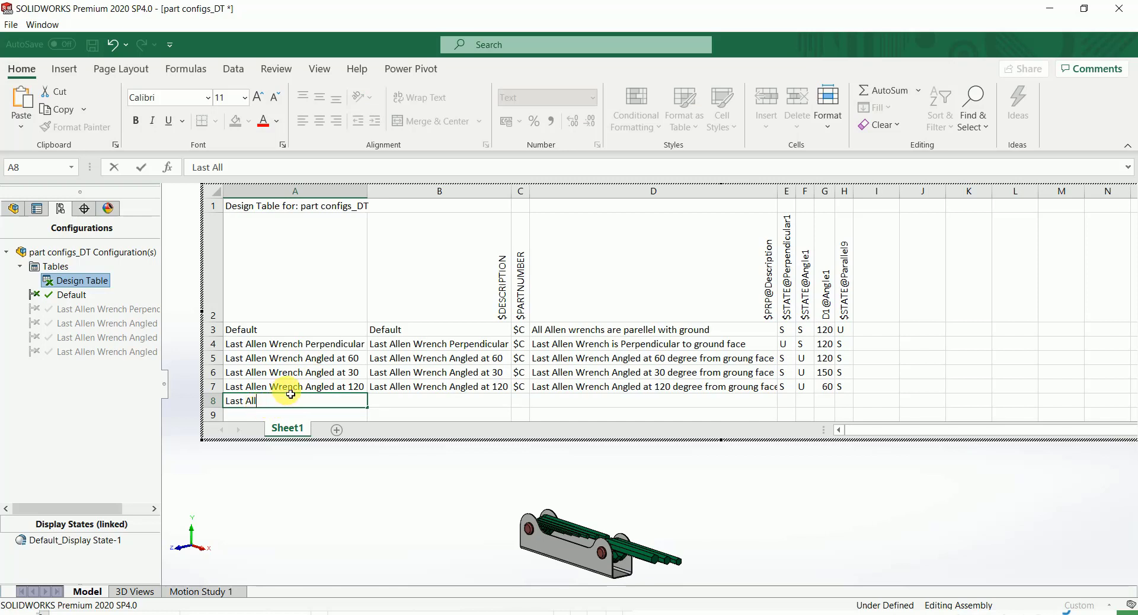
pyautogui.click(333, 388)
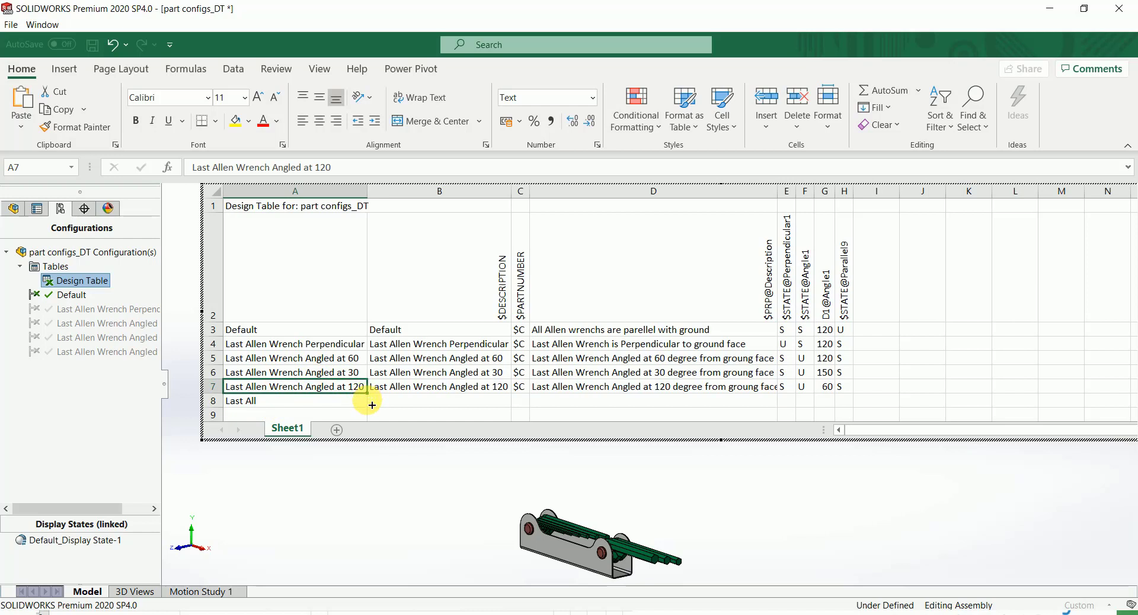
pyautogui.moveTo(372, 399); pyautogui.dragTo(359, 405)
pyautogui.doubleClick(356, 403)
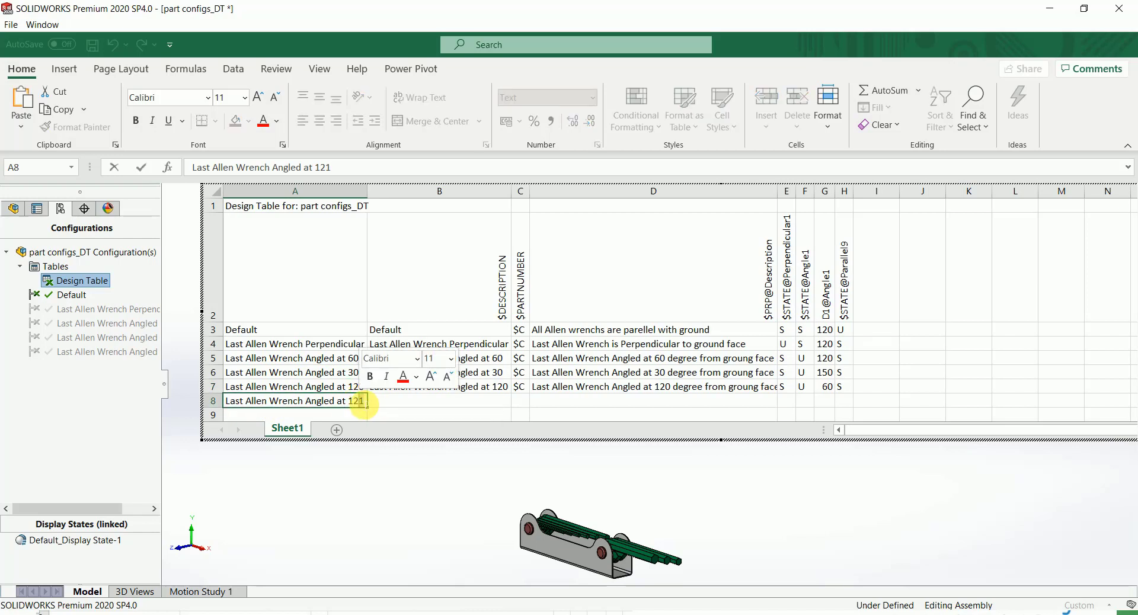
pyautogui.press('BackSpace')
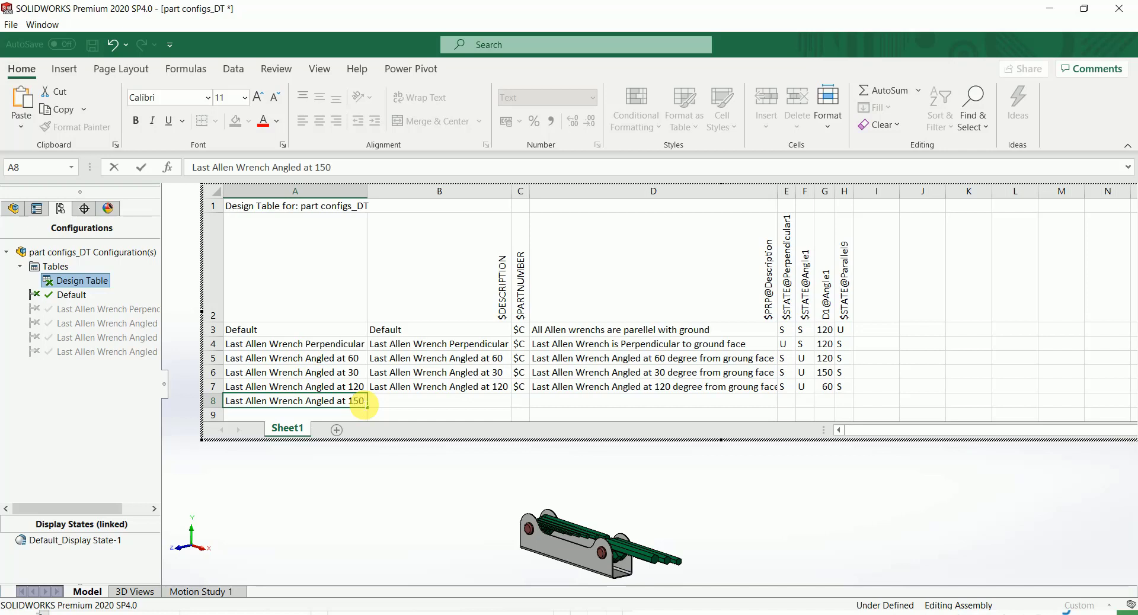
pyautogui.click(368, 403)
# - Fill the new row's remaining cells from the 120 configuration row and set its $DESCRIPTION to Last Allen Wrench Angled at 150
pyautogui.click(483, 389)
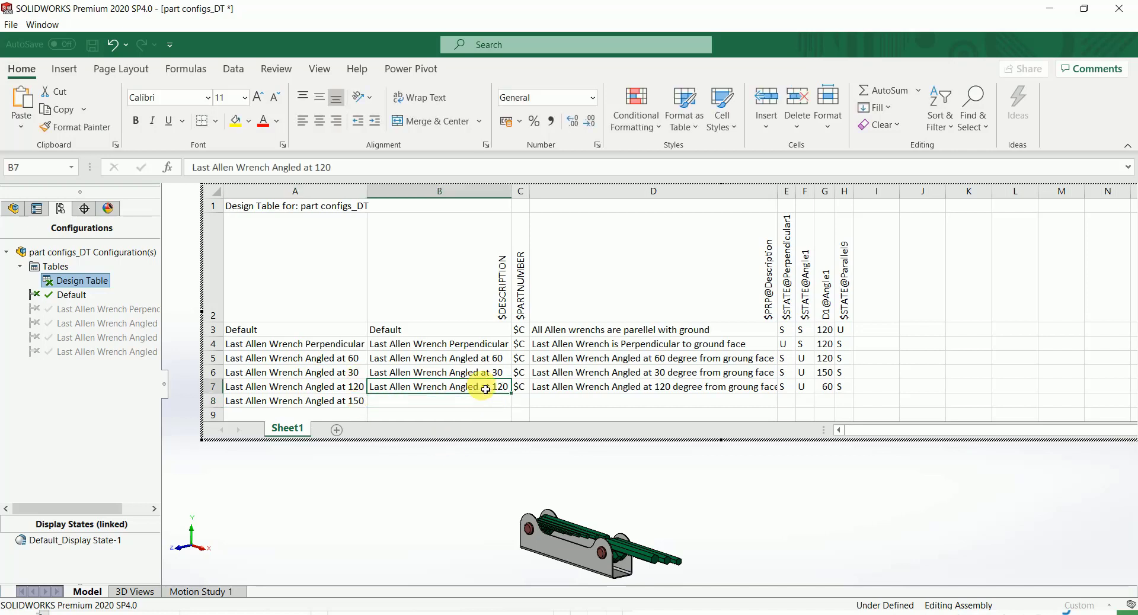
pyautogui.moveTo(485, 389); pyautogui.dragTo(856, 402)
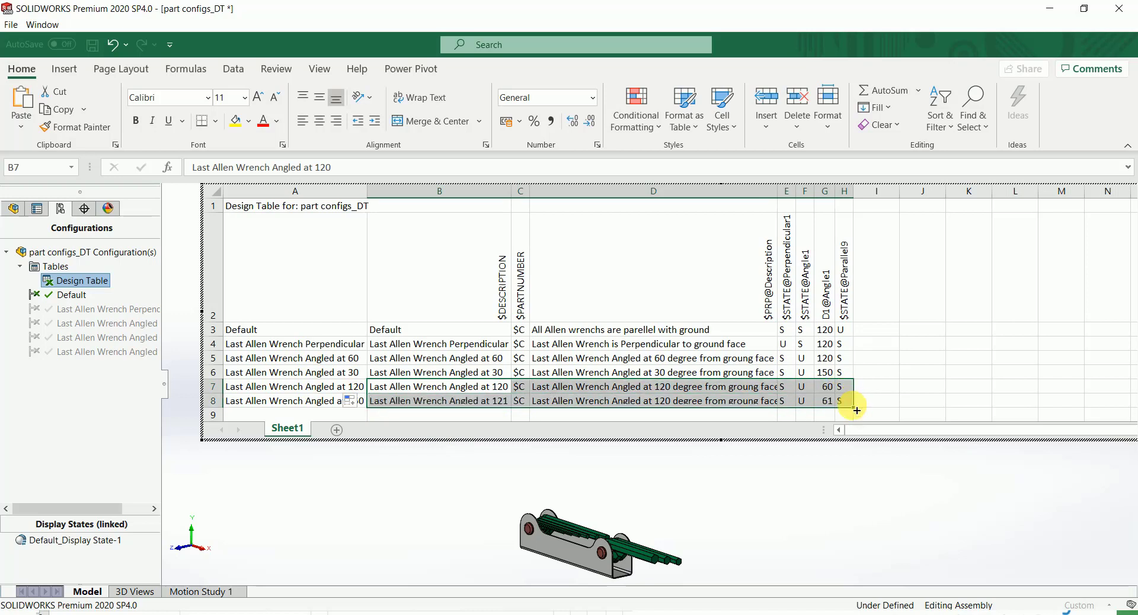
pyautogui.click(440, 403)
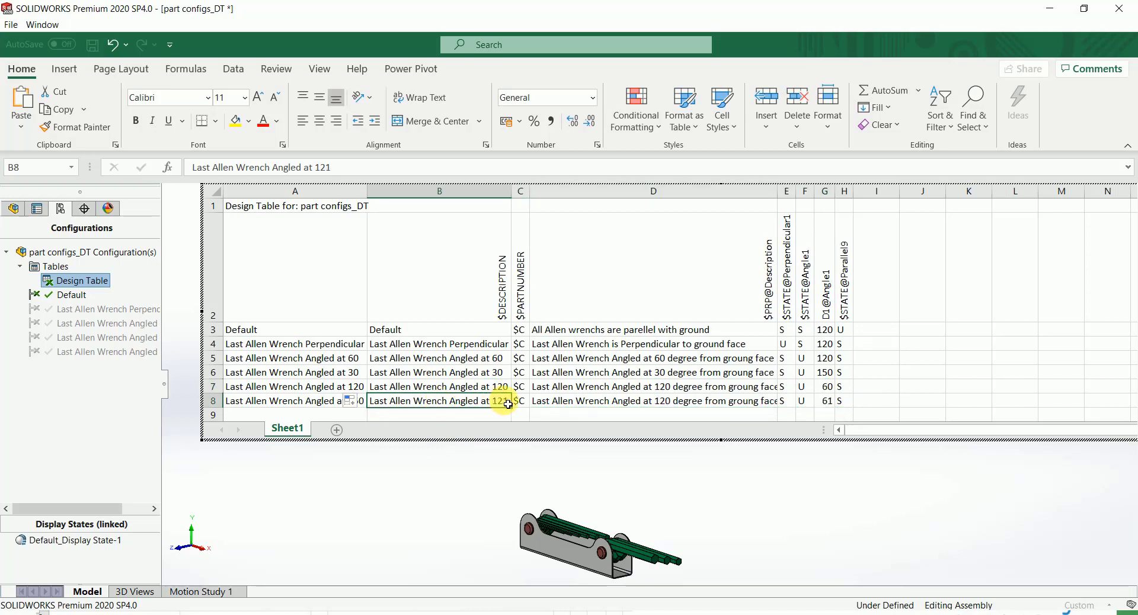
pyautogui.doubleClick(503, 403)
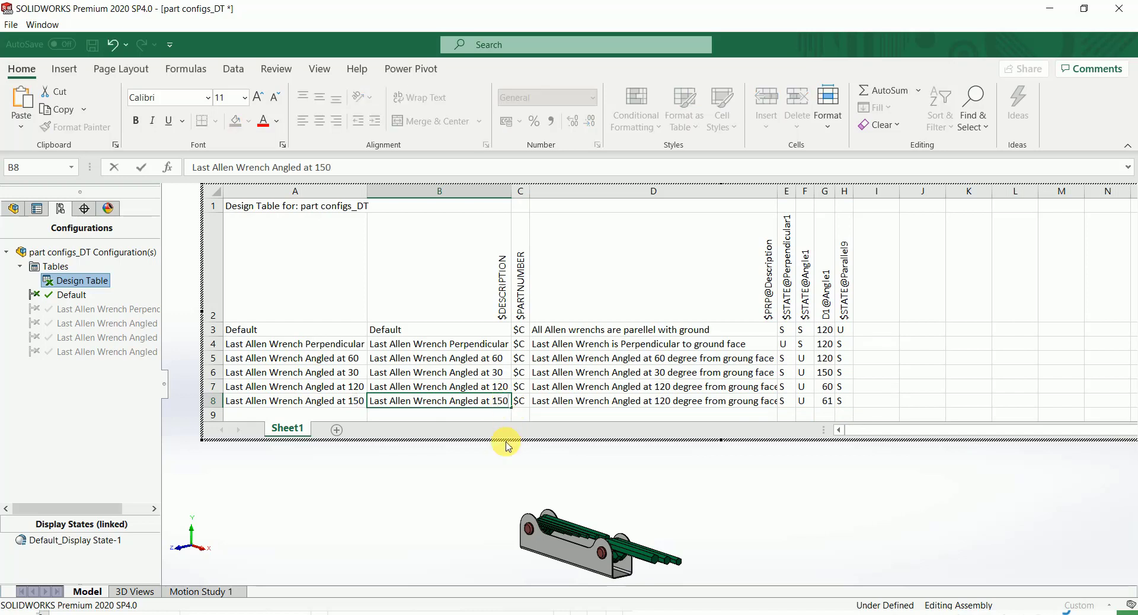
pyautogui.press('Tab')
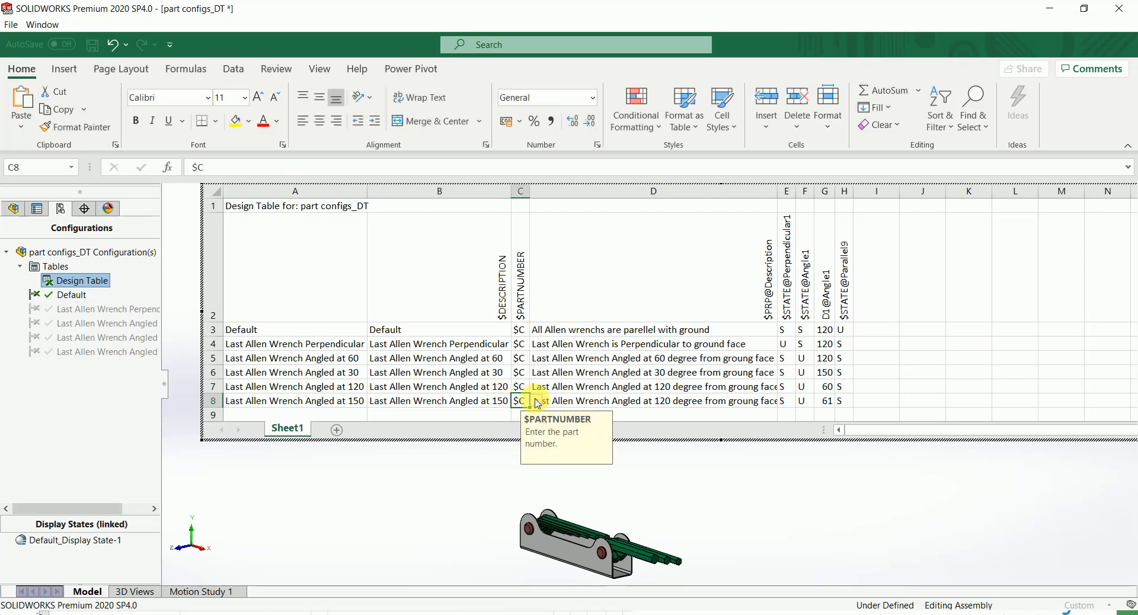
# - Keep $C as the new row's part number and set its $PRP@Description to "Last Allen Wrench Angled at 150 degree from groung face", fitting the column width
pyautogui.click(536, 402)
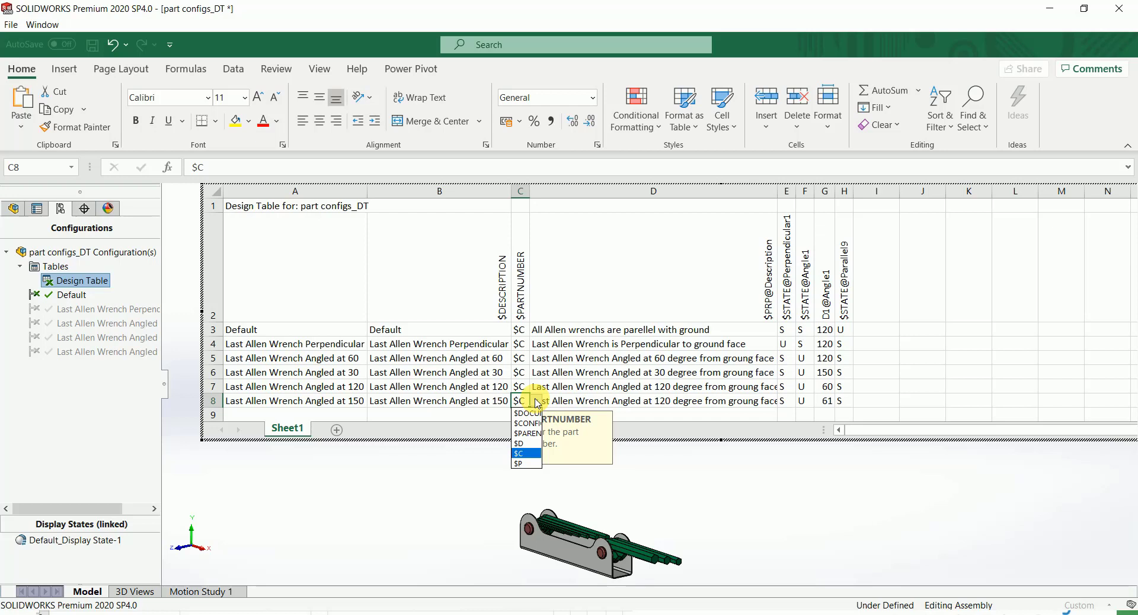
pyautogui.click(537, 403)
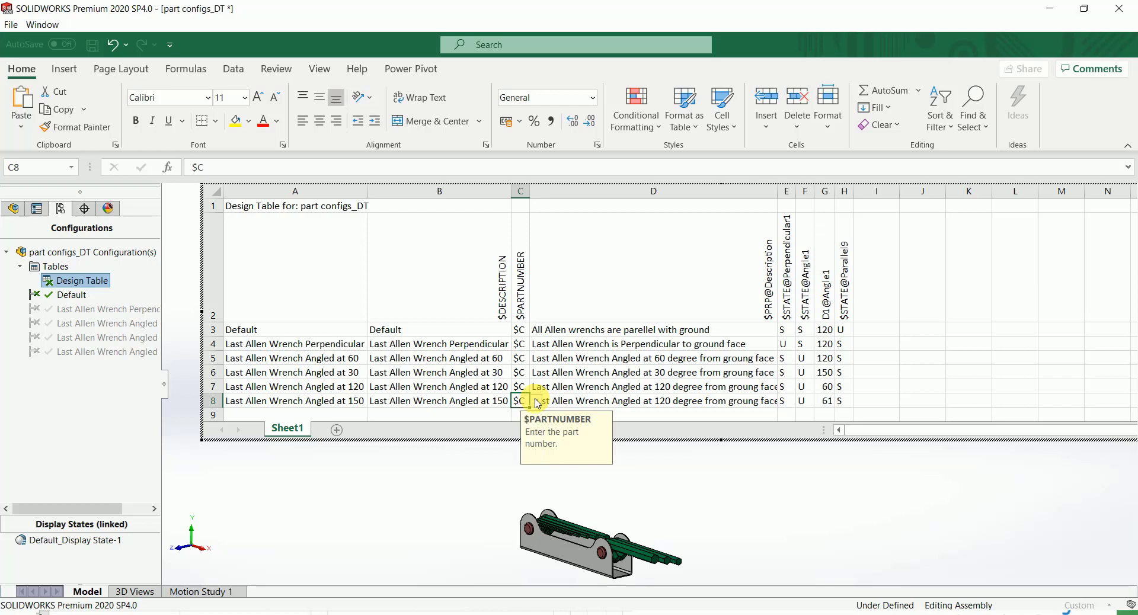
pyautogui.click(537, 403)
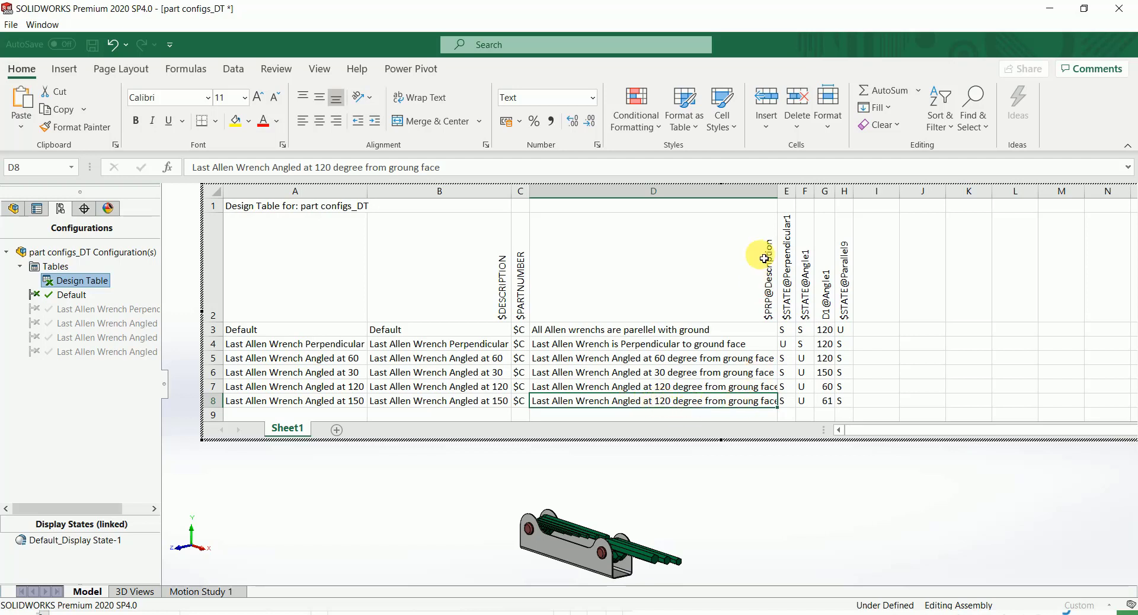
pyautogui.moveTo(783, 198); pyautogui.dragTo(801, 198)
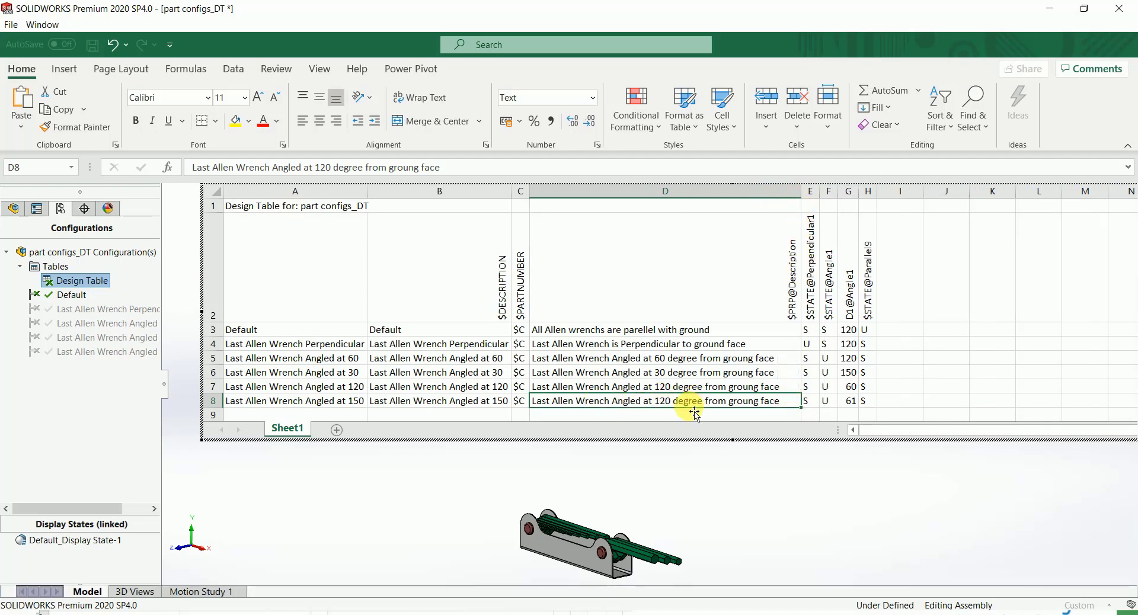
pyautogui.doubleClick(670, 403)
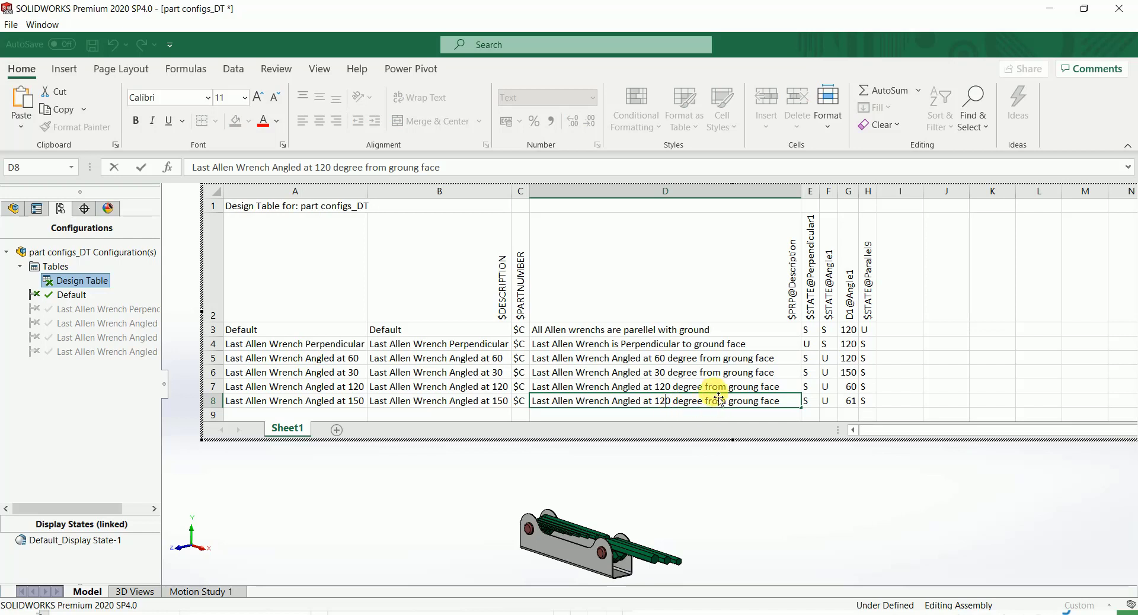
pyautogui.press('BackSpace')
pyautogui.write('5')
pyautogui.press('Tab')
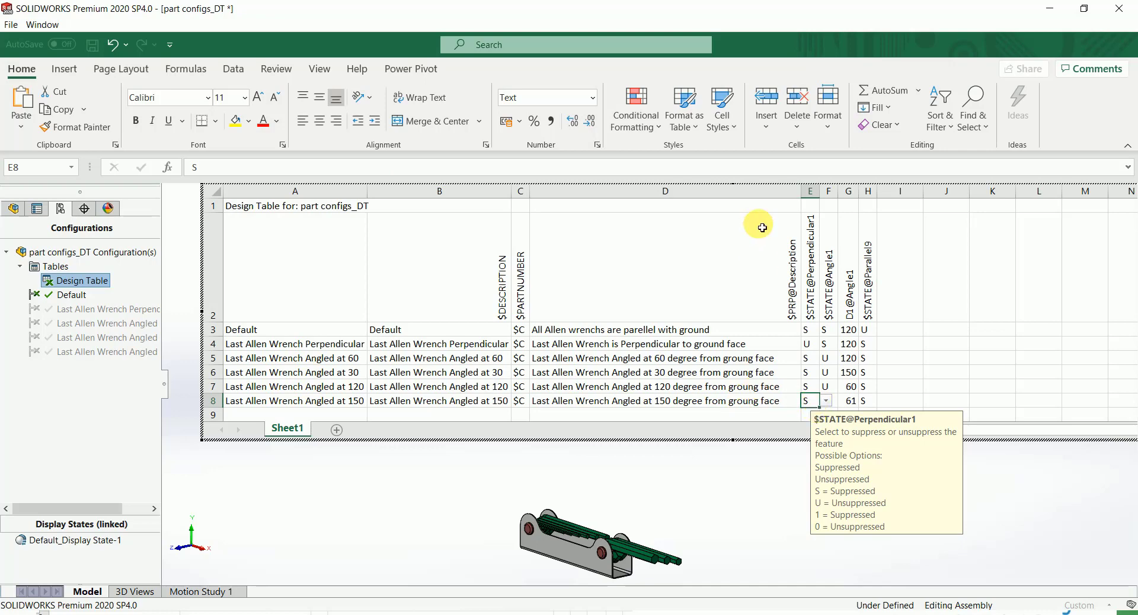
pyautogui.moveTo(803, 192); pyautogui.dragTo(783, 192)
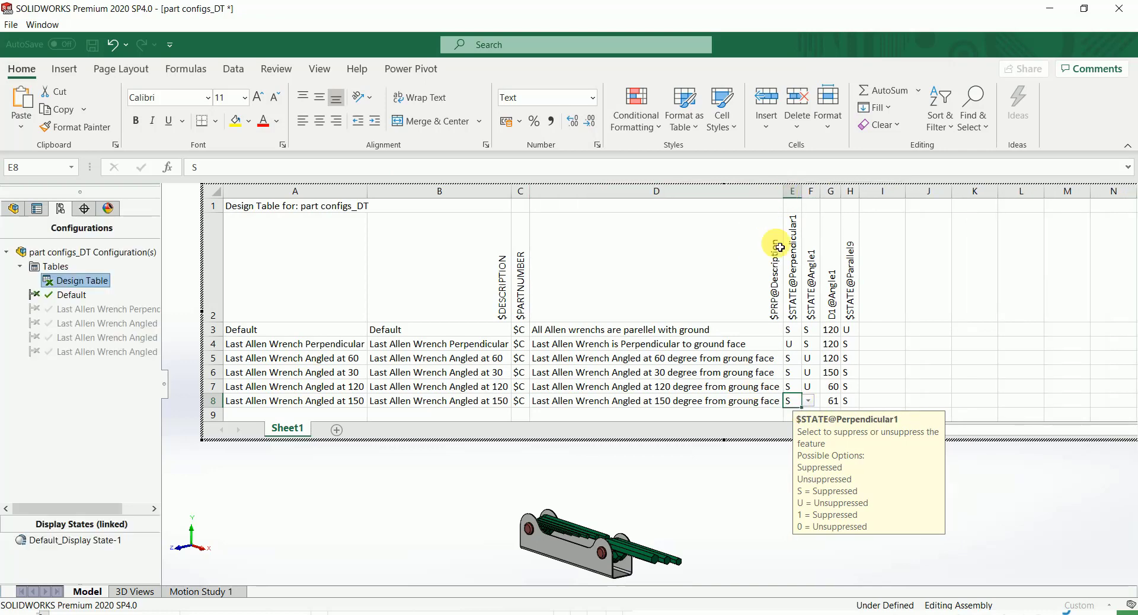
# - Set D1@Angle1 to 90 for the new configuration row and close the design table to generate the configuration
pyautogui.click(852, 404)
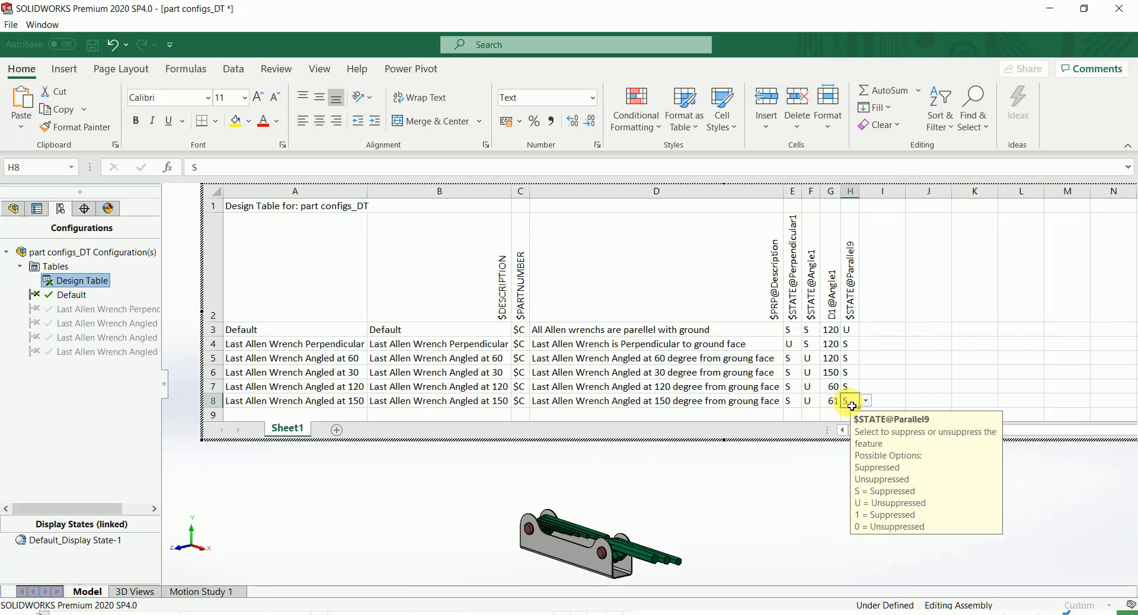
pyautogui.click(836, 406)
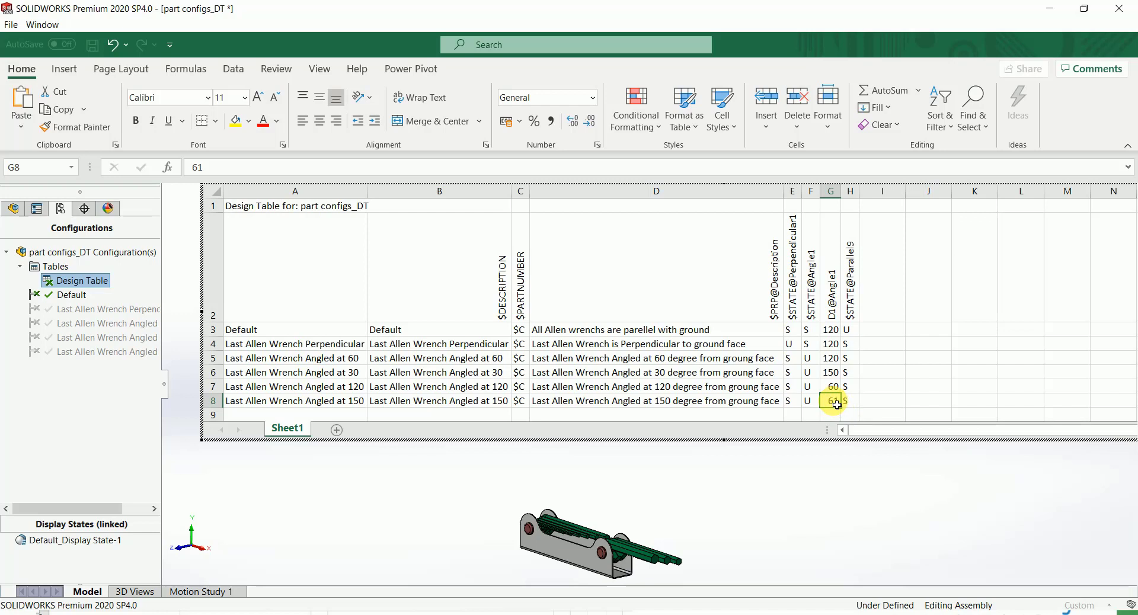
pyautogui.write('90')
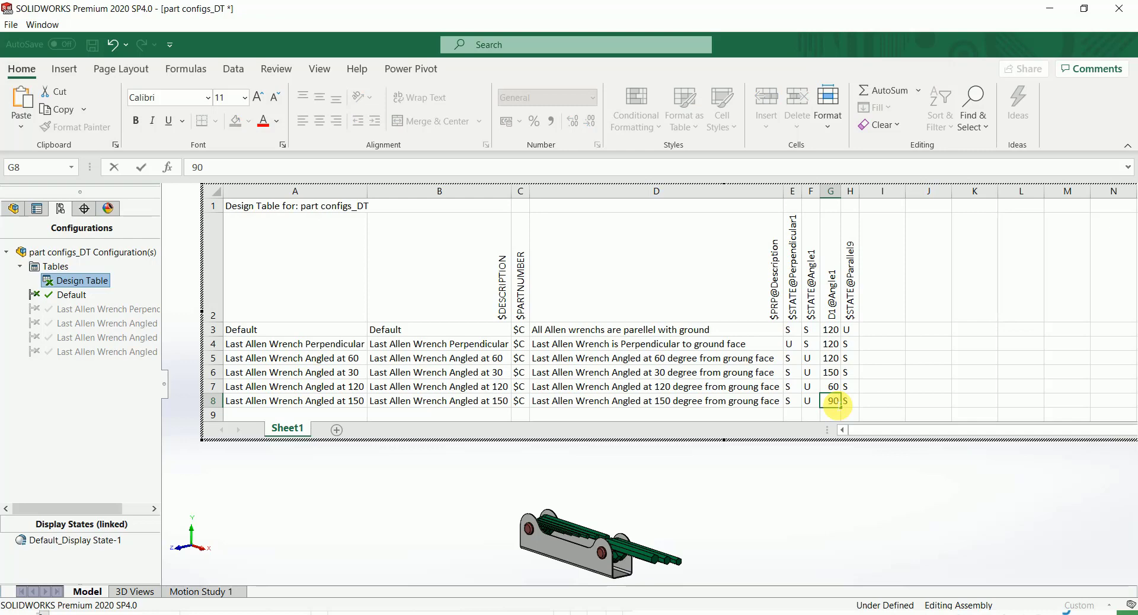
pyautogui.click(752, 484)
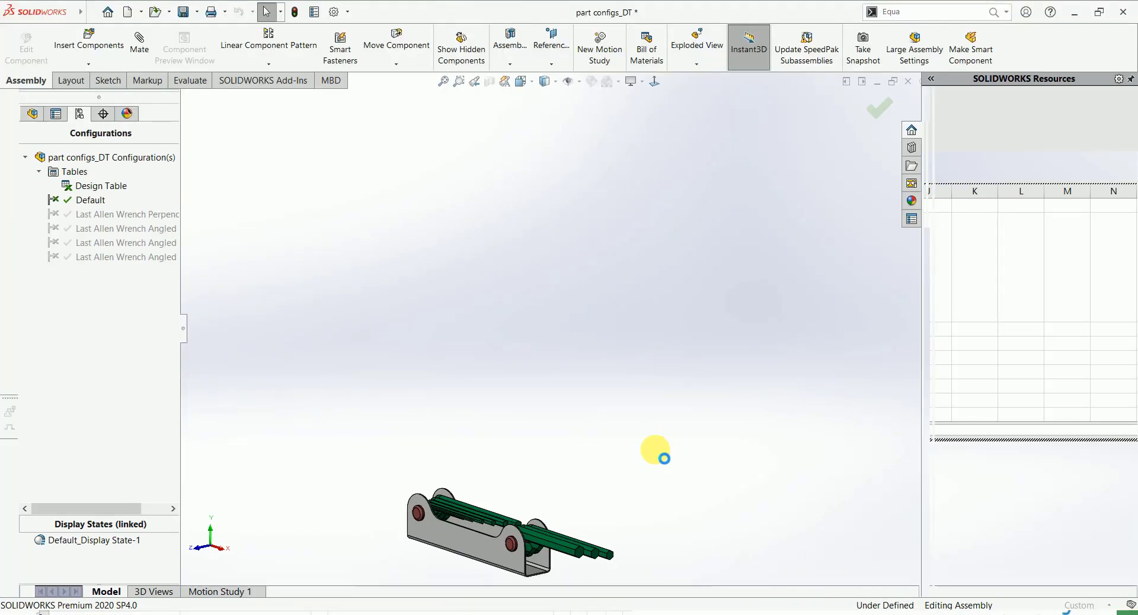
pyautogui.click(651, 330)
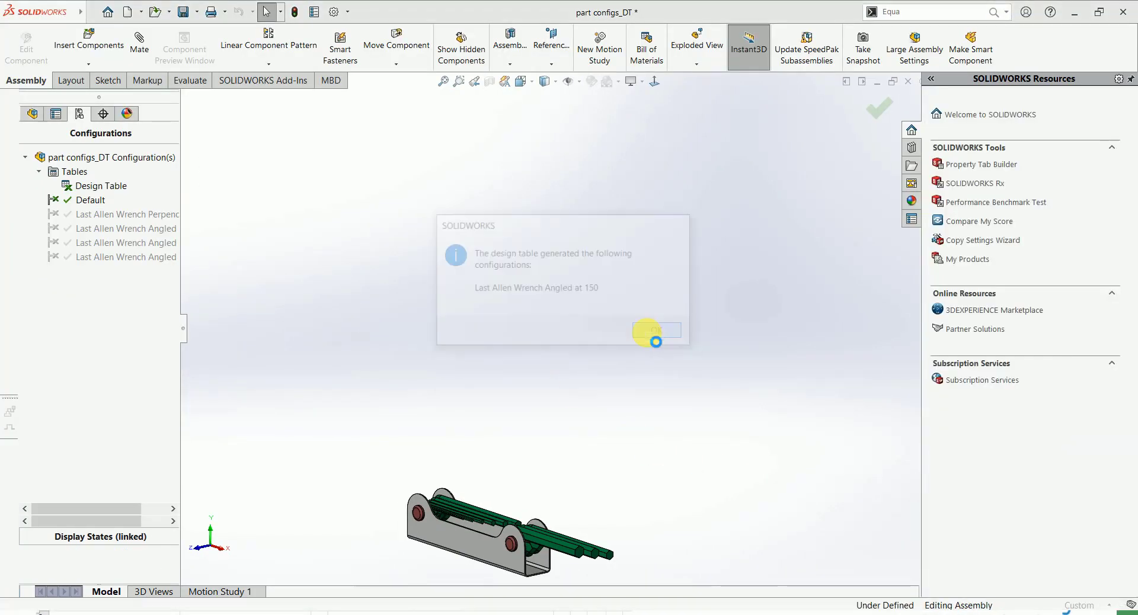
# - Activate the Last Allen Wrench Angled at 150 configuration and inspect its Angle1 mate in the front view
pyautogui.doubleClick(93, 272)
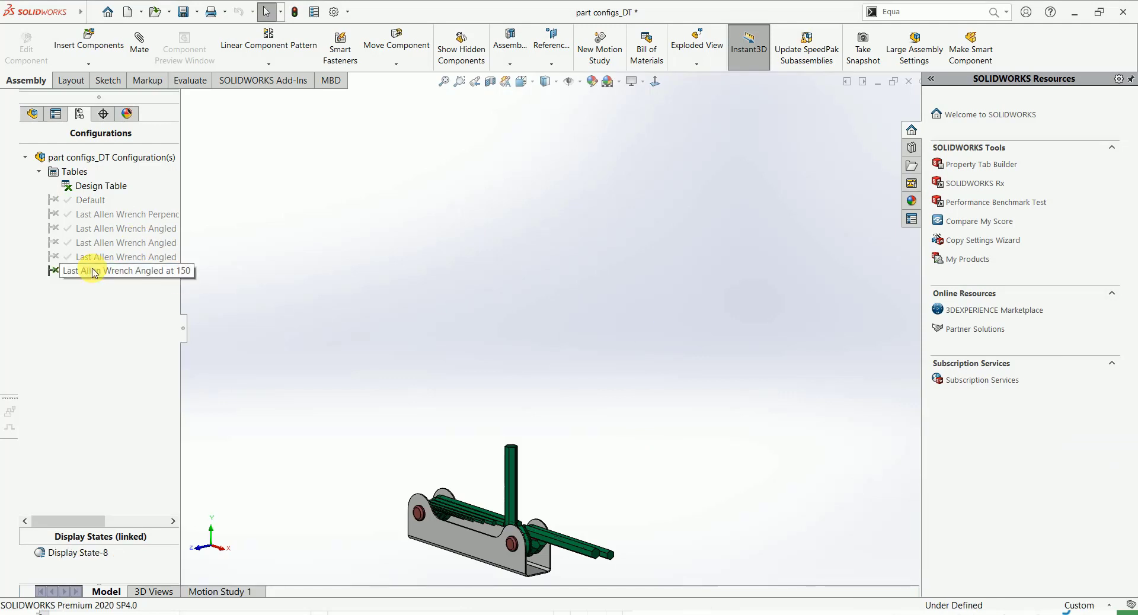
pyautogui.click(32, 114)
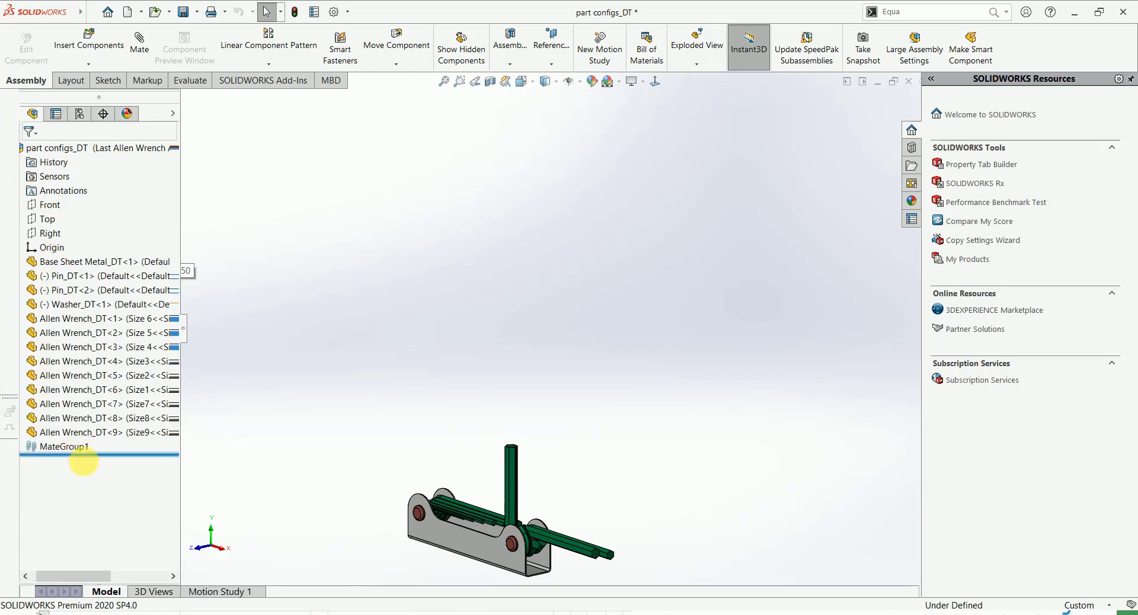
pyautogui.click(26, 447)
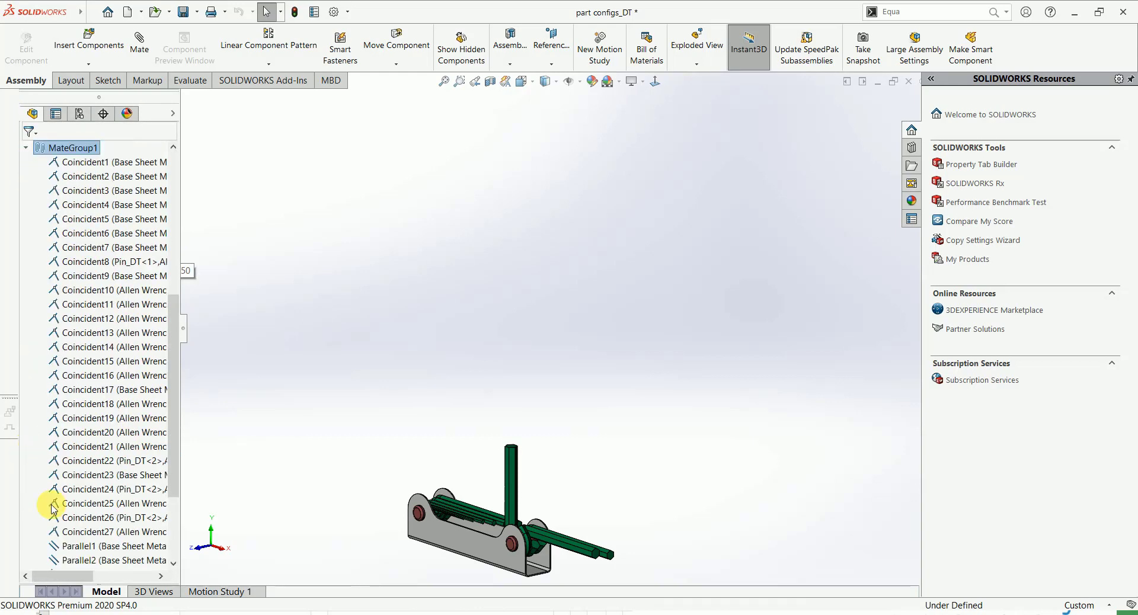
pyautogui.scroll(-3, 49, 508)
pyautogui.click(57, 562)
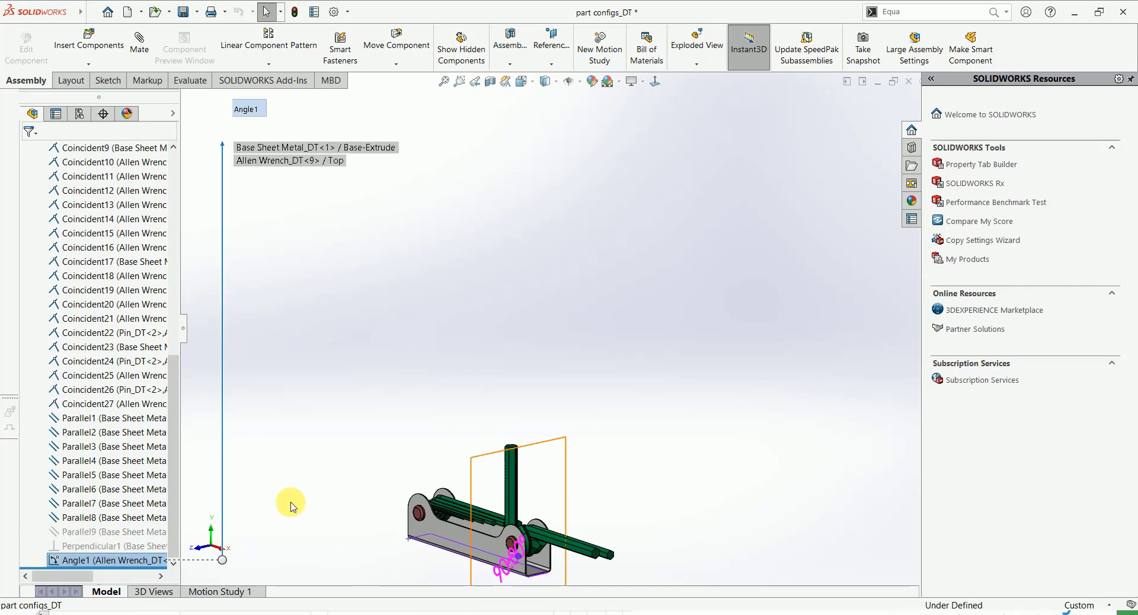
pyautogui.hotkey('ctrl', '1')
pyautogui.moveTo(349, 486); pyautogui.dragTo(358, 483, button='middle')
pyautogui.press('f')
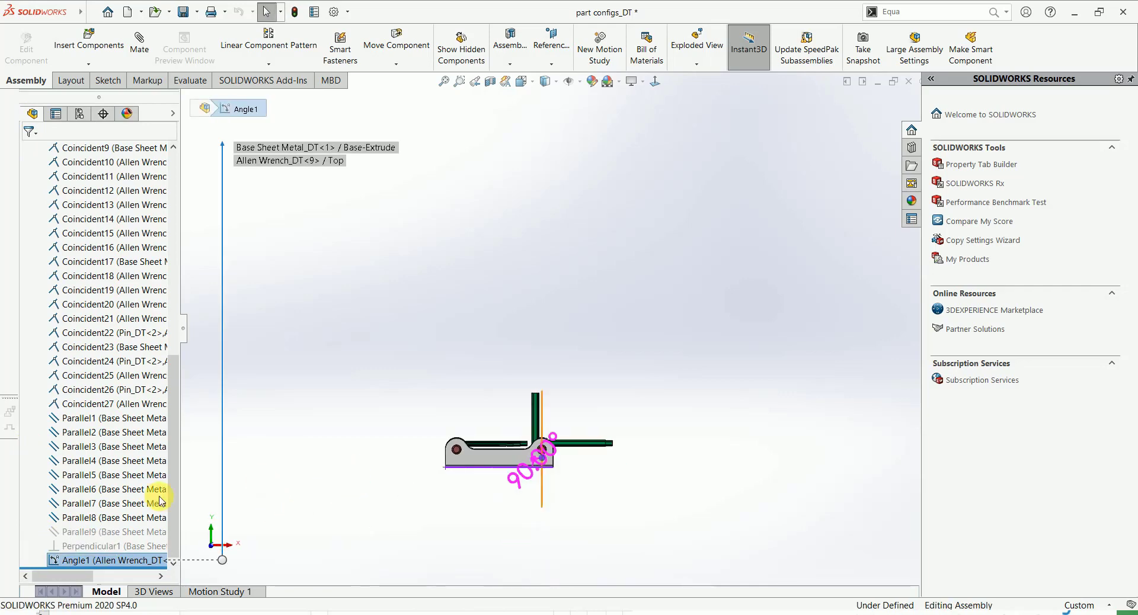
# - Activate the Last Allen Wrench Angled at 120 configuration and inspect its Angle1 mate on the model for comparison
pyautogui.click(79, 113)
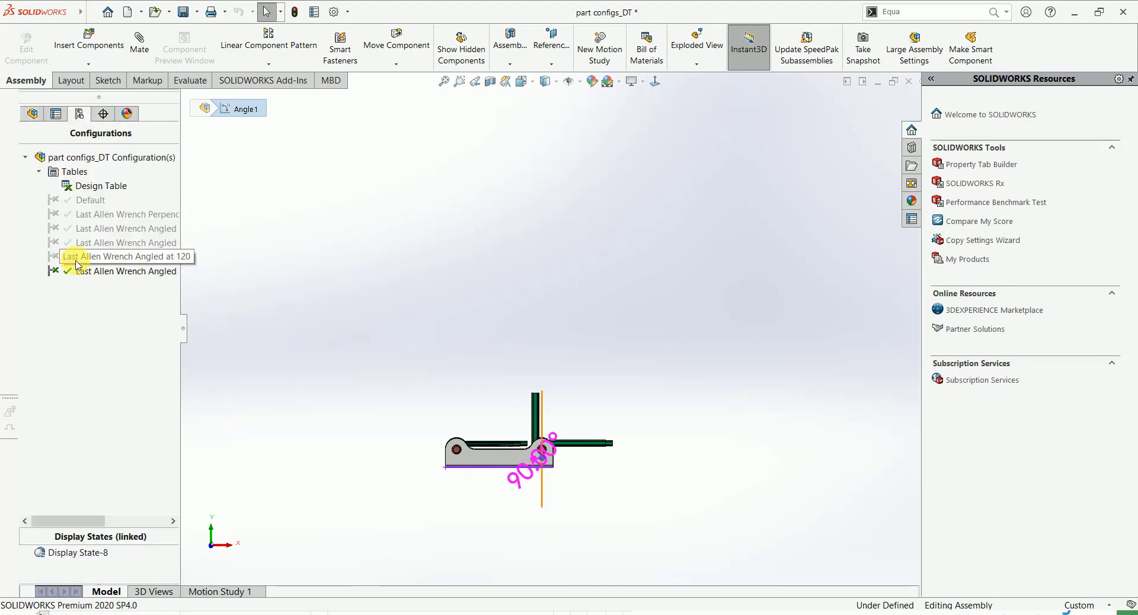
pyautogui.doubleClick(59, 257)
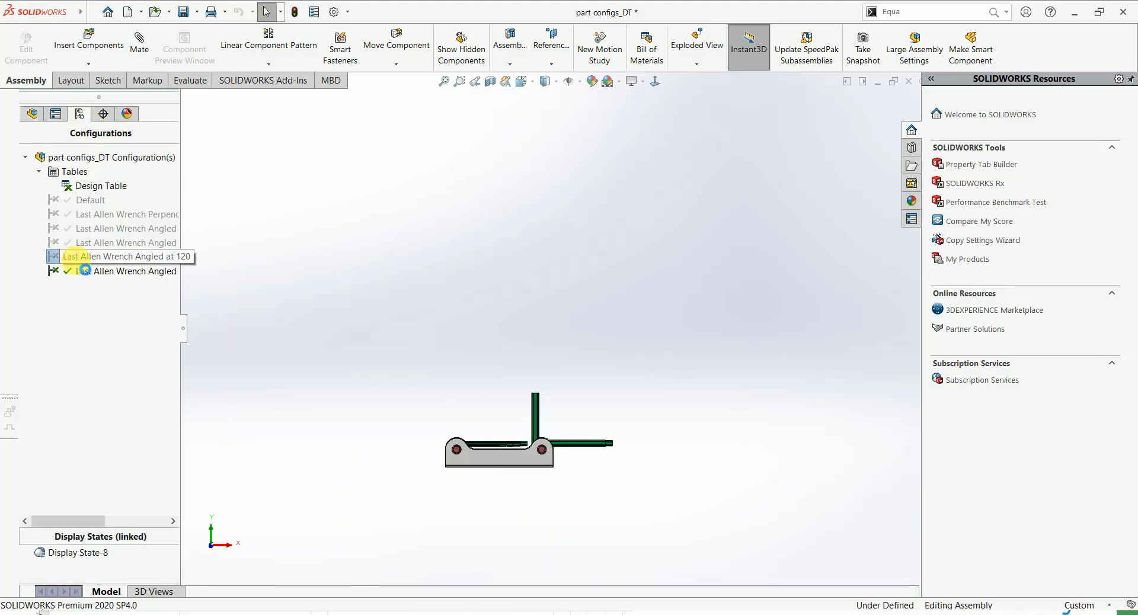
pyautogui.click(32, 113)
pyautogui.click(25, 449)
pyautogui.scroll(-3, 25, 451)
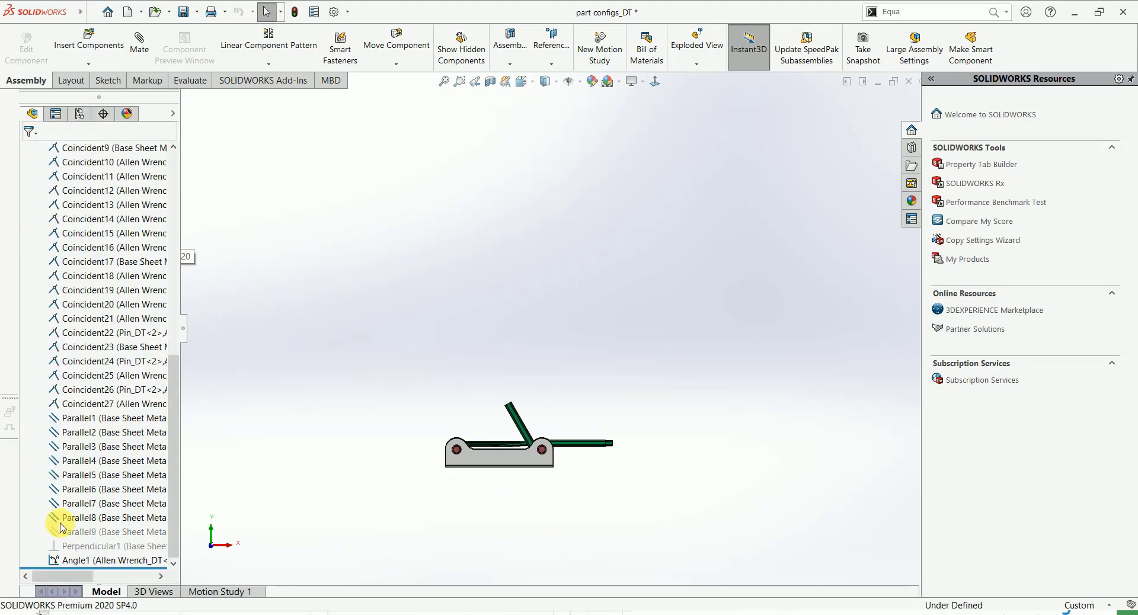
pyautogui.click(148, 559)
pyautogui.scroll(3, 525, 458)
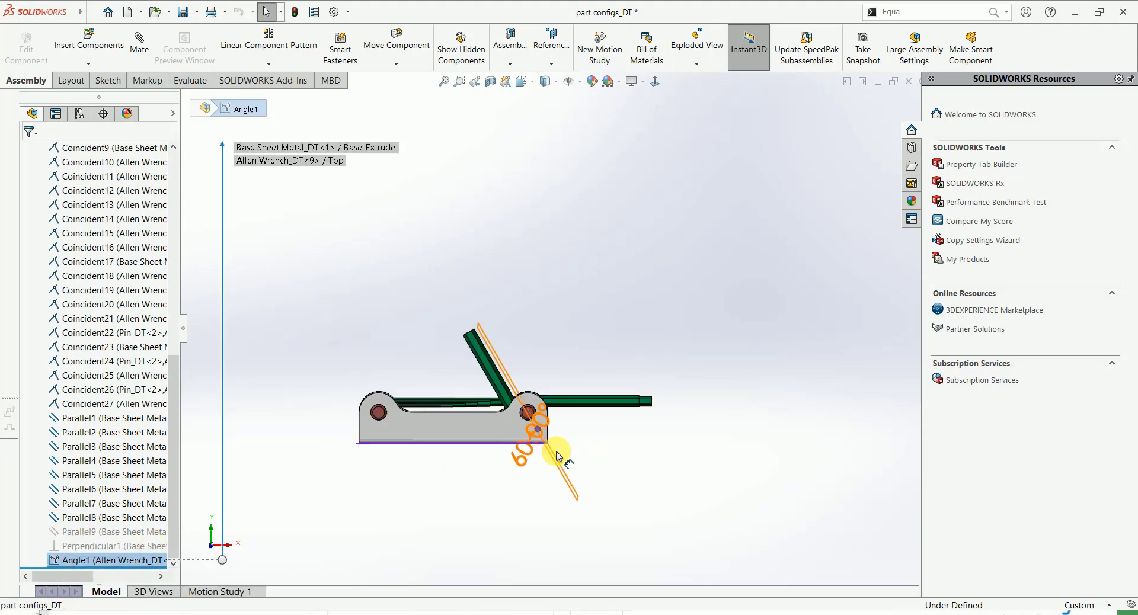
pyautogui.moveTo(525, 458); pyautogui.dragTo(460, 313, button='middle')
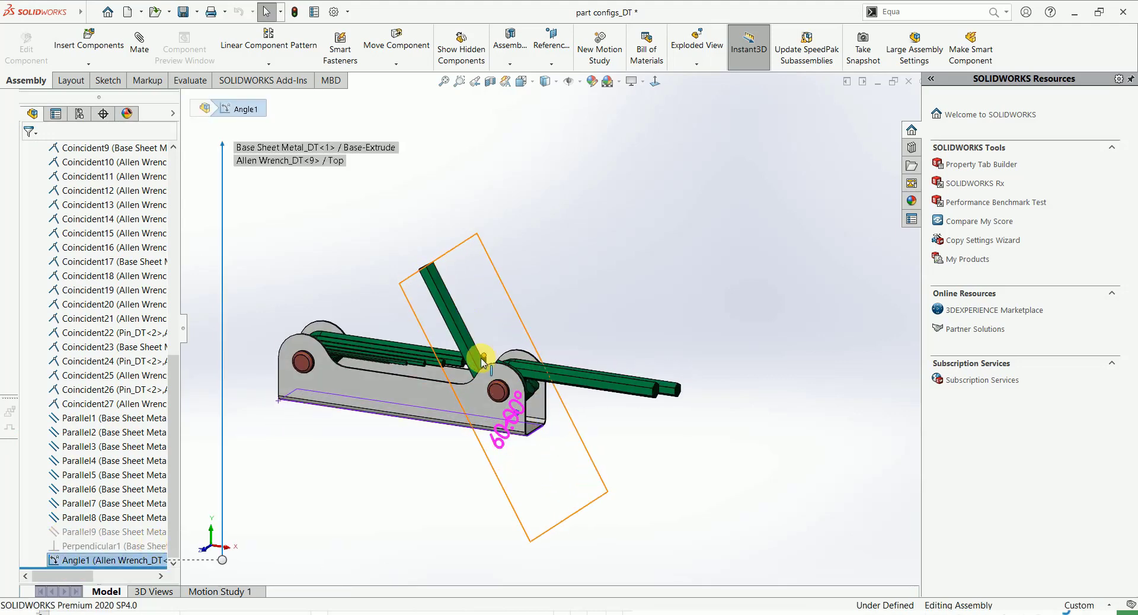
pyautogui.click(371, 498)
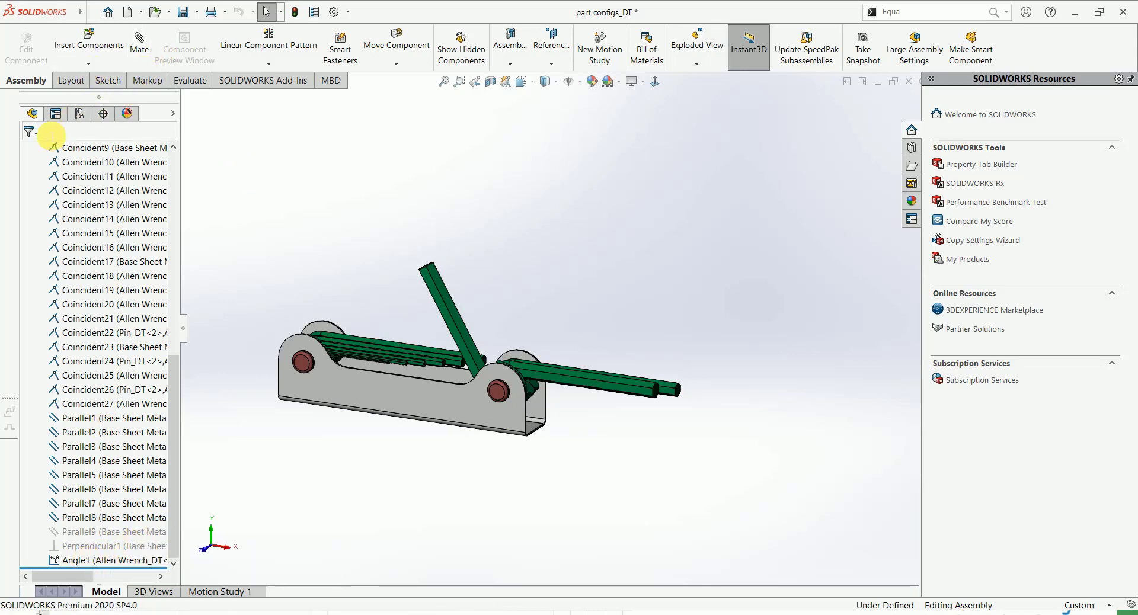
pyautogui.scroll(10, 80, 196)
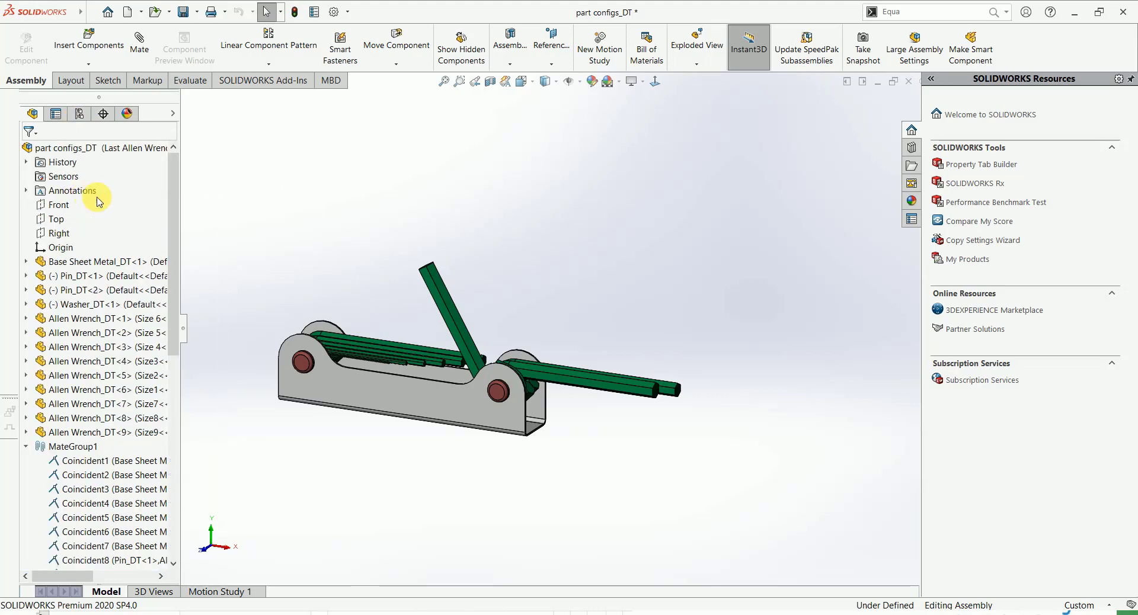
# - Set D1@Angle1 to 30 for the Last Allen Wrench Angled at 150 row in the design table and close the table
pyautogui.click(81, 114)
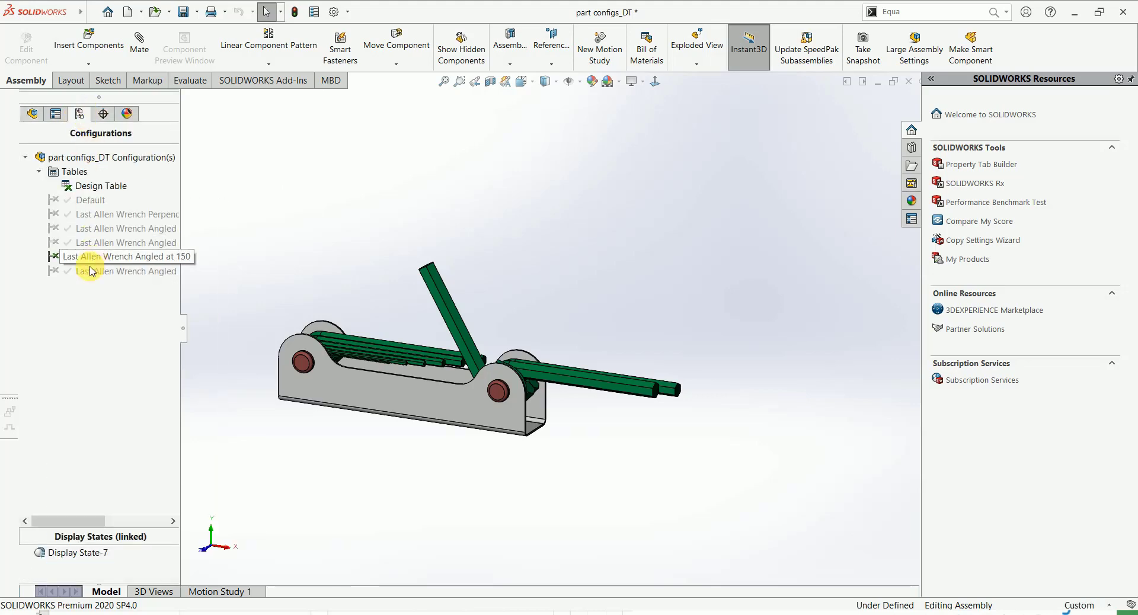
pyautogui.rightClick(81, 191)
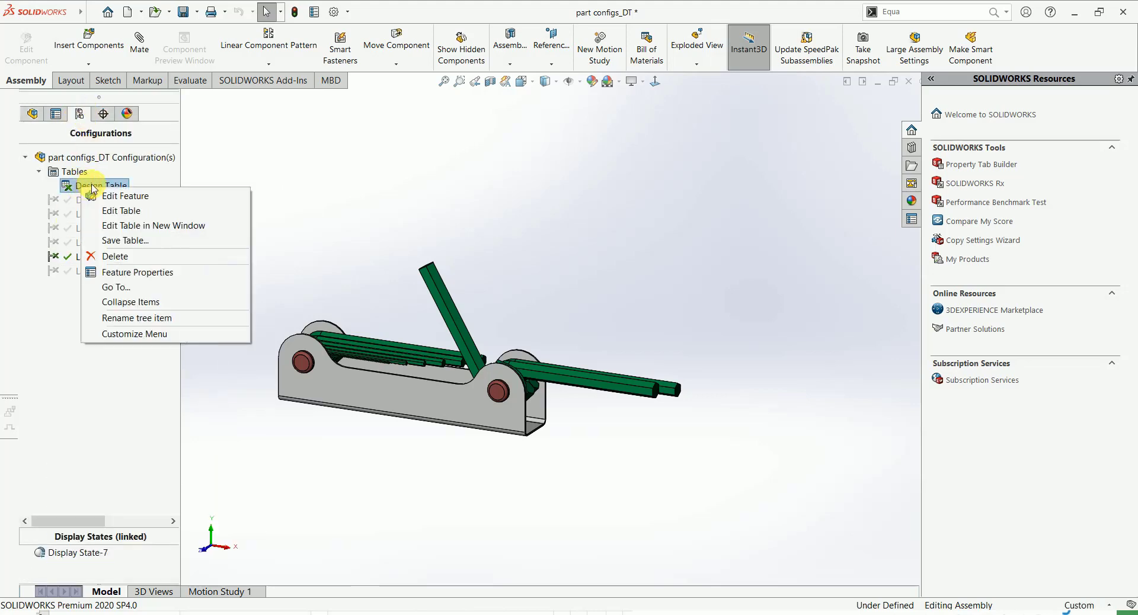
pyautogui.click(104, 212)
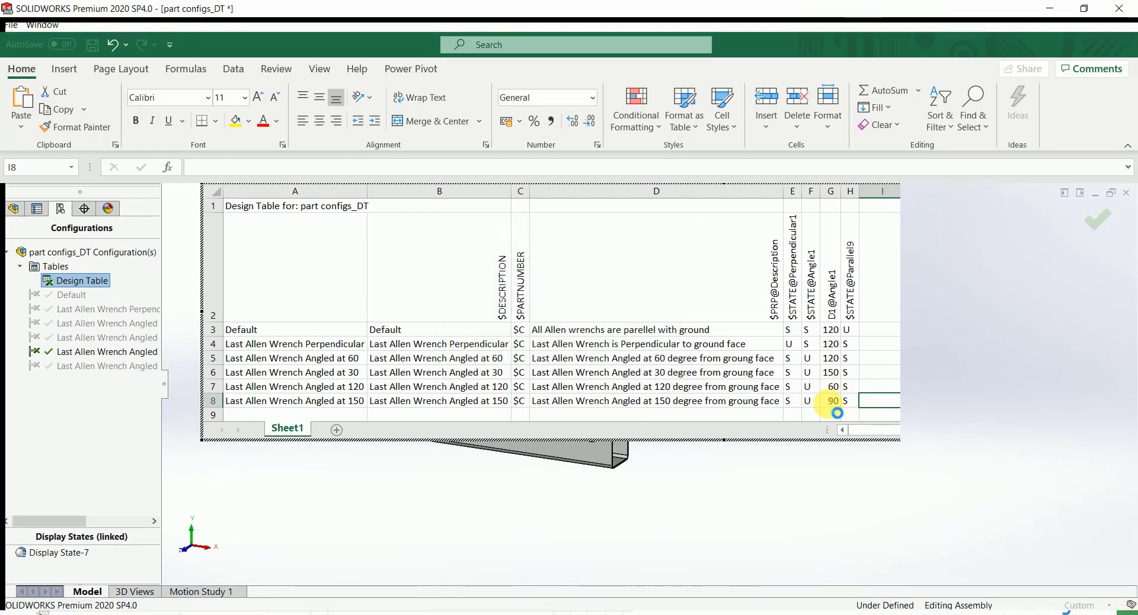
pyautogui.click(835, 402)
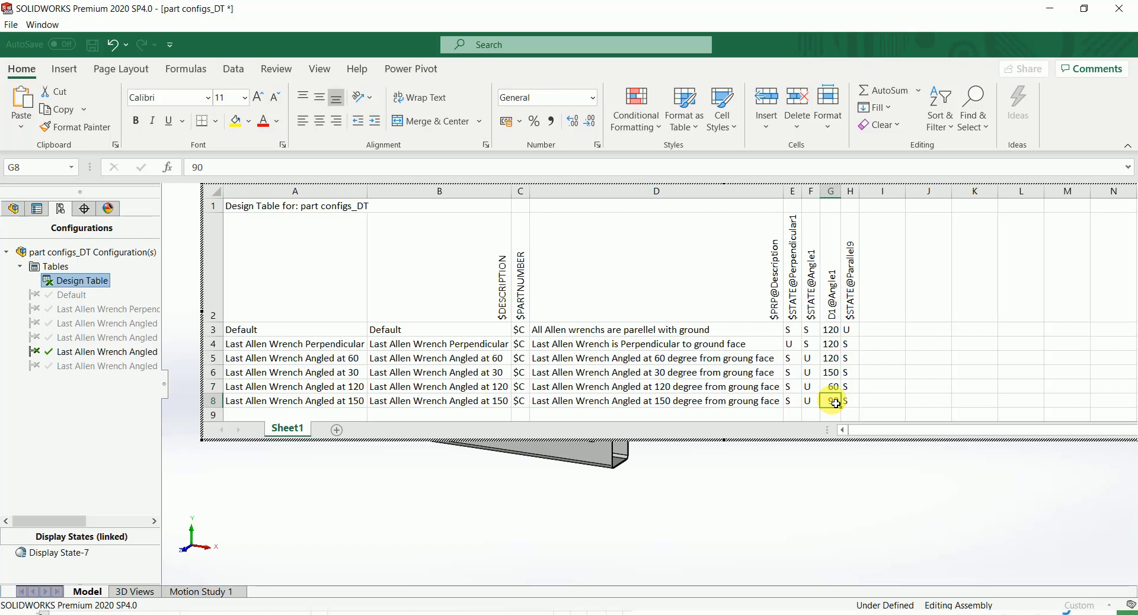
pyautogui.write('30')
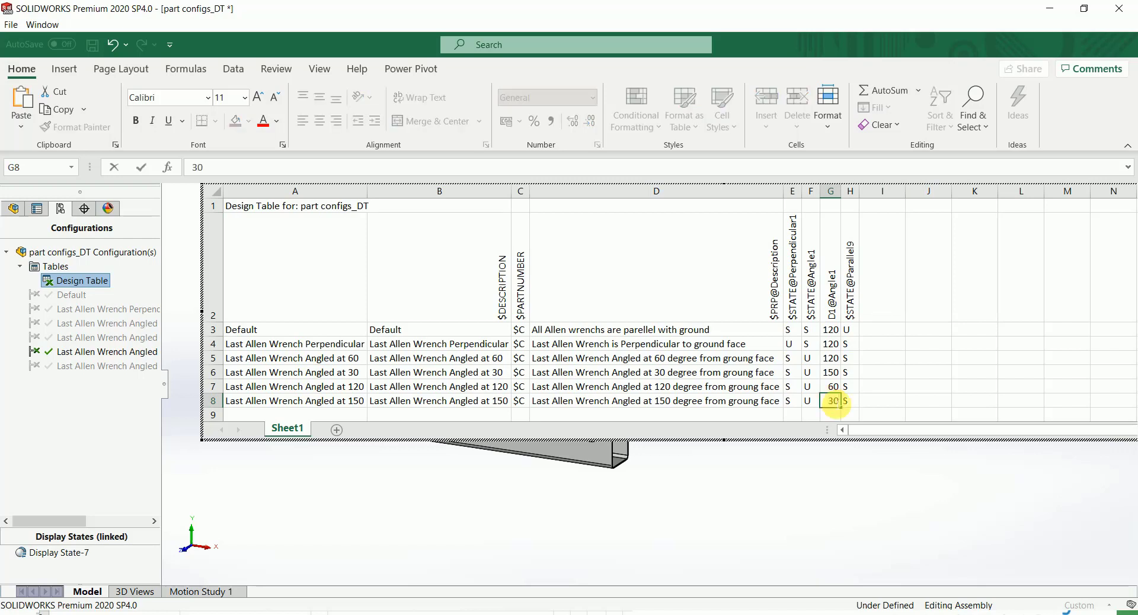
pyautogui.press('Tab')
pyautogui.click(801, 500)
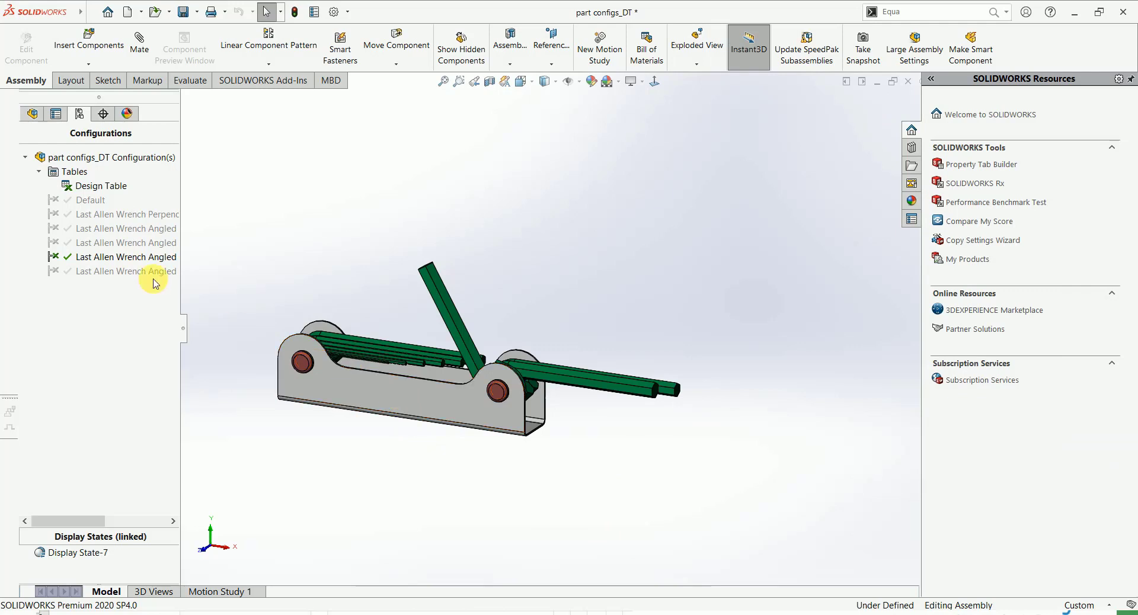
# - Check the Last Allen Wrench Angled at 150 configuration, switch through the other configurations and activate Default
pyautogui.doubleClick(94, 270)
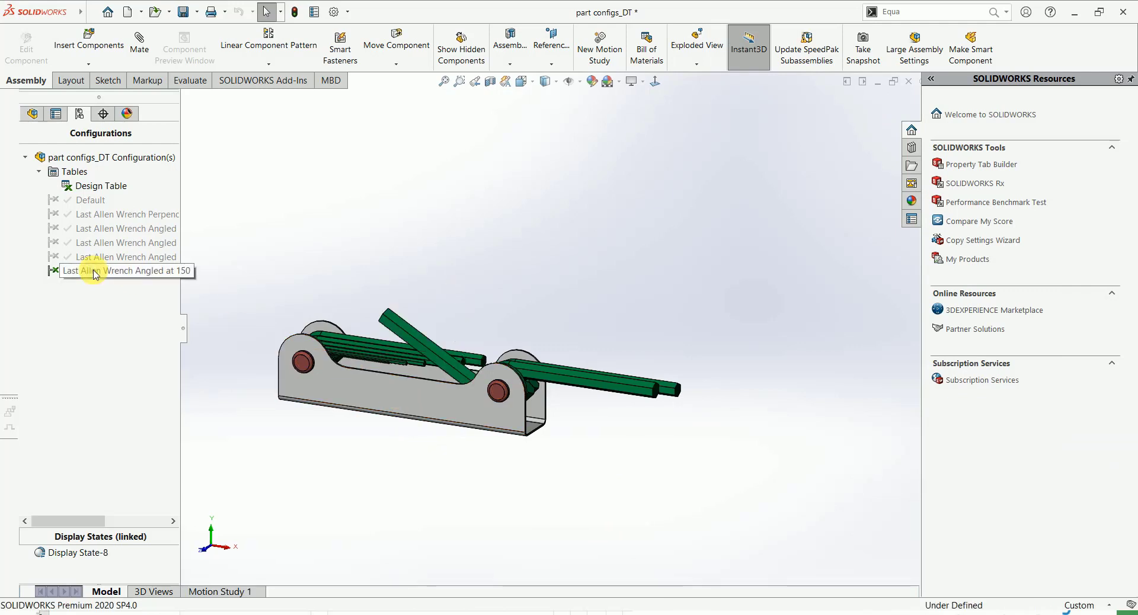
pyautogui.doubleClick(95, 235)
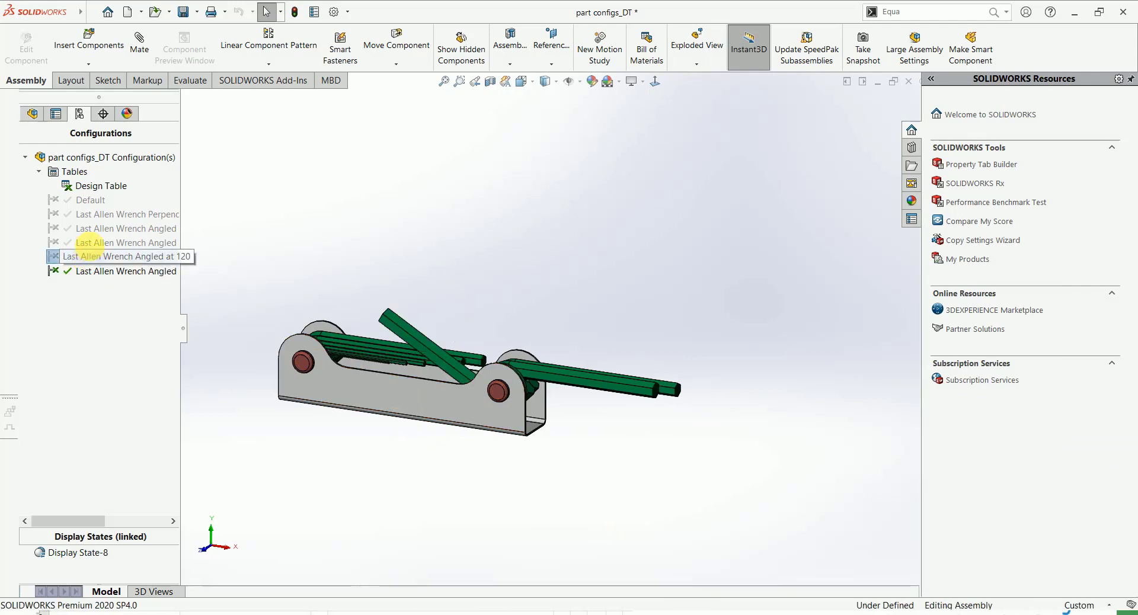
pyautogui.doubleClick(101, 216)
pyautogui.doubleClick(89, 200)
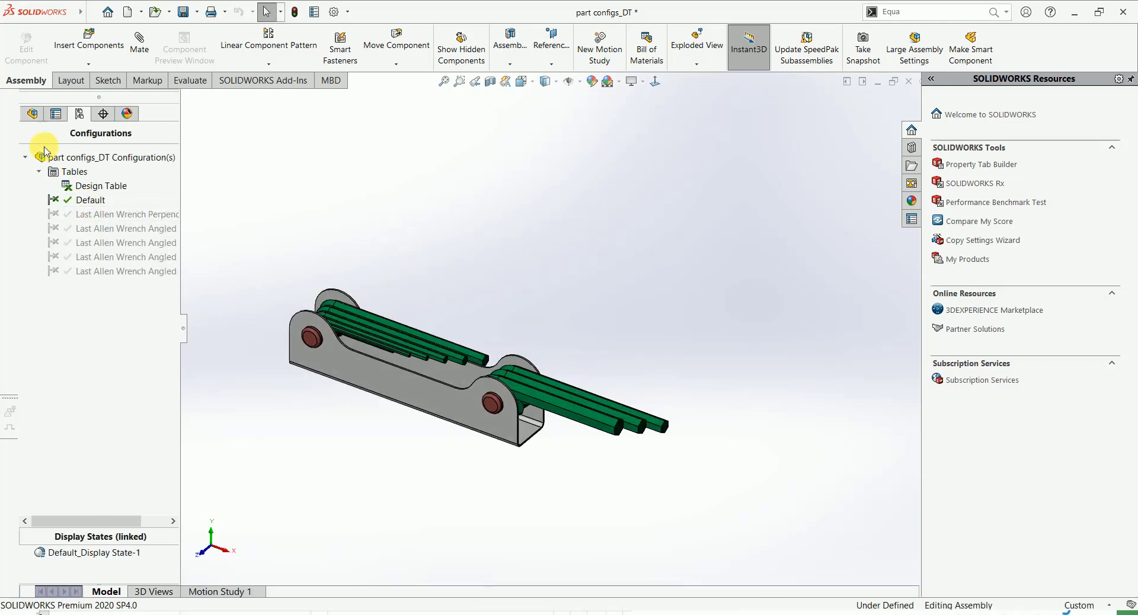
# - Suppress the Allen Wrench_DT<1> component in the Default configuration
pyautogui.click(32, 113)
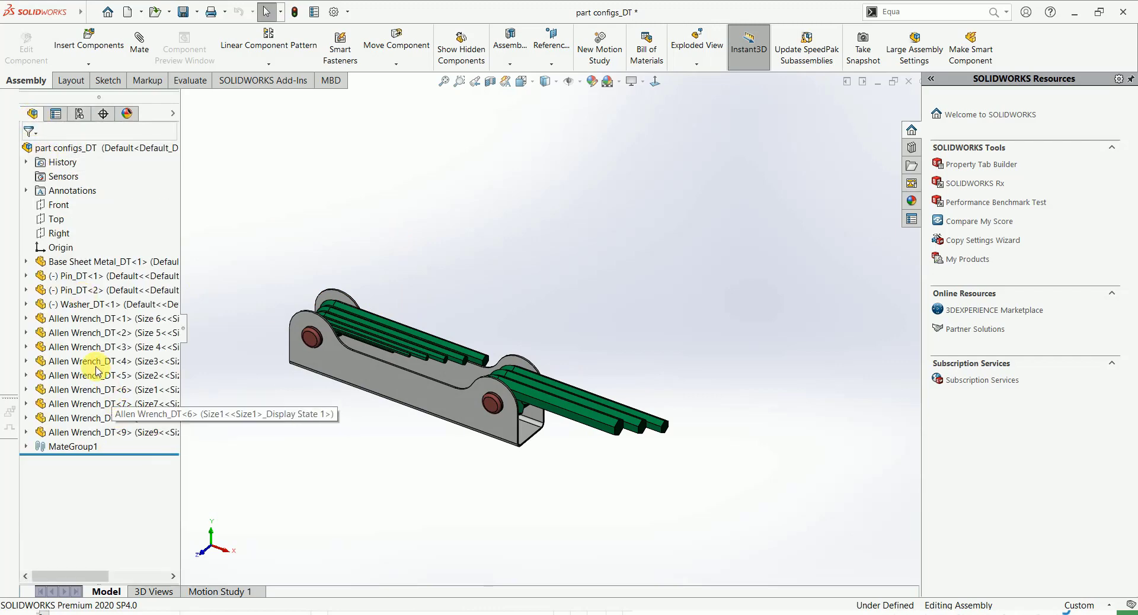
pyautogui.rightClick(89, 325)
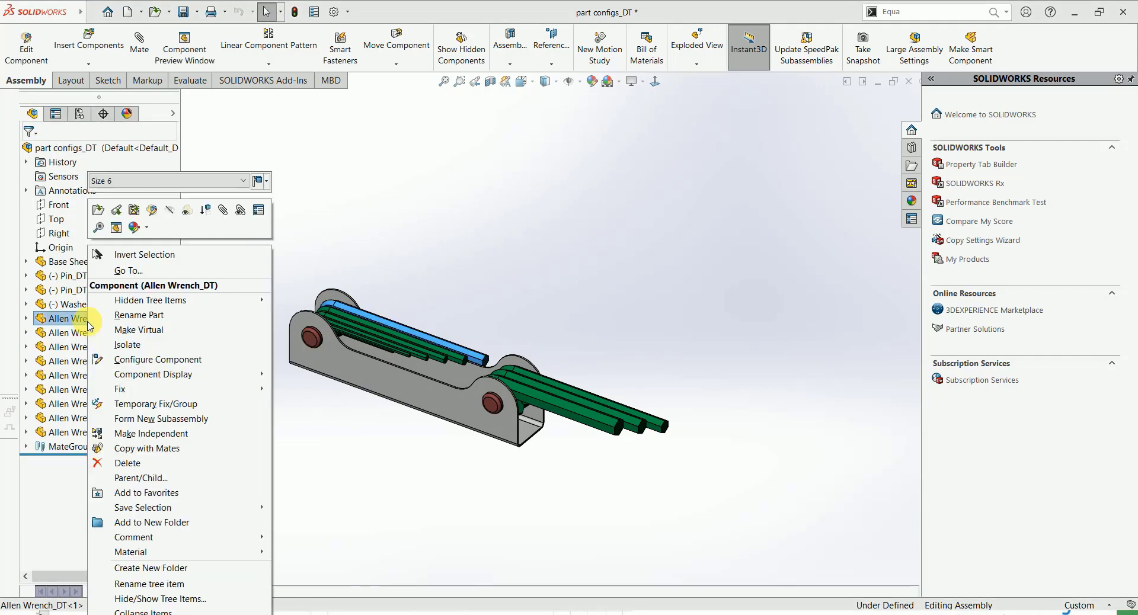
pyautogui.click(207, 212)
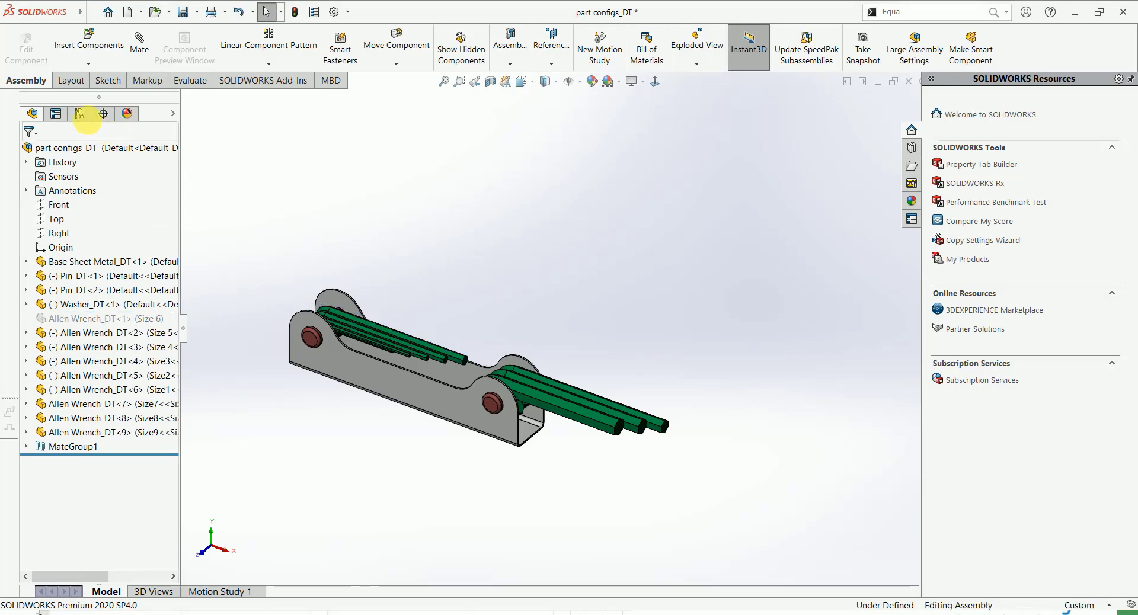
# - Open the design table for editing and add the $STATE@Allen Wrench_DT<1> parameter as a column
pyautogui.click(80, 113)
pyautogui.rightClick(80, 188)
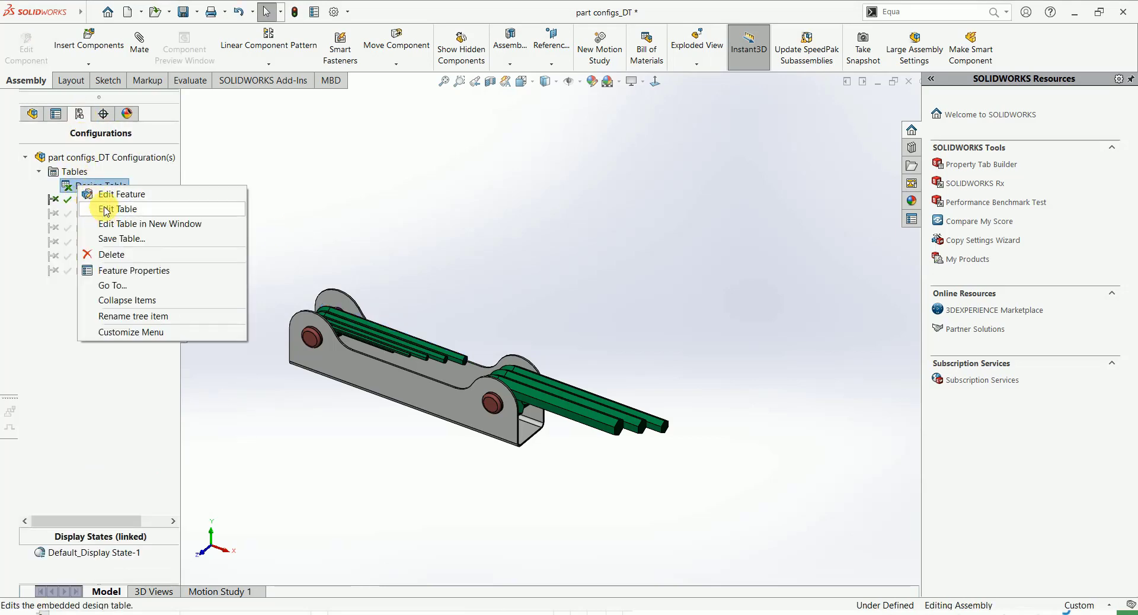
pyautogui.click(105, 210)
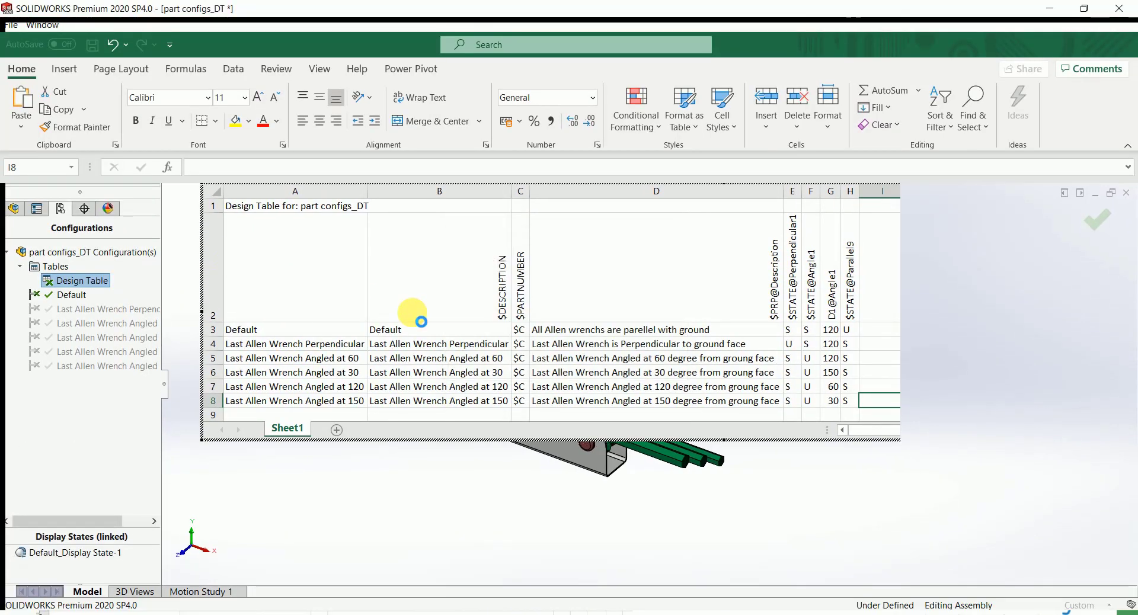
pyautogui.click(342, 376)
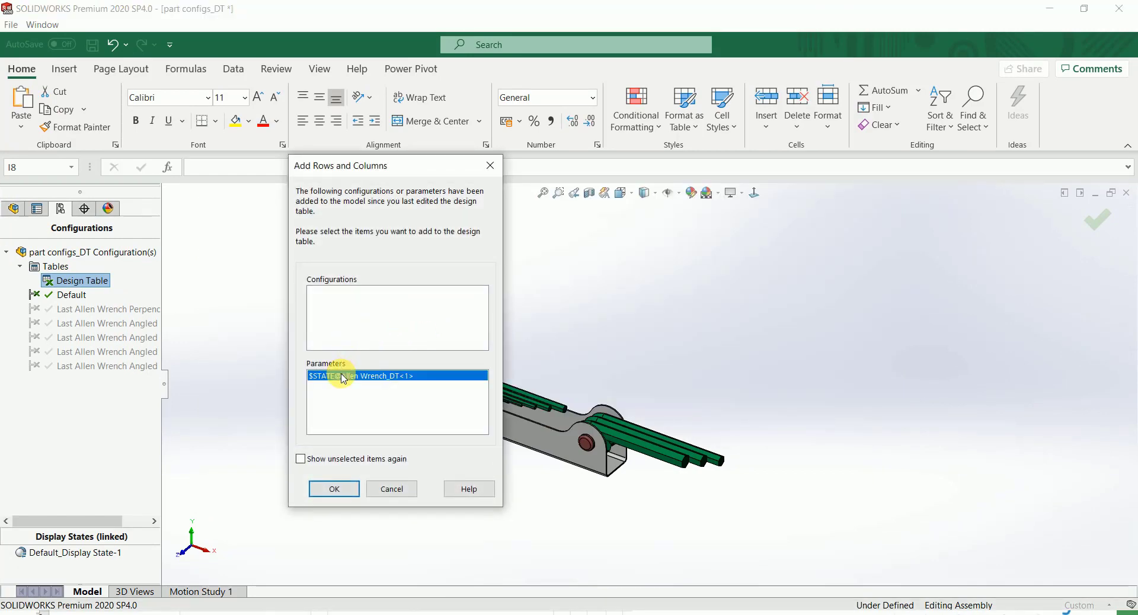
pyautogui.click(335, 490)
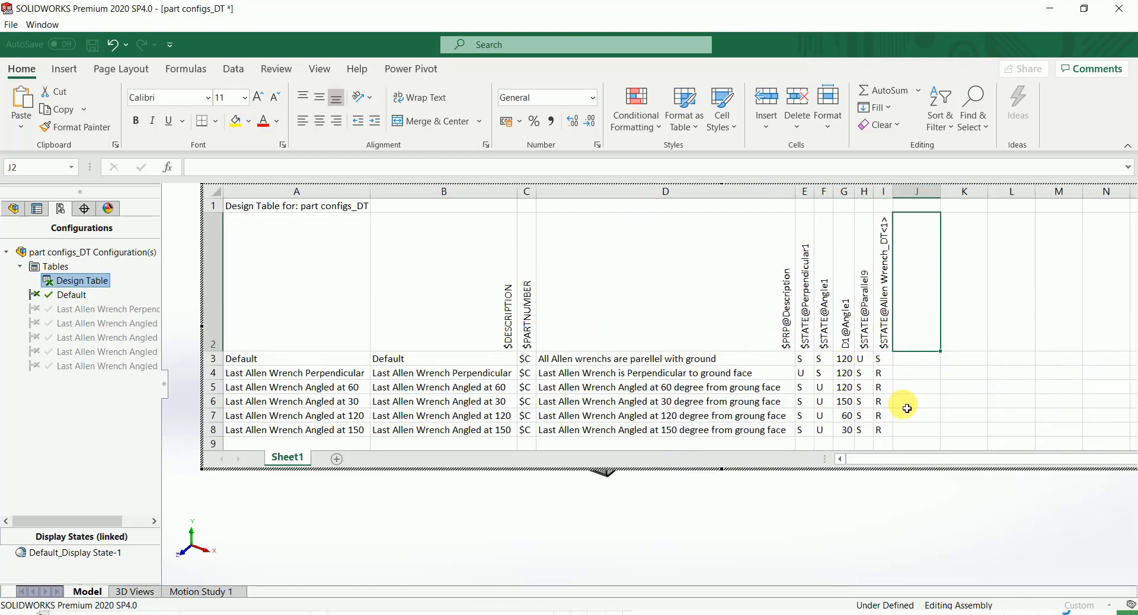
# - Check the $STATE@Allen Wrench_DT<1> values and their possible options row by row in the design table
pyautogui.click(883, 359)
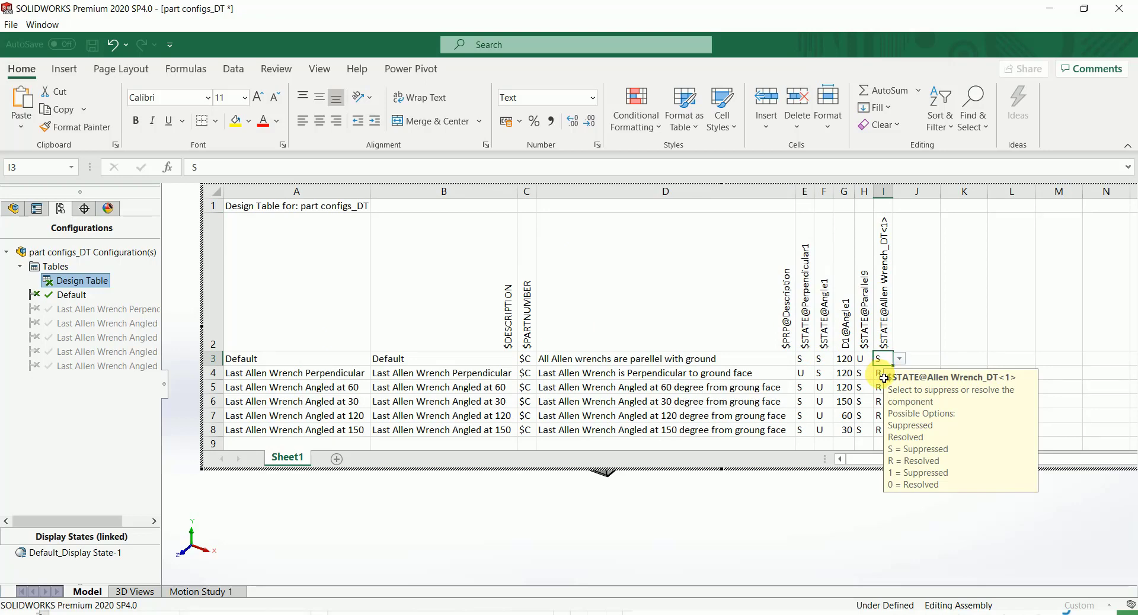
pyautogui.click(883, 380)
pyautogui.click(1002, 360)
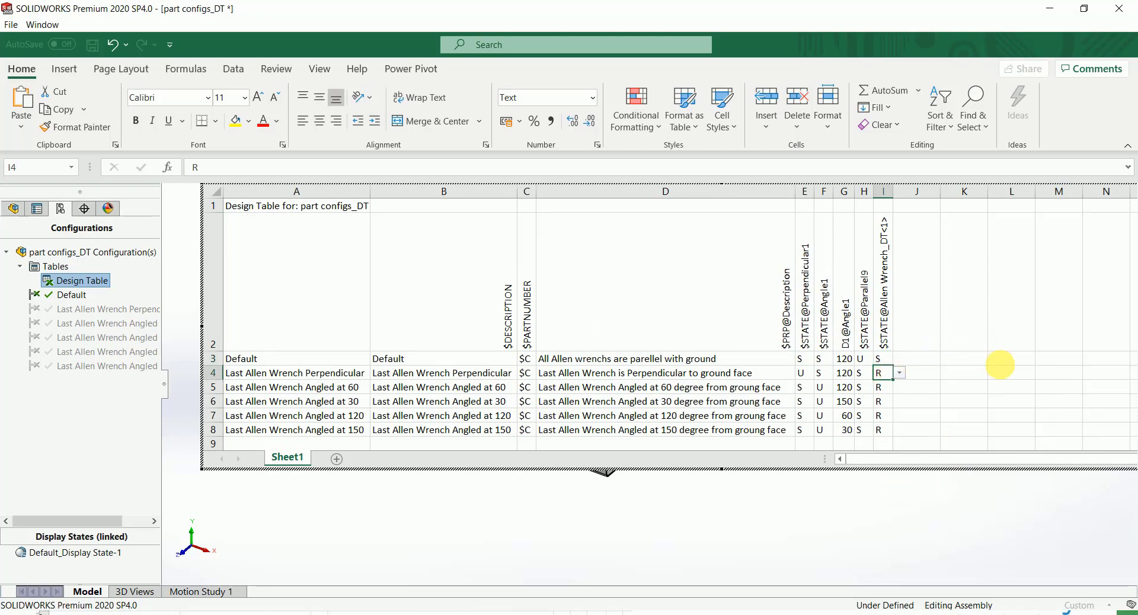
pyautogui.click(888, 388)
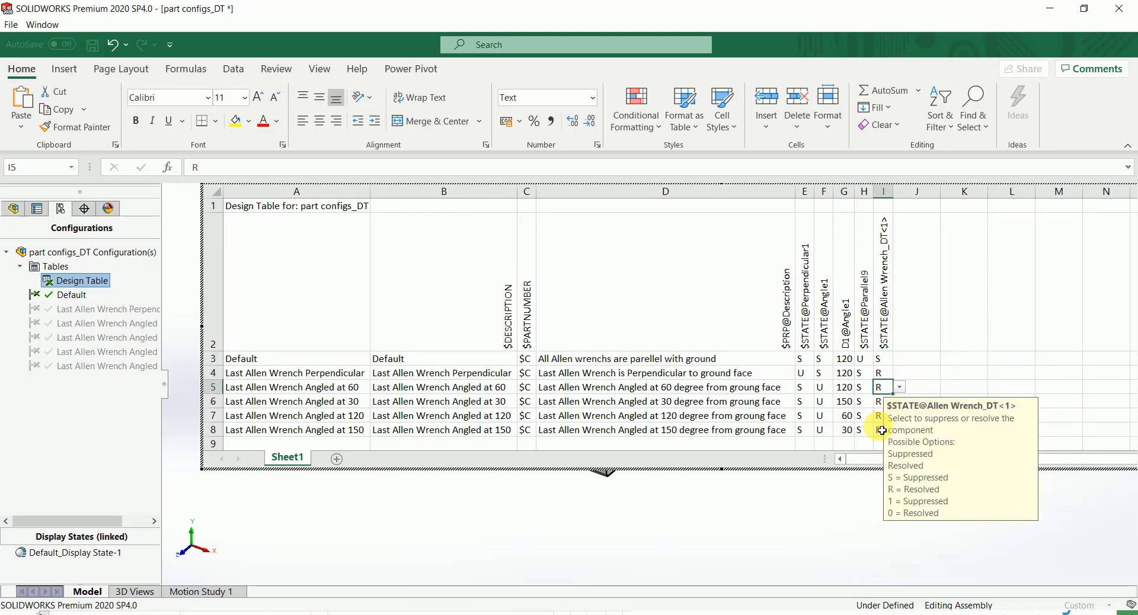
pyautogui.click(881, 418)
pyautogui.click(883, 431)
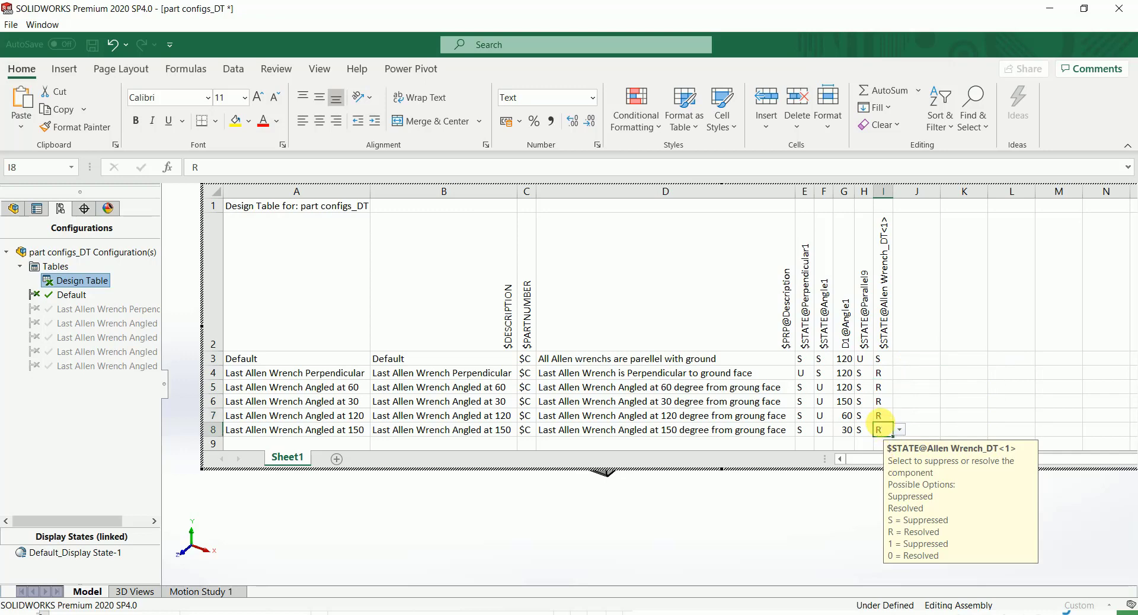
# - Try S as the $STATE@Allen Wrench_DT<1> value for the Last Allen Wrench Angled at 150 row and restore R
pyautogui.click(898, 431)
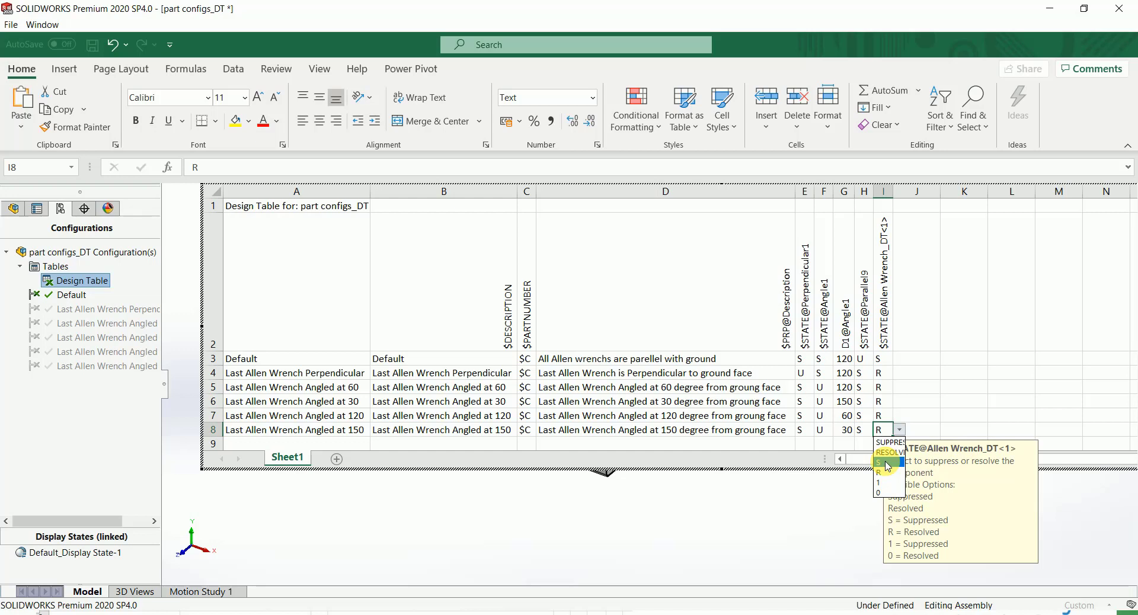
pyautogui.press('Escape')
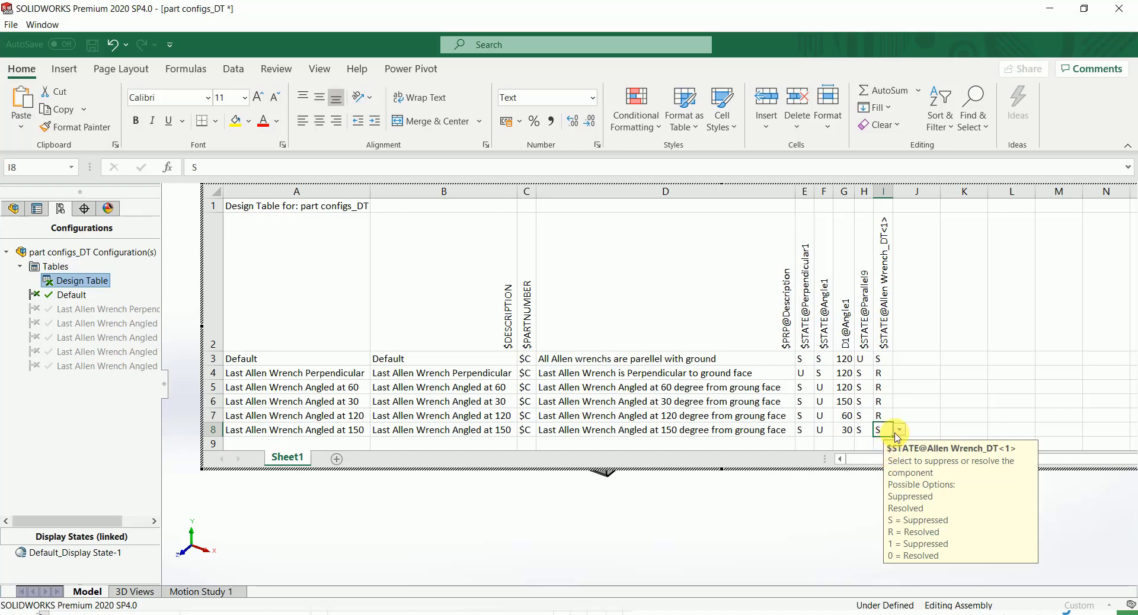
pyautogui.click(899, 431)
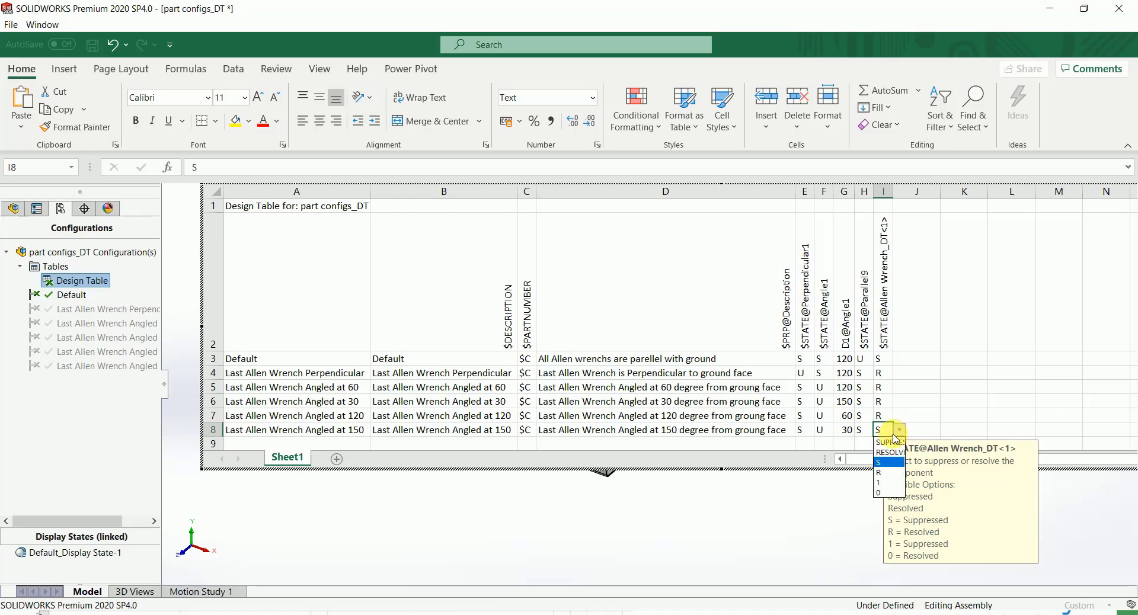
pyautogui.click(883, 475)
# - Close the design table and activate the Last Allen Wrench Angled at 30 configuration
pyautogui.click(935, 401)
pyautogui.click(817, 530)
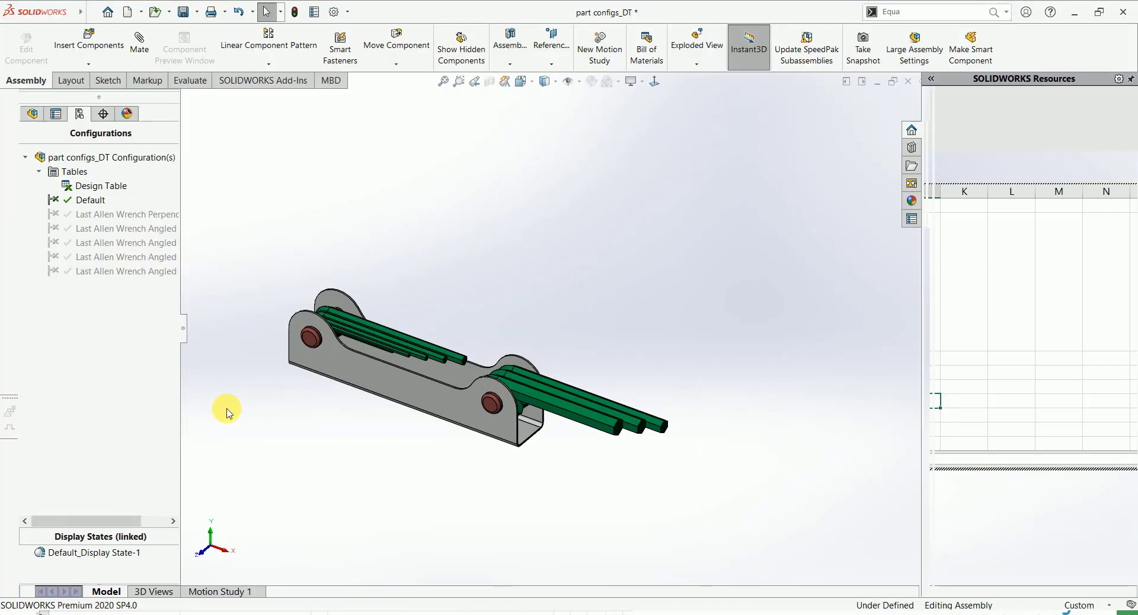
pyautogui.doubleClick(83, 243)
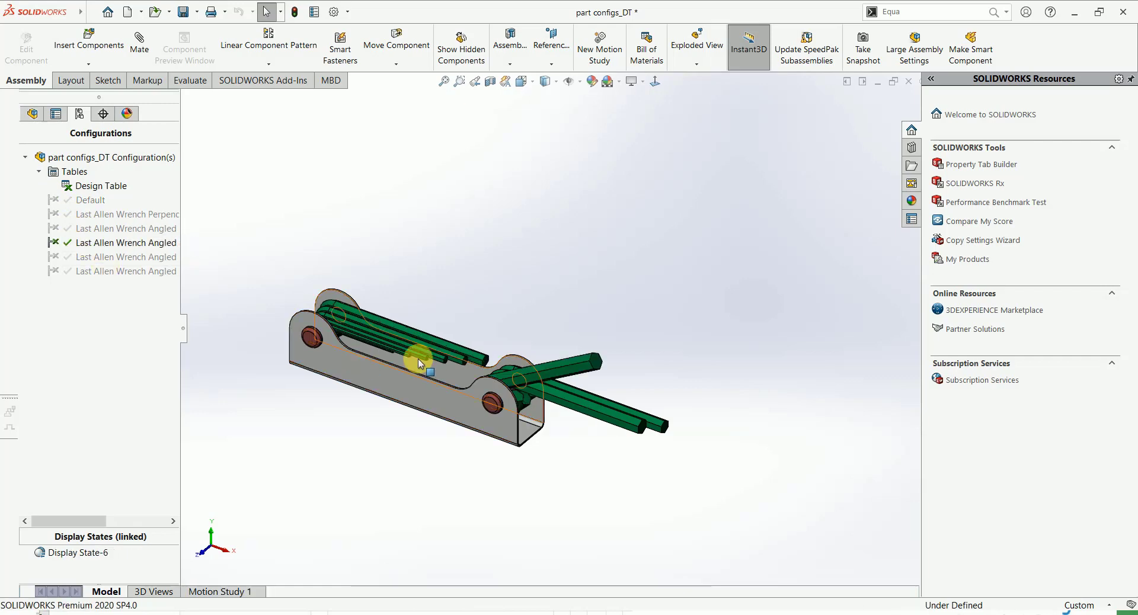
pyautogui.scroll(2, 443, 347)
pyautogui.click(484, 329)
pyautogui.scroll(3, 485, 329)
pyautogui.rightClick(486, 296)
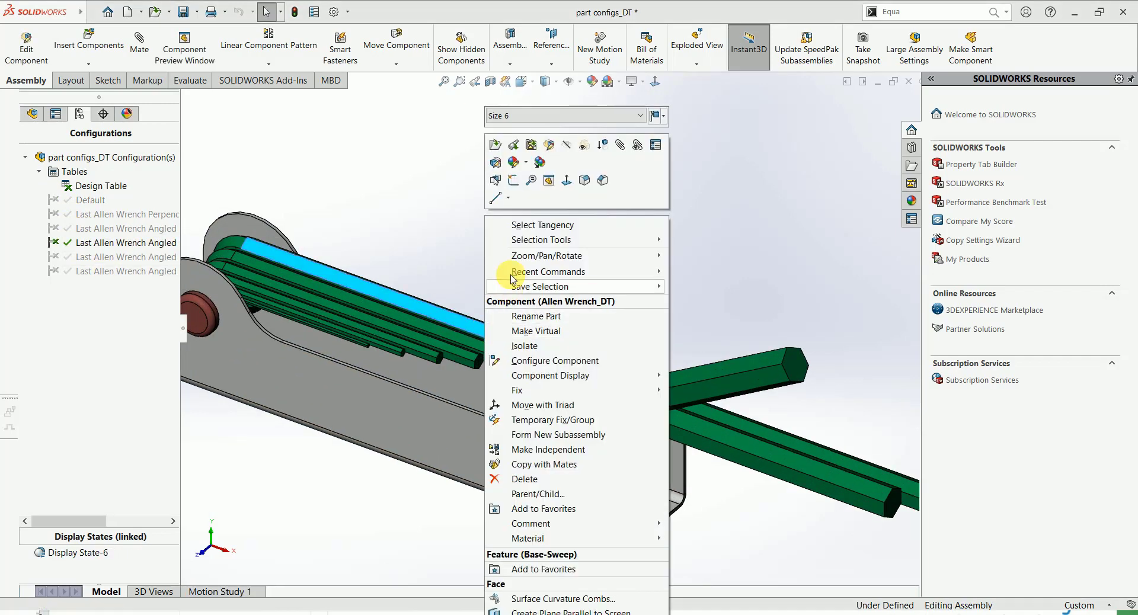
pyautogui.click(439, 203)
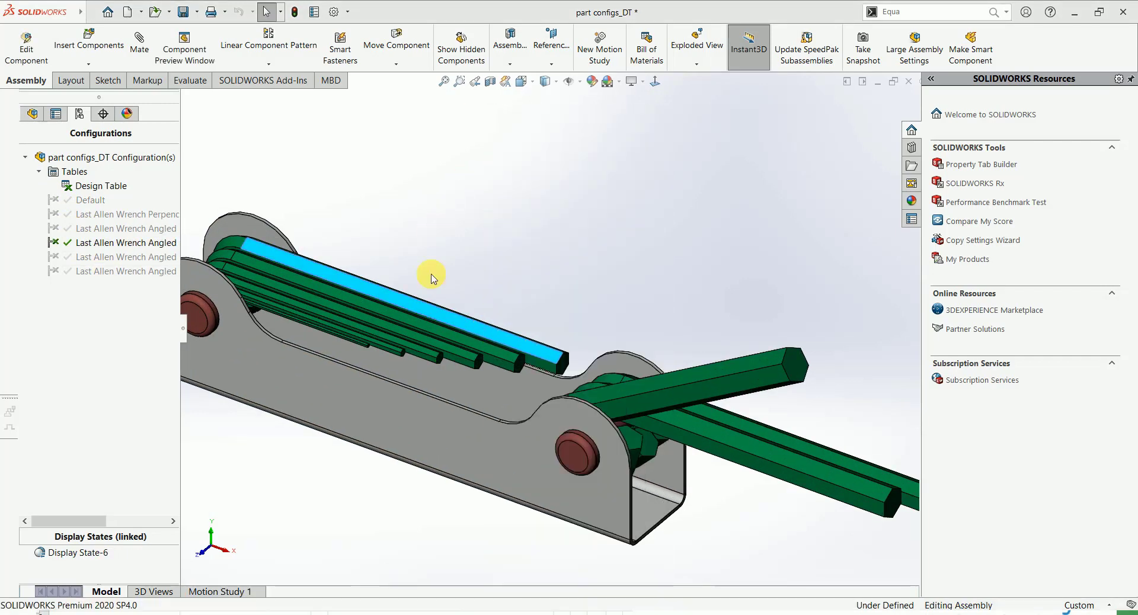
# - Make the Allen Wrench_DT<2> and Allen Wrench_DT<3> components transparent in the active configuration
pyautogui.rightClick(424, 333)
pyautogui.click(483, 320)
pyautogui.click(482, 320)
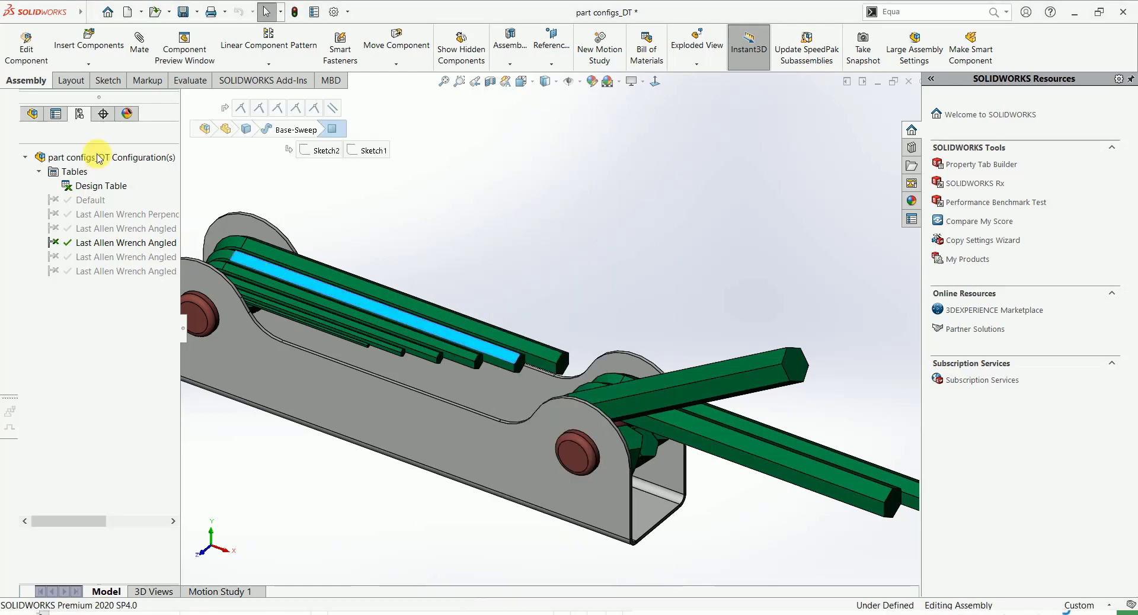
pyautogui.click(32, 114)
pyautogui.keyDown('ctrl'); pyautogui.click(70, 348); pyautogui.keyUp('ctrl')
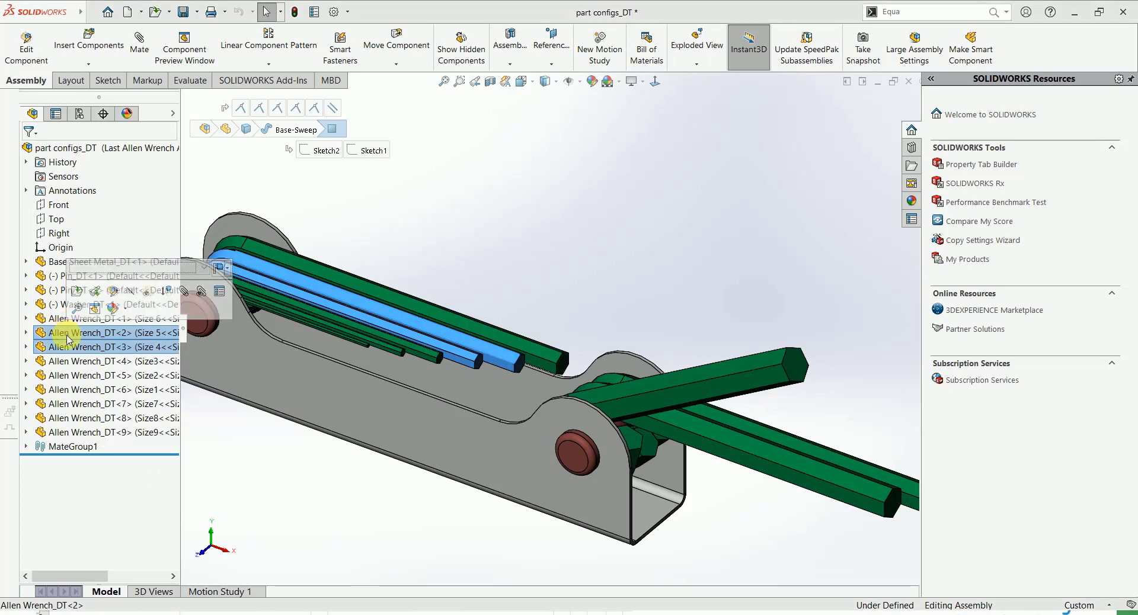
pyautogui.rightClick(68, 332)
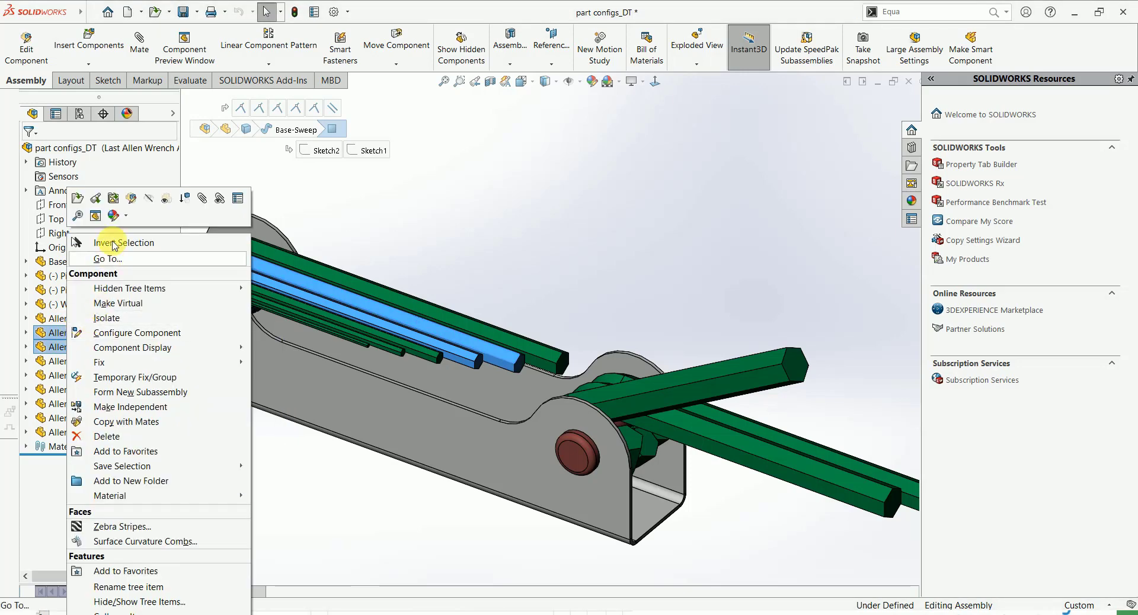
pyautogui.click(166, 198)
pyautogui.click(486, 201)
pyautogui.press('f')
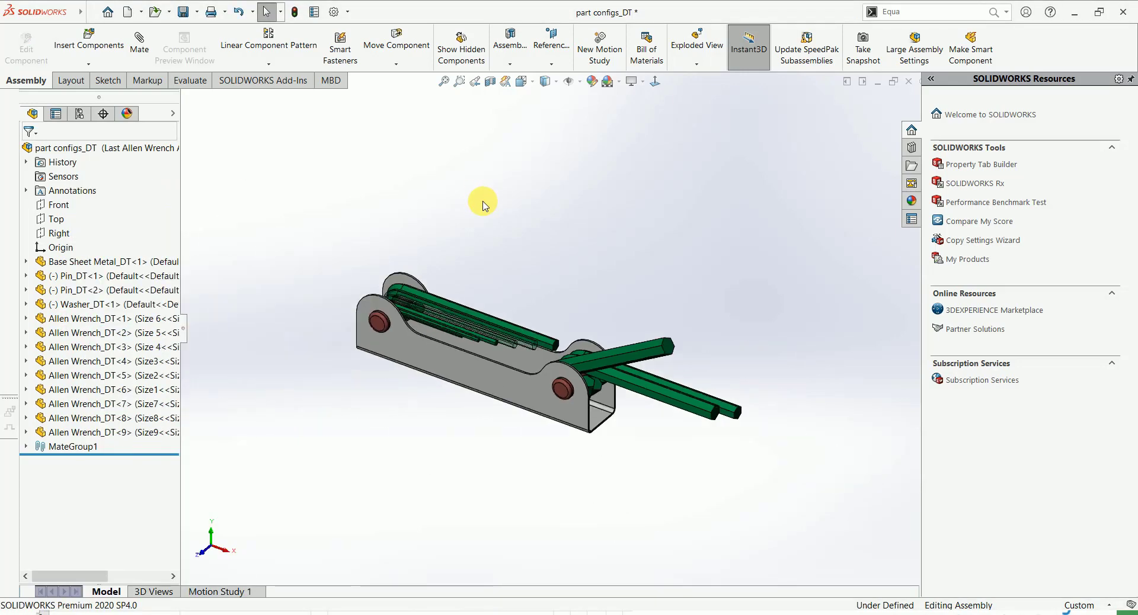
# - Add a second display state to the Last Allen Wrench Angled at 30 configuration
pyautogui.click(79, 113)
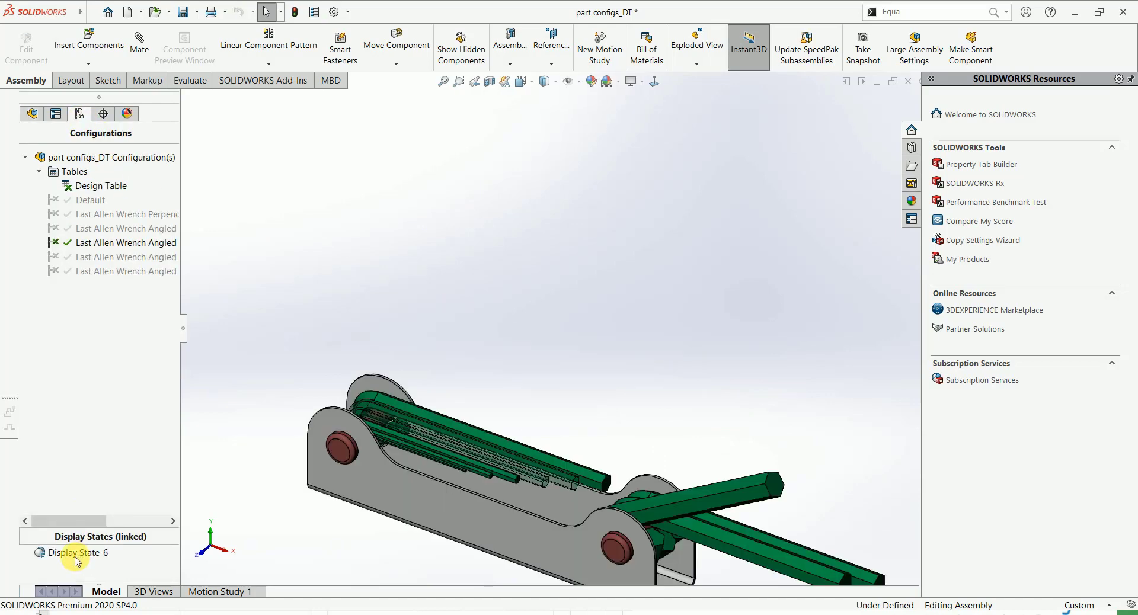
pyautogui.rightClick(76, 560)
pyautogui.click(119, 453)
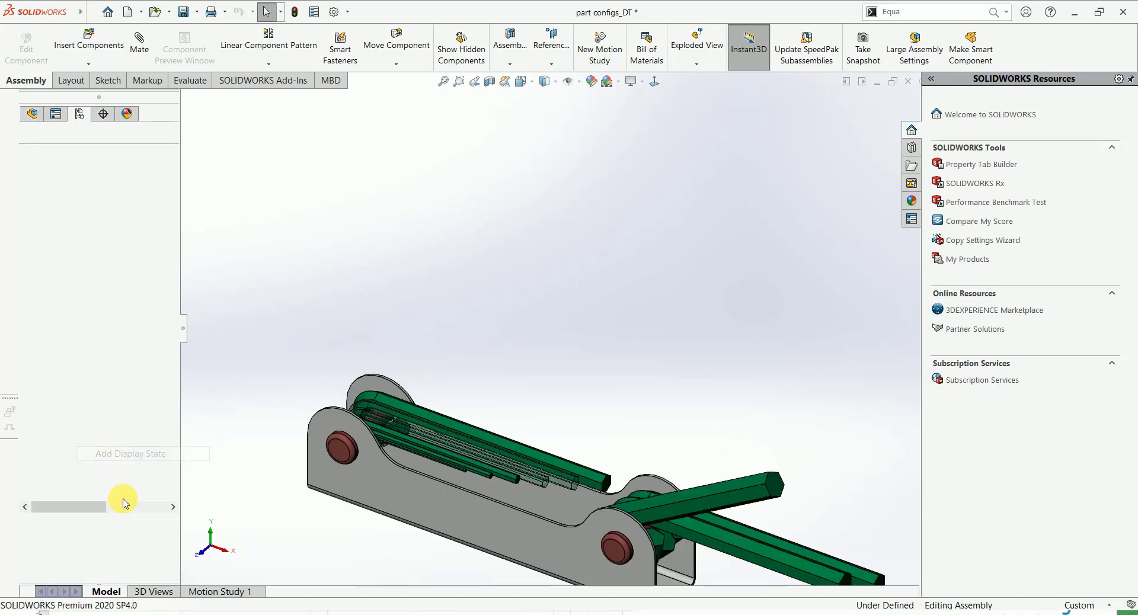
pyautogui.click(90, 554)
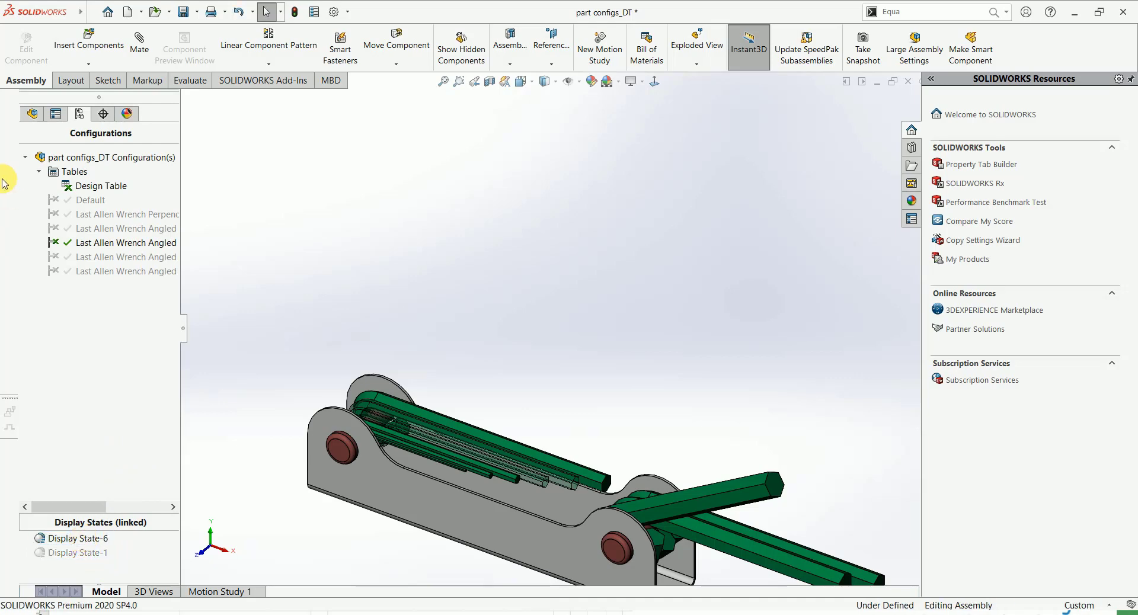
# - Remove the transparency from Allen Wrench_DT<2> and Allen Wrench_DT<3> in Display State-6
pyautogui.click(32, 113)
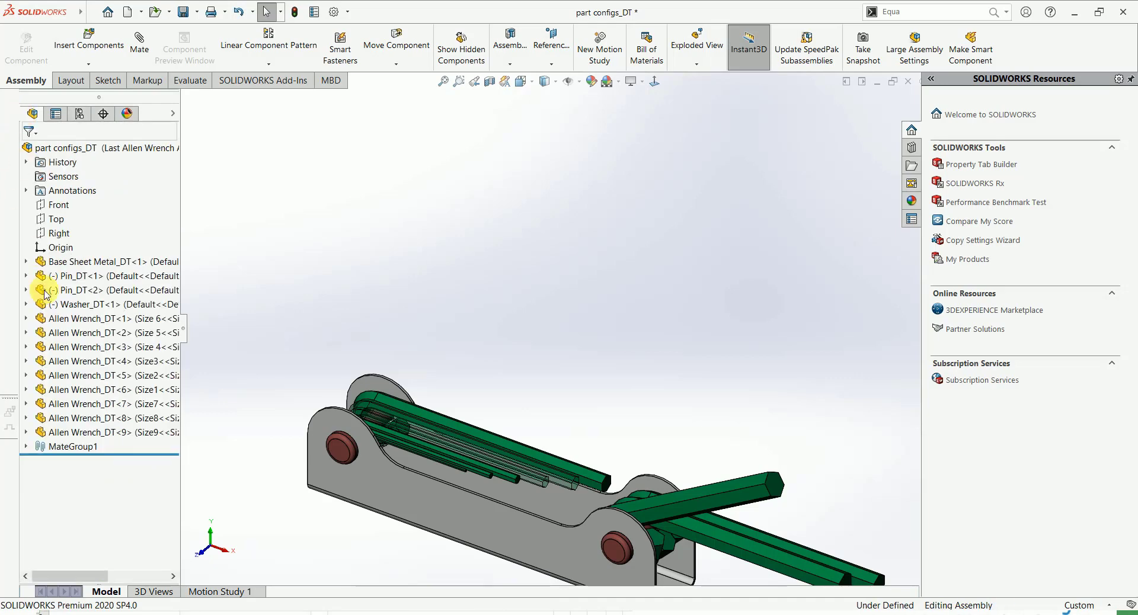
pyautogui.click(61, 347)
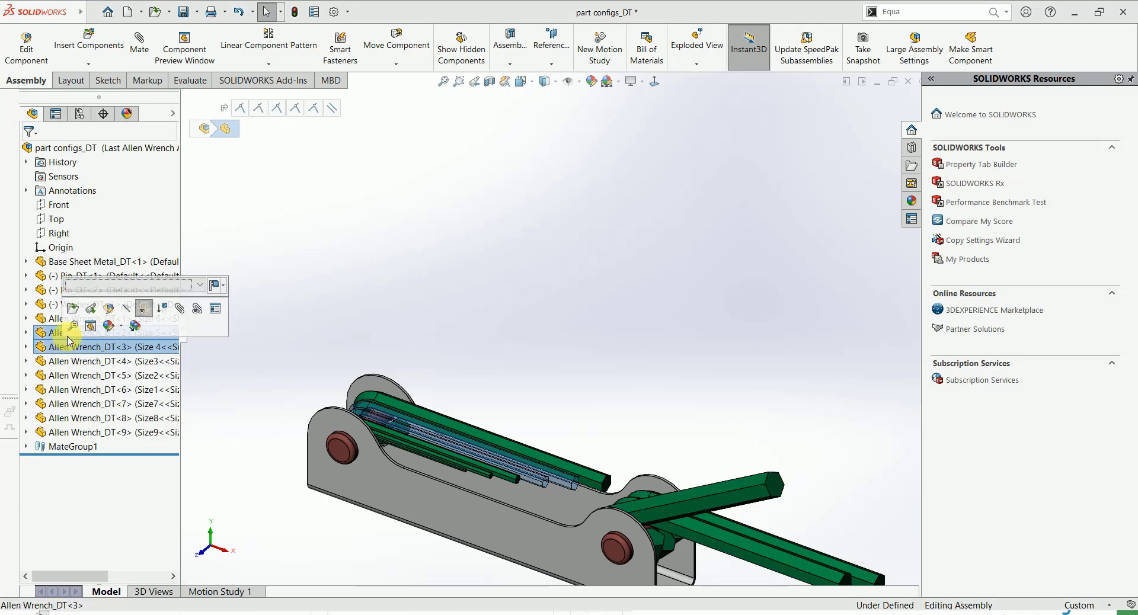
pyautogui.click(142, 309)
pyautogui.click(312, 279)
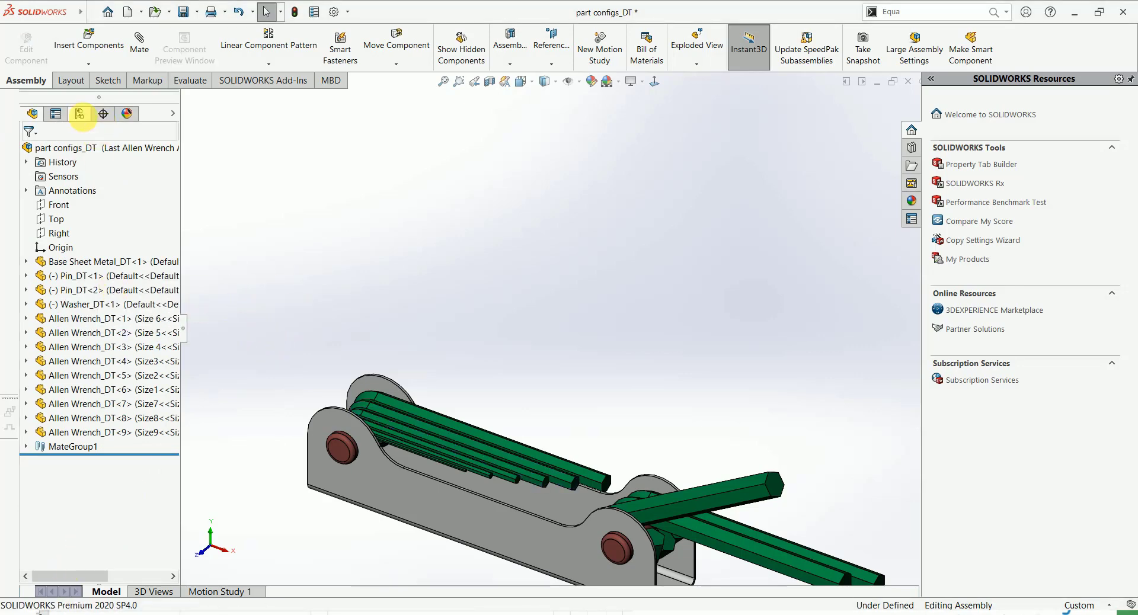
# - Compare Display State-1 and Display State-6 by switching between them, ending with Display State-6 active
pyautogui.click(80, 114)
pyautogui.doubleClick(81, 552)
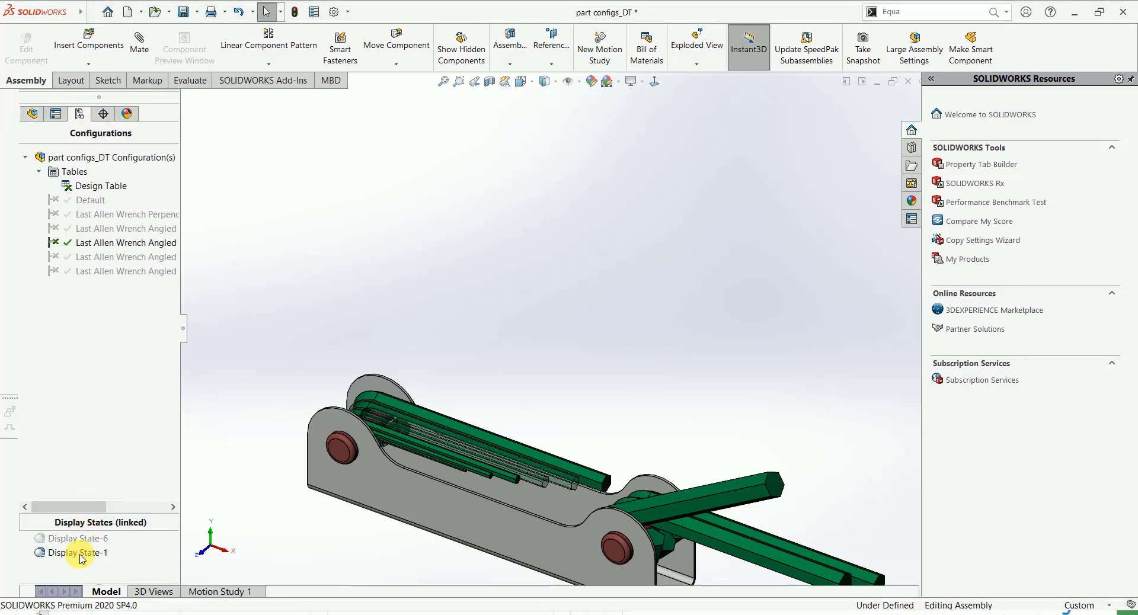
pyautogui.doubleClick(80, 542)
pyautogui.doubleClick(80, 552)
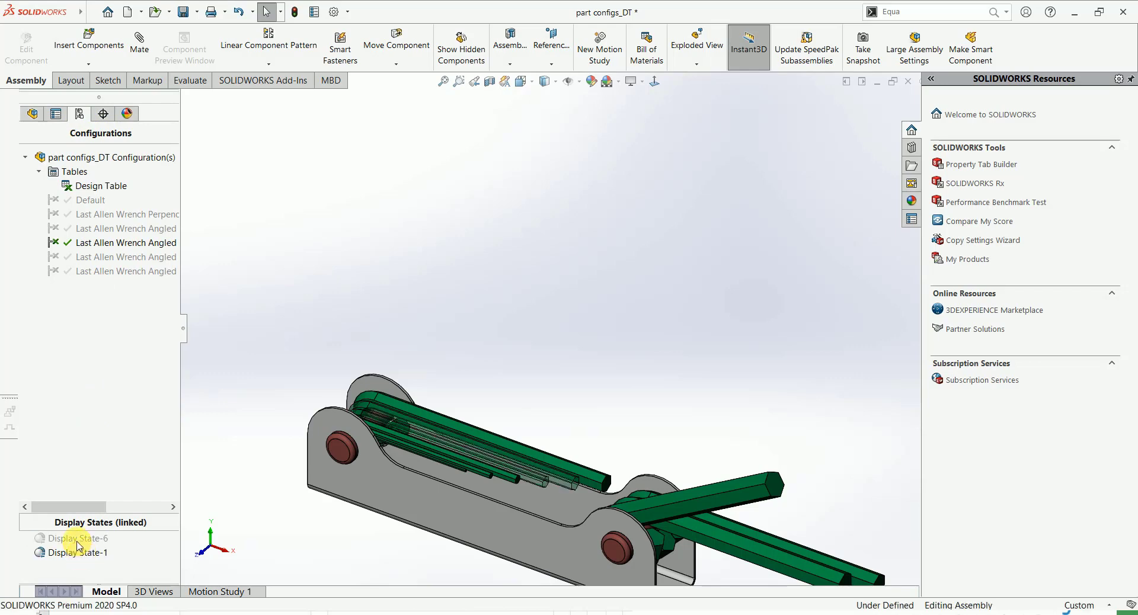
pyautogui.doubleClick(77, 541)
pyautogui.doubleClick(81, 553)
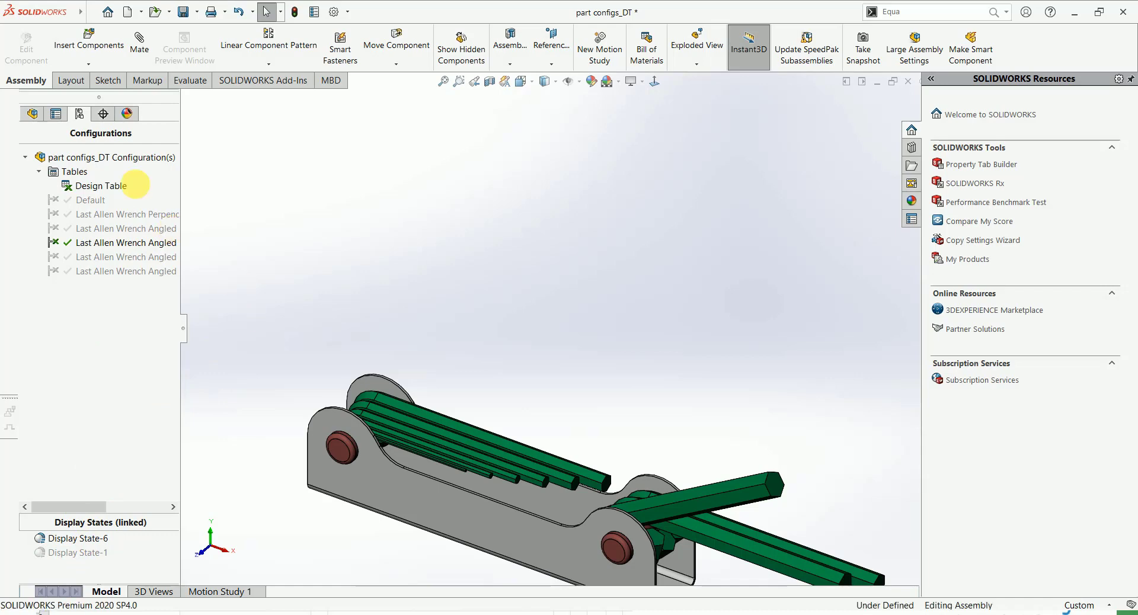
# - Open the design table for editing and add the $DISPLAYSTATE parameter as a column
pyautogui.rightClick(82, 189)
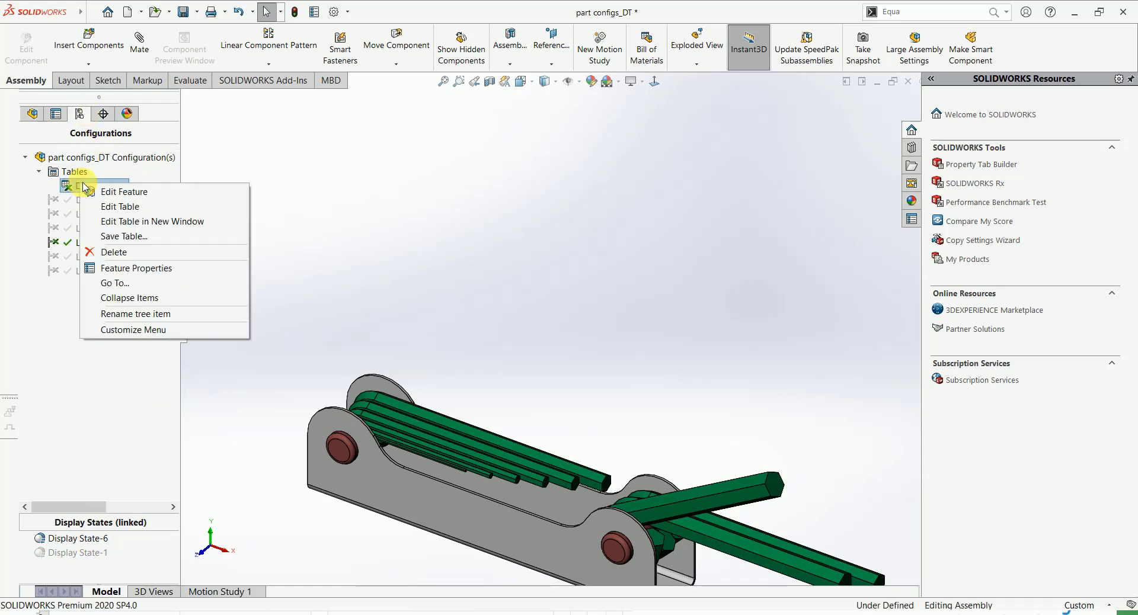
pyautogui.click(107, 206)
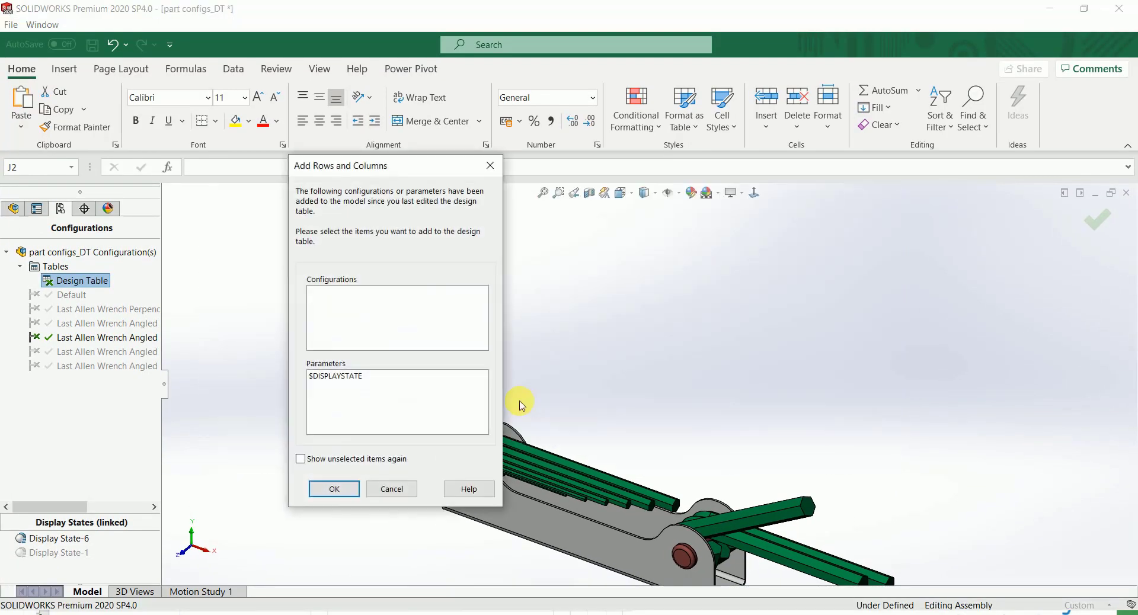
pyautogui.click(324, 376)
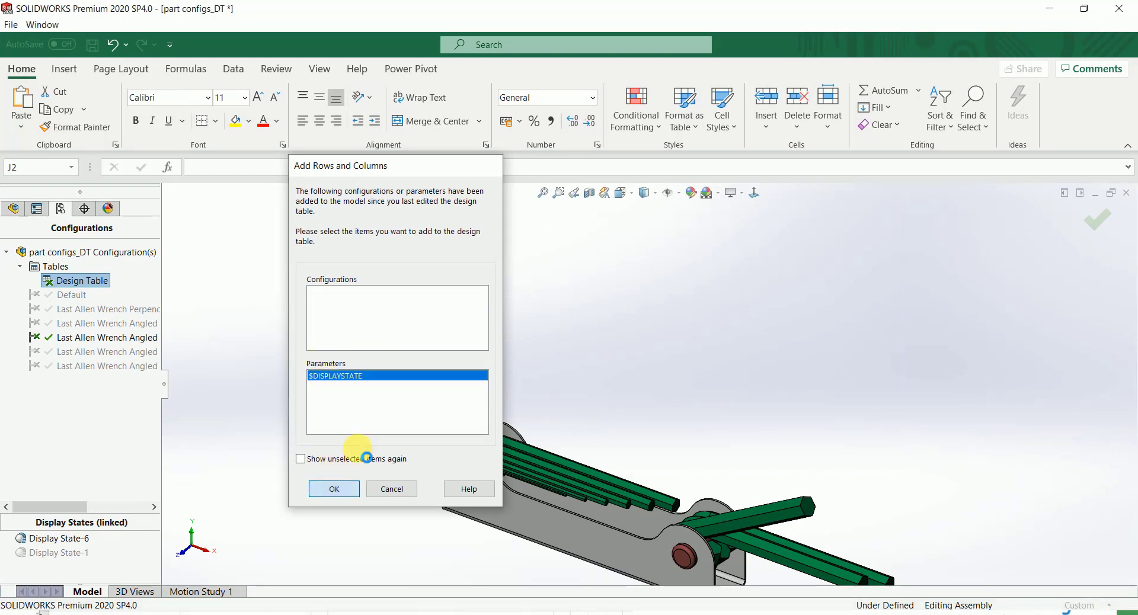
pyautogui.press('Return')
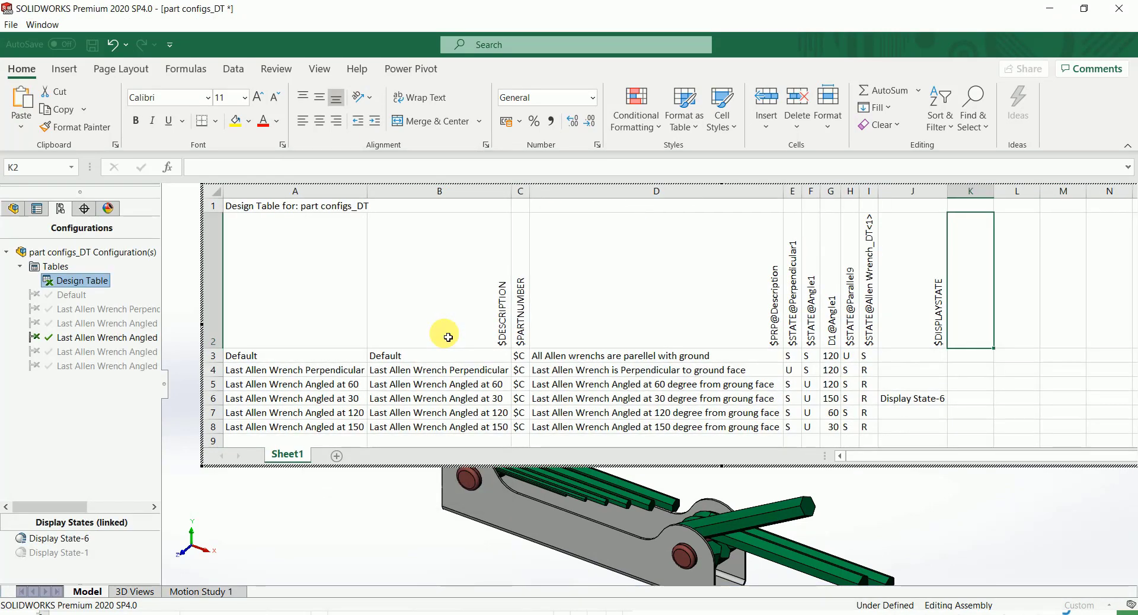
# - Review the $DISPLAYSTATE cells and available display states for the configuration rows, and close the design table
pyautogui.click(931, 392)
pyautogui.click(943, 371)
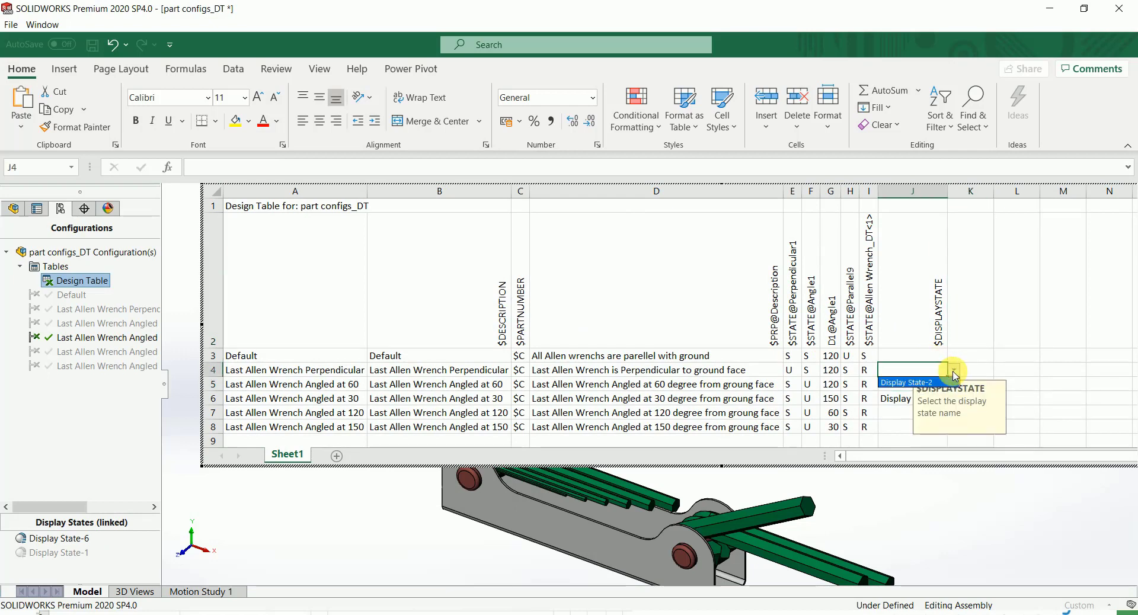
pyautogui.click(911, 356)
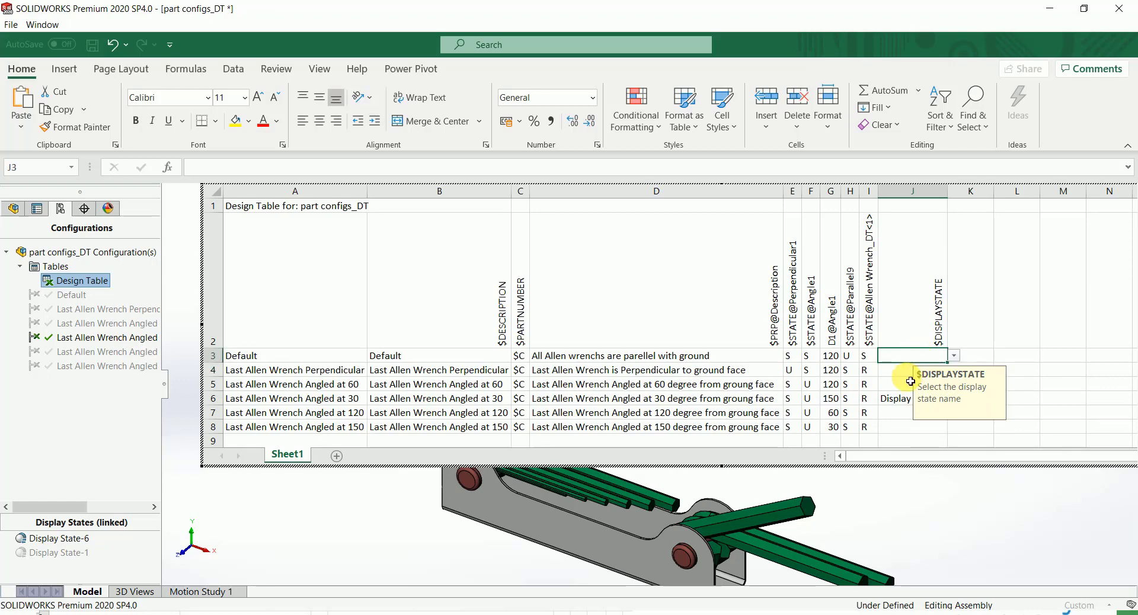
pyautogui.click(901, 379)
pyautogui.click(900, 415)
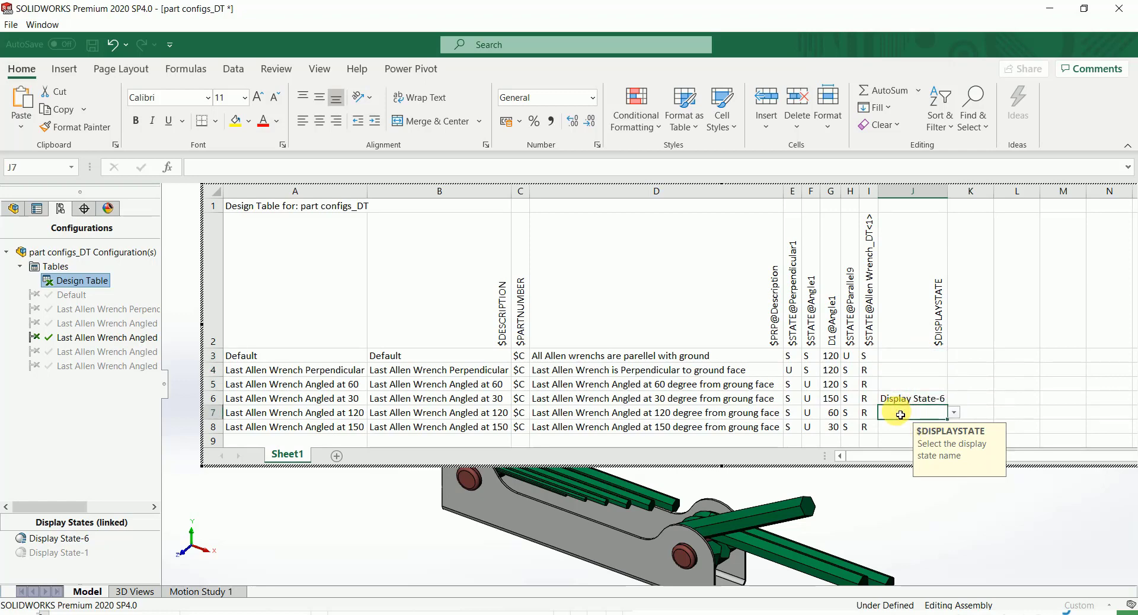
pyautogui.click(889, 490)
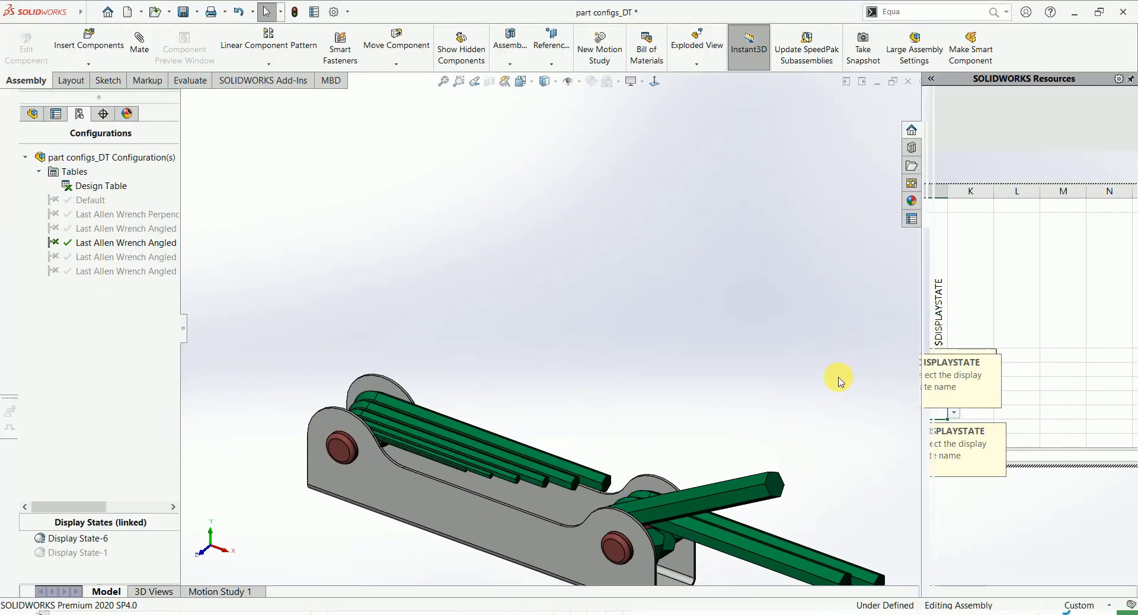
# - Close the part configs_DT assembly without saving its changes
pyautogui.scroll(3, 578, 408)
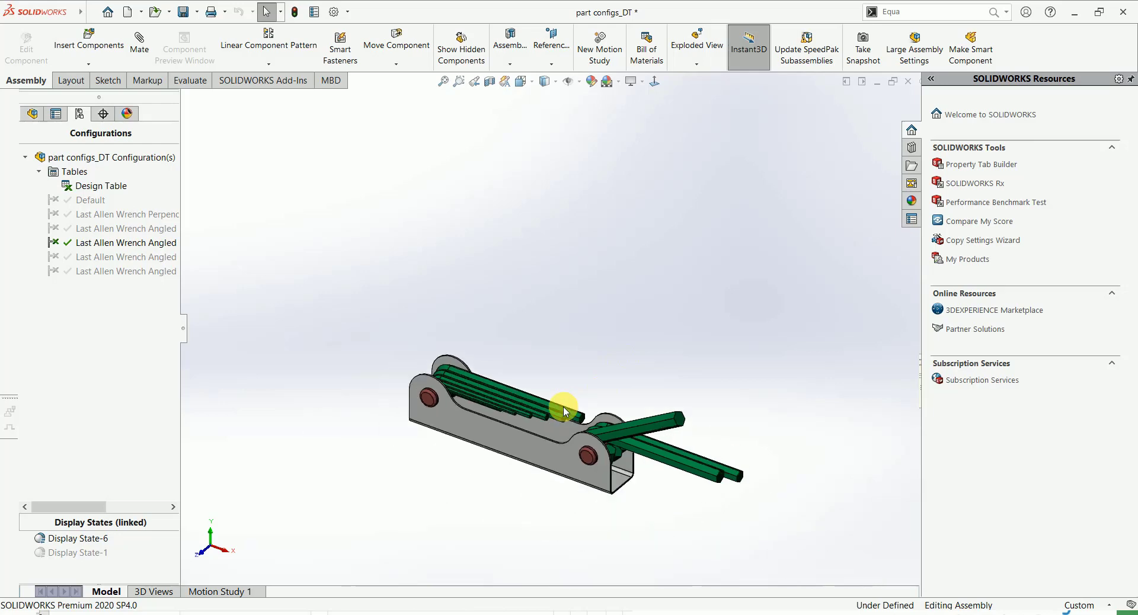
pyautogui.scroll(-1, 586, 414)
pyautogui.scroll(2, 557, 407)
pyautogui.scroll(-2, 605, 409)
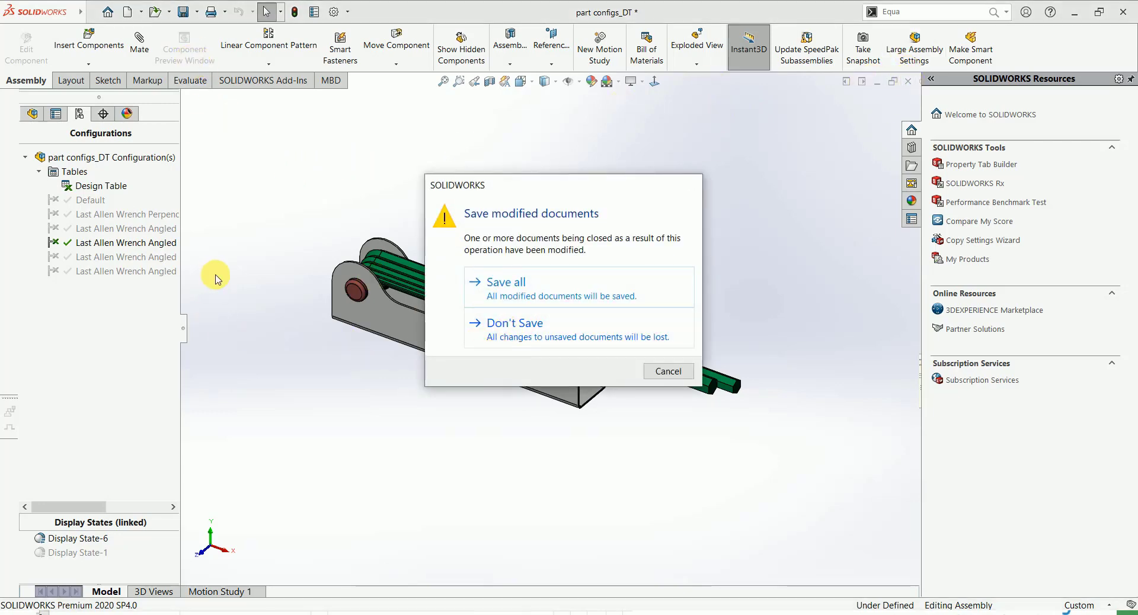
pyautogui.click(483, 320)
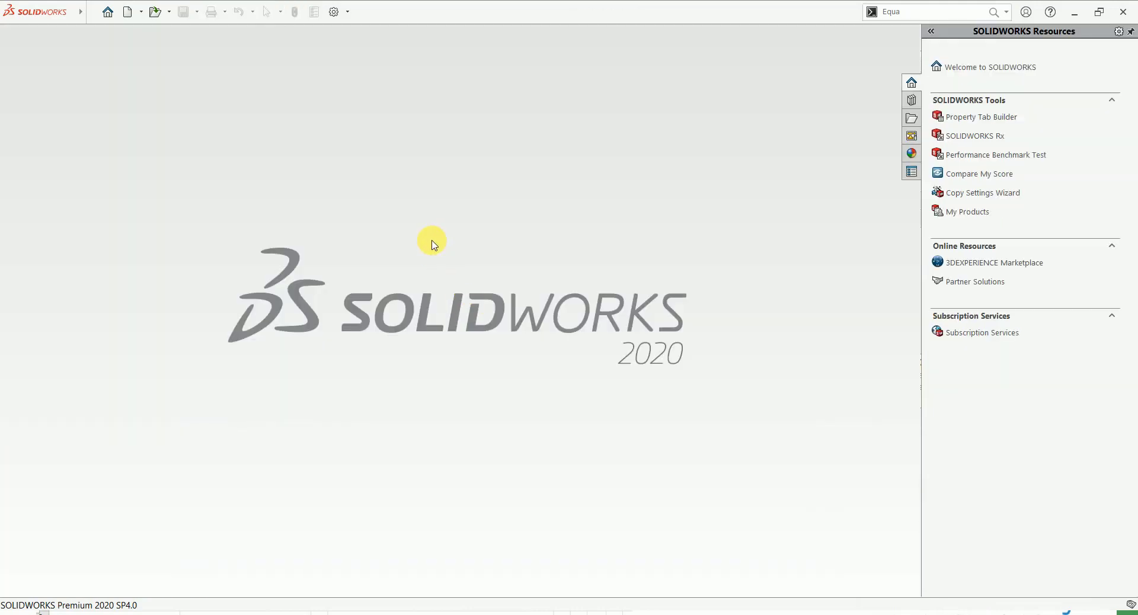
pyautogui.hotkey('alt', 'Tab')
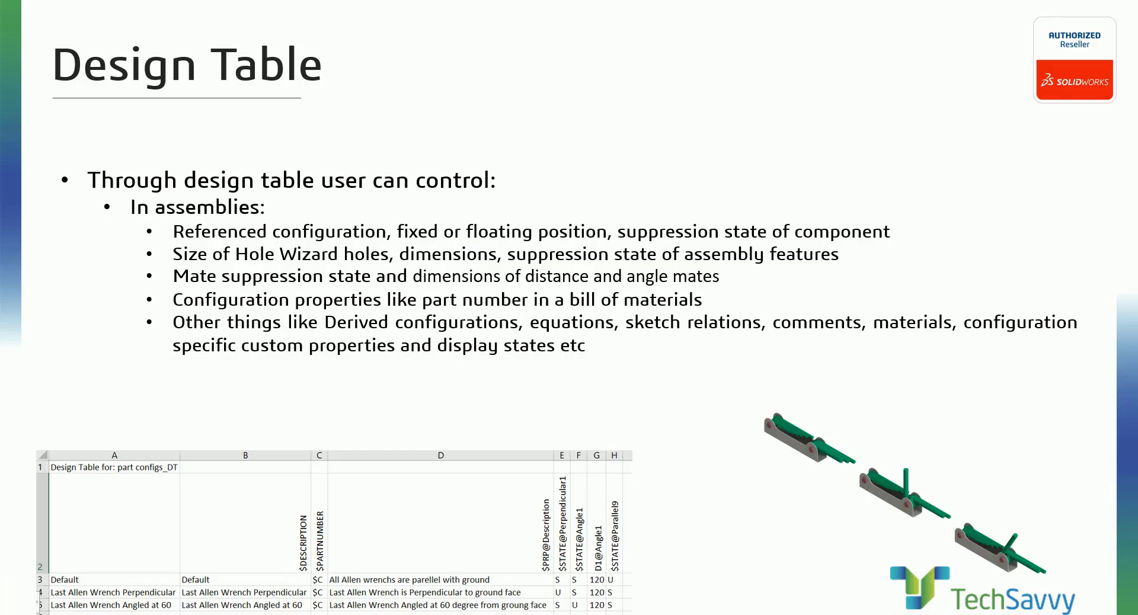
pyautogui.press('Right')
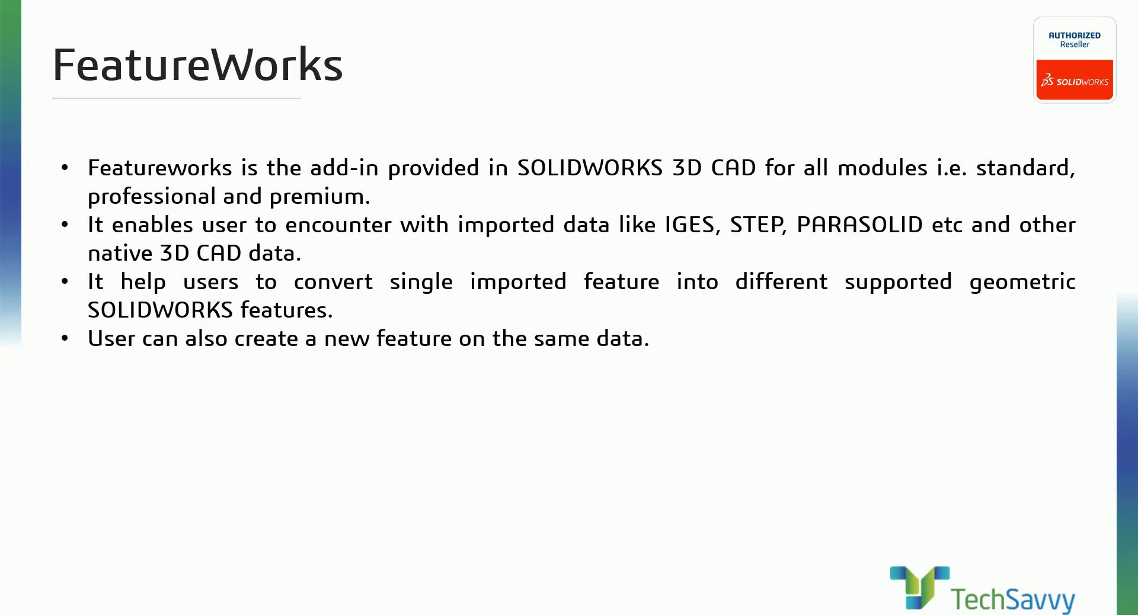
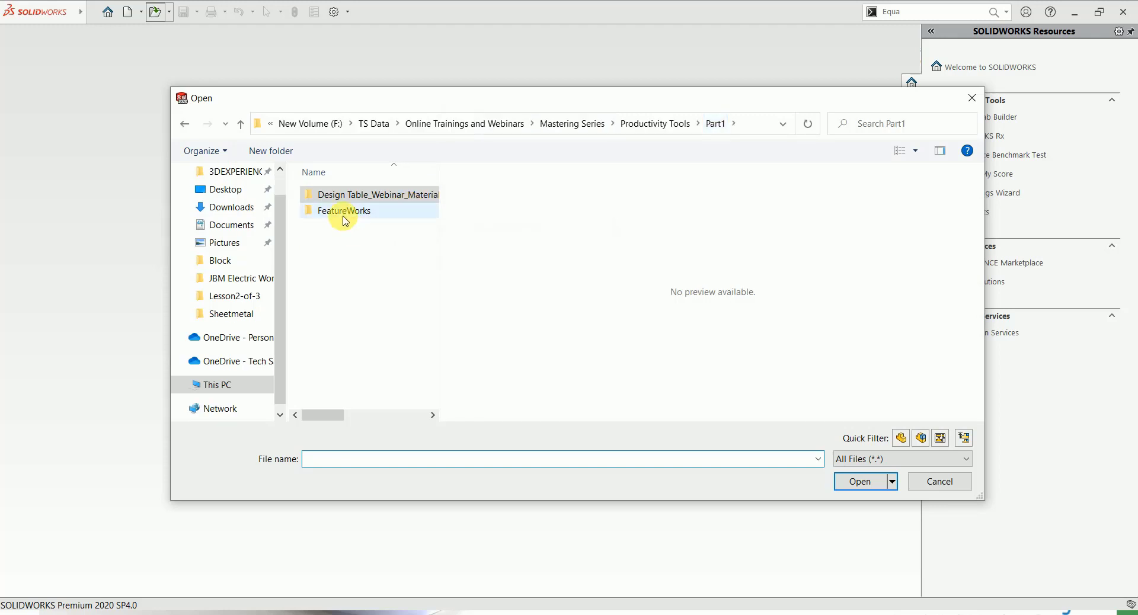
# - Open the Part_Parasolid file from the FeatureWorks folder
pyautogui.doubleClick(337, 210)
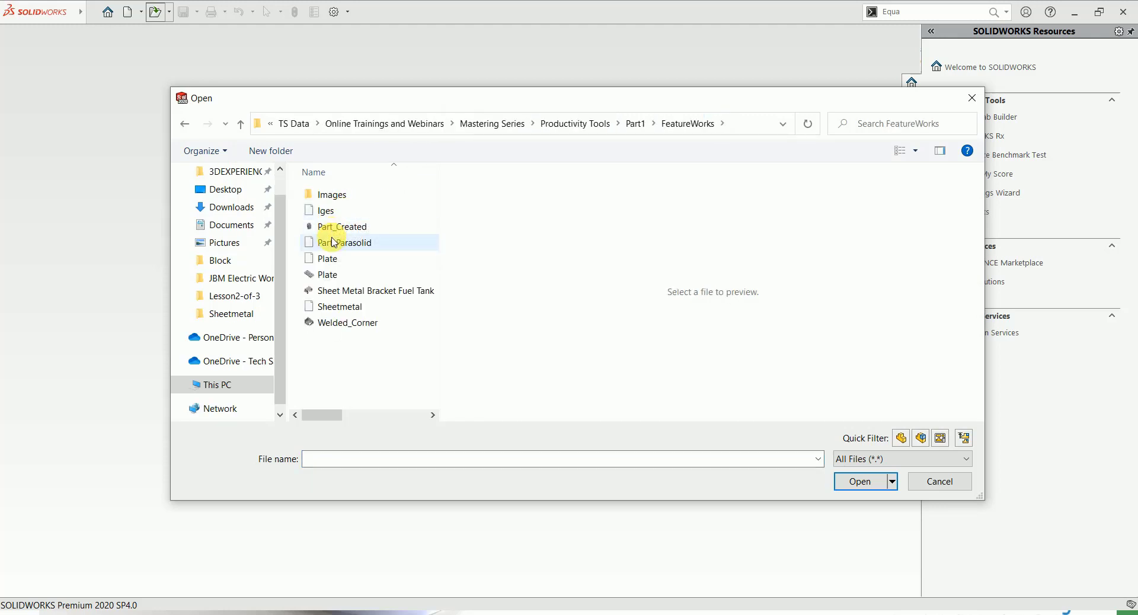
pyautogui.click(333, 242)
pyautogui.click(859, 507)
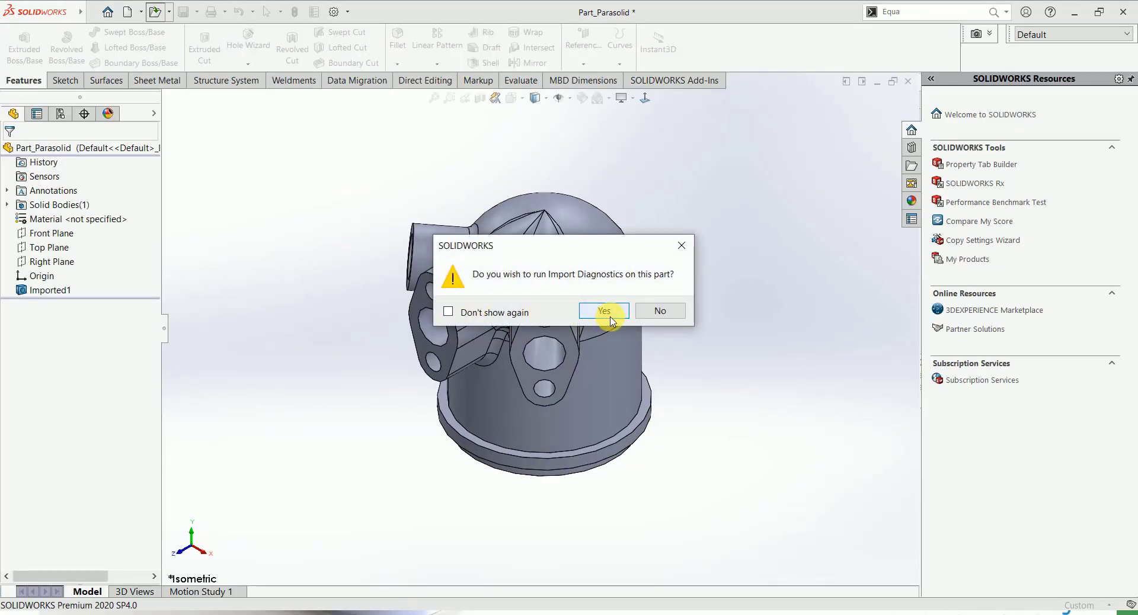
# - Run Import Diagnostics on the imported part, heal its faulty face, accept the repair, and decline feature recognition
pyautogui.click(603, 311)
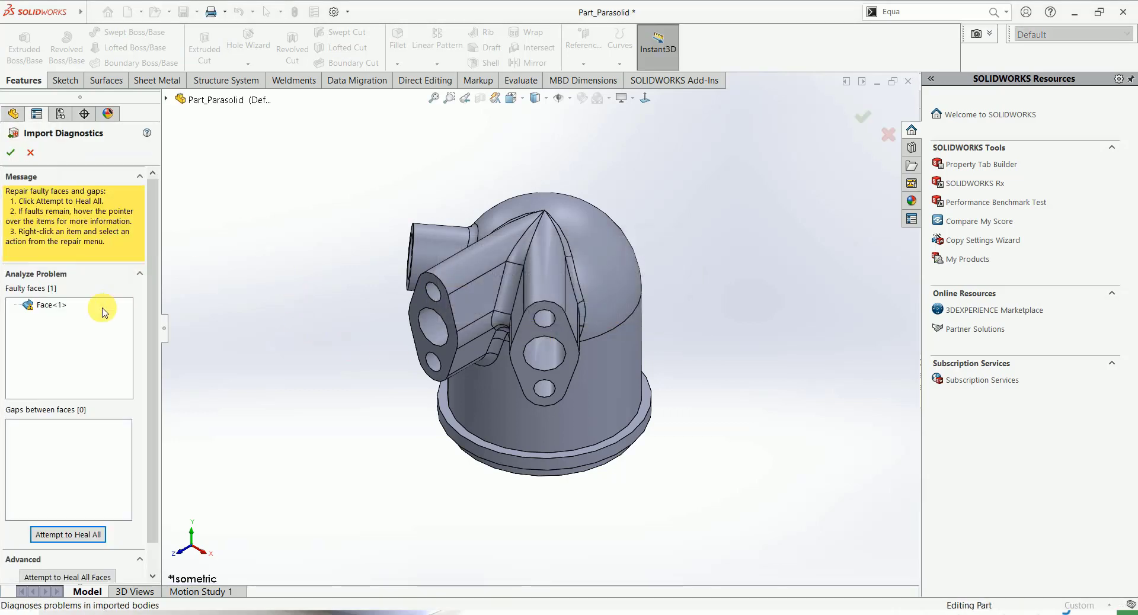
pyautogui.click(34, 306)
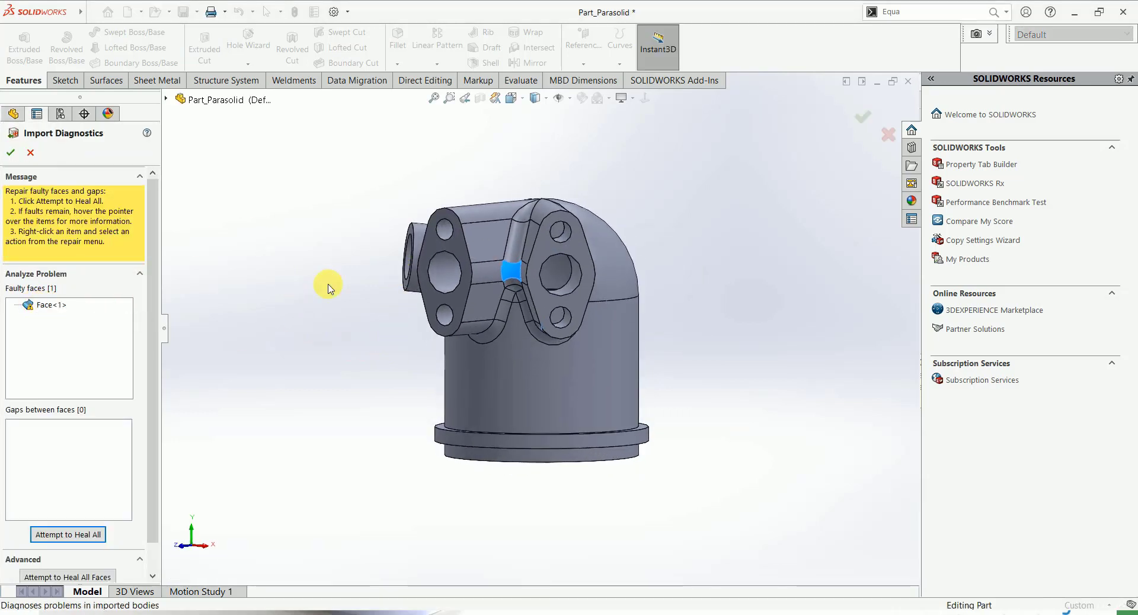
pyautogui.click(68, 534)
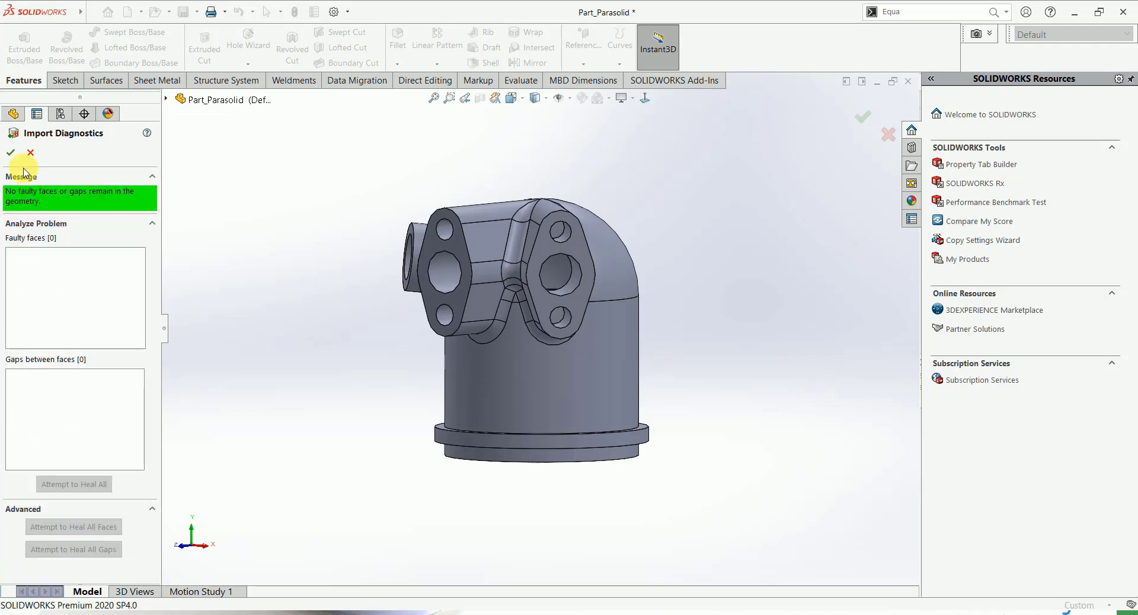
pyautogui.click(11, 152)
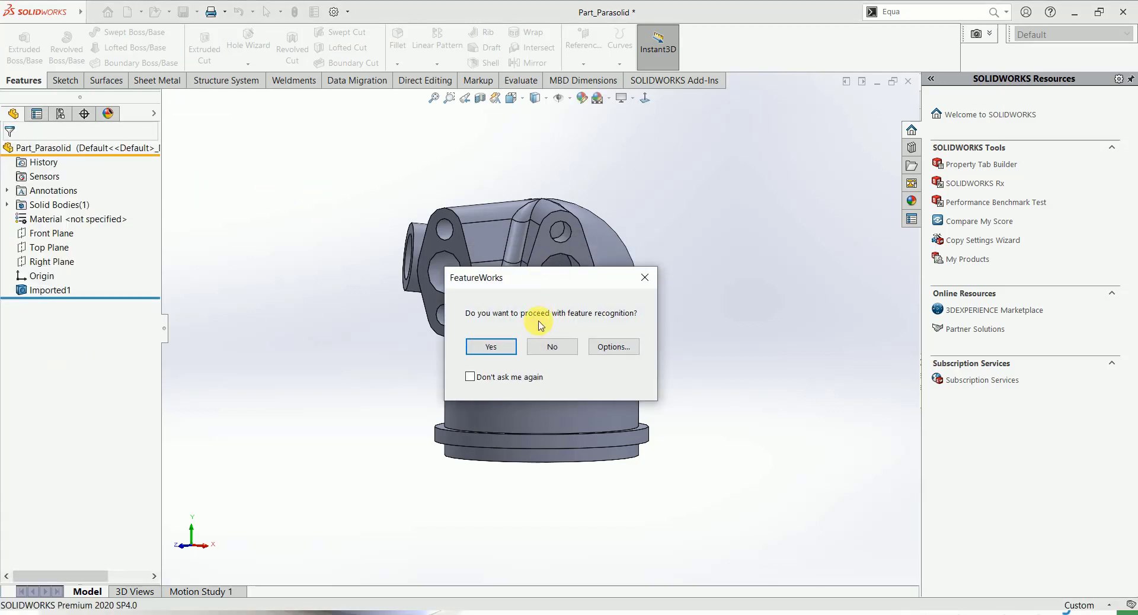
pyautogui.click(545, 314)
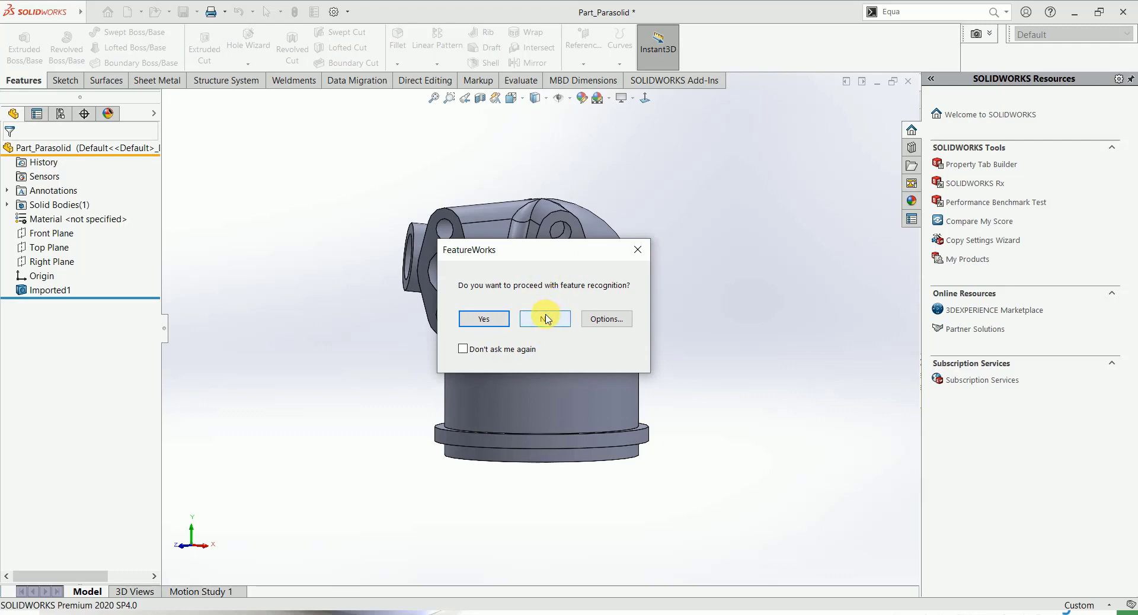
pyautogui.click(545, 319)
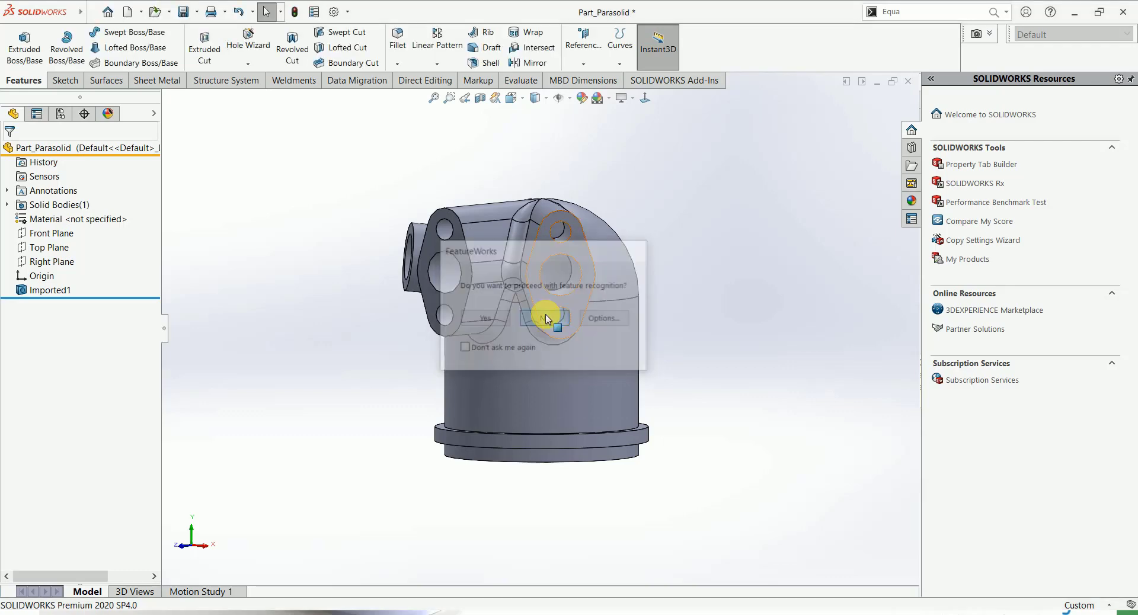
# - Review the general Import settings in the system options, including the automatic Import Diagnostics option, and close the options without changes
pyautogui.click(341, 13)
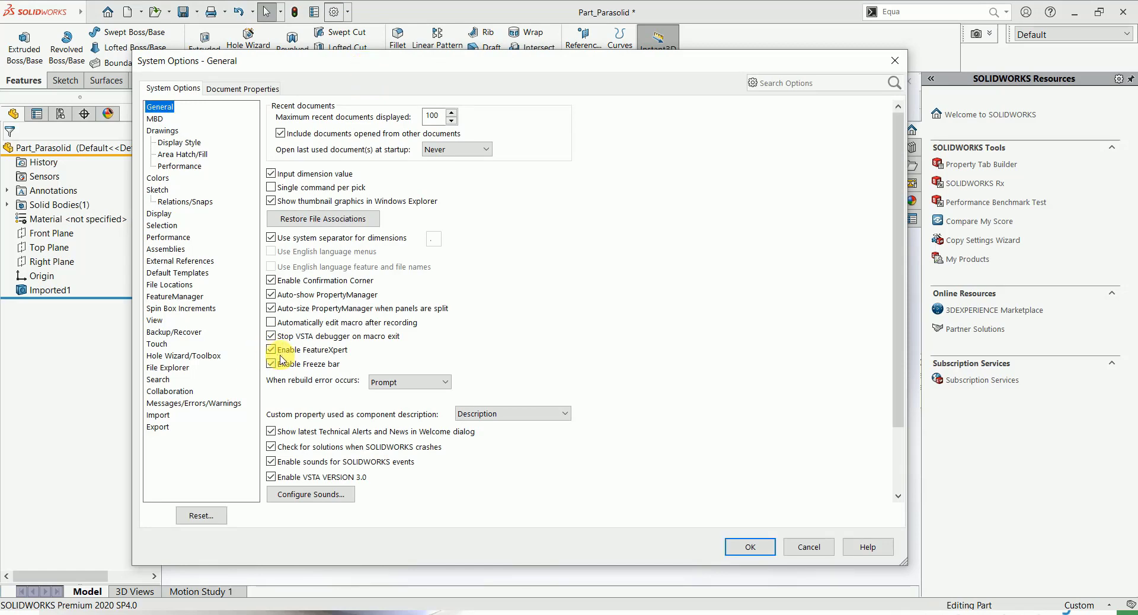
pyautogui.click(894, 60)
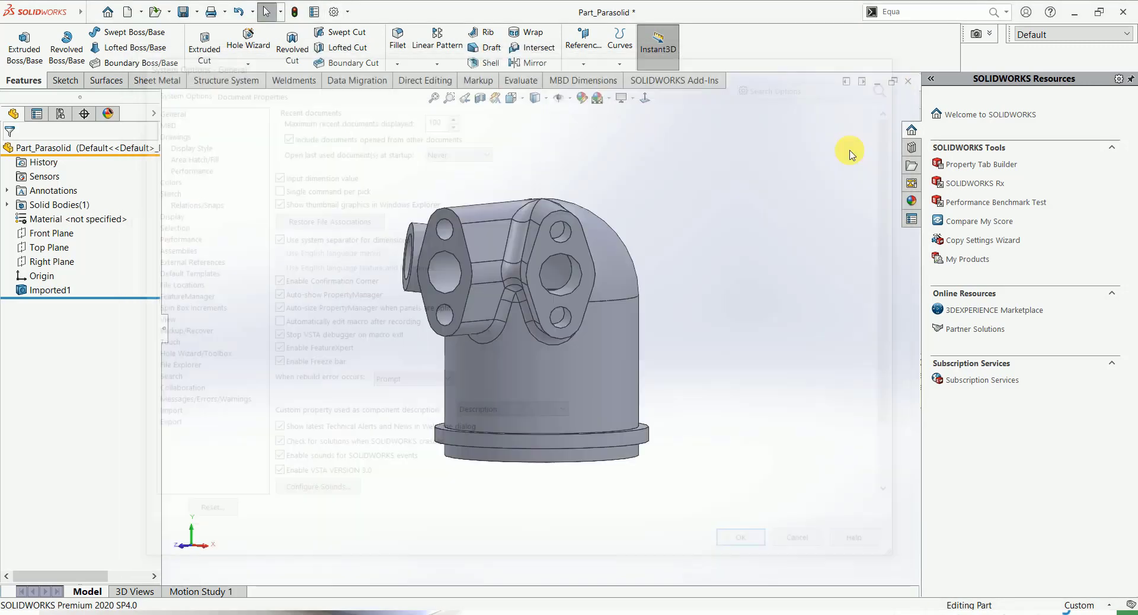
pyautogui.click(334, 11)
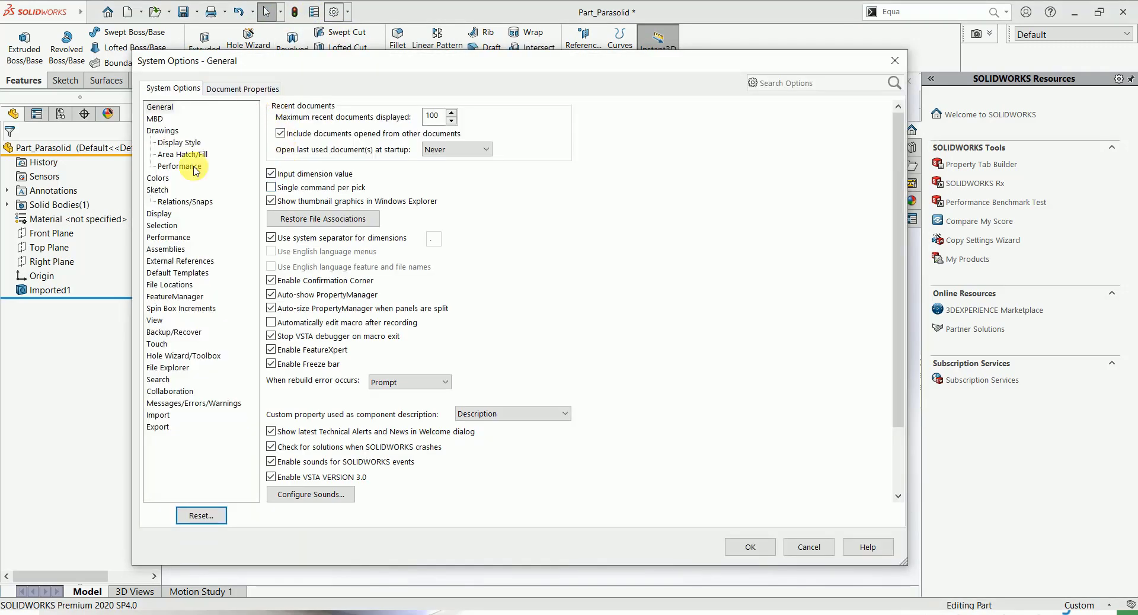
pyautogui.click(158, 416)
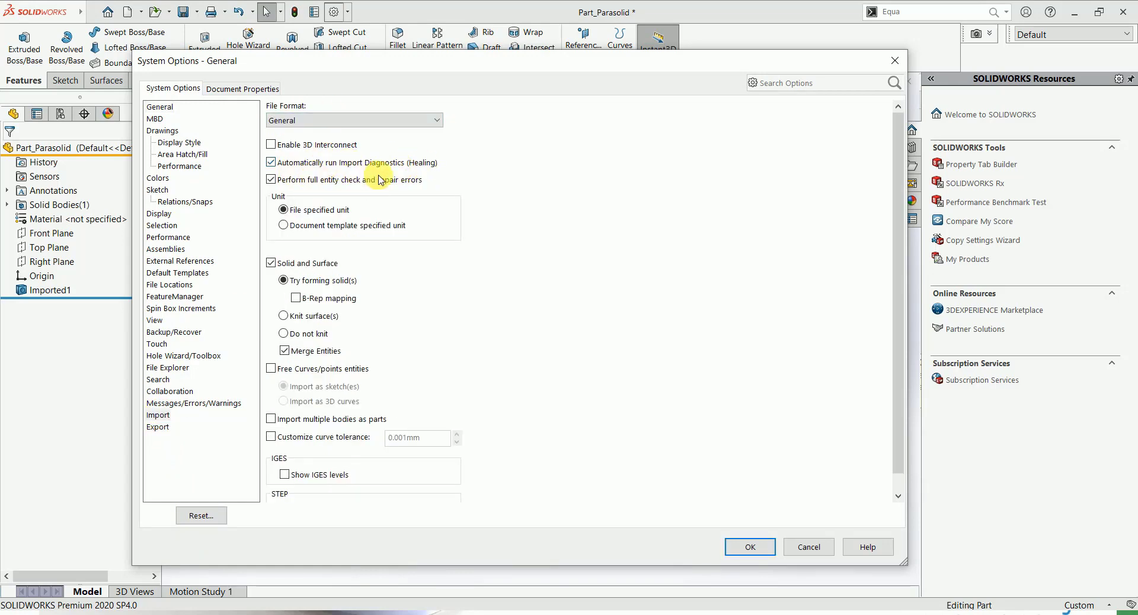
pyautogui.click(894, 59)
# - Open the FeatureWorks options for the Imported1 feature and review the Dimensions/Relations, Resize Tool and Advanced Controls pages
pyautogui.moveTo(468, 157); pyautogui.dragTo(427, 254, button='middle')
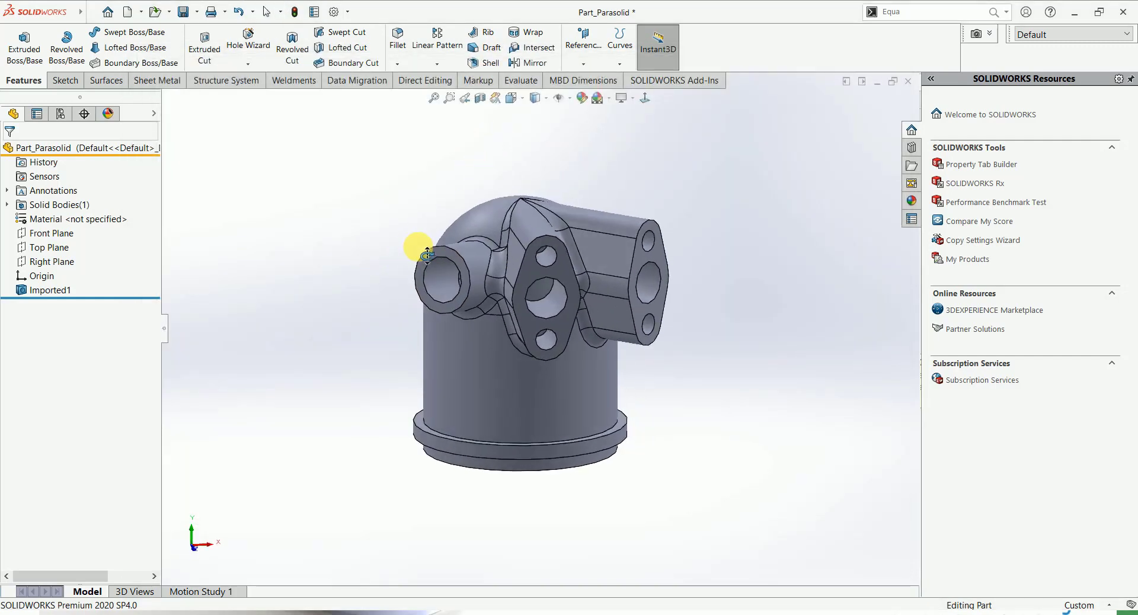
pyautogui.click(357, 80)
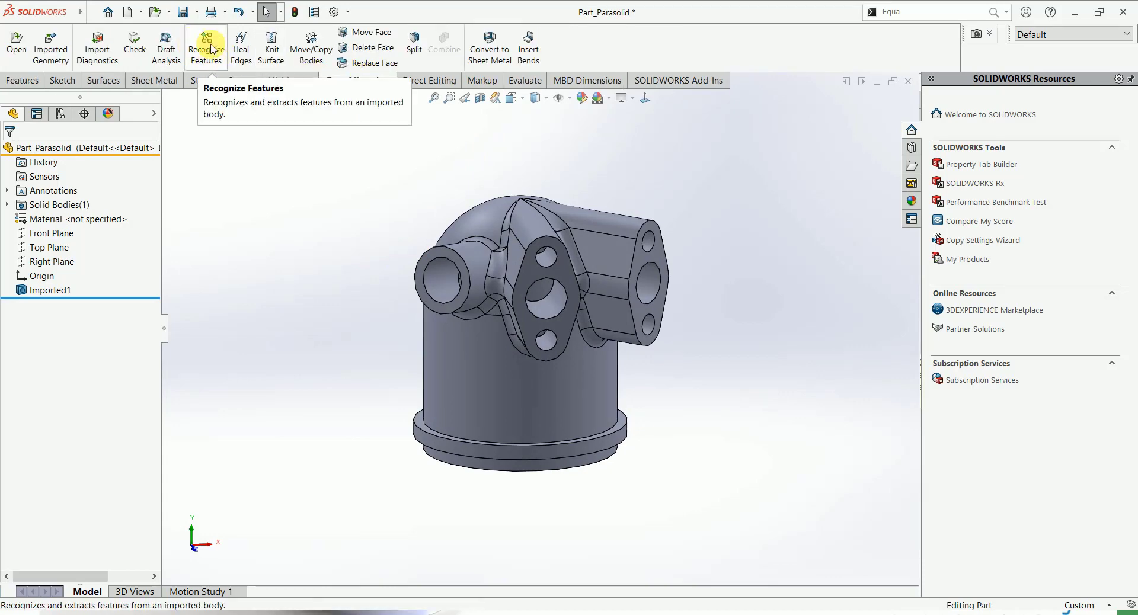
pyautogui.rightClick(55, 294)
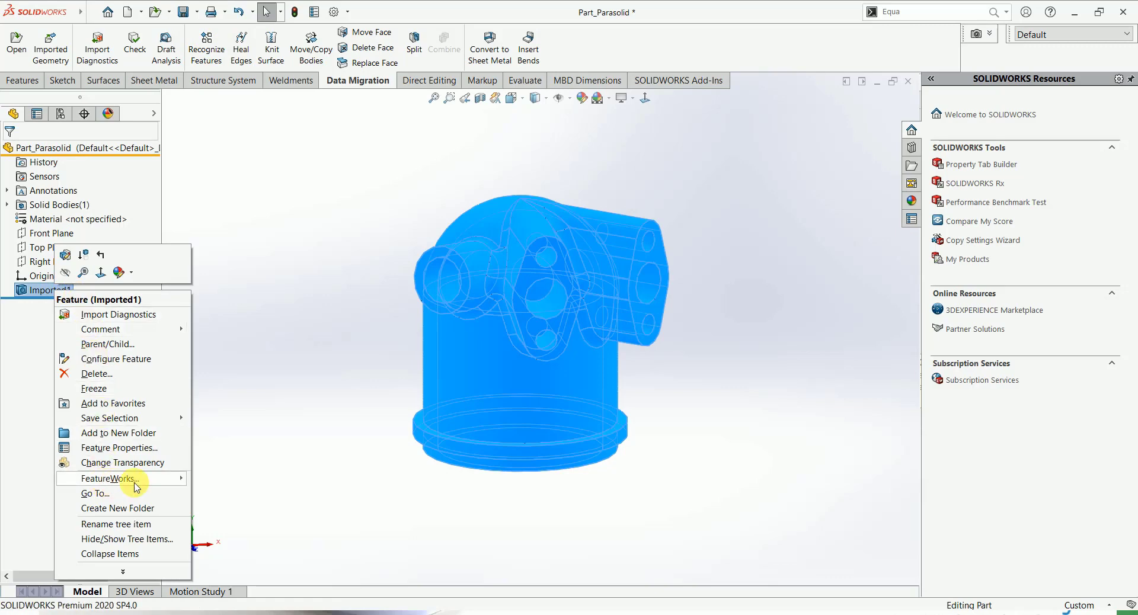
pyautogui.moveTo(137, 483)
pyautogui.click(204, 494)
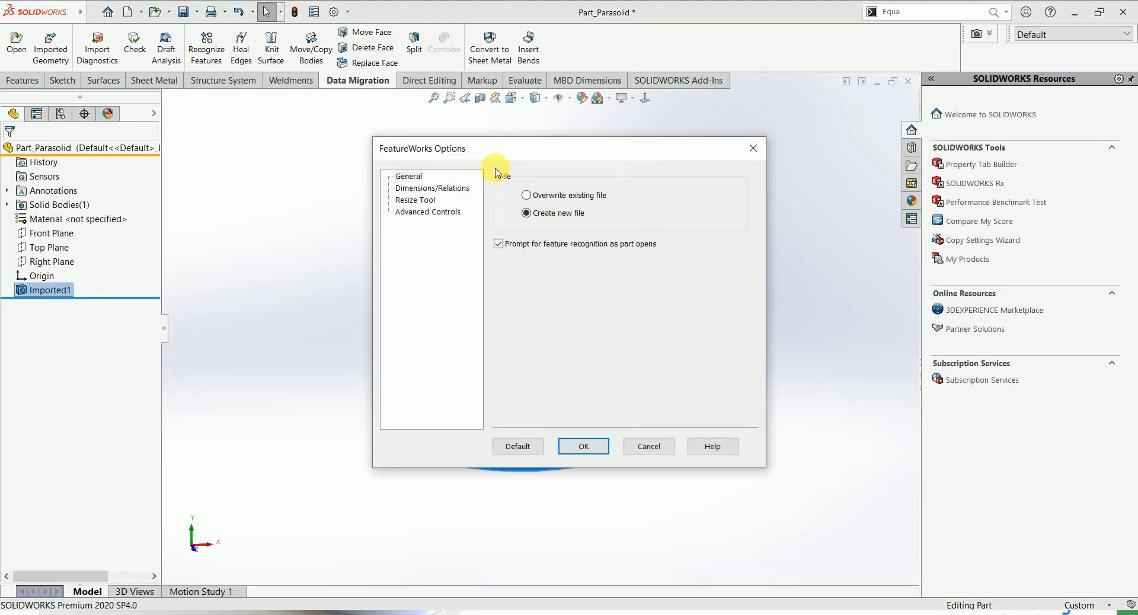
pyautogui.click(420, 188)
pyautogui.click(415, 199)
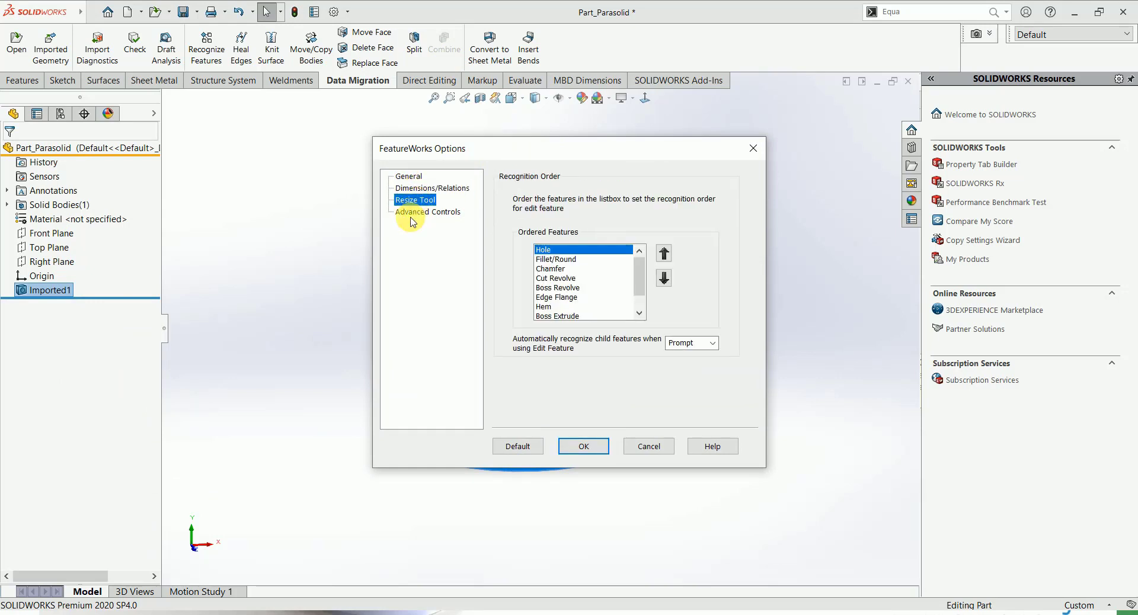
pyautogui.click(413, 213)
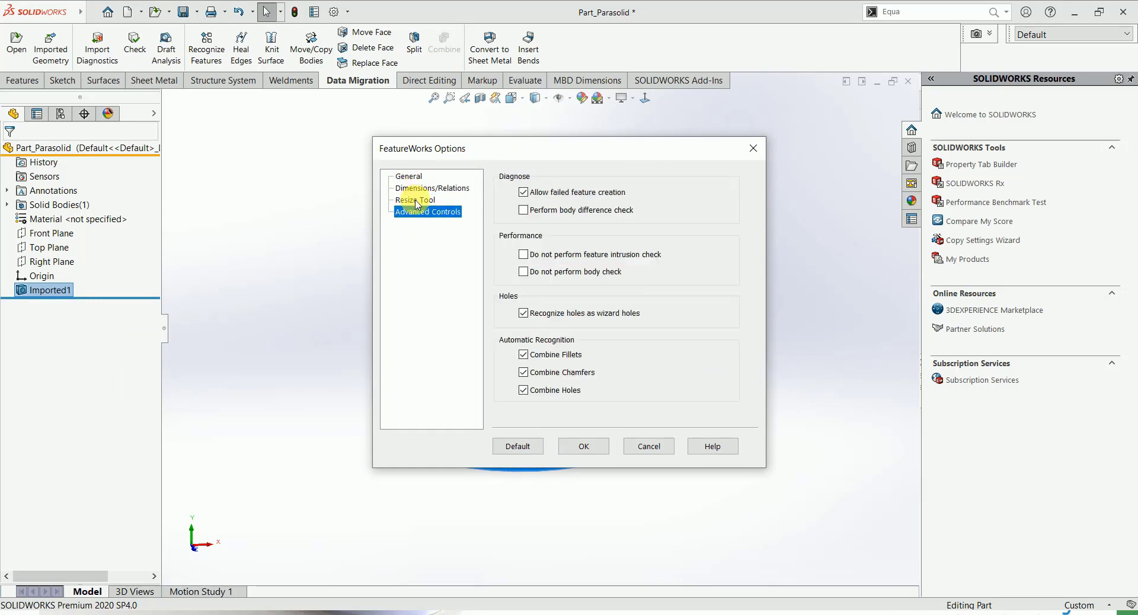
# - Compare the Overwrite existing file and Create new file choices in the General FeatureWorks options, and cancel the dialog
pyautogui.click(415, 200)
pyautogui.click(420, 188)
pyautogui.click(408, 176)
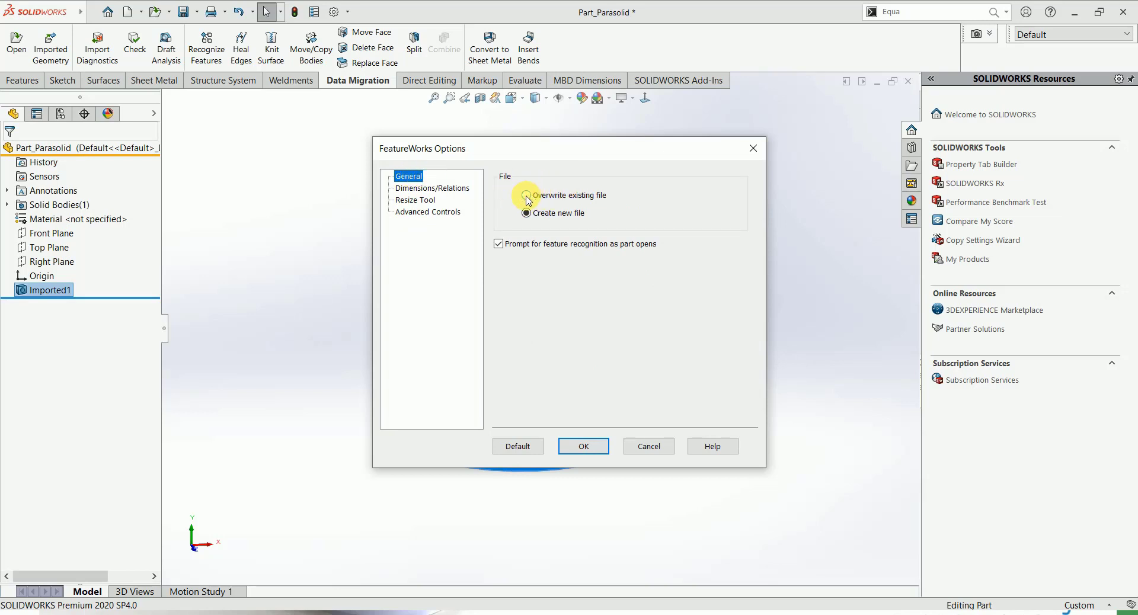
pyautogui.click(527, 196)
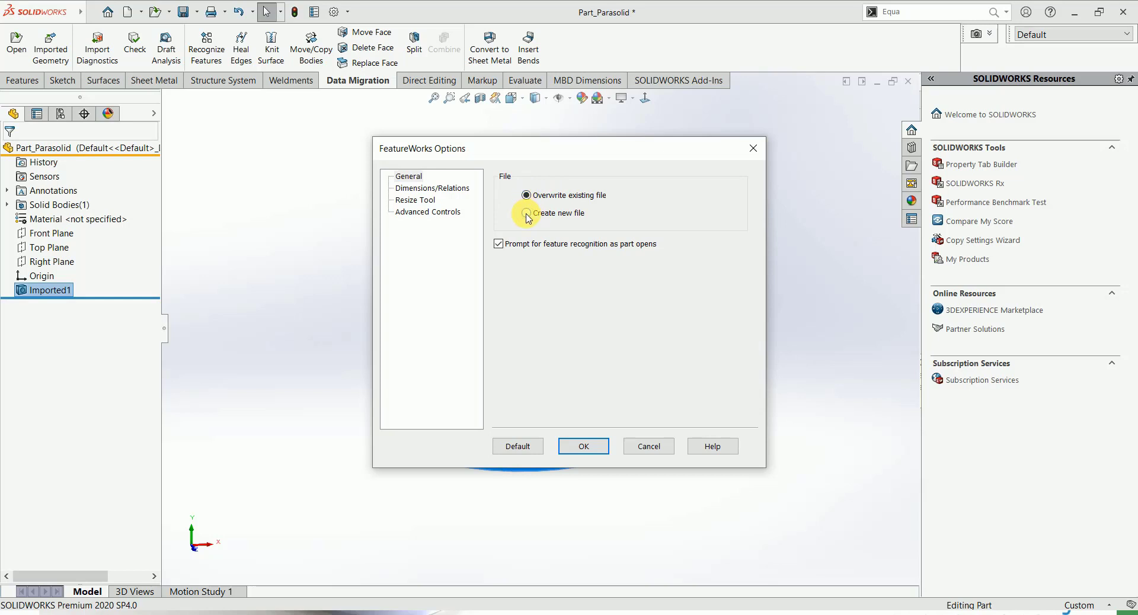
pyautogui.click(527, 214)
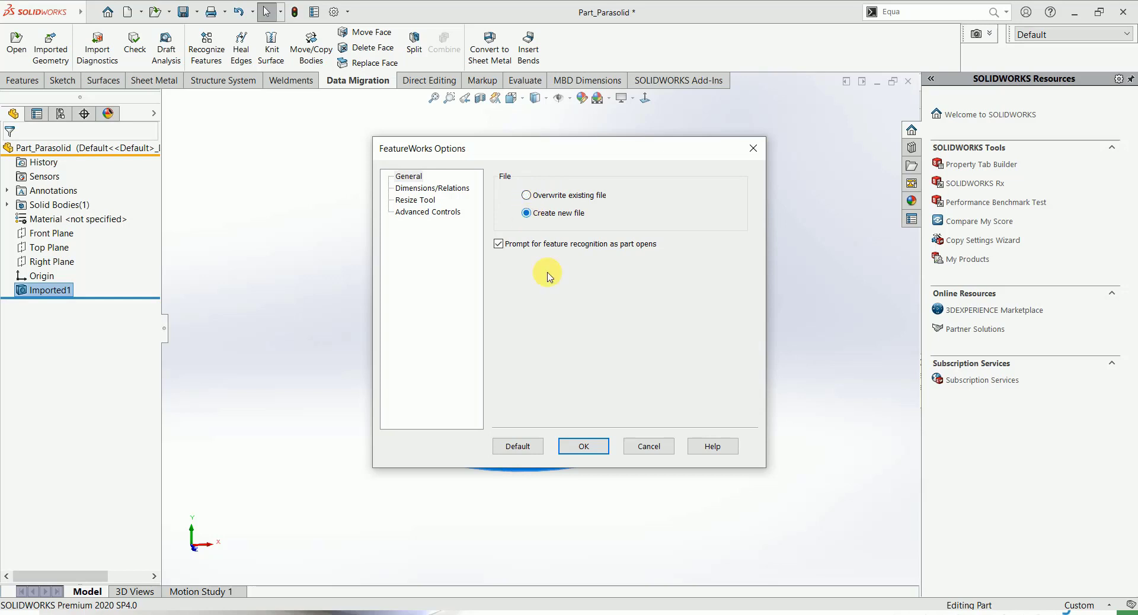
pyautogui.click(634, 449)
# - Recognize the imported body's standard features in Automatic mode with Volume and Drafts also included, and accept the recognized features
pyautogui.rightClick(51, 292)
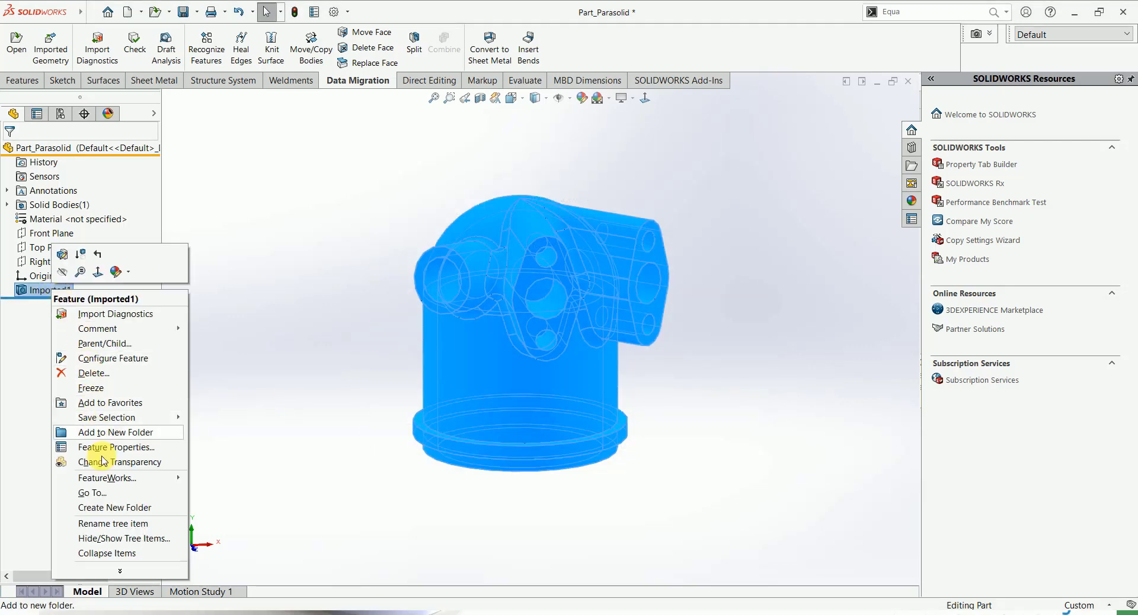
pyautogui.click(323, 251)
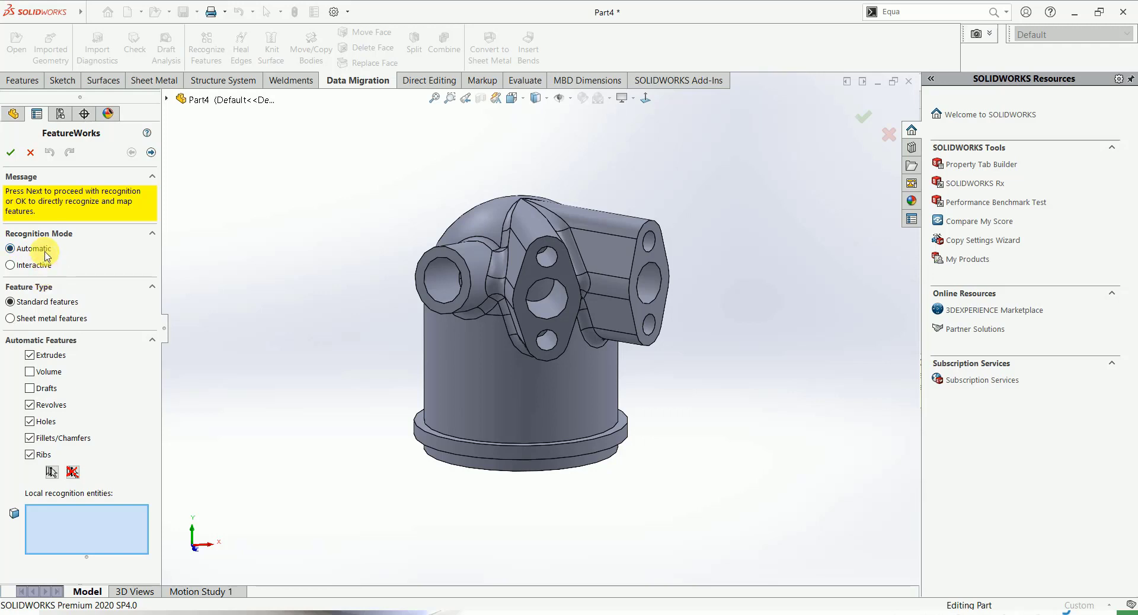
pyautogui.click(29, 388)
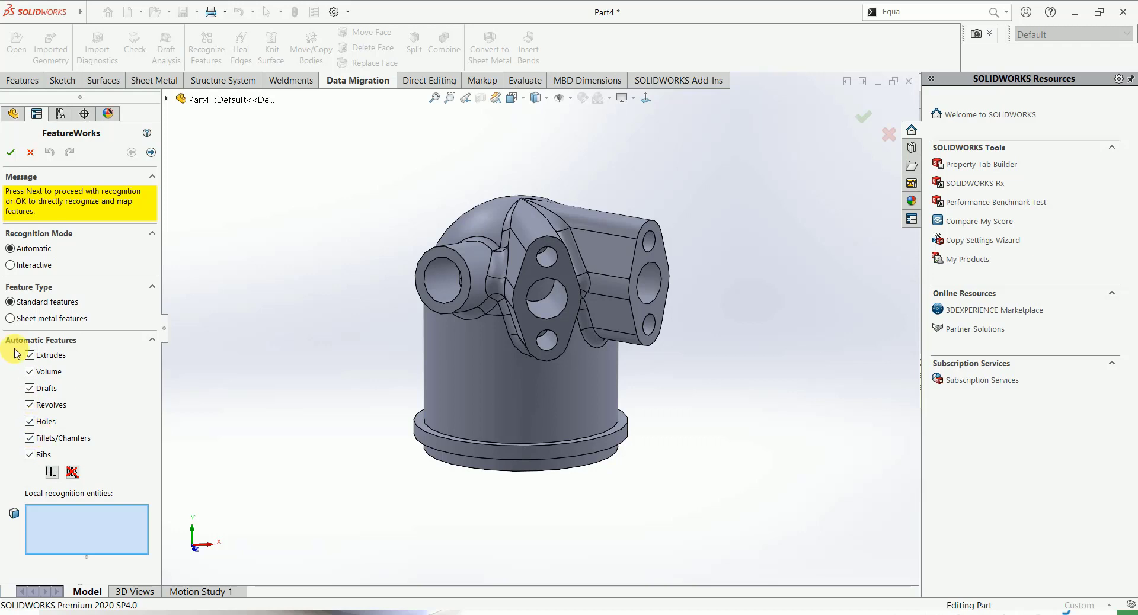
pyautogui.click(151, 152)
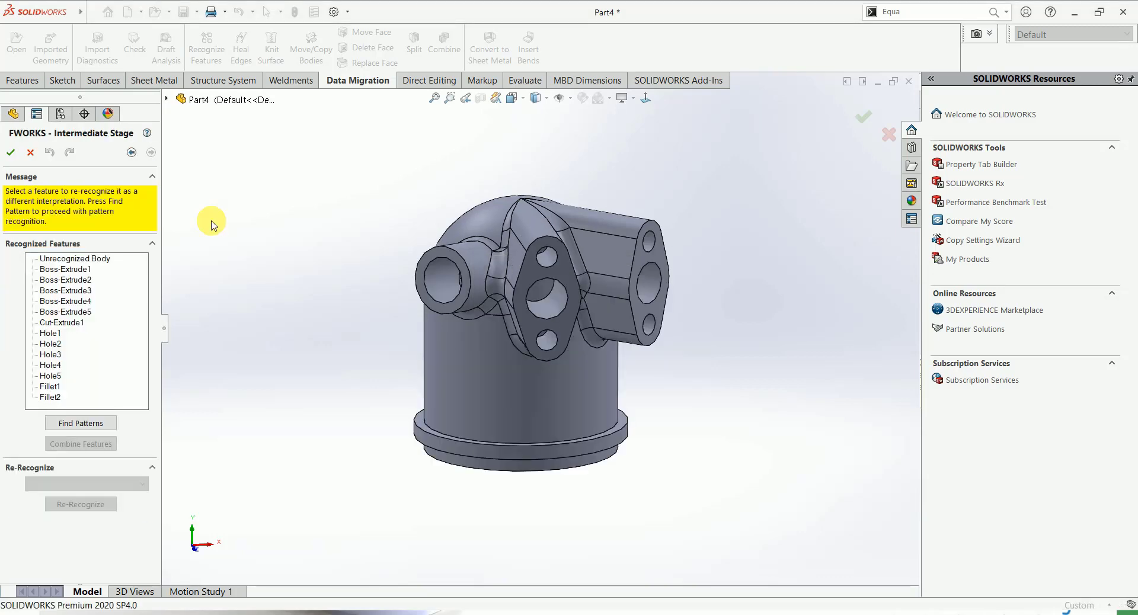
pyautogui.moveTo(332, 318)
pyautogui.mouseDown(button='middle')
pyautogui.moveTo(288, 192)
pyautogui.moveTo(230, 314)
pyautogui.moveTo(223, 475)
pyautogui.moveTo(287, 213)
pyautogui.moveTo(302, 199)
pyautogui.moveTo(317, 343)
pyautogui.moveTo(322, 218)
pyautogui.moveTo(312, 315)
pyautogui.mouseUp(button='middle')
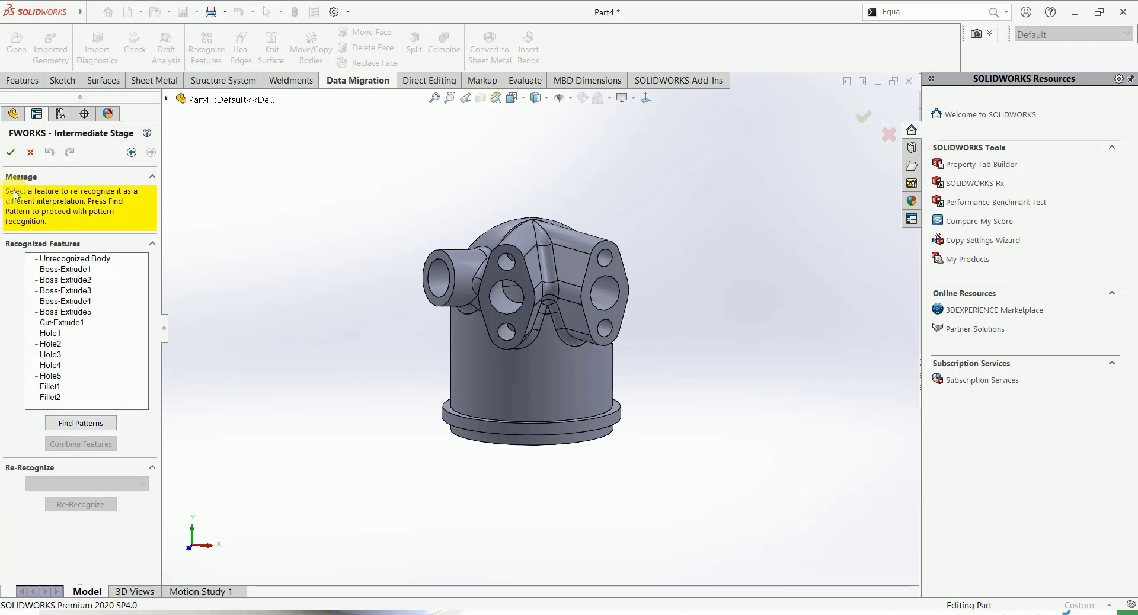
pyautogui.click(13, 153)
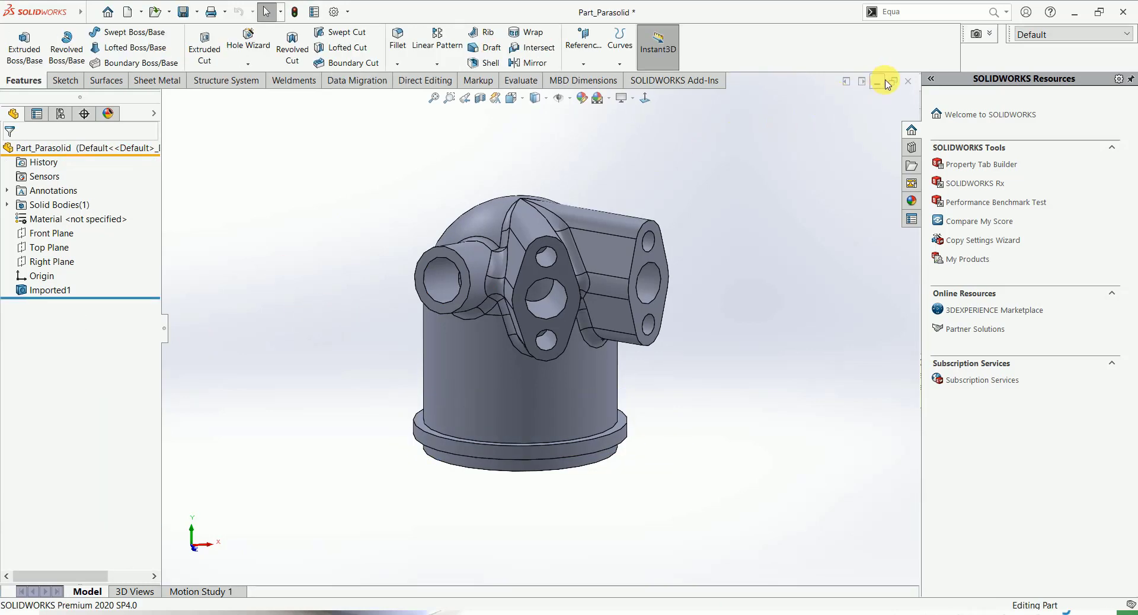
# - Close the Part_Parasolid part without saving its changes
pyautogui.click(907, 81)
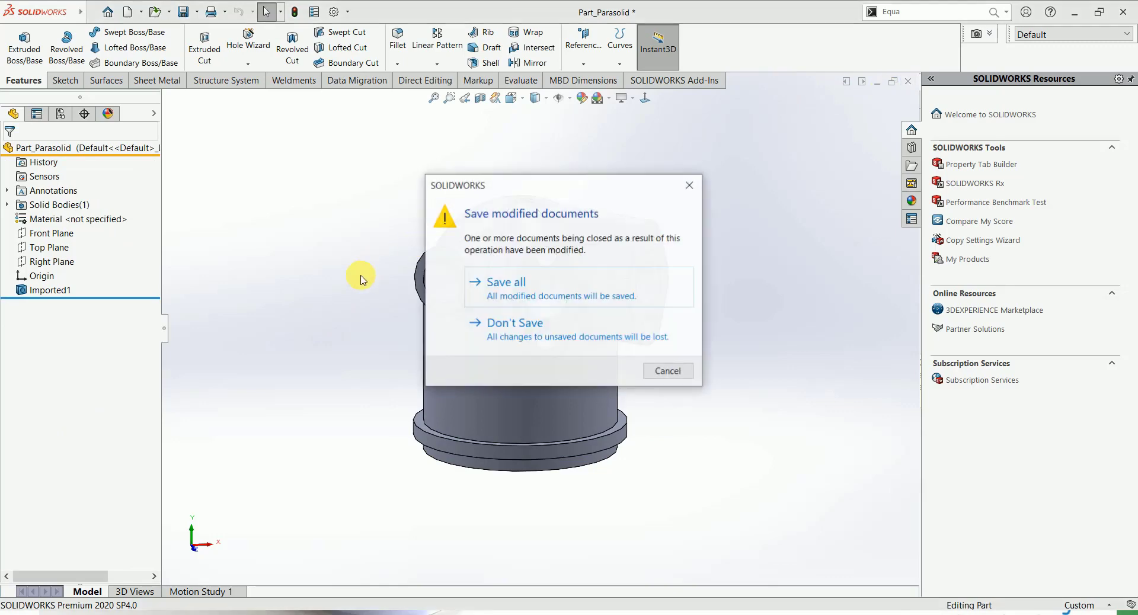
pyautogui.click(486, 328)
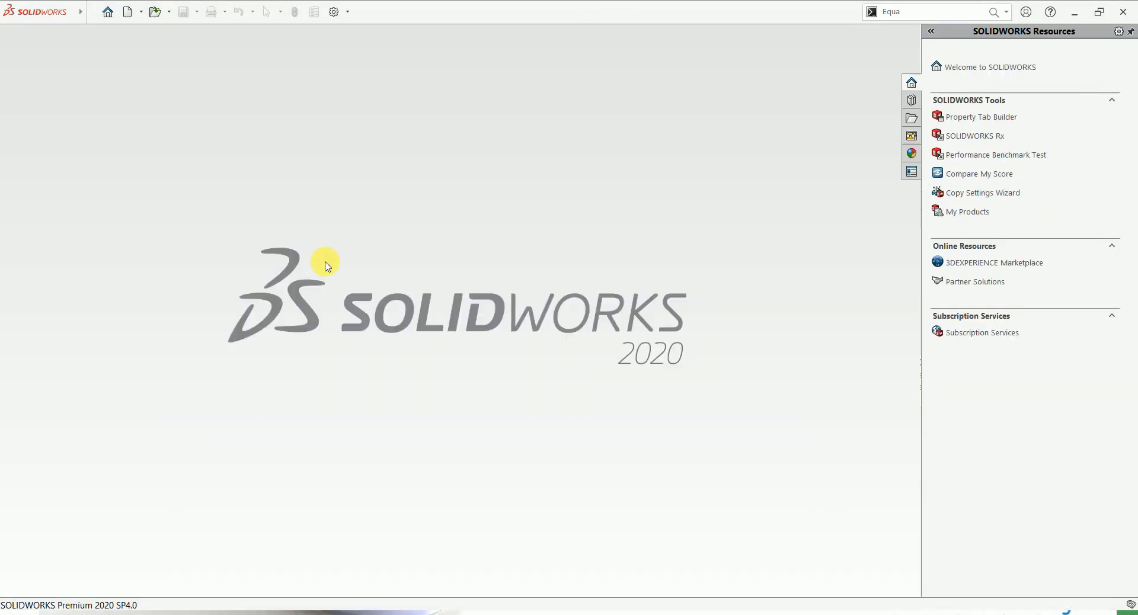
# - Open the imported Plate part, run Import Diagnostics on it, and accept the diagnosis
pyautogui.click(154, 11)
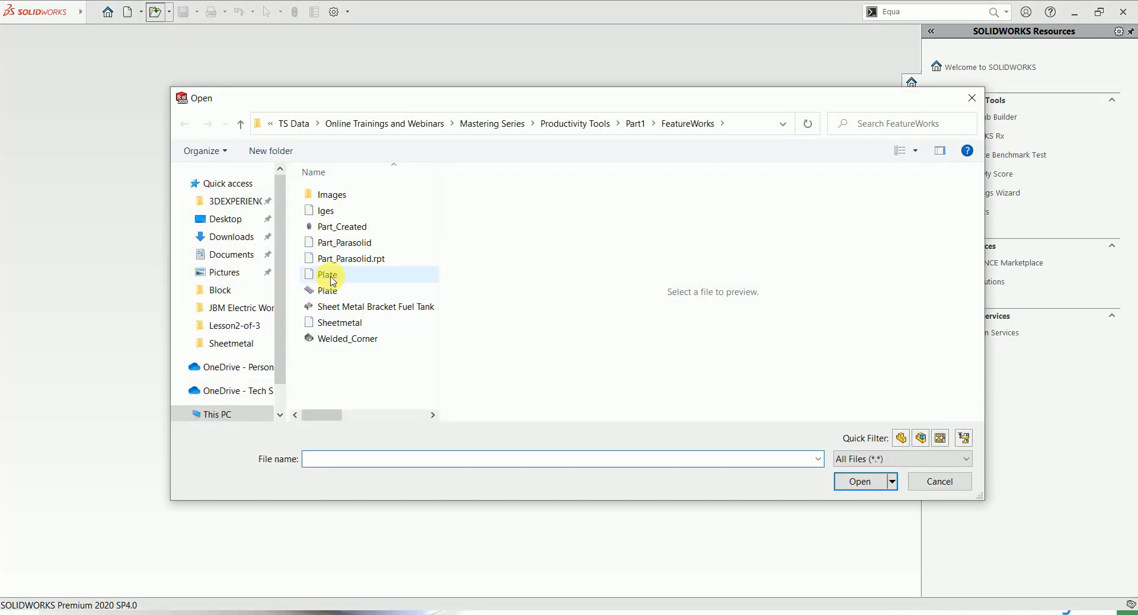
pyautogui.click(328, 274)
pyautogui.click(860, 507)
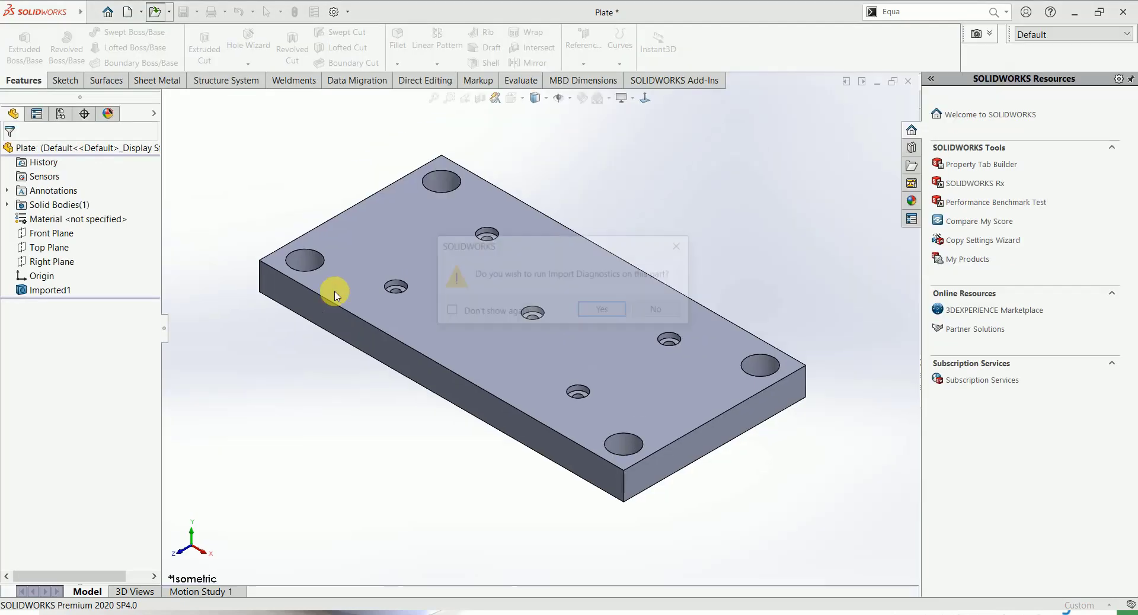
pyautogui.click(617, 316)
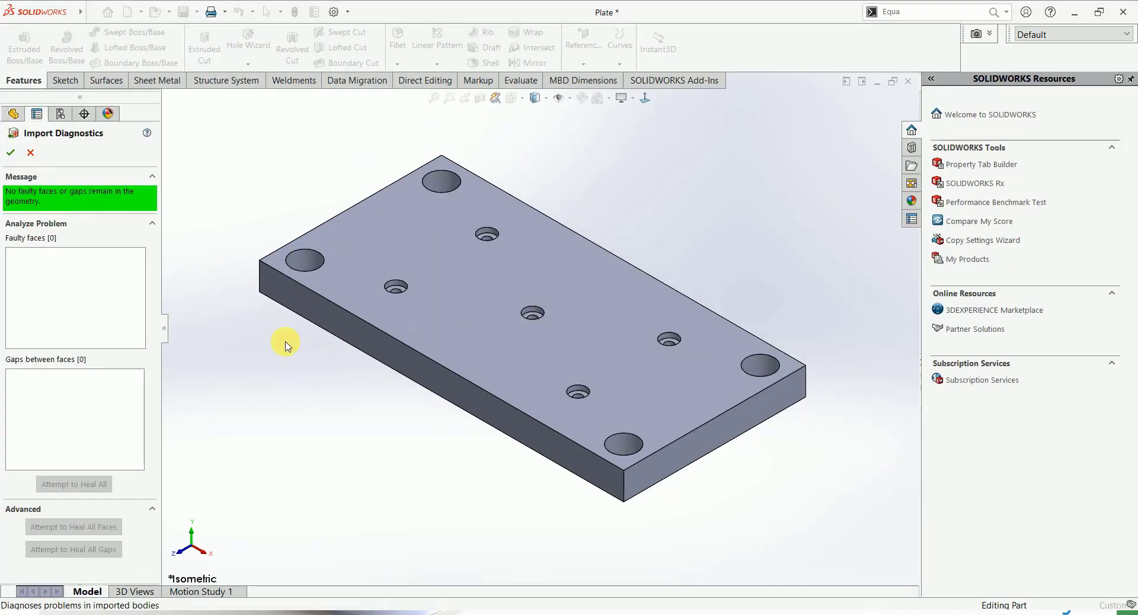
pyautogui.click(13, 156)
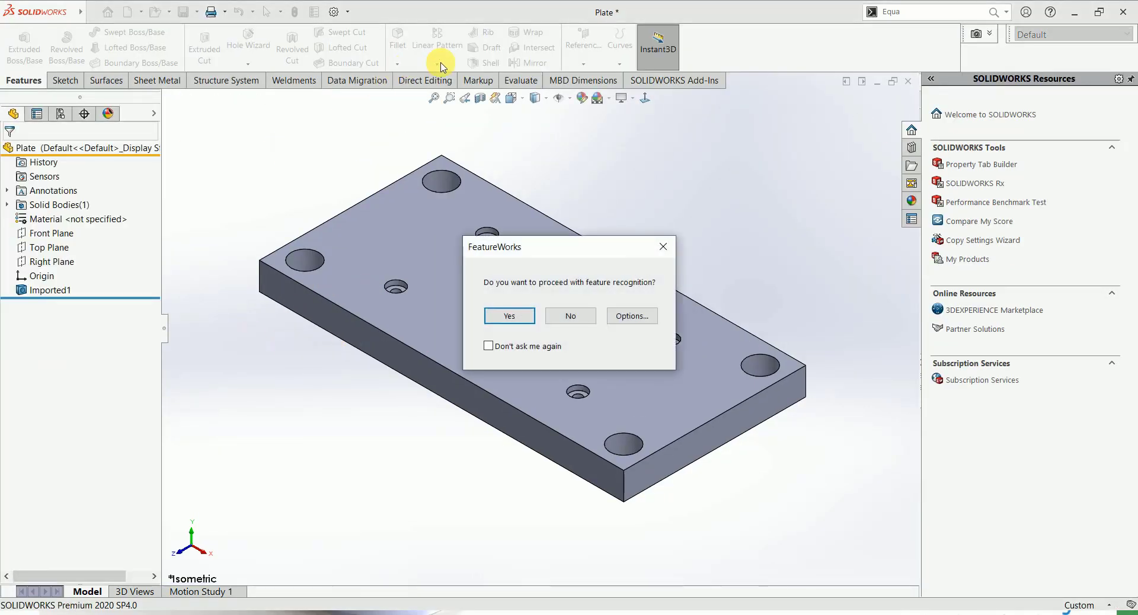
# - Start FeatureWorks in Interactive mode for standard features and try to recognize the rear large corner hole's face as a Boss Extrude
pyautogui.click(500, 315)
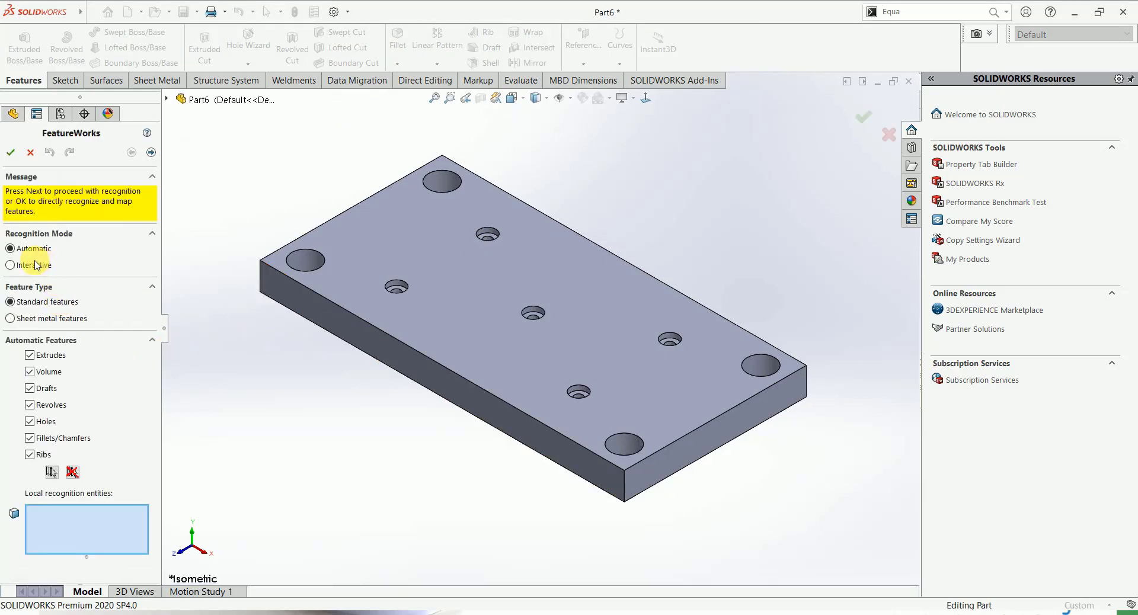
pyautogui.click(27, 266)
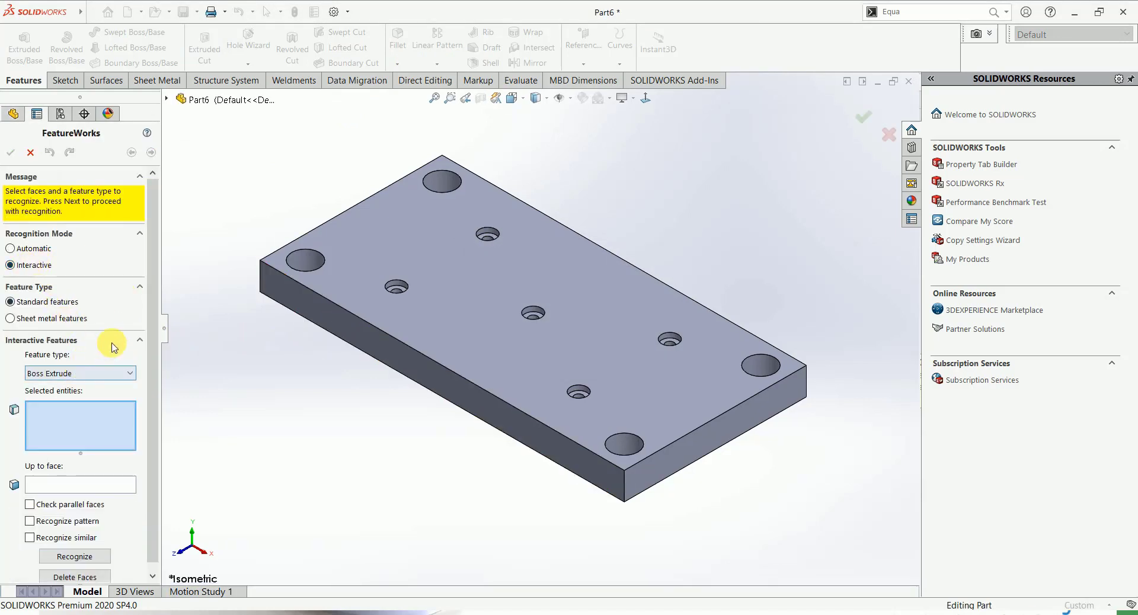
pyautogui.click(446, 185)
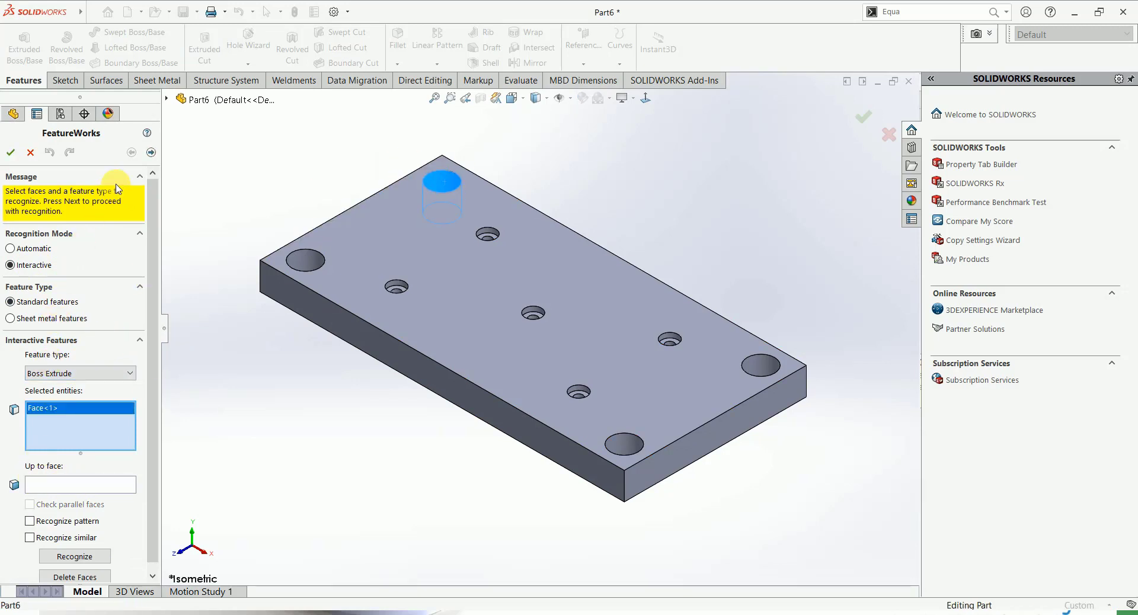
pyautogui.click(151, 153)
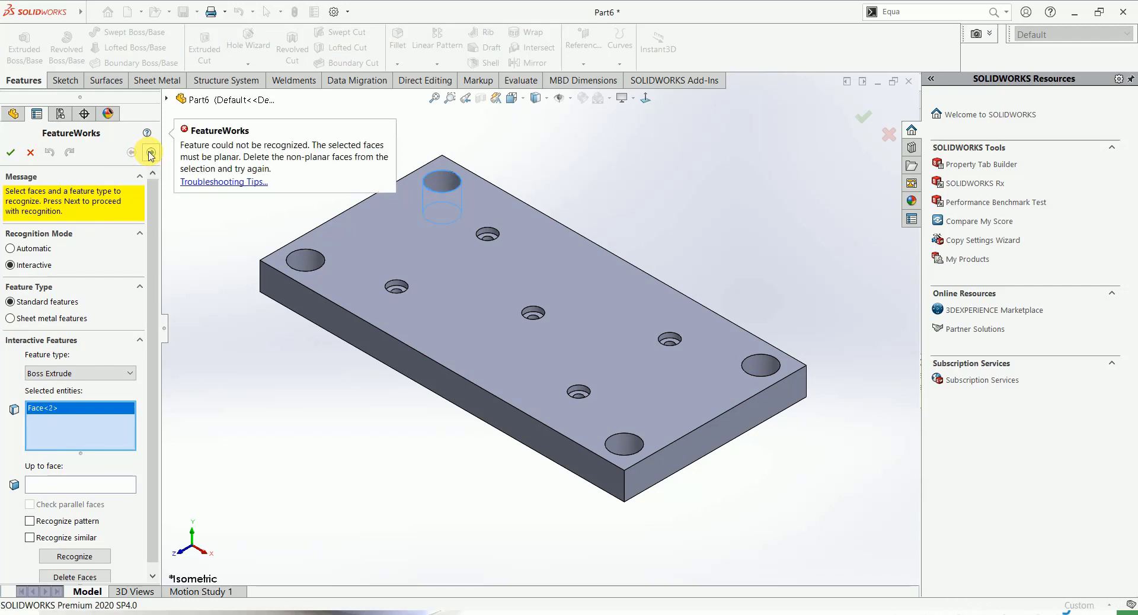
# - Recognize the large corner hole as a Cut Extrude instead, create the feature, and check which hole it represents
pyautogui.click(94, 374)
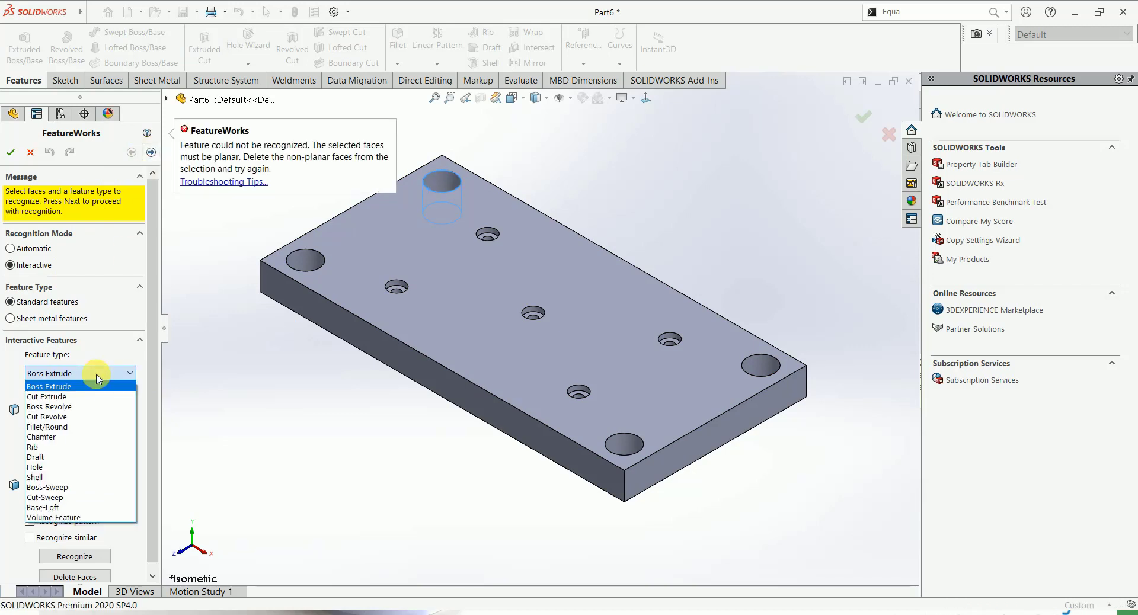
pyautogui.click(84, 400)
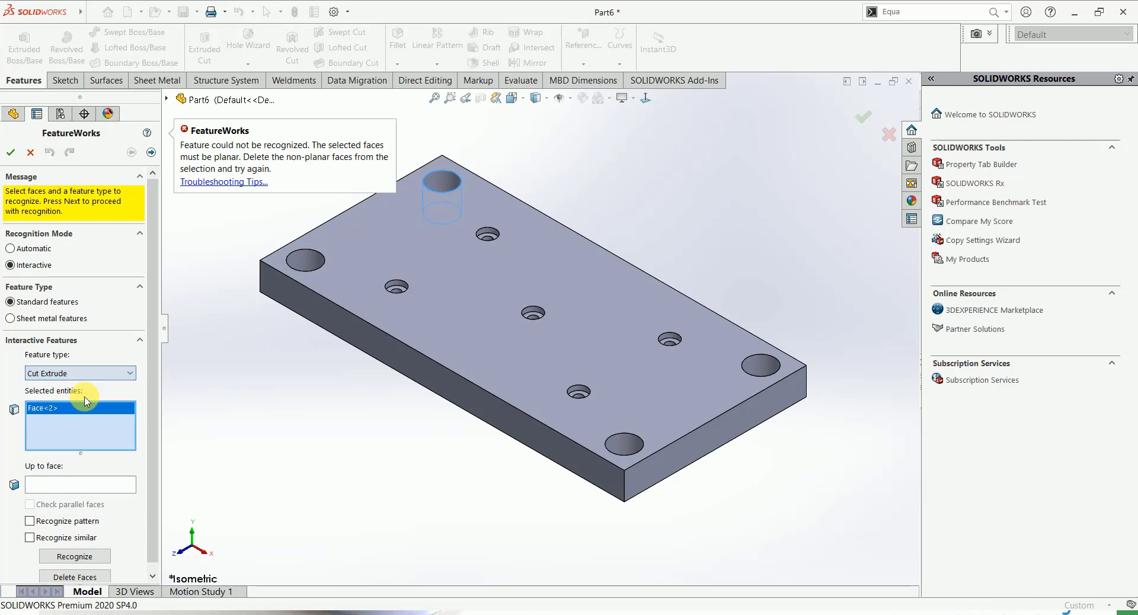
pyautogui.click(152, 152)
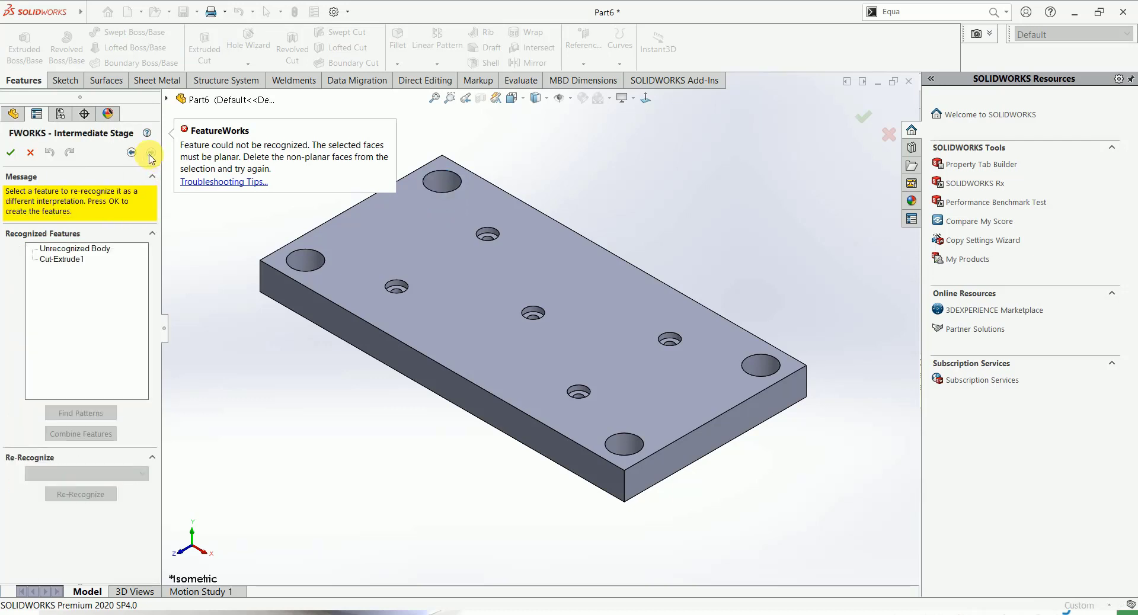
pyautogui.click(10, 154)
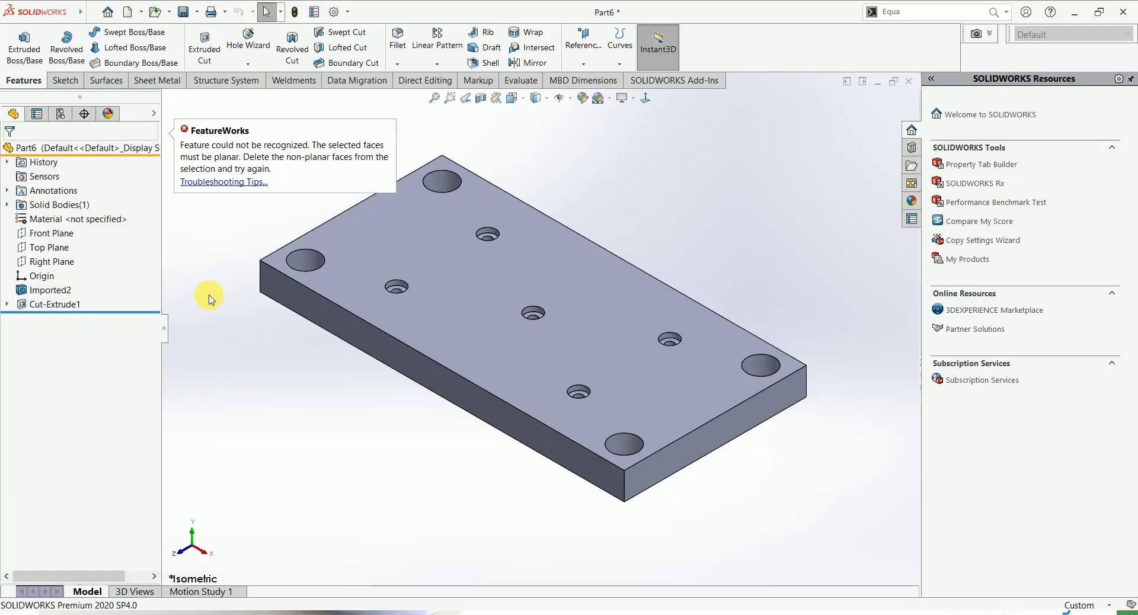
pyautogui.click(51, 304)
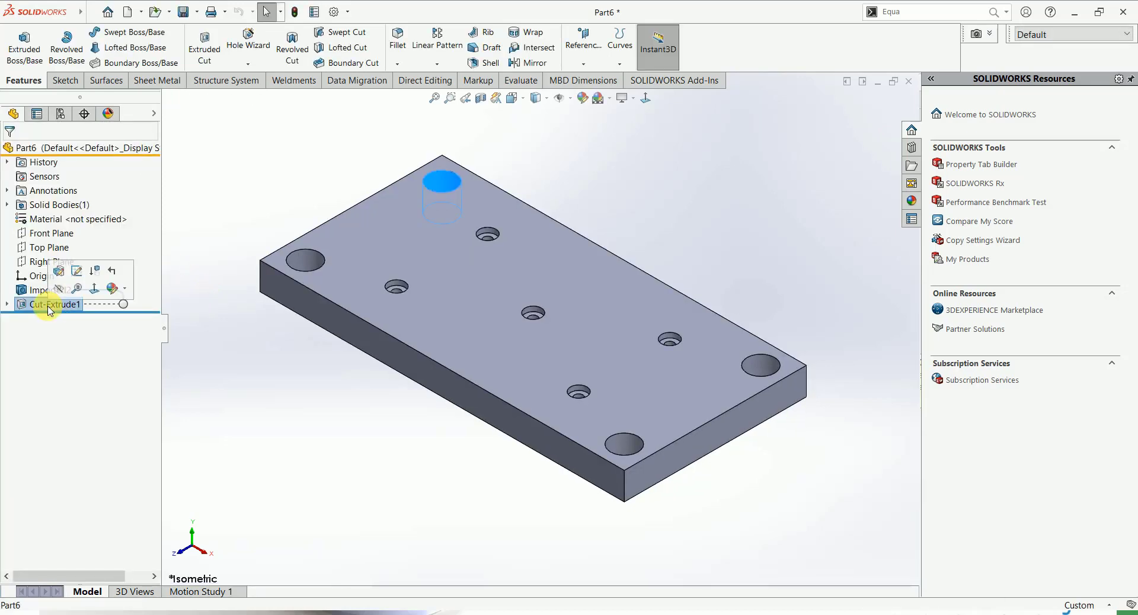
pyautogui.click(247, 360)
# - Recognize the counterbored hole nearest the adjacent large corner hole directly from its face, and expand the resulting feature to show its sketches
pyautogui.scroll(-5, 305, 256)
pyautogui.scroll(2, 450, 318)
pyautogui.scroll(-3, 584, 363)
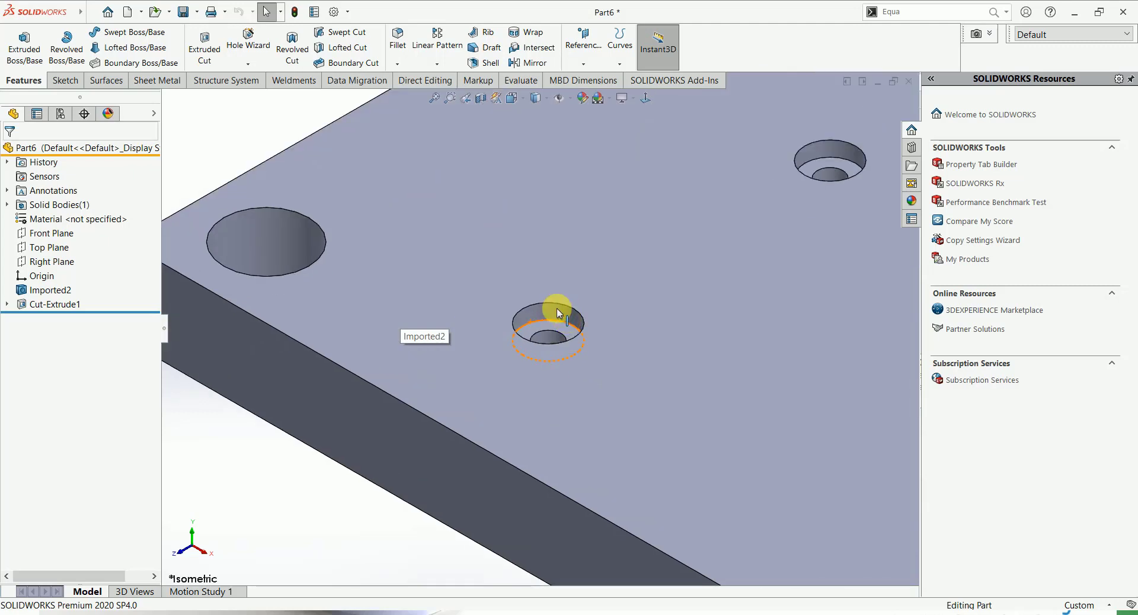
pyautogui.rightClick(556, 312)
pyautogui.click(566, 272)
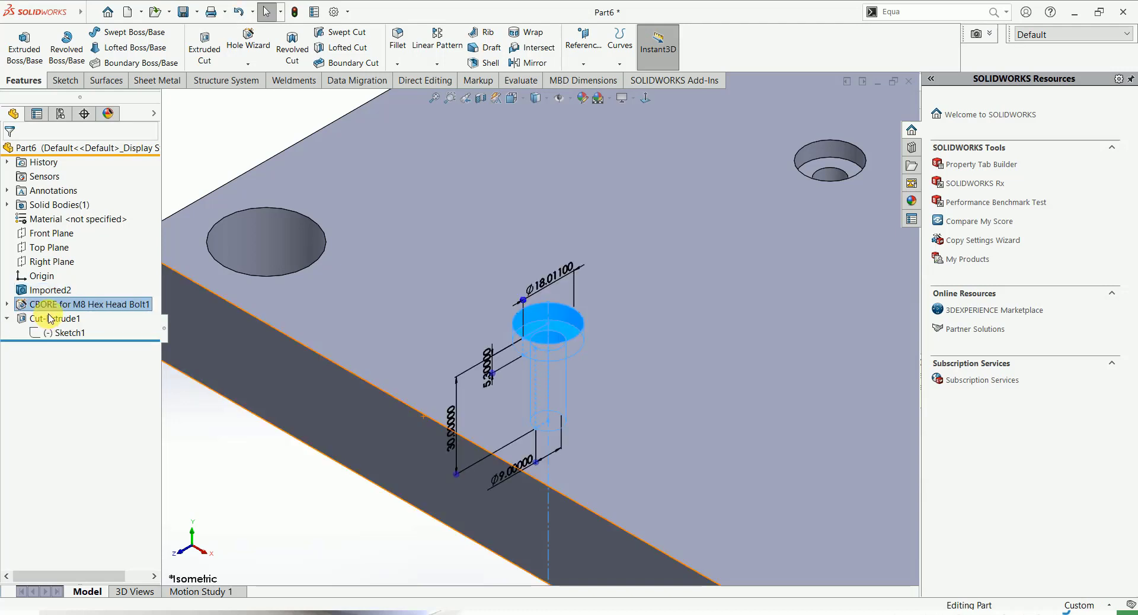
pyautogui.click(6, 304)
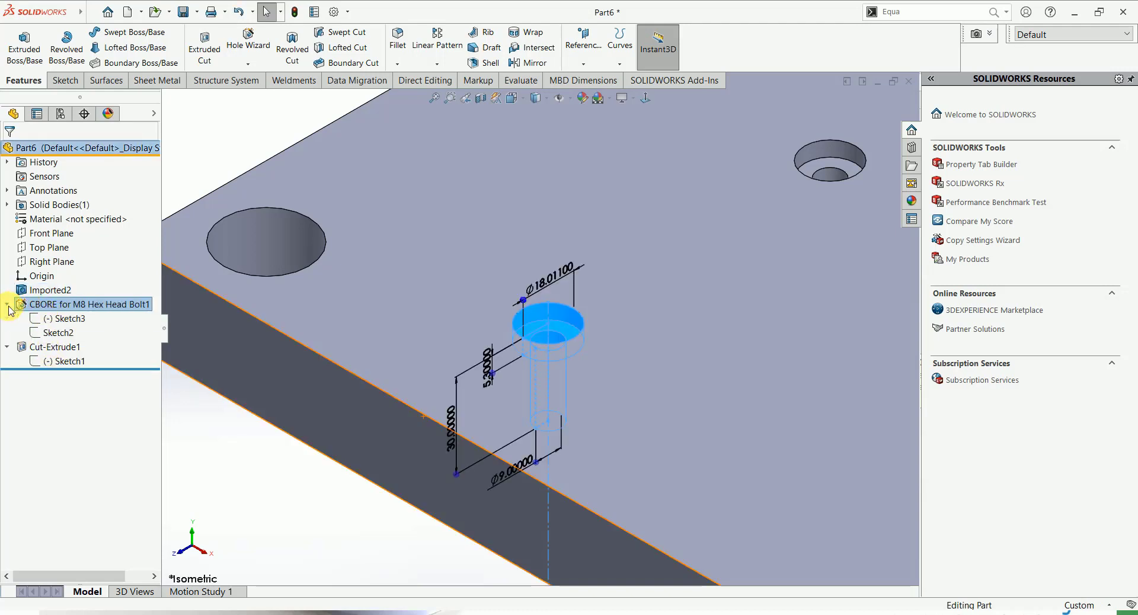
pyautogui.click(291, 457)
pyautogui.press('f')
pyautogui.moveTo(656, 364); pyautogui.dragTo(637, 355, button='middle')
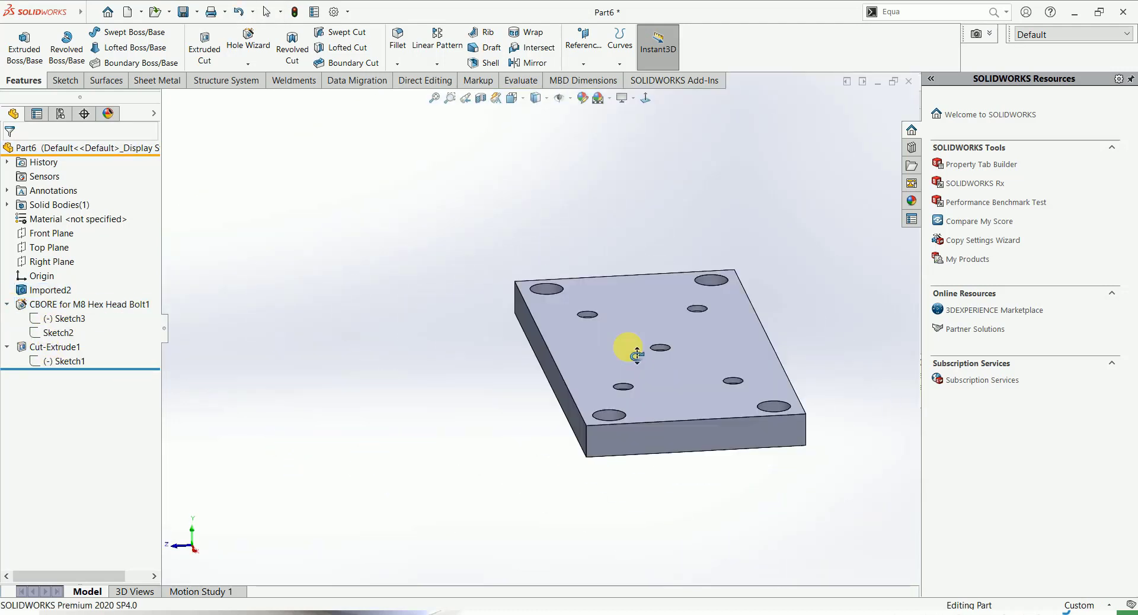
pyautogui.hotkey('ctrl', '7')
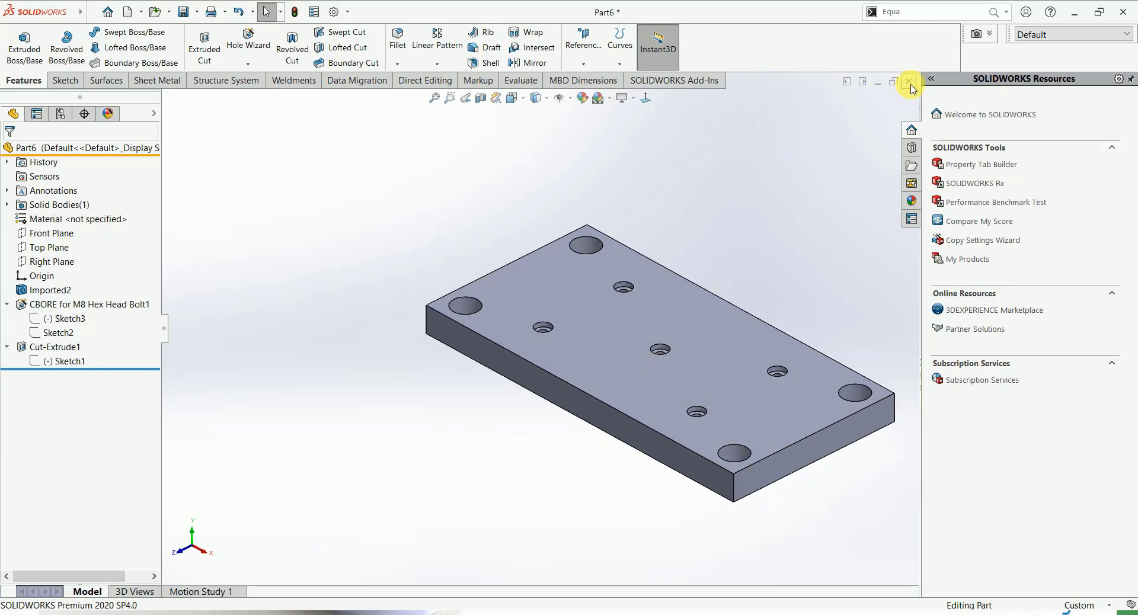
# - Close the recognized part and the original imported Plate part without saving either
pyautogui.click(910, 85)
pyautogui.click(499, 326)
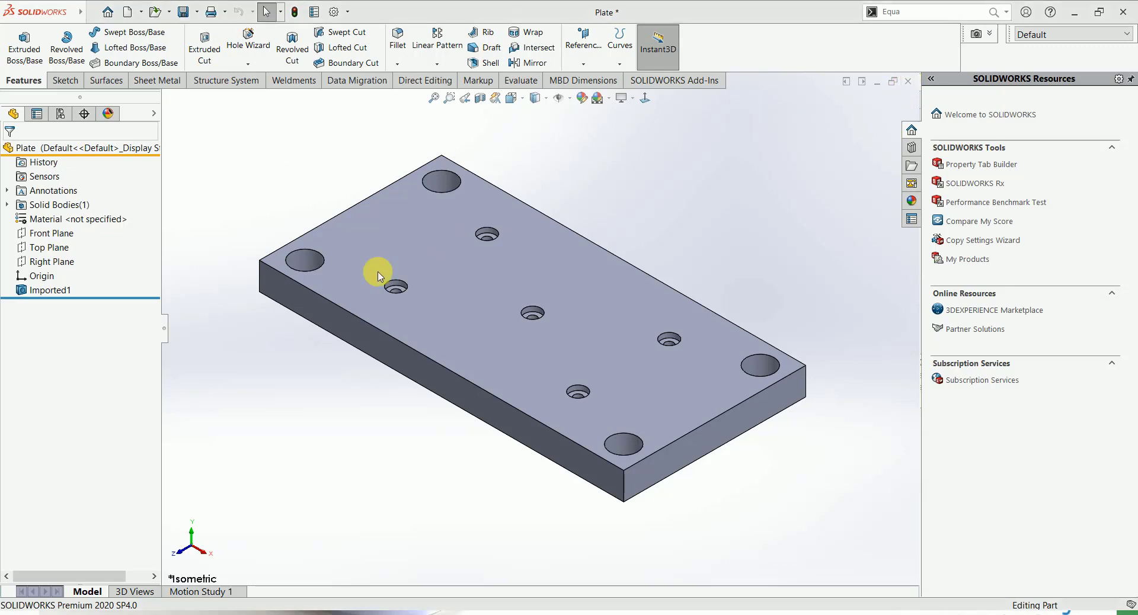
pyautogui.hotkey('ctrl', 'w')
pyautogui.click(462, 389)
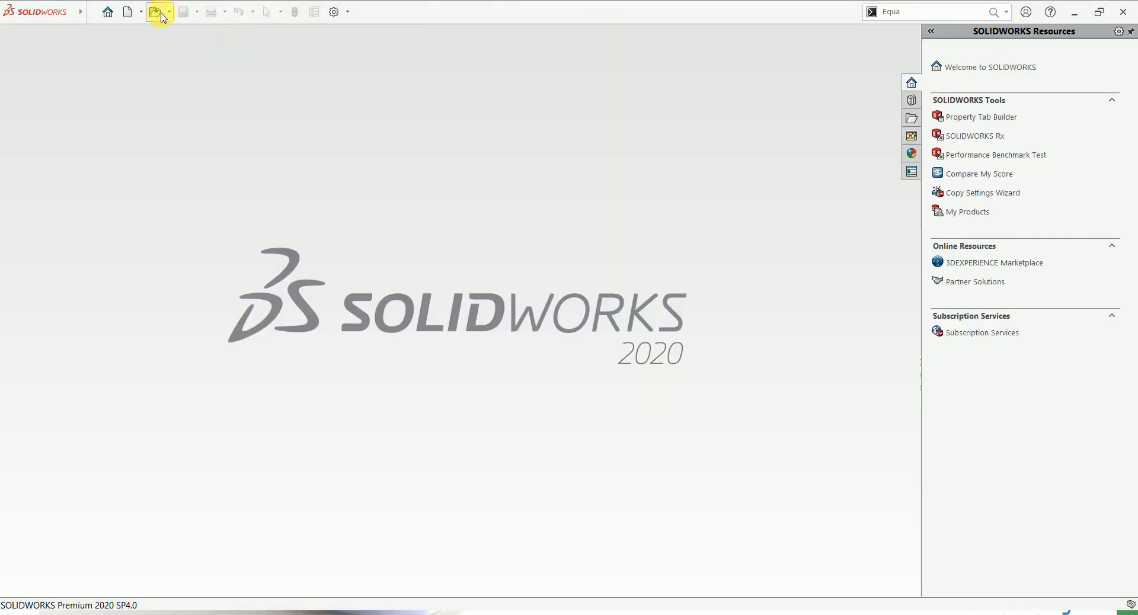
# - Open the imported Sheetmetal part, run Import Diagnostics, heal its faulty face with Attempt to Heal All, and accept the repair
pyautogui.hotkey('ctrl', 'o')
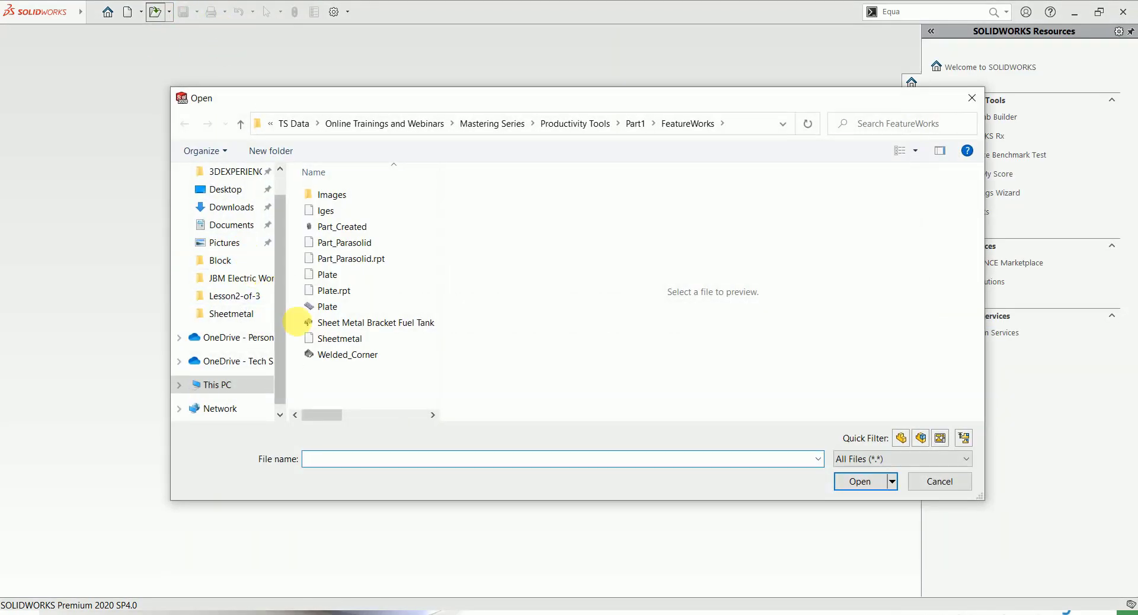
pyautogui.doubleClick(325, 340)
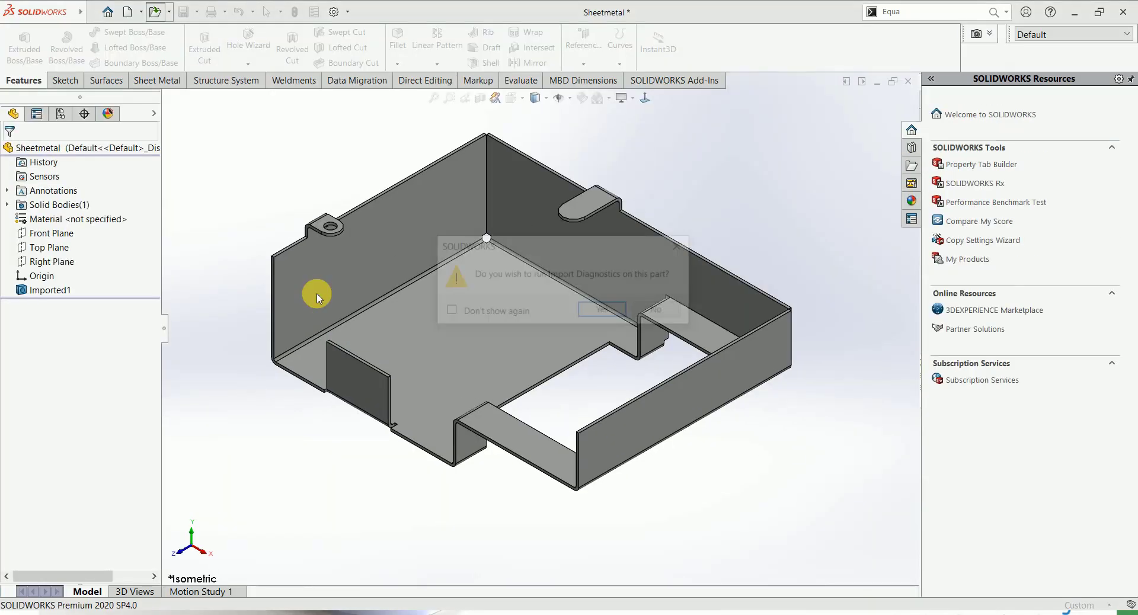
pyautogui.click(617, 310)
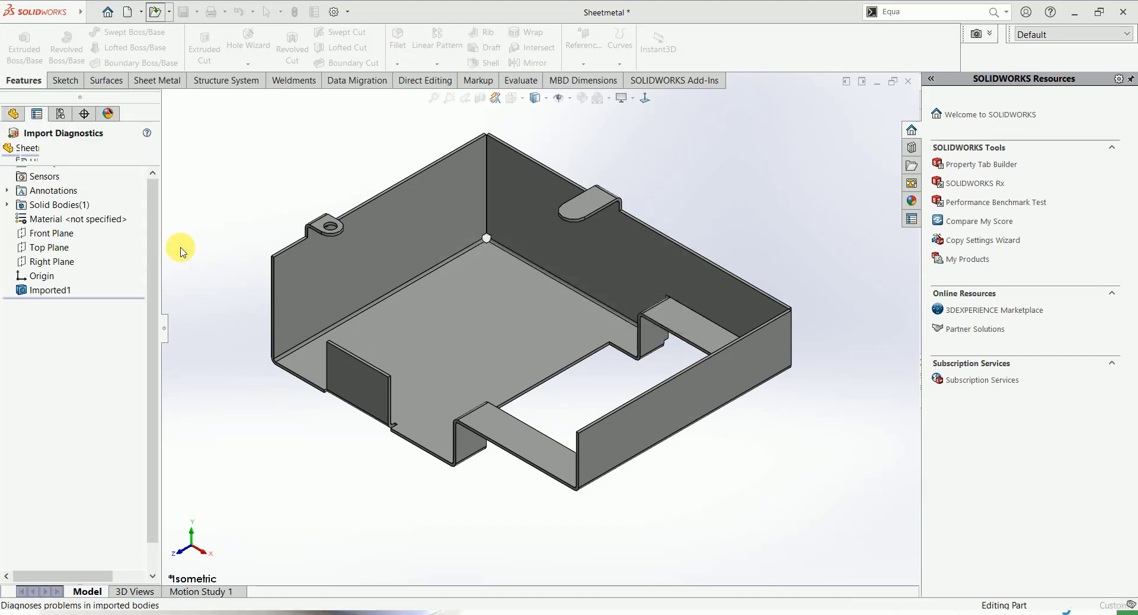
pyautogui.click(47, 305)
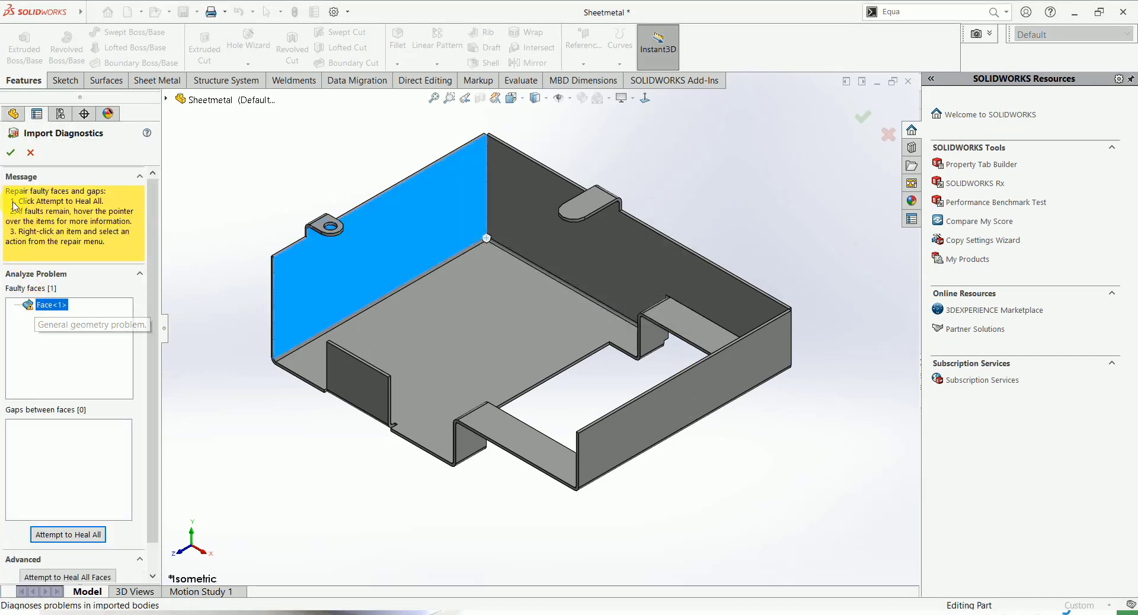
pyautogui.click(77, 535)
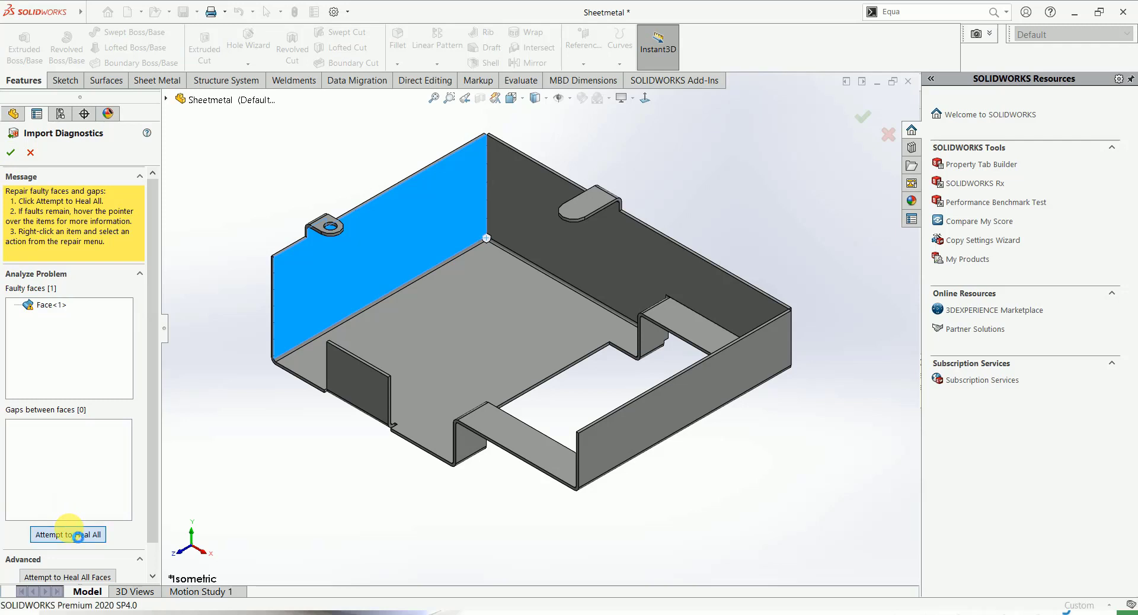
pyautogui.click(12, 153)
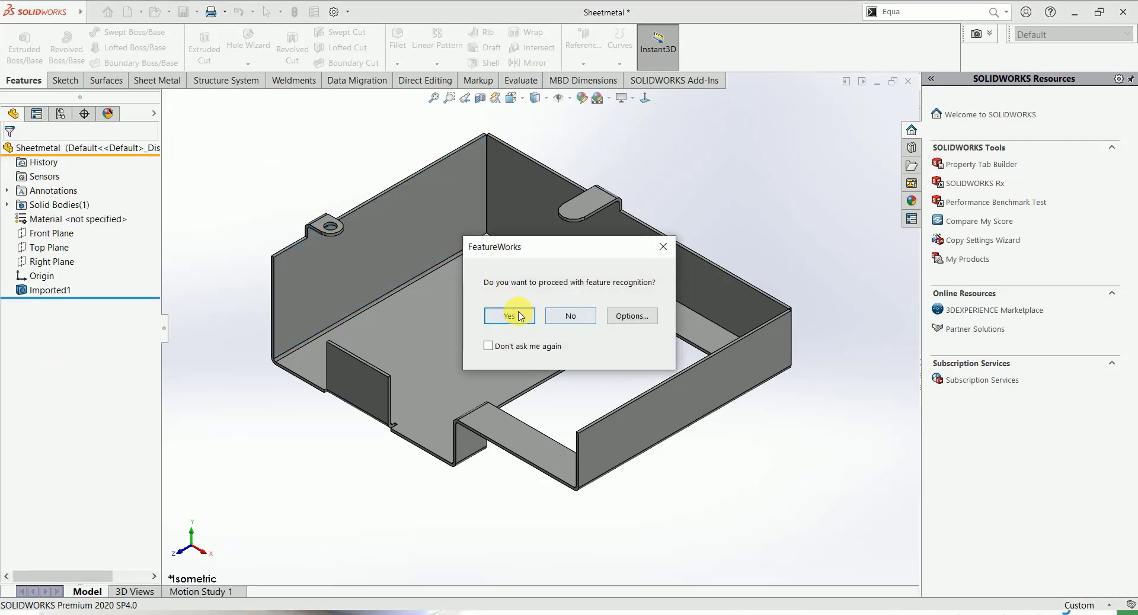
# - Proceed with feature recognition for sheet metal features in Automatic mode, using the underside of the large base face as the fixed face
pyautogui.click(519, 315)
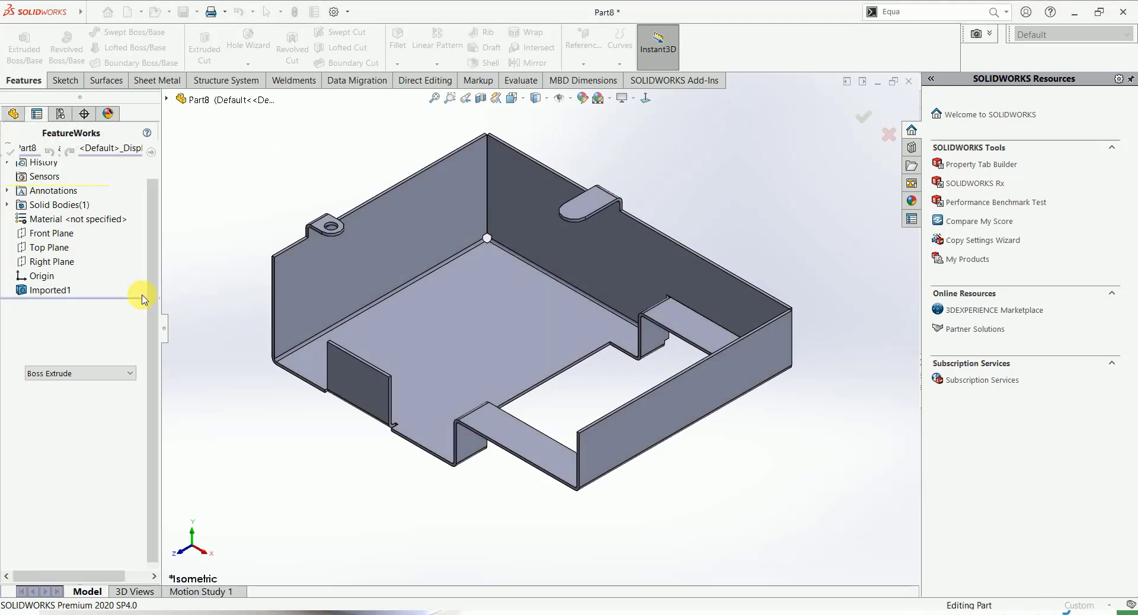
pyautogui.click(10, 318)
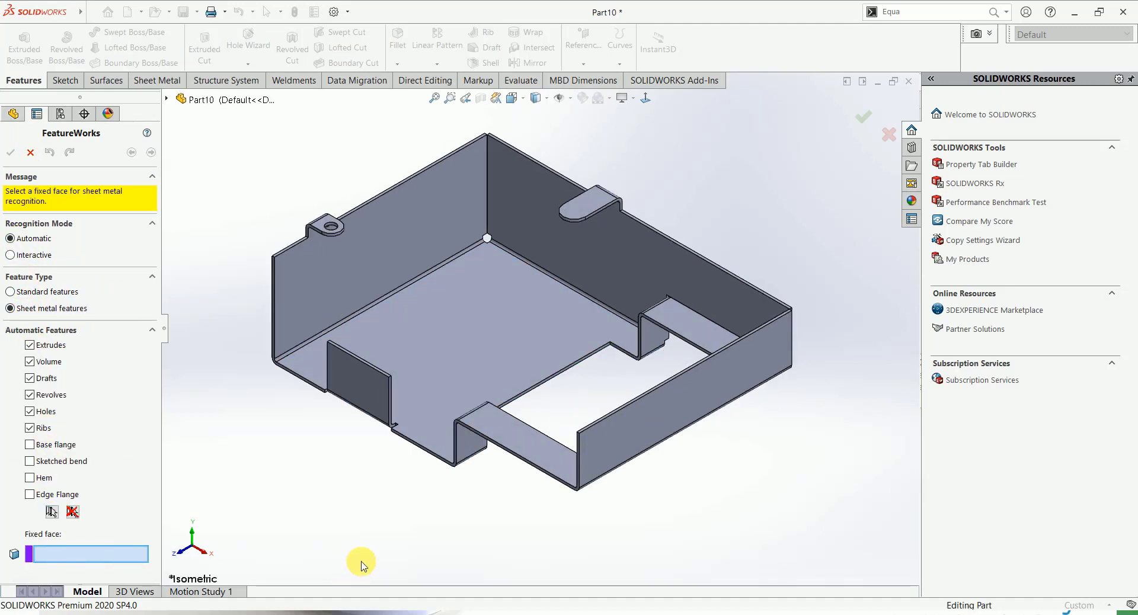
pyautogui.moveTo(363, 561); pyautogui.dragTo(425, 432, button='middle')
pyautogui.click(425, 432)
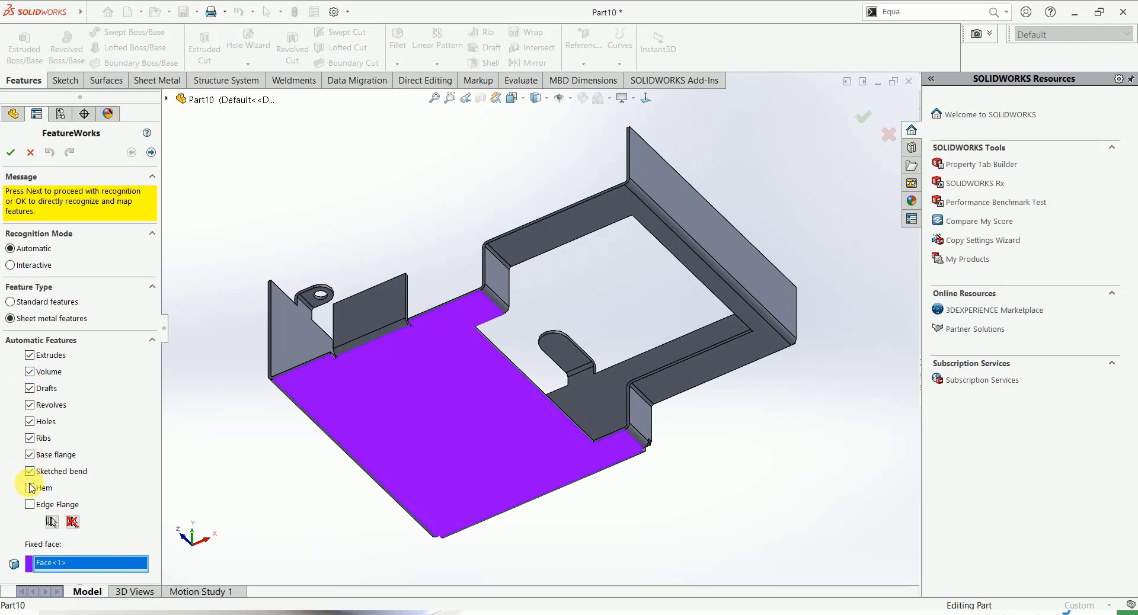
# - Recognize and create only Holes, Base flange, Sketched bend, Hem and Edge Flange features, excluding Extrudes, Volume, Drafts, Revolves and Ribs
pyautogui.click(29, 504)
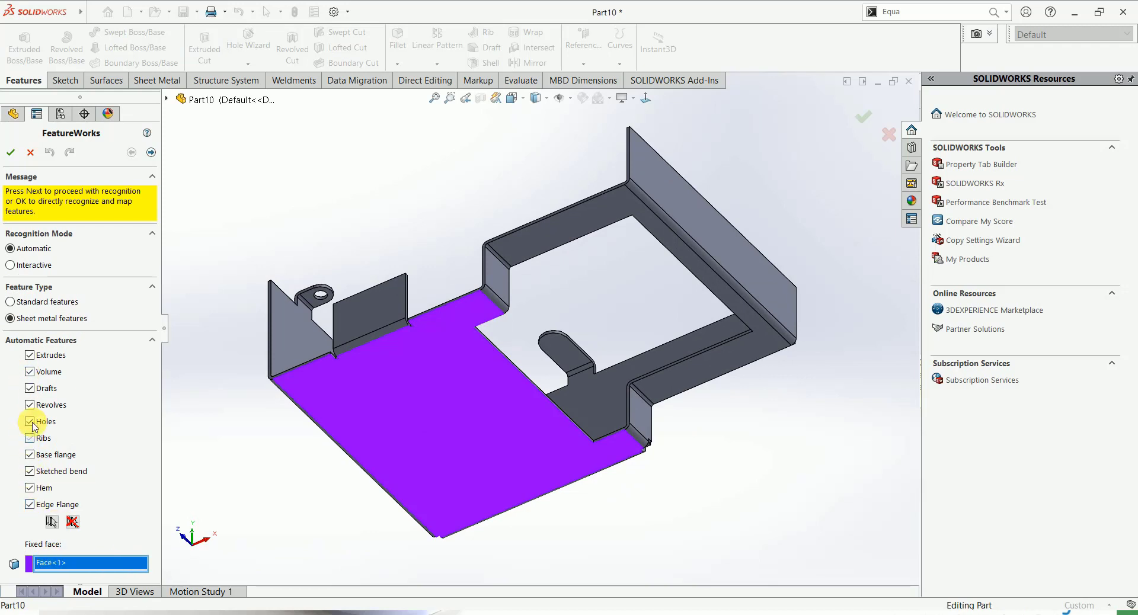
pyautogui.click(30, 355)
pyautogui.moveTo(201, 368); pyautogui.dragTo(249, 510, button='middle')
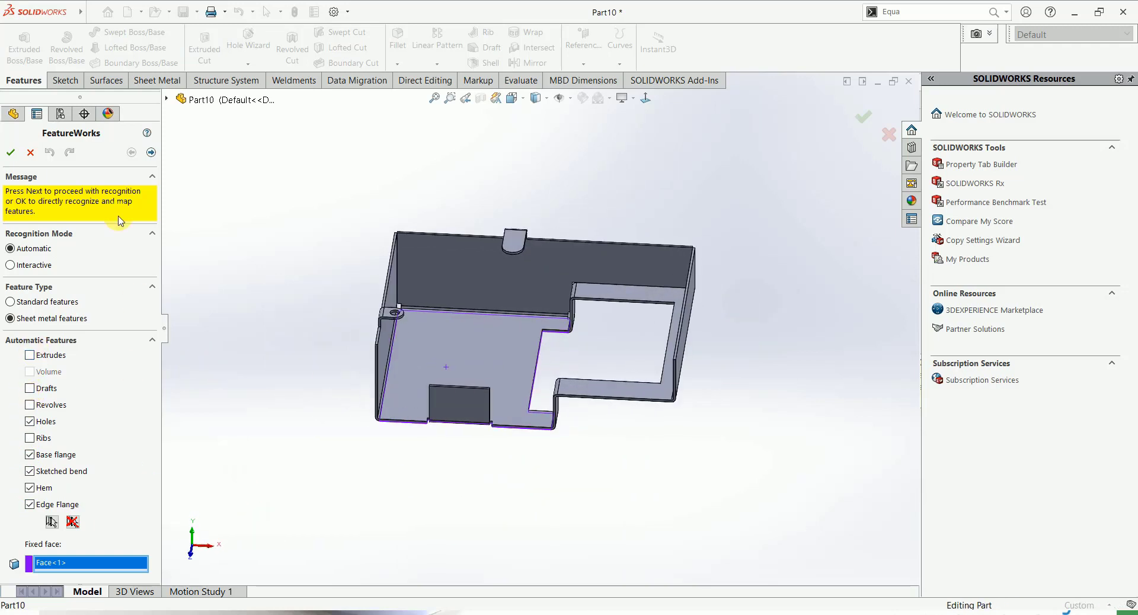
pyautogui.click(151, 152)
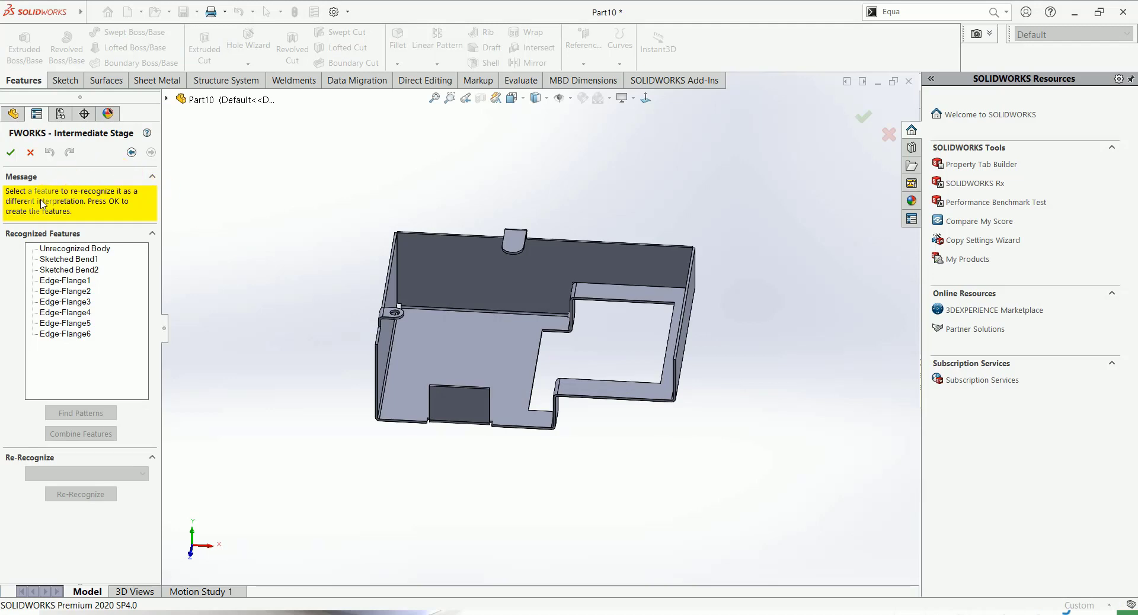
pyautogui.click(11, 152)
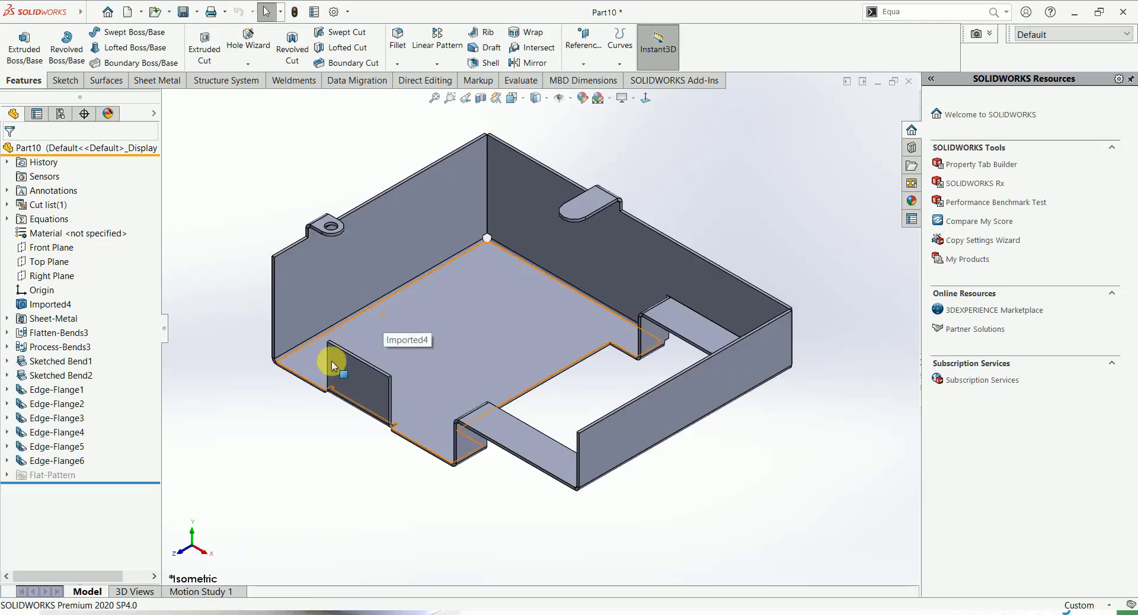
# - Flatten the recognized sheet metal part to display its flat pattern
pyautogui.moveTo(314, 319); pyautogui.dragTo(593, 296, button='middle')
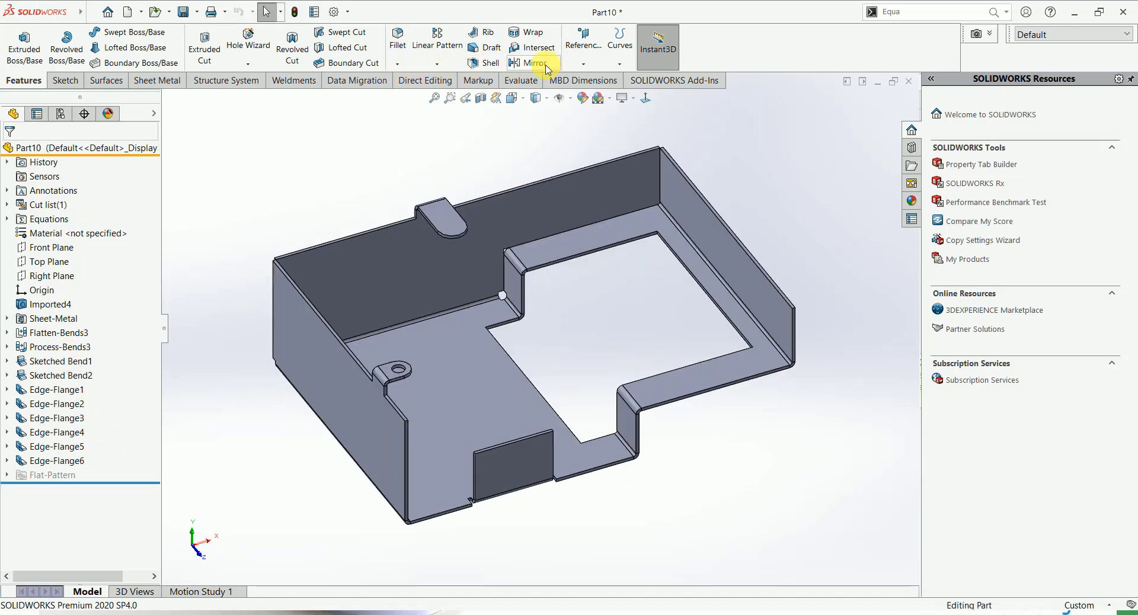
pyautogui.click(169, 81)
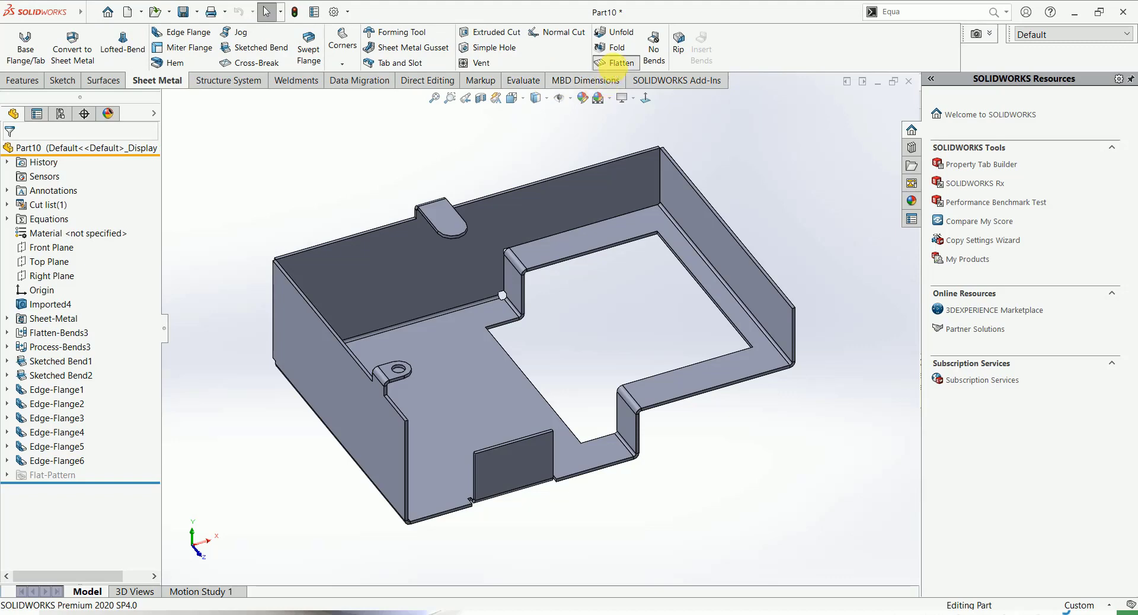
pyautogui.click(616, 63)
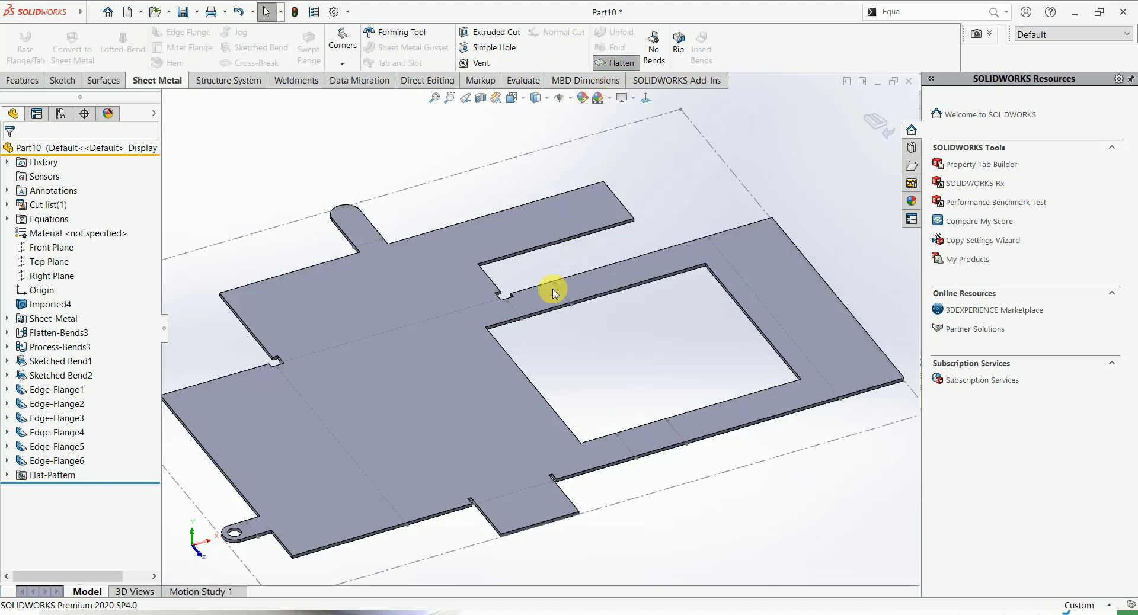
# - Start exporting the flat pattern's large face to DXF under the file name Part10 in the FeatureWorks folder
pyautogui.moveTo(553, 292); pyautogui.dragTo(467, 362, button='middle')
pyautogui.rightClick(467, 362)
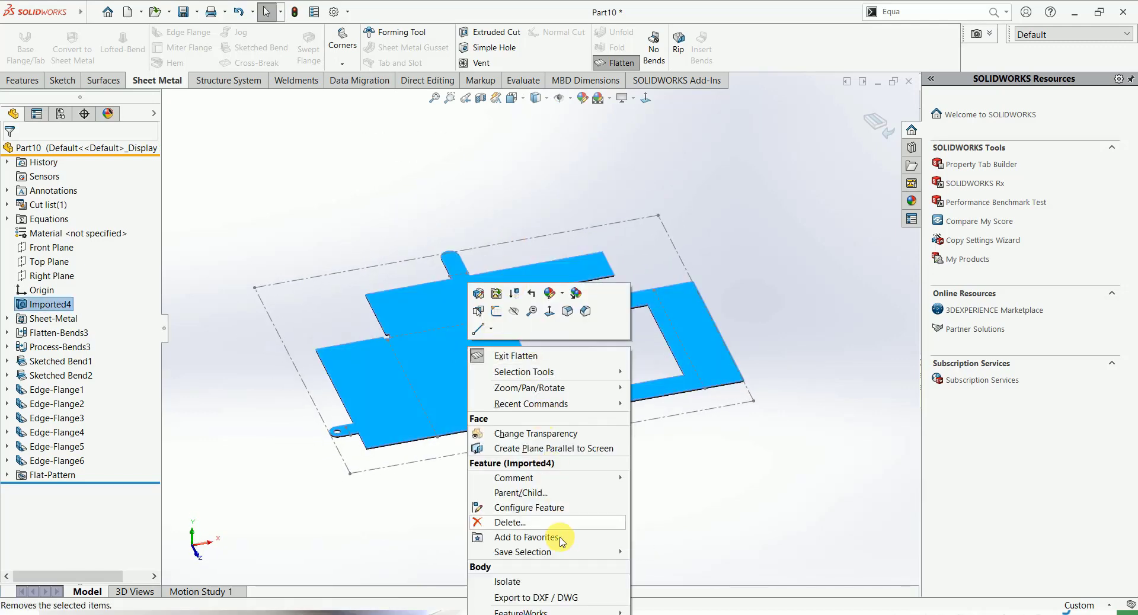
pyautogui.click(559, 597)
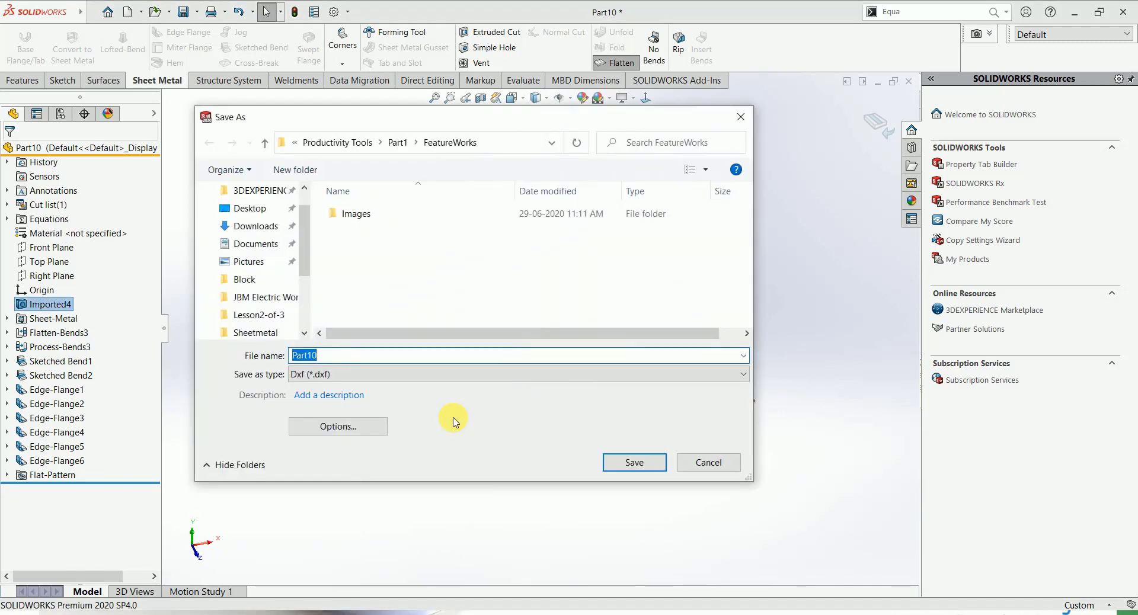
pyautogui.click(620, 464)
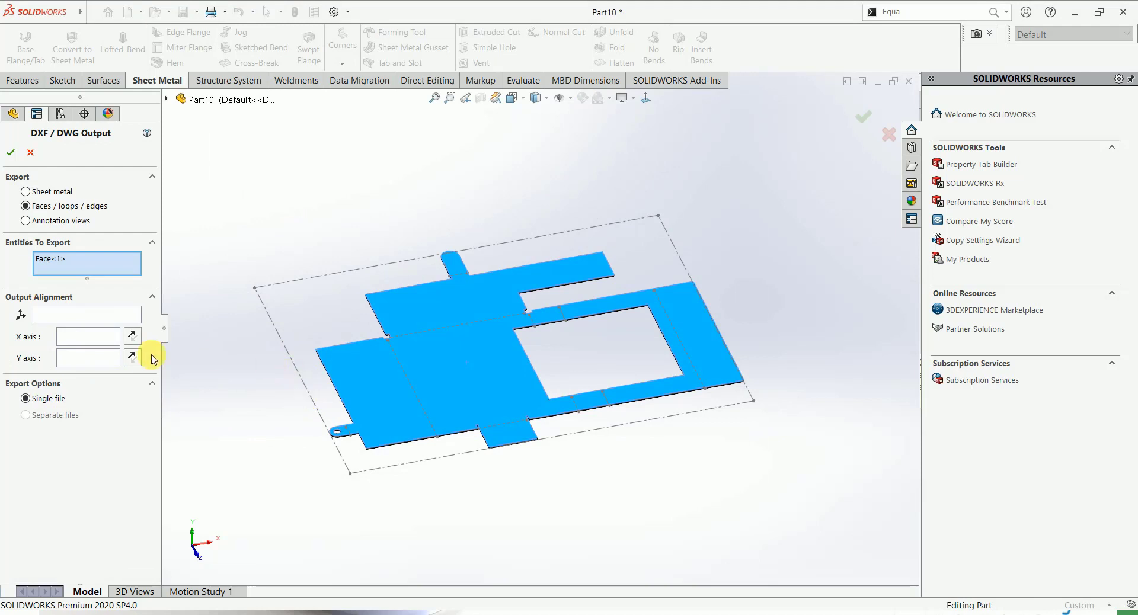
# - Align the DXF output's X and Y axes to outer edges near the holed tab and generate the cleanup preview
pyautogui.click(92, 343)
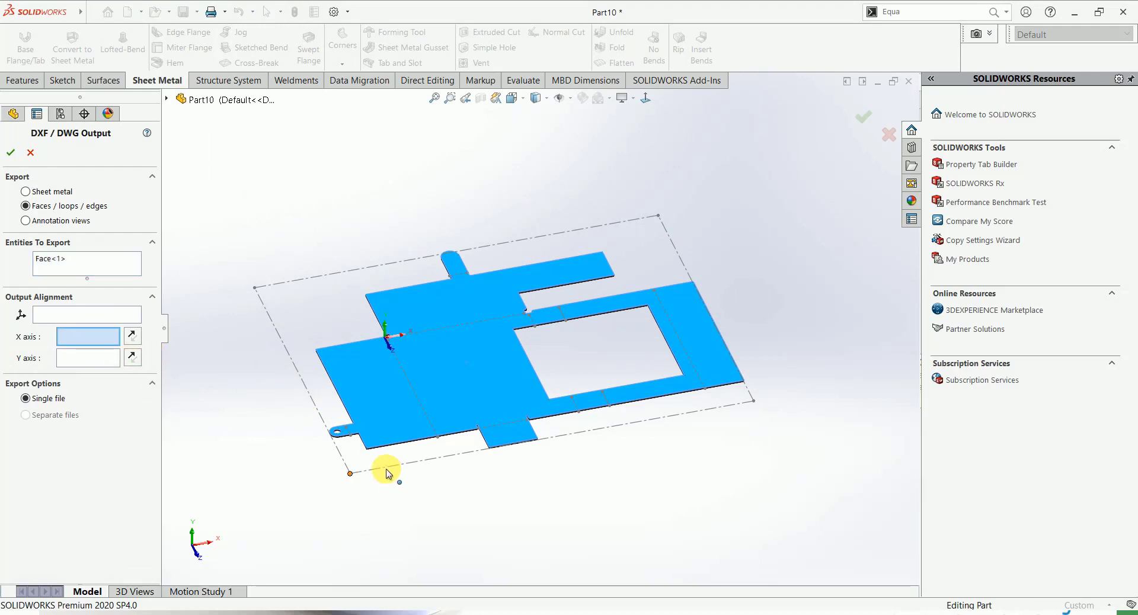
pyautogui.scroll(-5, 396, 458)
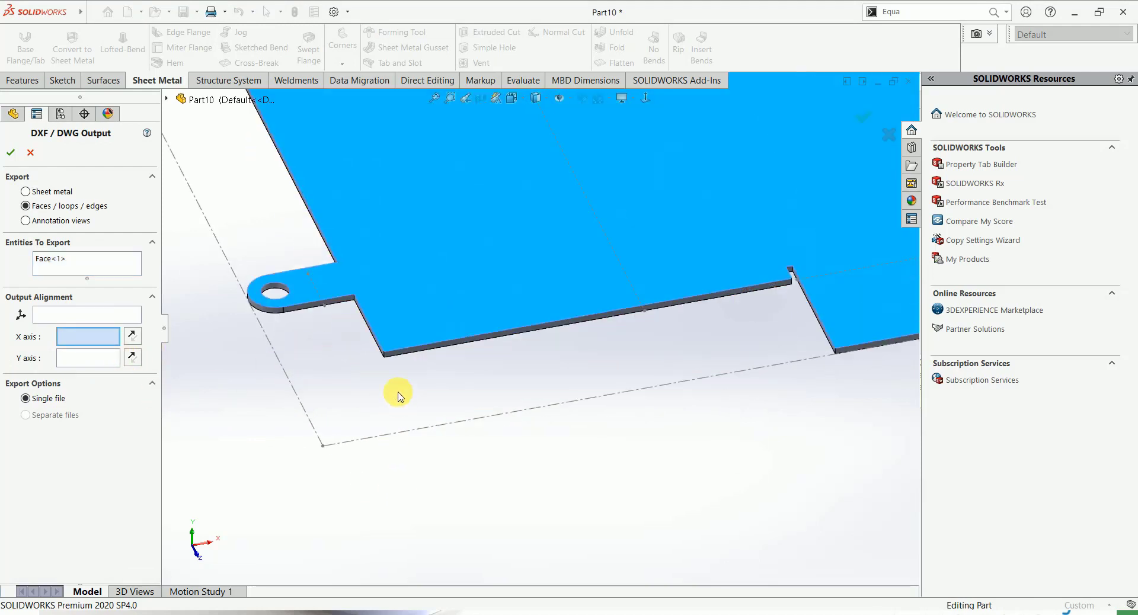
pyautogui.click(405, 350)
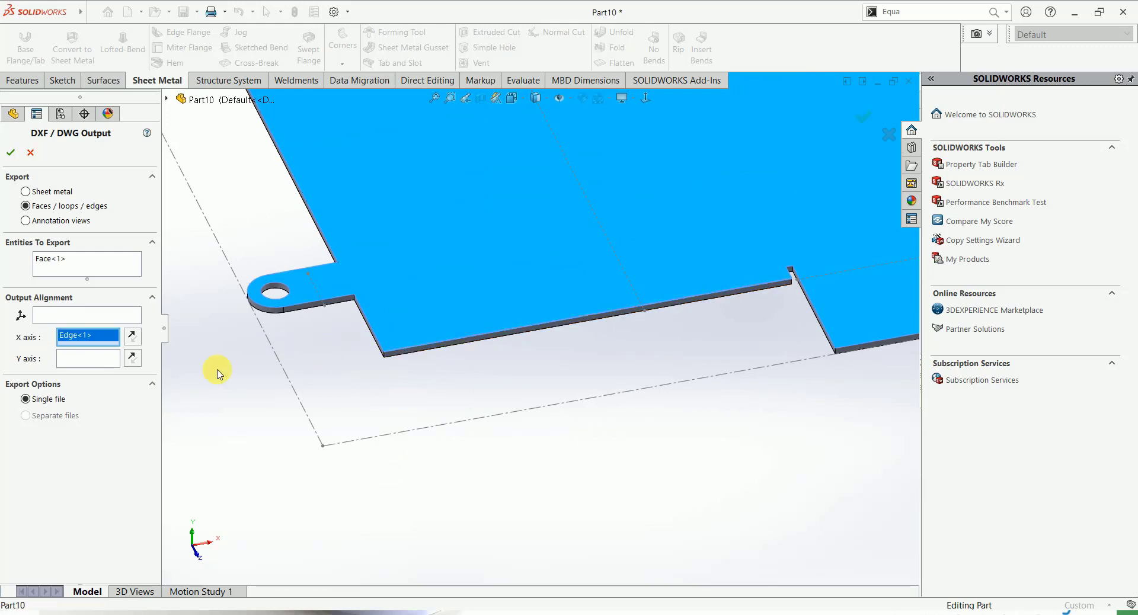
pyautogui.click(83, 359)
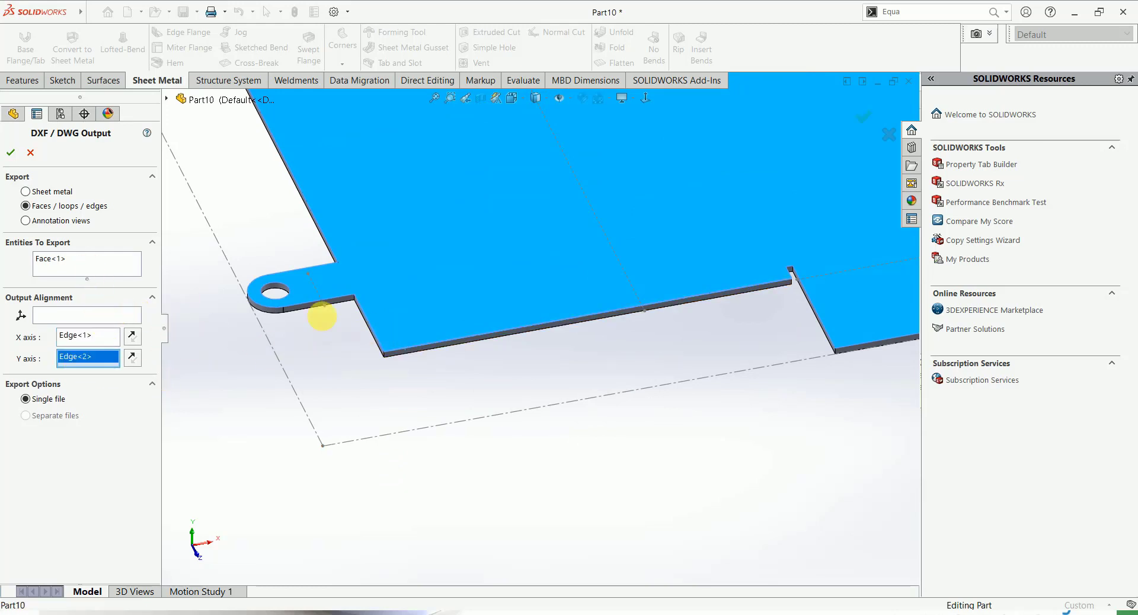
pyautogui.scroll(6, 323, 317)
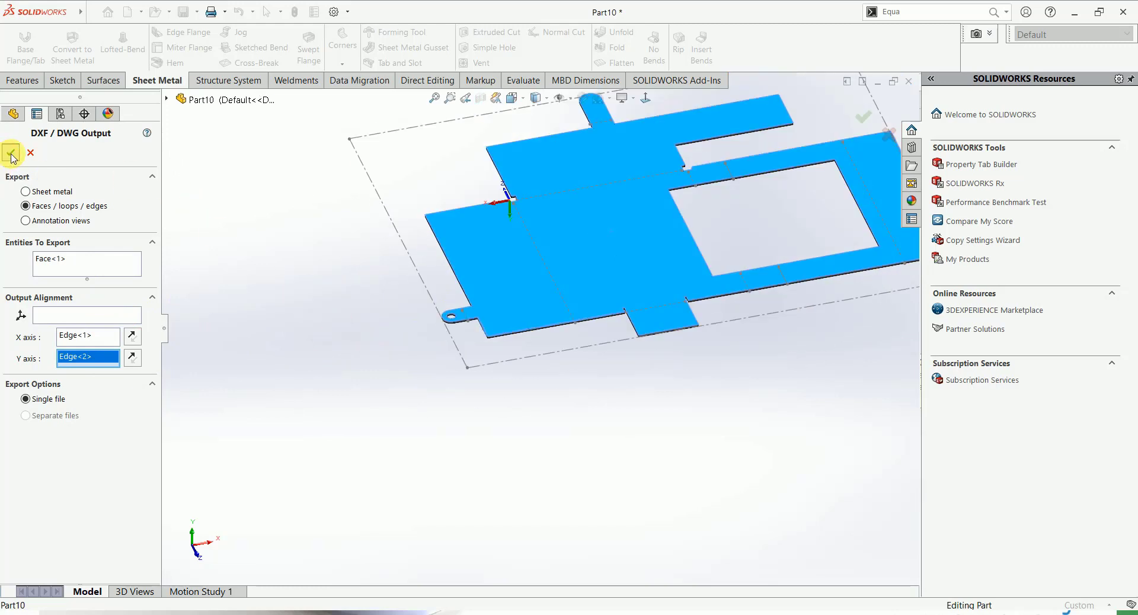
pyautogui.press('Return')
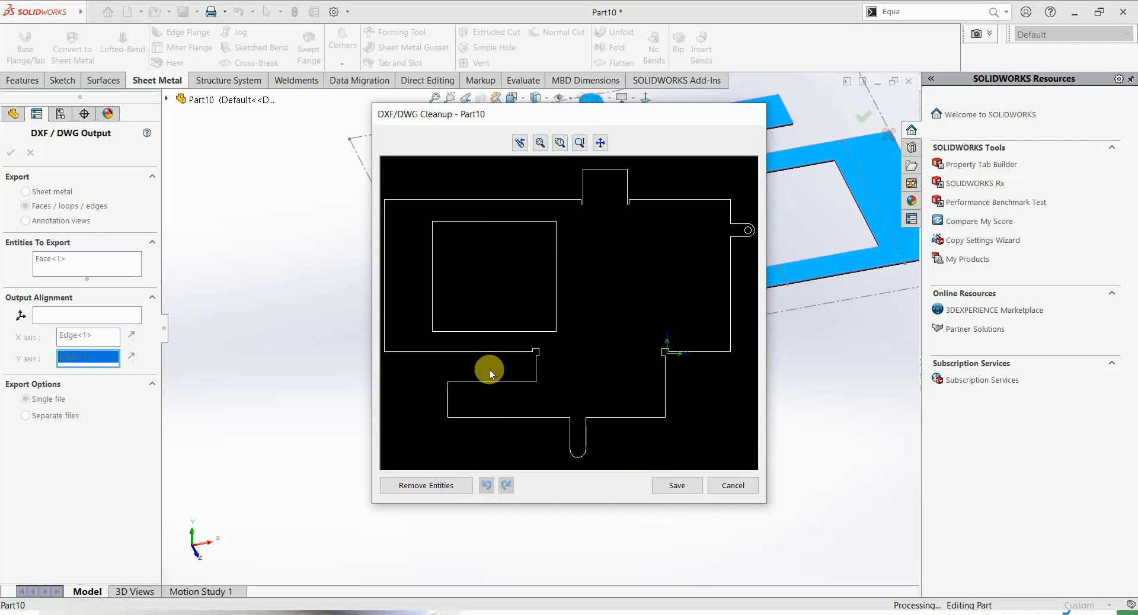
# - Inspect the flat pattern outline in the DXF/DWG cleanup preview and cancel the export
pyautogui.scroll(2, 502, 342)
pyautogui.scroll(-1, 444, 274)
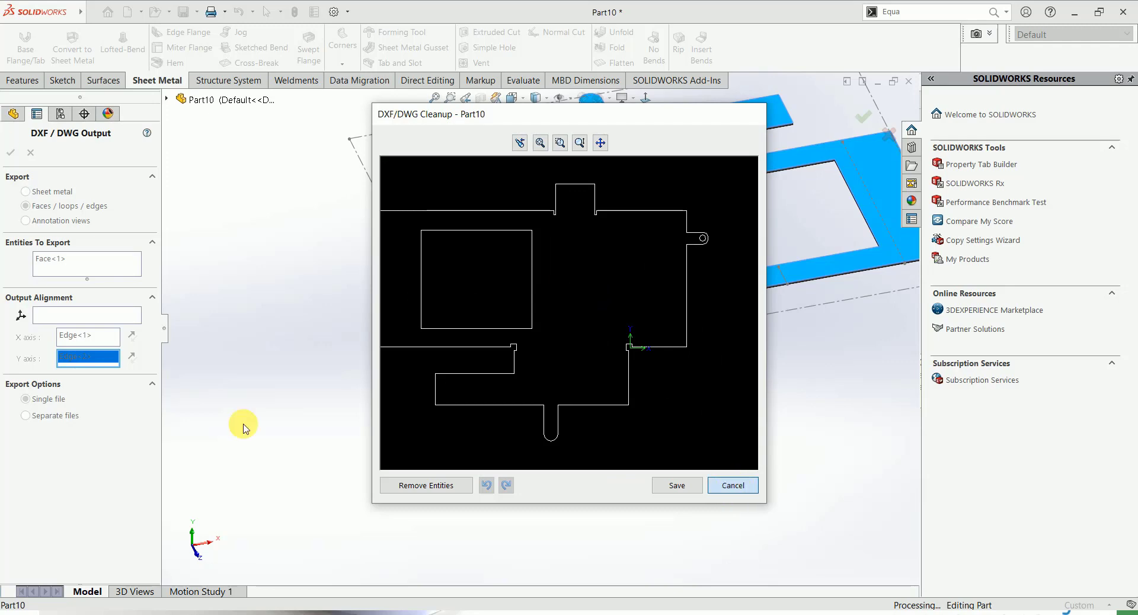
pyautogui.click(31, 154)
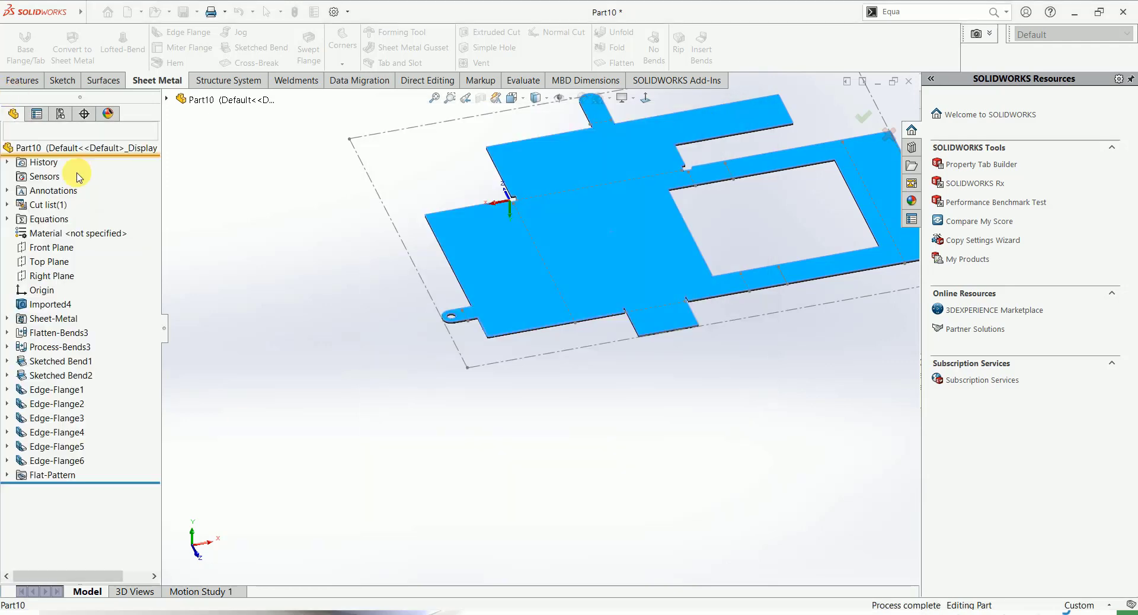
# - Exit the flattened state to restore the folded part, and switch to the PowerPoint slide show
pyautogui.click(224, 232)
pyautogui.scroll(4, 304, 227)
pyautogui.scroll(-1, 551, 199)
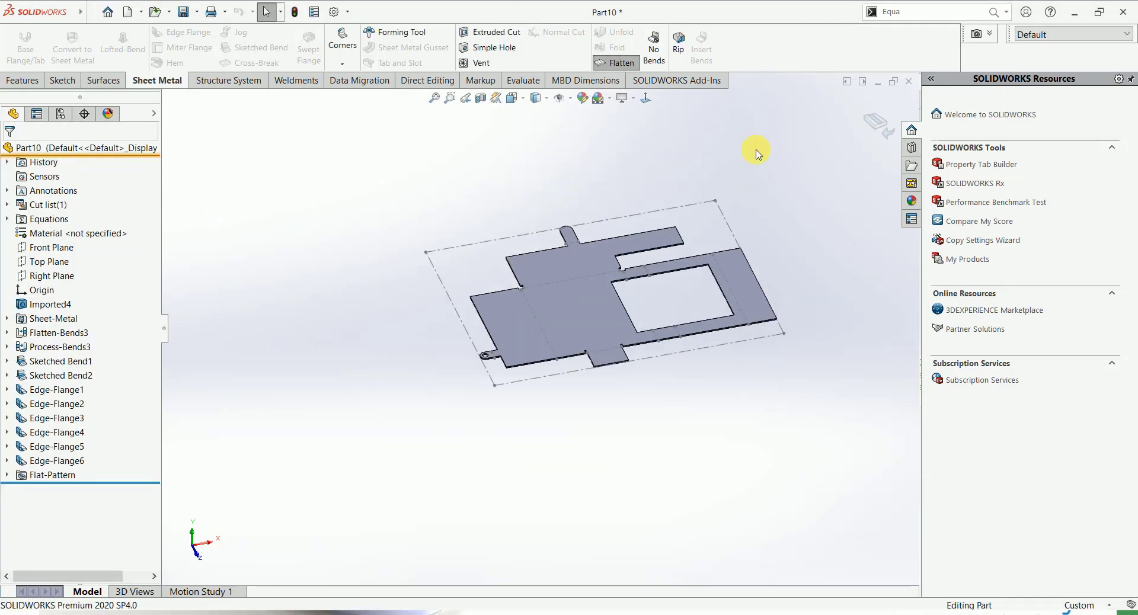
pyautogui.click(875, 126)
pyautogui.hotkey('alt', 'Tab')
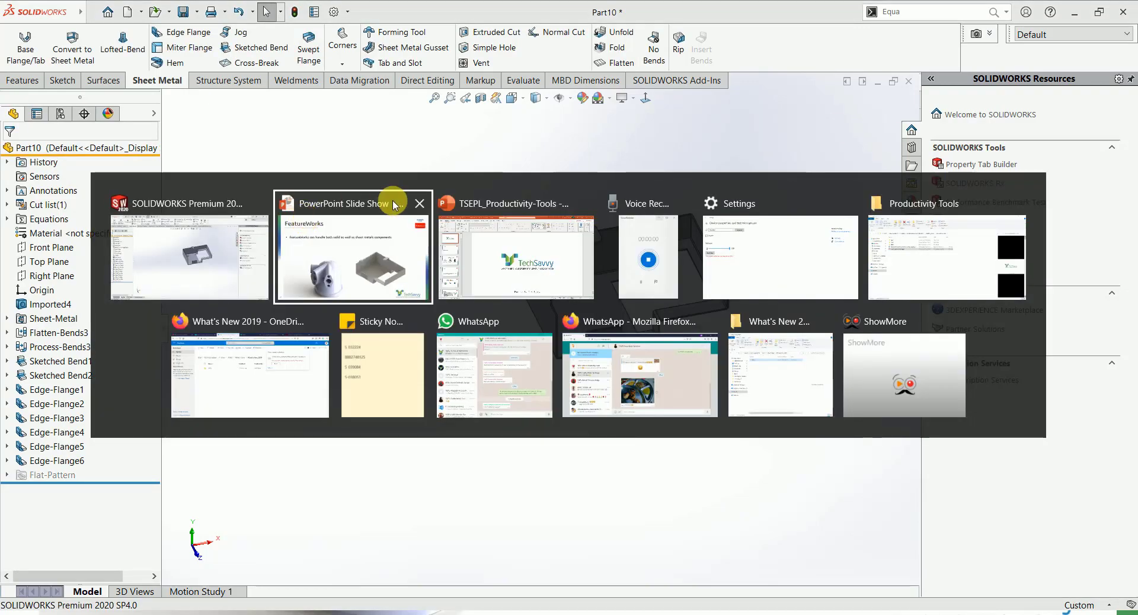
pyautogui.click(363, 244)
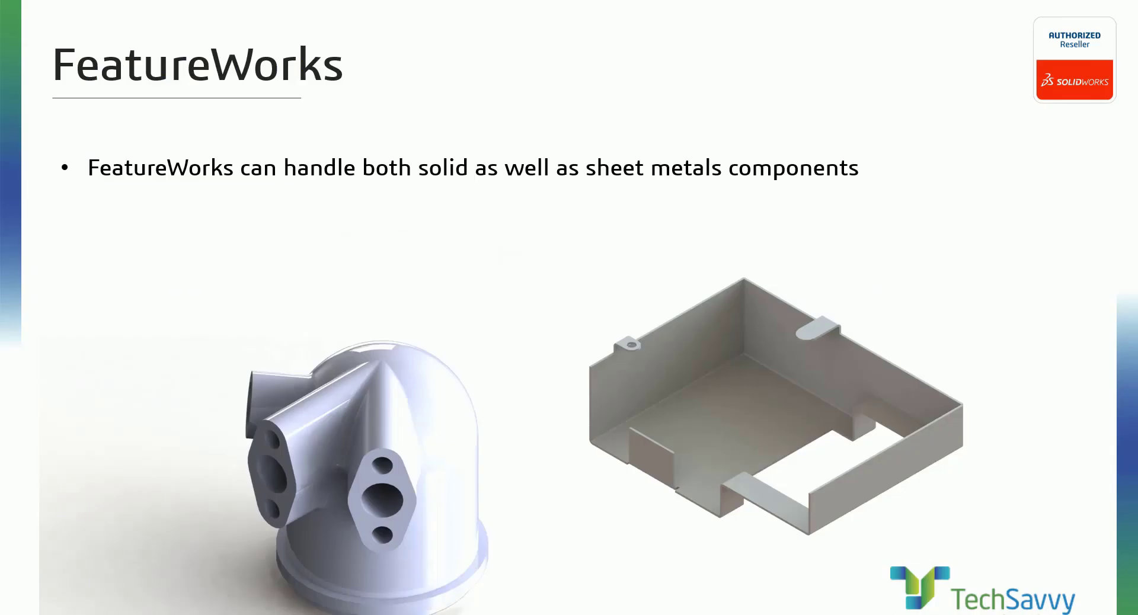